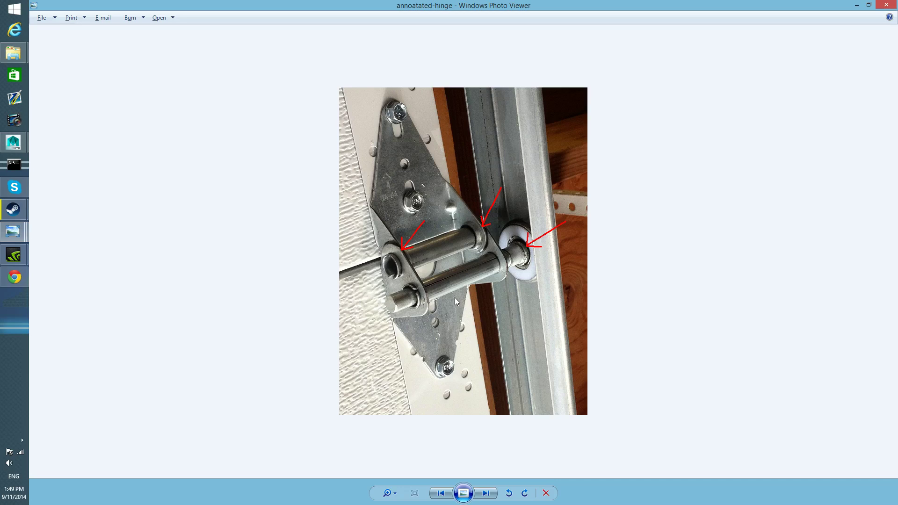
Examine the annotated hinge photo and an enlarged view of the hingetypes image as references for the garage door hinges.
{"action": "left_click_drag", "start_coordinate": [375, 11], "coordinate": [421, 36]}
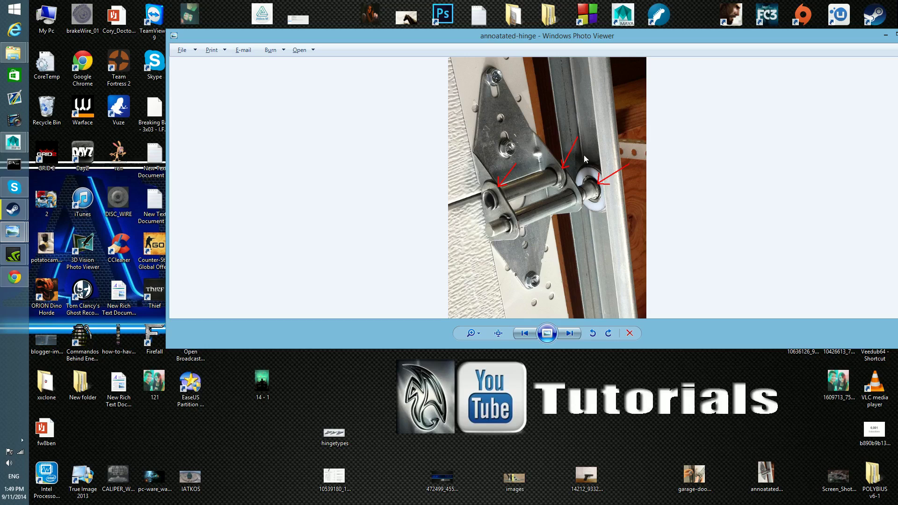
{"action": "double_click", "coordinate": [336, 435]}
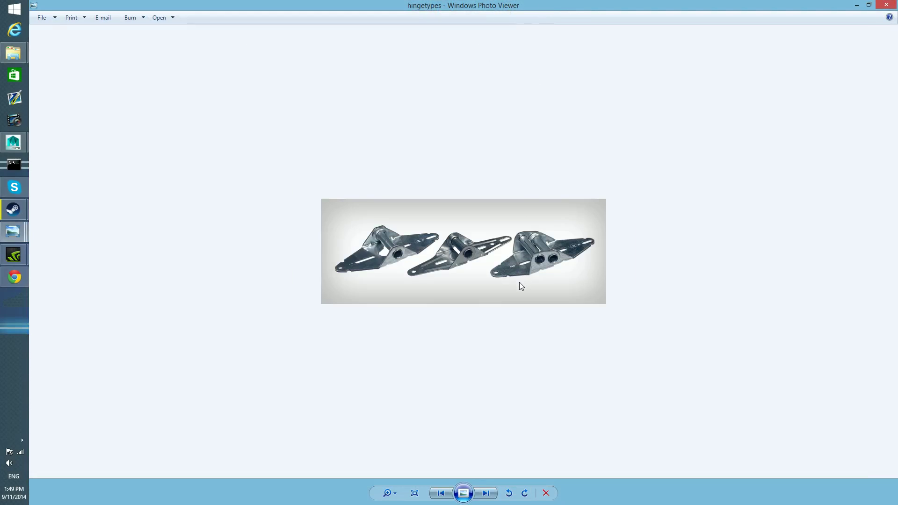
{"action": "scroll", "coordinate": [519, 282], "scroll_direction": "up", "scroll_amount": 3}
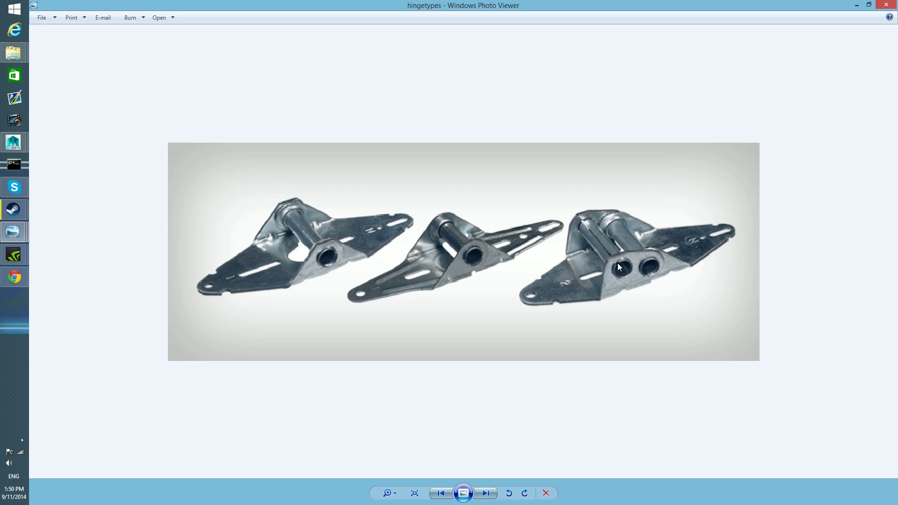
{"action": "left_click", "coordinate": [859, 5]}
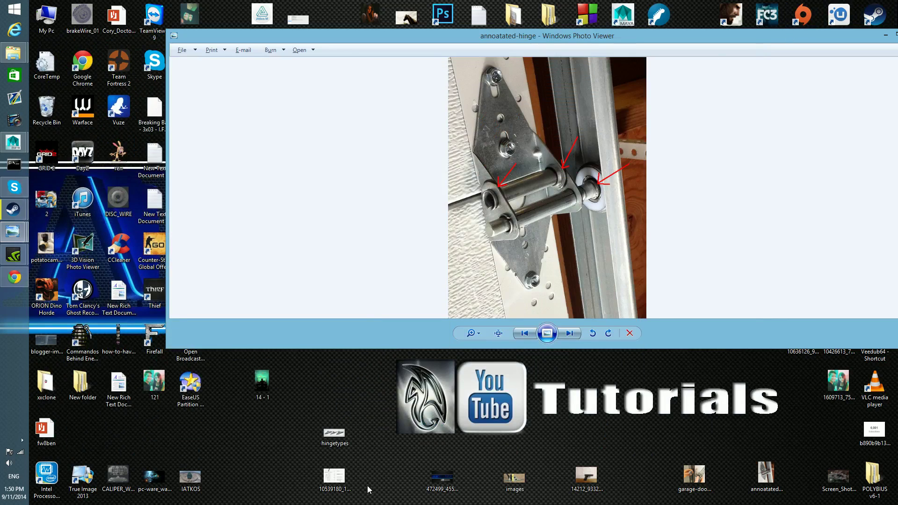
{"action": "double_click", "coordinate": [354, 435]}
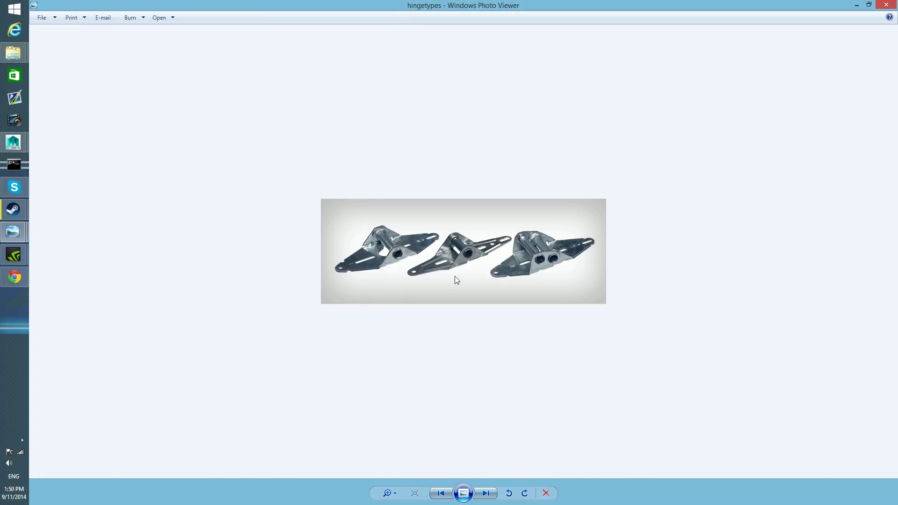
{"action": "scroll", "coordinate": [457, 280], "scroll_direction": "up", "scroll_amount": 4}
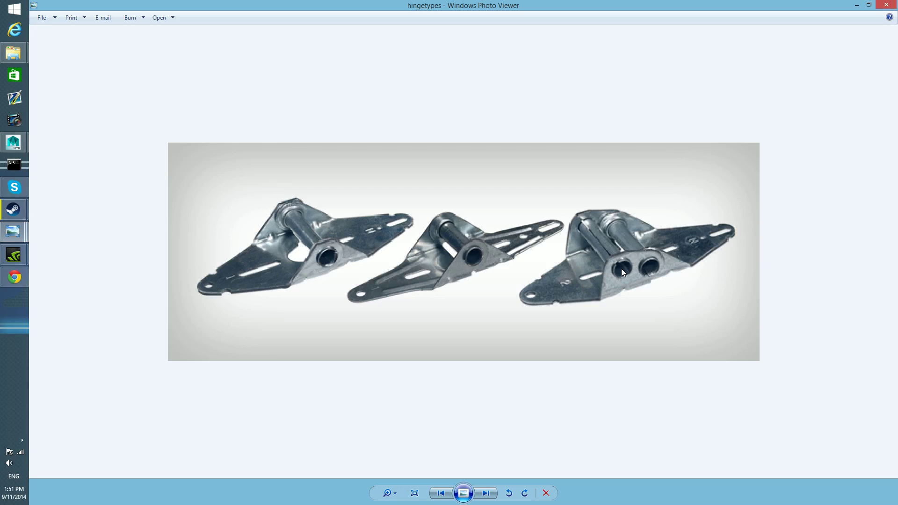
{"action": "left_click", "coordinate": [856, 6]}
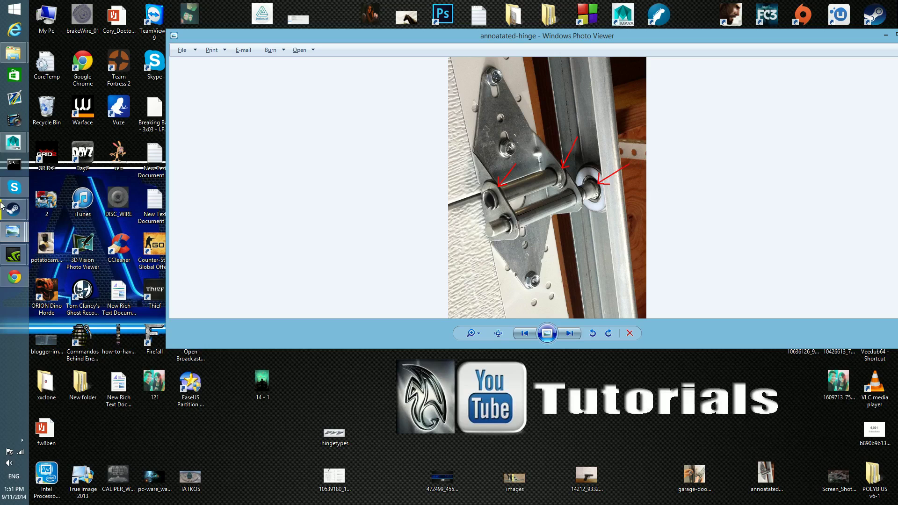
Switch to Maya, view the garage door and its tracks, and close the tool settings to enlarge the viewport.
{"action": "mouse_move", "coordinate": [10, 147]}
{"action": "left_click", "coordinate": [83, 201]}
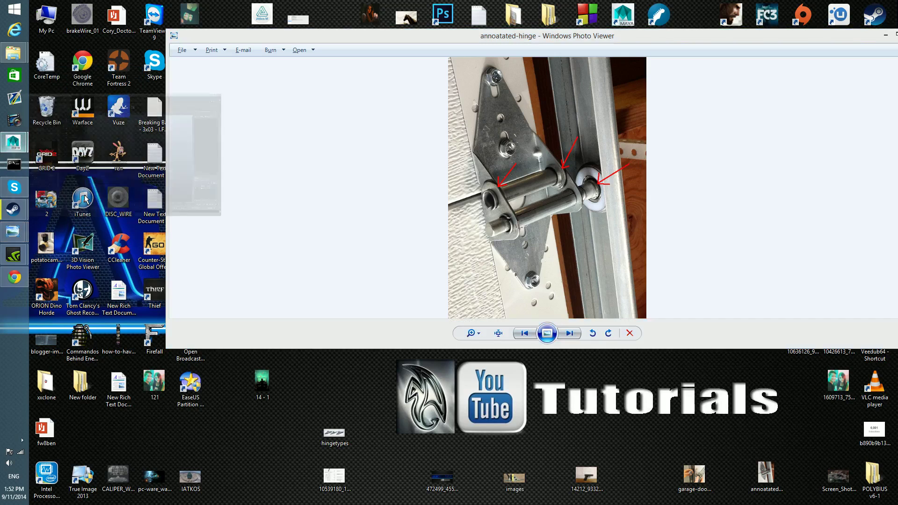
{"action": "left_click_drag", "start_coordinate": [482, 322], "coordinate": [455, 318], "text": "alt"}
{"action": "left_click_drag", "start_coordinate": [603, 343], "coordinate": [461, 353], "text": "alt"}
{"action": "scroll", "coordinate": [461, 353], "scroll_direction": "up", "scroll_amount": 5}
{"action": "middle_click_drag", "start_coordinate": [460, 353], "coordinate": [541, 340], "text": "alt"}
{"action": "right_click_drag", "start_coordinate": [491, 265], "coordinate": [591, 341], "text": "alt"}
{"action": "middle_click_drag", "start_coordinate": [576, 367], "coordinate": [391, 360], "text": "alt"}
{"action": "right_click_drag", "start_coordinate": [609, 364], "coordinate": [522, 371], "text": "alt"}
{"action": "middle_click_drag", "start_coordinate": [572, 368], "coordinate": [679, 358], "text": "alt"}
{"action": "left_click_drag", "start_coordinate": [680, 357], "coordinate": [563, 385], "text": "alt"}
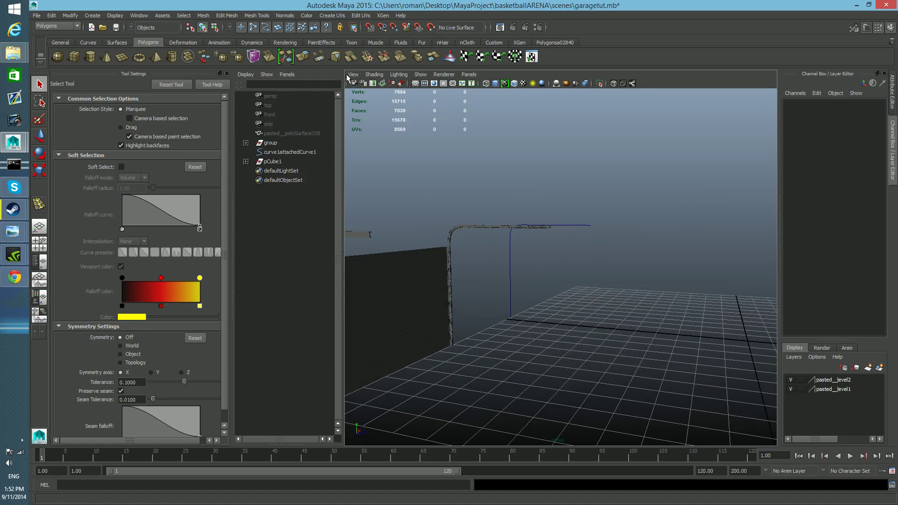
{"action": "left_click", "coordinate": [227, 74]}
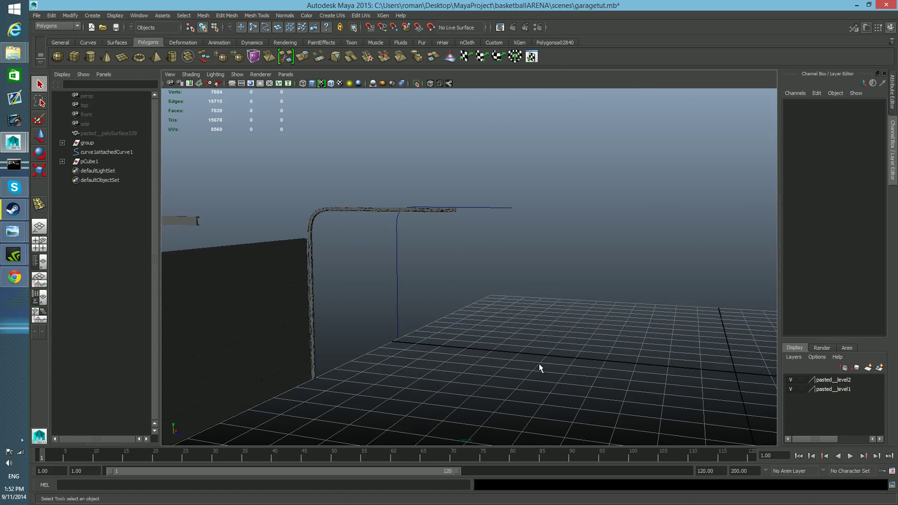
Create a polygon pipe at the origin and rotate it 90 degrees about Z.
{"action": "scroll", "coordinate": [540, 368], "scroll_direction": "down", "scroll_amount": 2}
{"action": "middle_click_drag", "start_coordinate": [527, 363], "coordinate": [532, 358], "text": "alt"}
{"action": "right_click_drag", "start_coordinate": [532, 358], "coordinate": [448, 353], "text": "alt"}
{"action": "middle_click_drag", "start_coordinate": [448, 354], "coordinate": [451, 356], "text": "alt"}
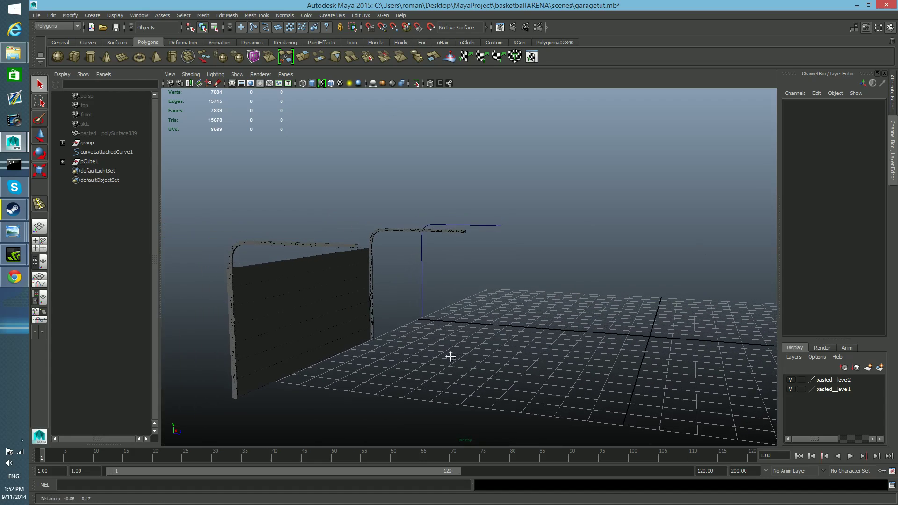
{"action": "left_click", "coordinate": [173, 60]}
{"action": "middle_click_drag", "start_coordinate": [630, 345], "coordinate": [547, 336], "text": "alt"}
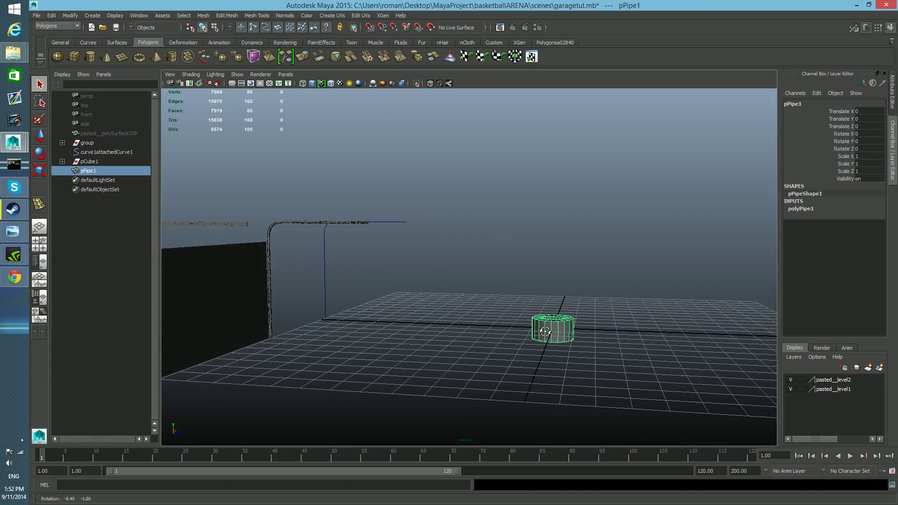
{"action": "key", "text": "e"}
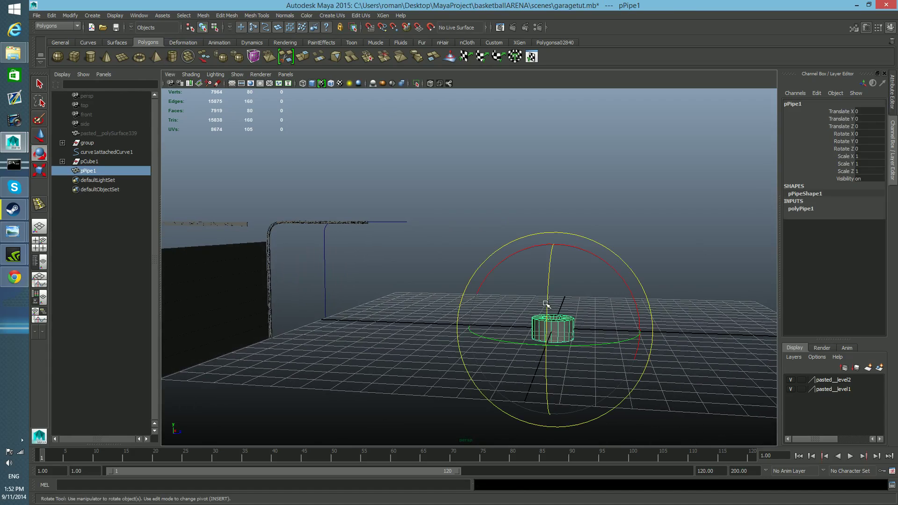
{"action": "left_click_drag", "start_coordinate": [549, 285], "coordinate": [547, 365]}
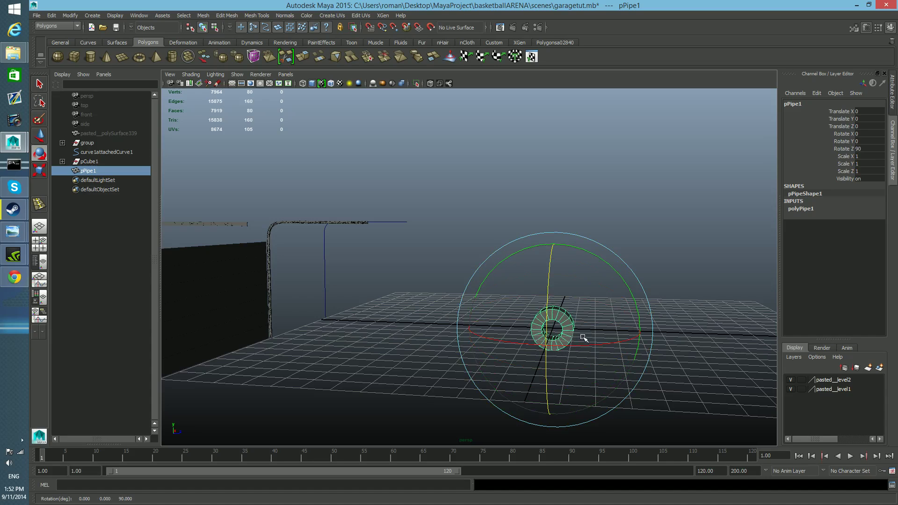
Move the pipe to the foot of the door track, at about X -6.269 and Z -11.433.
{"action": "key", "text": "w"}
{"action": "left_click_drag", "start_coordinate": [642, 331], "coordinate": [273, 322]}
{"action": "left_click_drag", "start_coordinate": [275, 328], "coordinate": [518, 312], "text": "alt"}
{"action": "left_click_drag", "start_coordinate": [572, 325], "coordinate": [376, 344]}
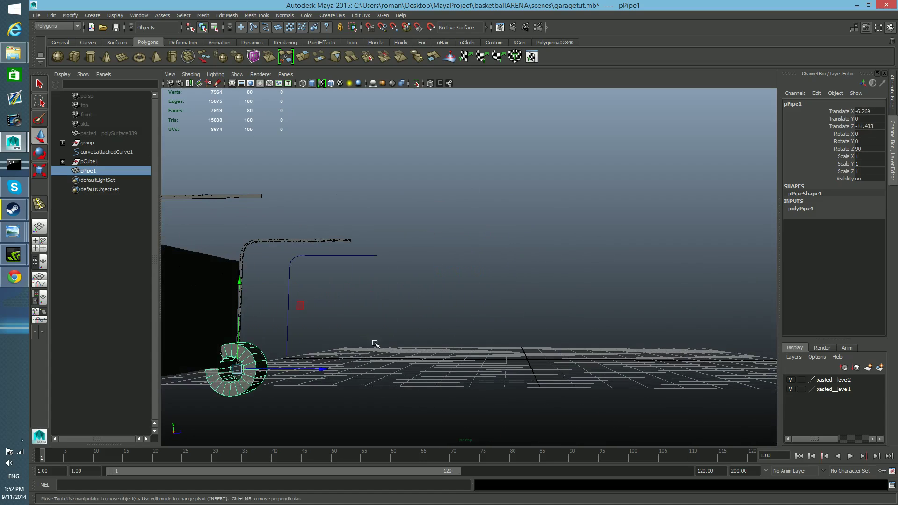
Switch to the side view and scale the pipe uniformly to about 0.106.
{"action": "left_click", "coordinate": [39, 245]}
{"action": "key", "text": "space"}
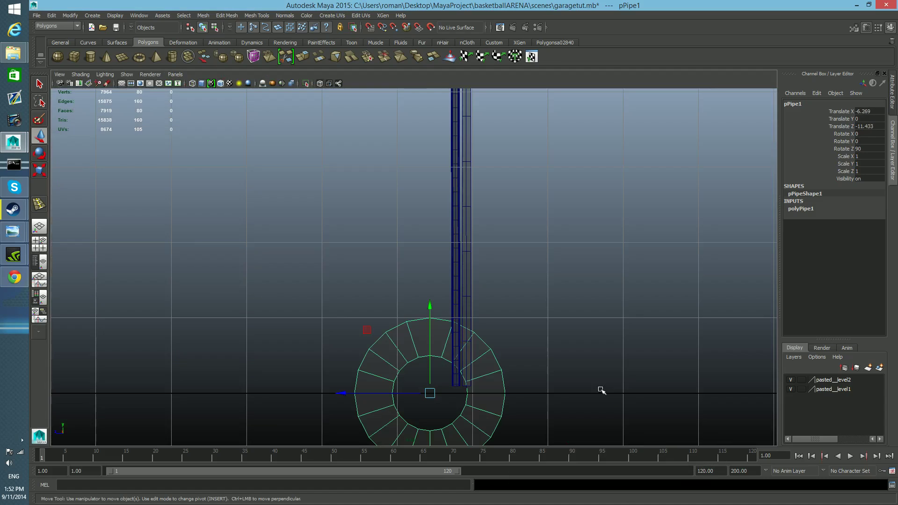
{"action": "scroll", "coordinate": [517, 381], "scroll_direction": "up", "scroll_amount": 3}
{"action": "scroll", "coordinate": [515, 380], "scroll_direction": "up", "scroll_amount": 1}
{"action": "middle_click_drag", "start_coordinate": [515, 380], "coordinate": [480, 260], "text": "alt"}
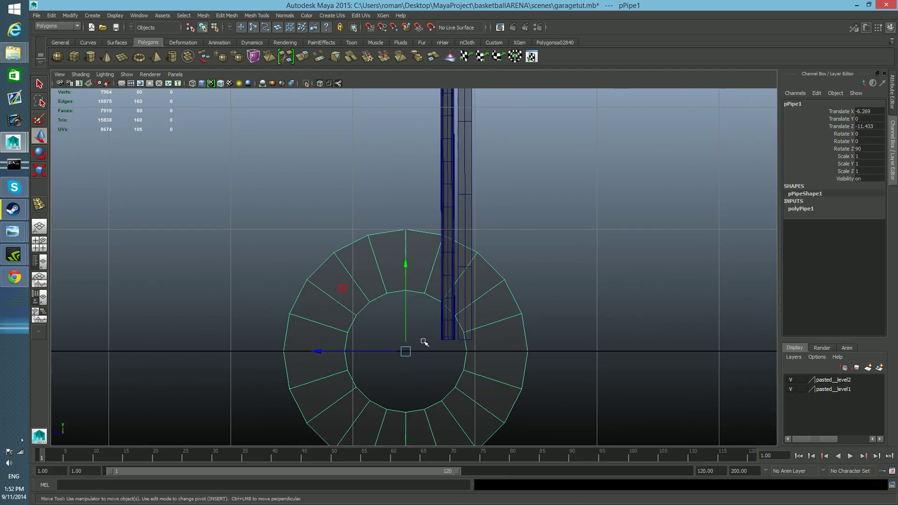
{"action": "key", "text": "r"}
{"action": "left_click_drag", "start_coordinate": [406, 351], "coordinate": [240, 381]}
Move the pipe along Z to about -11.781 so it lines up with the vertical track.
{"action": "key", "text": "w"}
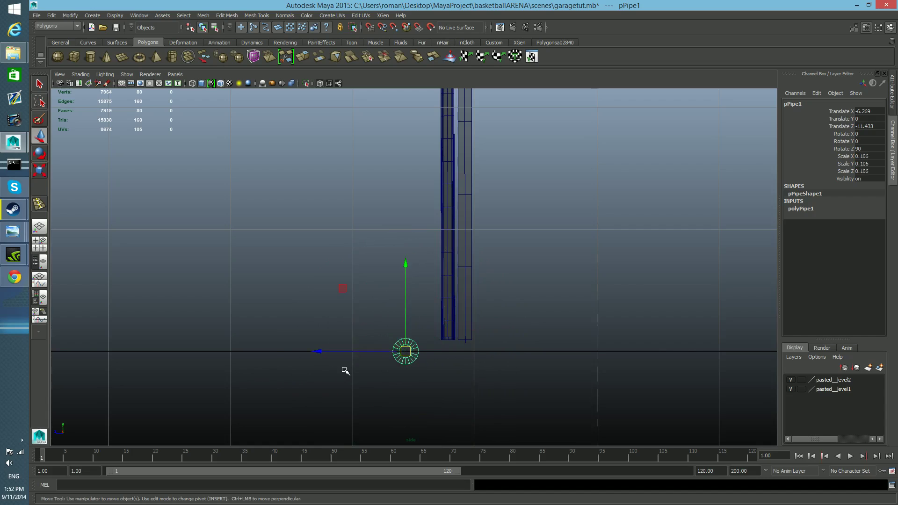
{"action": "scroll", "coordinate": [345, 371], "scroll_direction": "up", "scroll_amount": 3}
{"action": "middle_click_drag", "start_coordinate": [368, 379], "coordinate": [381, 294], "text": "alt"}
{"action": "scroll", "coordinate": [386, 306], "scroll_direction": "up", "scroll_amount": 2}
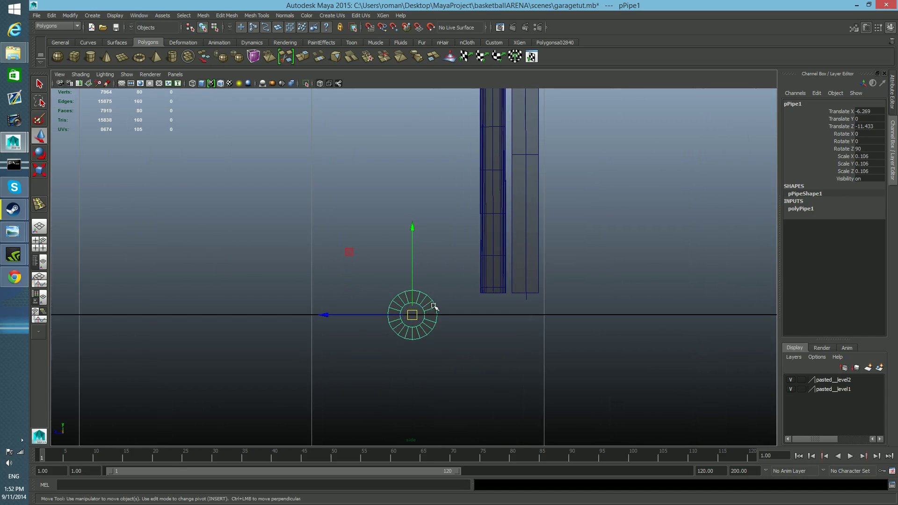
{"action": "middle_click_drag", "start_coordinate": [434, 306], "coordinate": [425, 341], "text": "alt"}
{"action": "left_click_drag", "start_coordinate": [314, 349], "coordinate": [396, 350]}
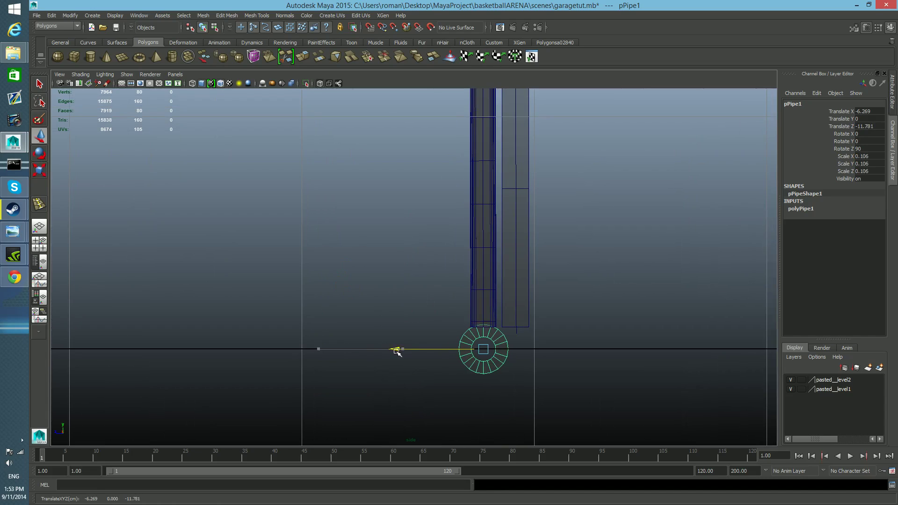
{"action": "scroll", "coordinate": [478, 373], "scroll_direction": "up", "scroll_amount": 5}
{"action": "middle_click_drag", "start_coordinate": [481, 374], "coordinate": [416, 271], "text": "alt"}
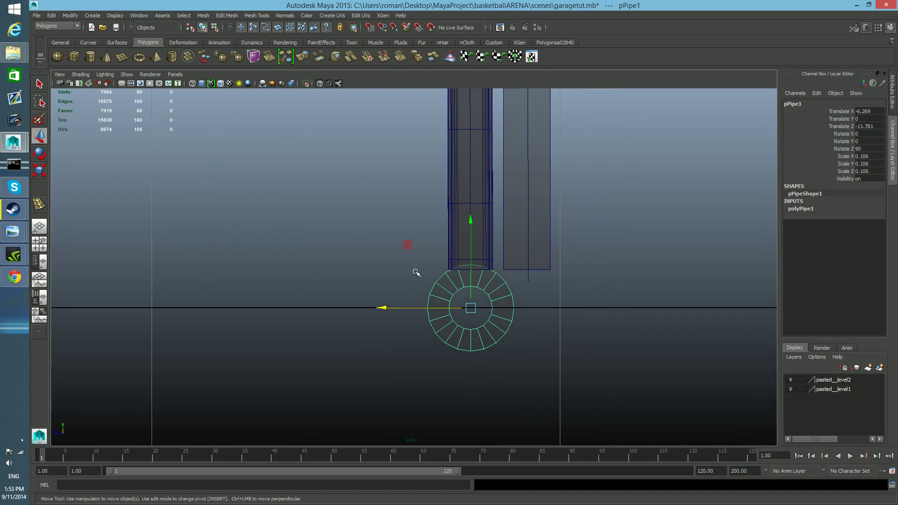
Raise the pipe to about Y 0.222, centred on the width of the vertical track.
{"action": "scroll", "coordinate": [417, 278], "scroll_direction": "up", "scroll_amount": 2}
{"action": "scroll", "coordinate": [451, 318], "scroll_direction": "up", "scroll_amount": 1}
{"action": "middle_click_drag", "start_coordinate": [429, 314], "coordinate": [406, 313], "text": "alt"}
{"action": "scroll", "coordinate": [349, 318], "scroll_direction": "up", "scroll_amount": 2}
{"action": "scroll", "coordinate": [398, 266], "scroll_direction": "up", "scroll_amount": 1}
{"action": "left_click_drag", "start_coordinate": [442, 263], "coordinate": [445, 161]}
{"action": "middle_click_drag", "start_coordinate": [445, 160], "coordinate": [457, 263], "text": "alt"}
{"action": "scroll", "coordinate": [457, 263], "scroll_direction": "up", "scroll_amount": 1}
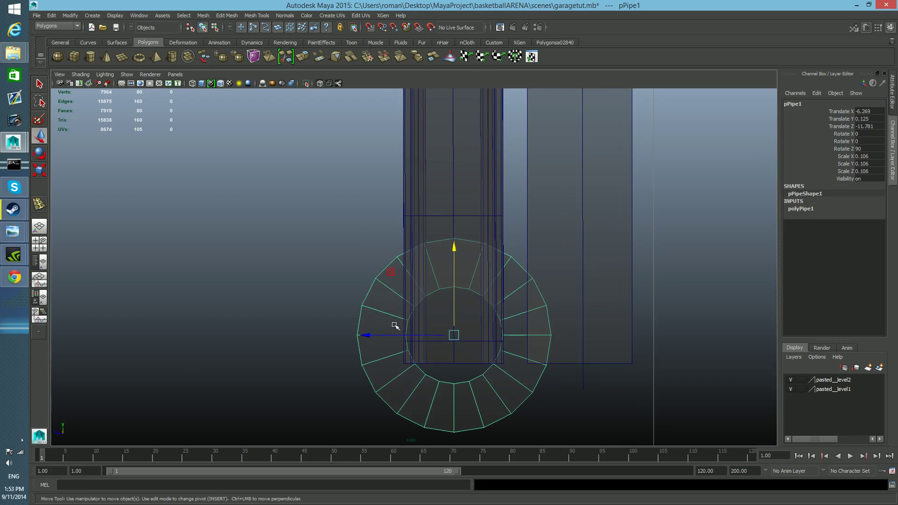
{"action": "left_click", "coordinate": [369, 335]}
{"action": "left_click_drag", "start_coordinate": [369, 335], "coordinate": [369, 335]}
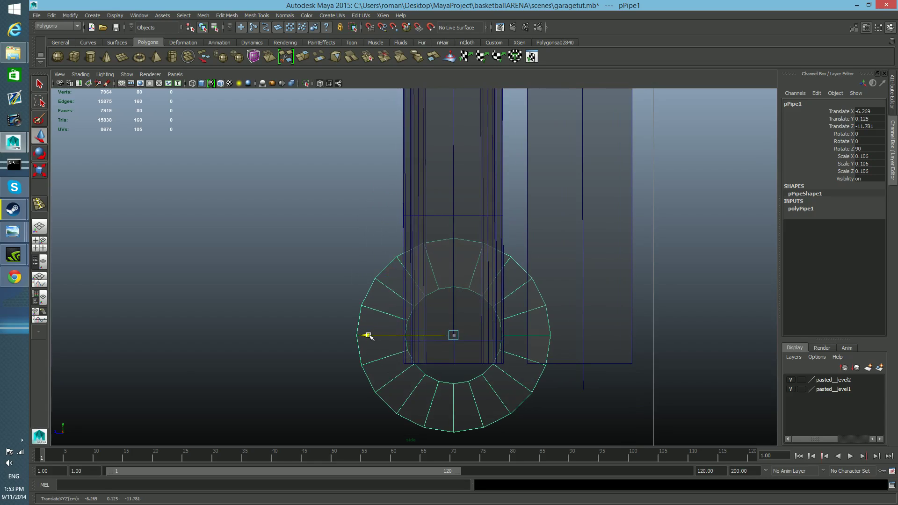
{"action": "left_click_drag", "start_coordinate": [452, 307], "coordinate": [445, 229]}
{"action": "middle_click_drag", "start_coordinate": [455, 273], "coordinate": [453, 307], "text": "alt"}
{"action": "left_click_drag", "start_coordinate": [454, 308], "coordinate": [453, 188], "text": "alt"}
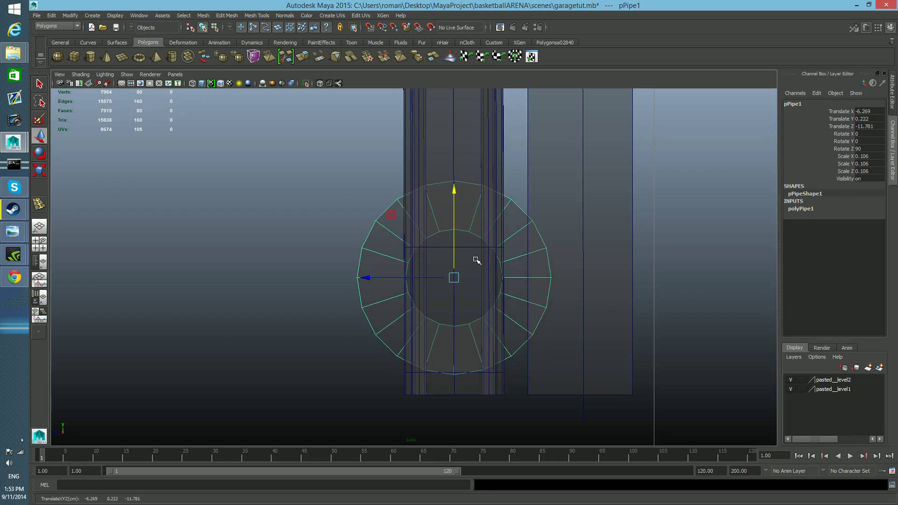
Scale the pipe uniformly down to about 0.036 so it fits within the track's width.
{"action": "key", "text": "r"}
{"action": "left_click_drag", "start_coordinate": [455, 279], "coordinate": [366, 290]}
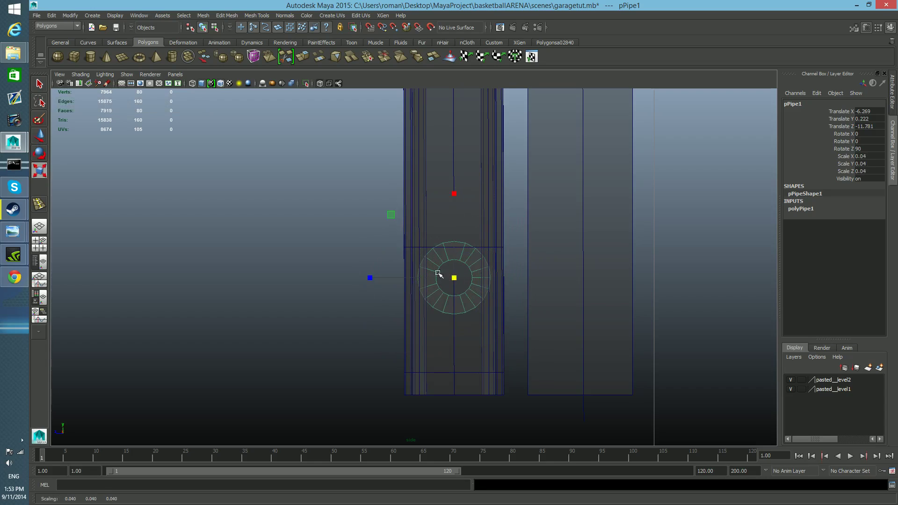
{"action": "left_click_drag", "start_coordinate": [459, 279], "coordinate": [450, 279]}
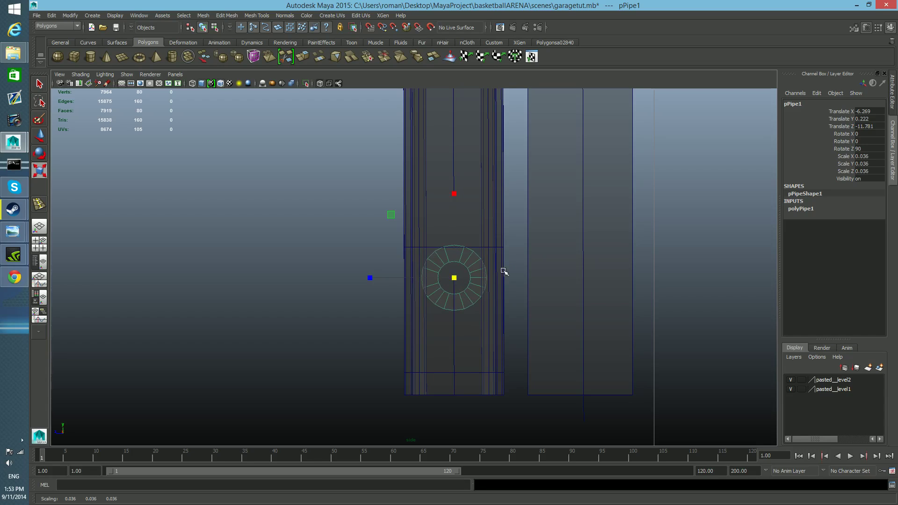
Duplicate the small pipe and place the copy diagonally above it towards the door, at about Y 0.29 and Z -11.824.
{"action": "key", "text": "ctrl+d"}
{"action": "key", "text": "w"}
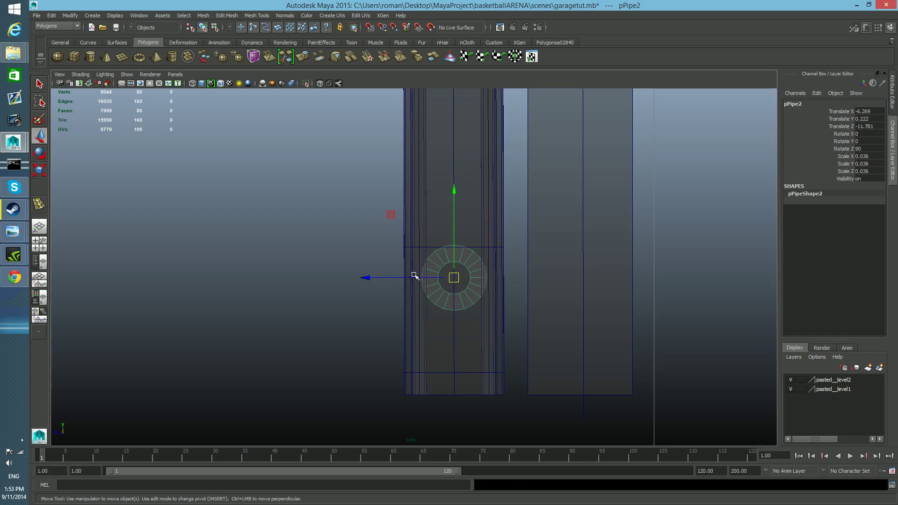
{"action": "left_click_drag", "start_coordinate": [375, 276], "coordinate": [415, 285]}
{"action": "left_click_drag", "start_coordinate": [494, 192], "coordinate": [493, 129]}
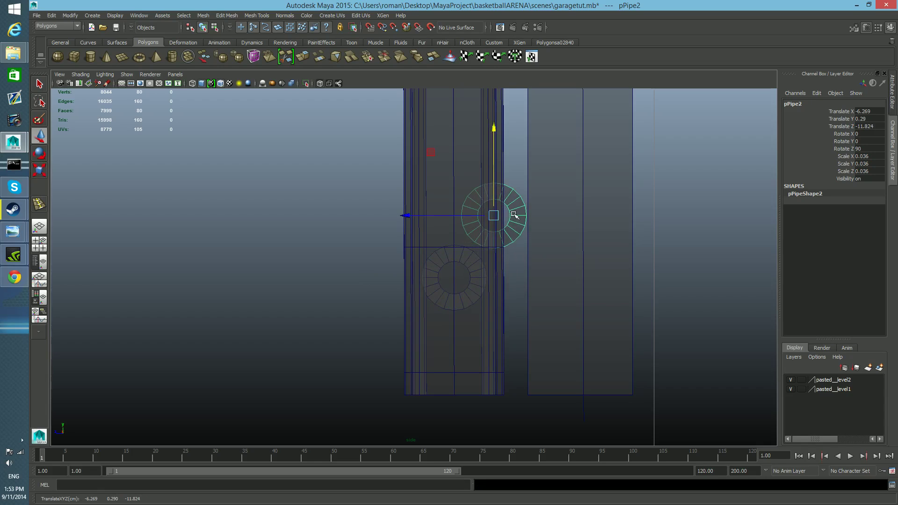
{"action": "left_click_drag", "start_coordinate": [454, 213], "coordinate": [414, 219]}
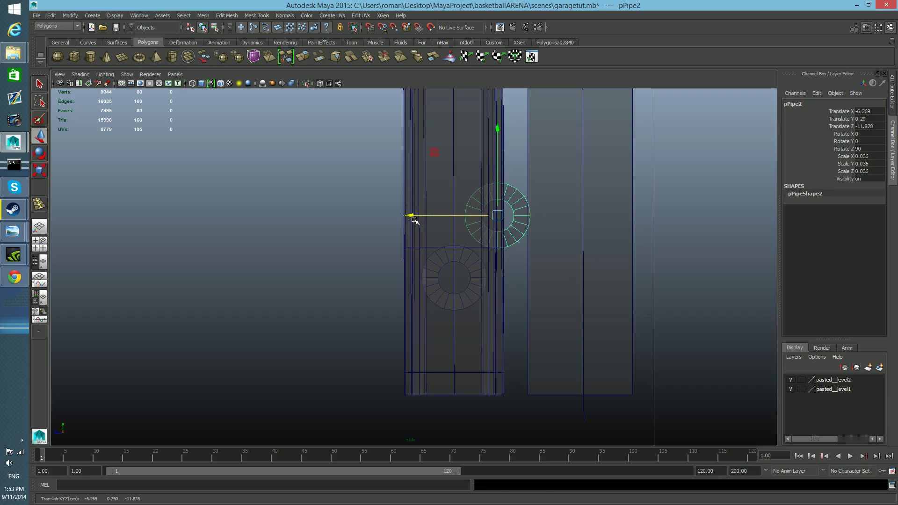
{"action": "key", "text": "ctrl+z"}
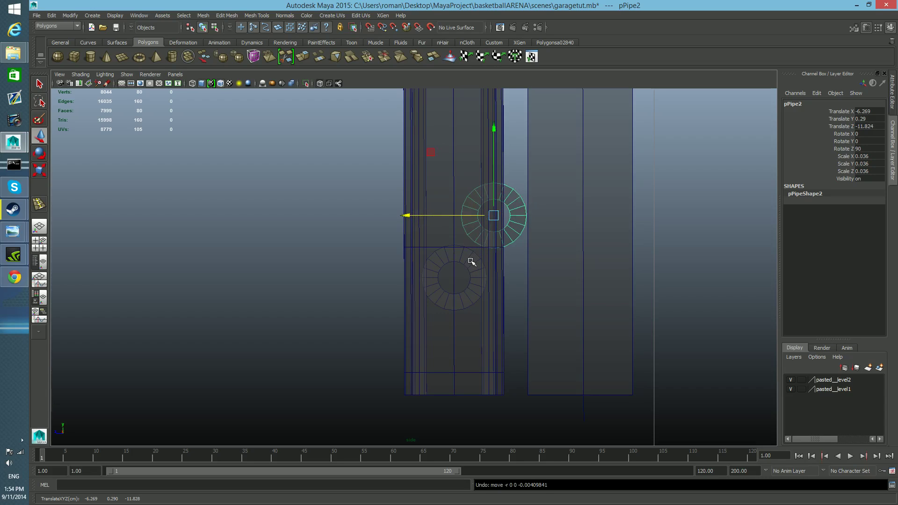
Select both small pipes at the door's lower corner together in the perspective view, ready for moving.
{"action": "key", "text": "space"}
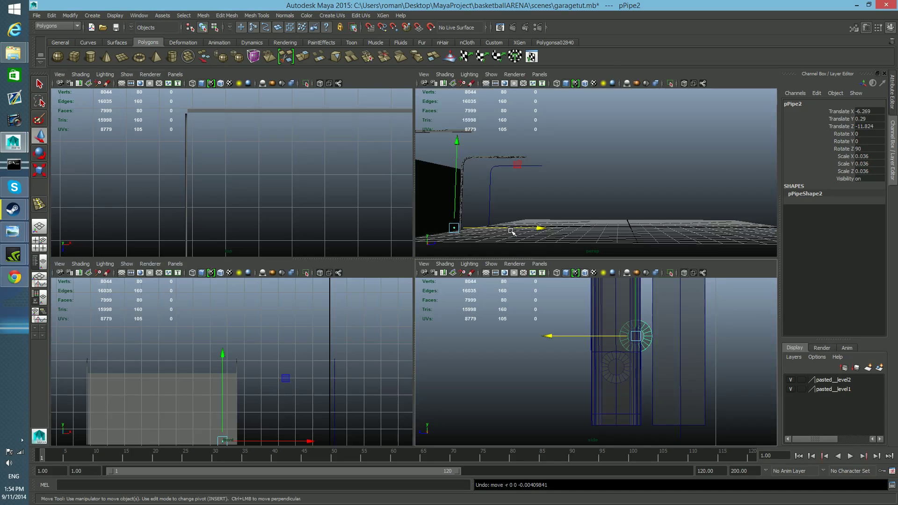
{"action": "key", "text": "space"}
{"action": "key", "text": "space"}
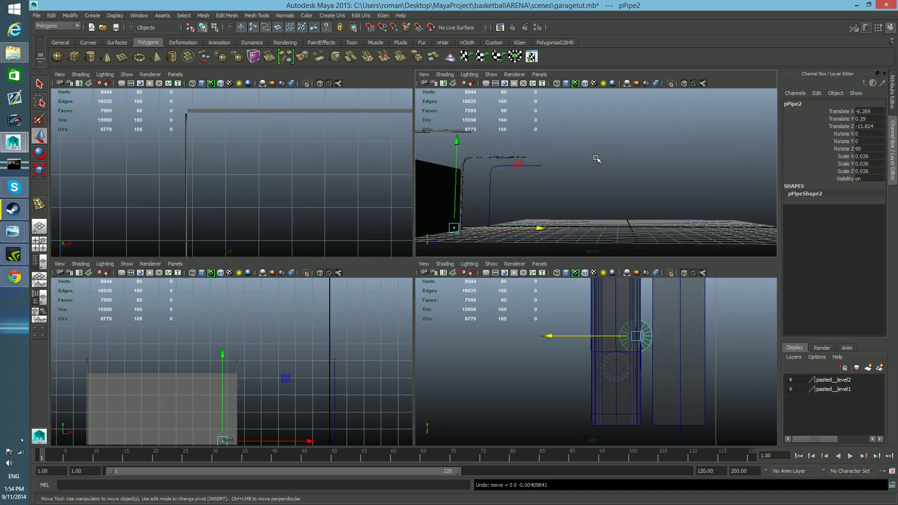
{"action": "key", "text": "space"}
{"action": "left_click_drag", "start_coordinate": [602, 327], "coordinate": [509, 361], "text": "alt"}
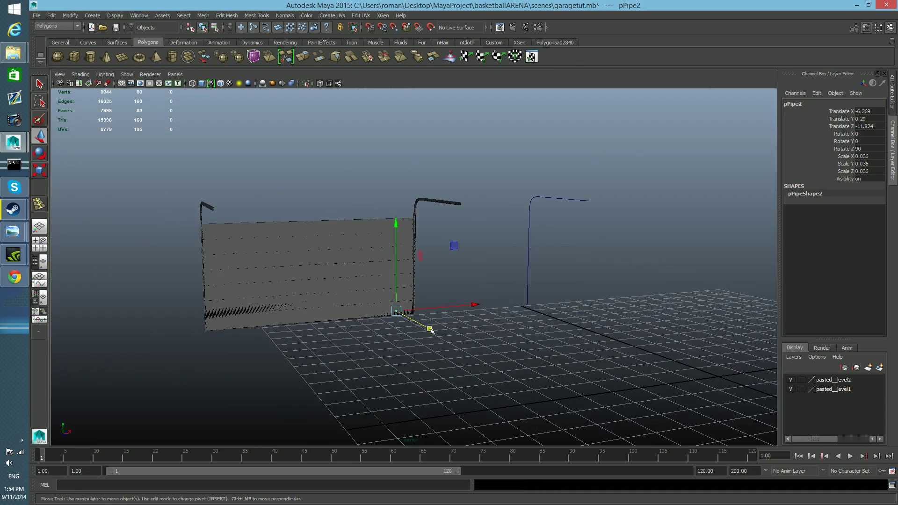
{"action": "left_click_drag", "start_coordinate": [394, 335], "coordinate": [403, 357], "text": "alt"}
{"action": "right_click_drag", "start_coordinate": [284, 351], "coordinate": [361, 303], "text": "alt"}
{"action": "middle_click_drag", "start_coordinate": [361, 302], "coordinate": [414, 262], "text": "alt"}
{"action": "right_click_drag", "start_coordinate": [363, 281], "coordinate": [487, 364], "text": "alt"}
{"action": "middle_click_drag", "start_coordinate": [406, 390], "coordinate": [491, 348], "text": "alt"}
{"action": "middle_click_drag", "start_coordinate": [323, 358], "coordinate": [515, 244], "text": "alt"}
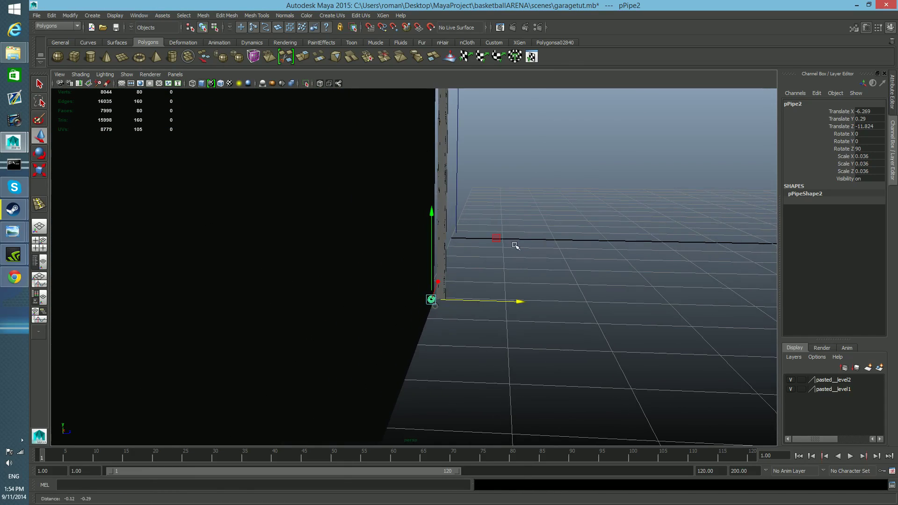
{"action": "left_click", "coordinate": [435, 310]}
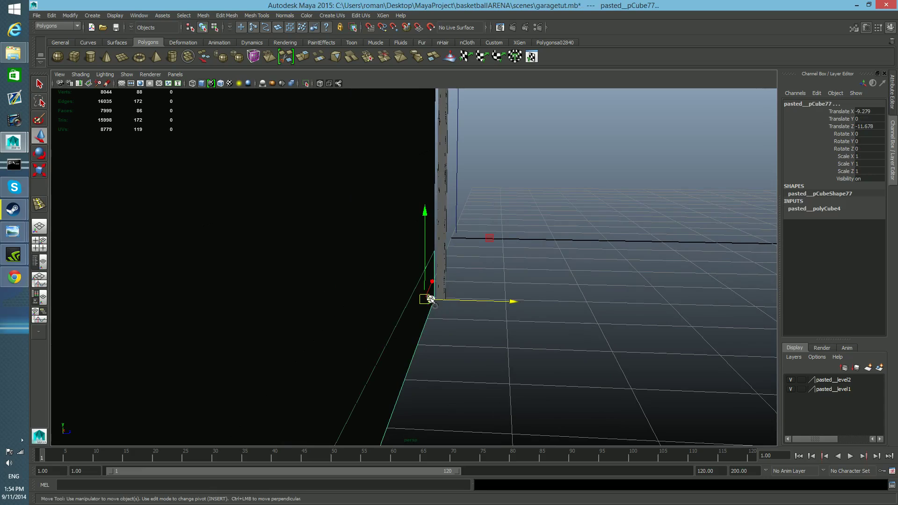
{"action": "left_click", "coordinate": [438, 308]}
{"action": "key", "text": "q"}
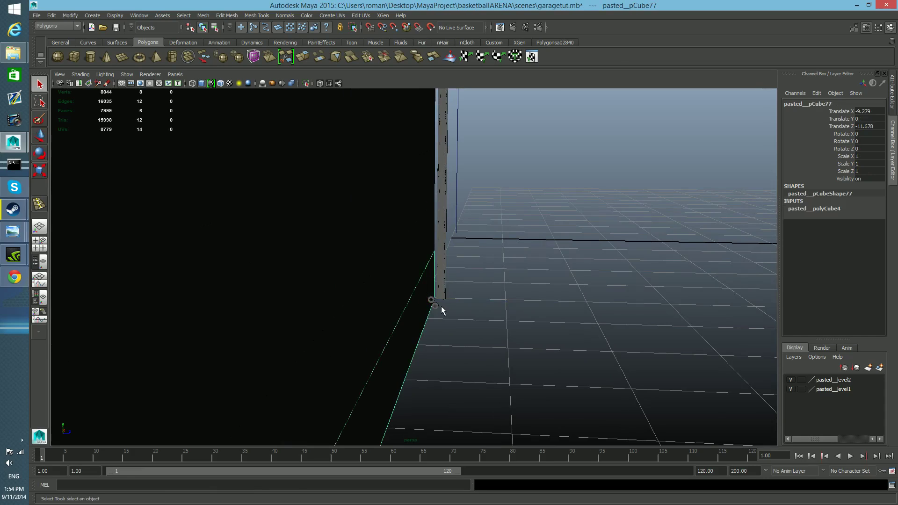
{"action": "left_click", "coordinate": [433, 301]}
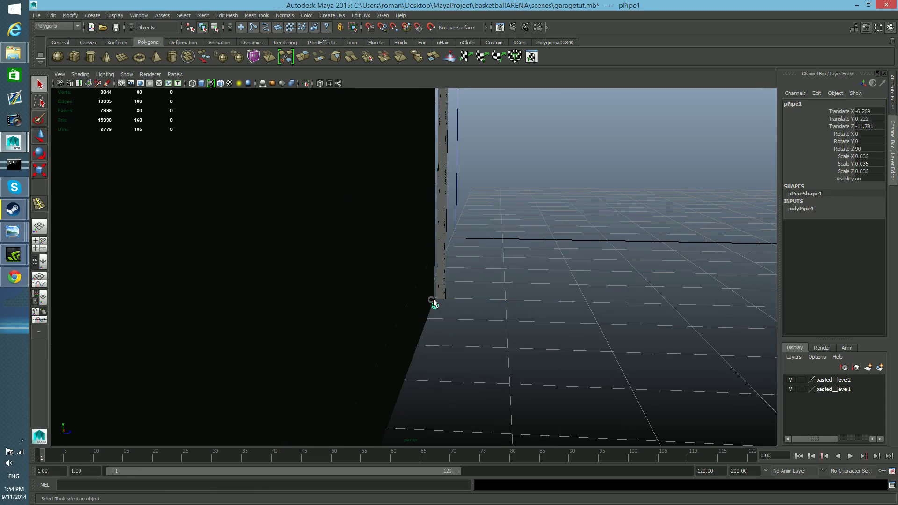
{"action": "left_click", "coordinate": [433, 302], "text": "shift"}
{"action": "scroll", "coordinate": [428, 314], "scroll_direction": "up", "scroll_amount": 5}
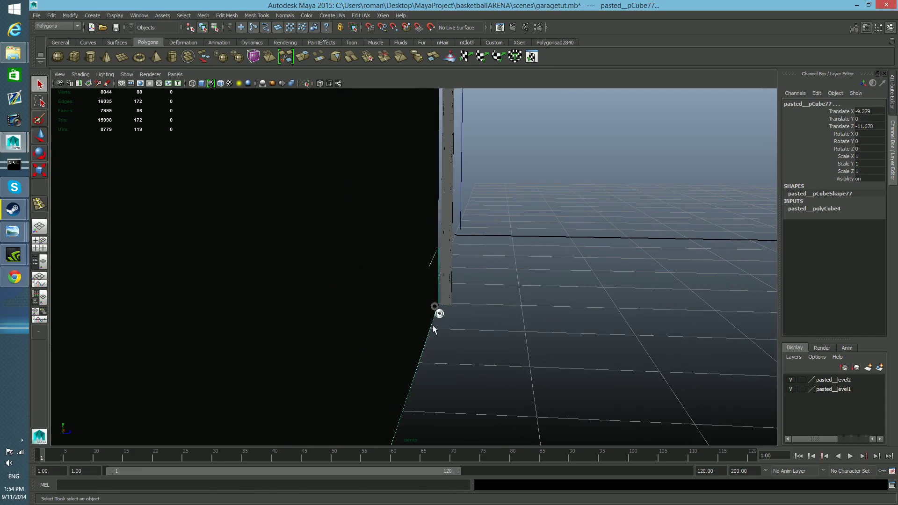
{"action": "left_click", "coordinate": [448, 330], "text": "shift"}
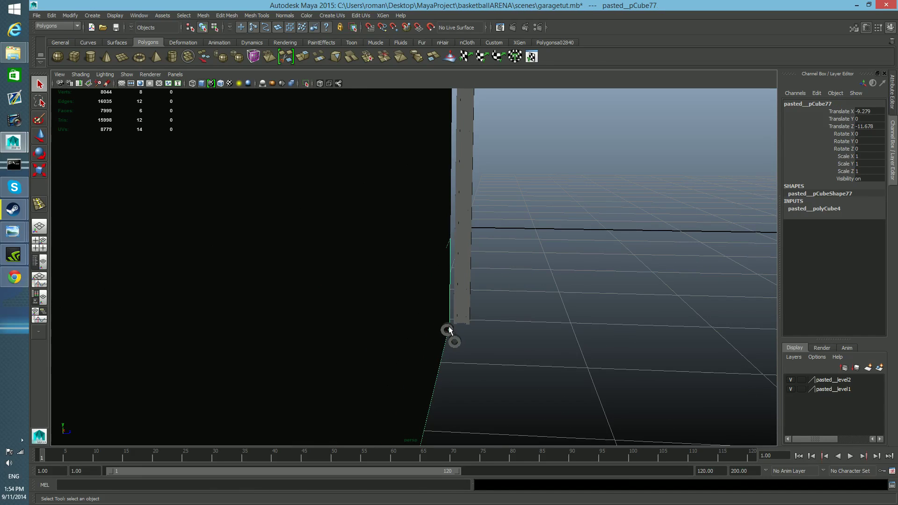
{"action": "left_click", "coordinate": [447, 330]}
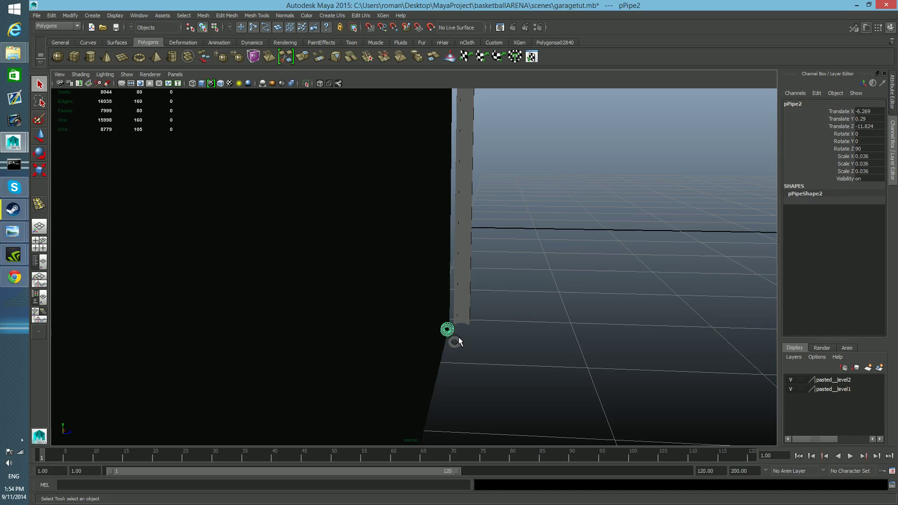
{"action": "left_click", "coordinate": [458, 342], "text": "shift"}
{"action": "key", "text": "w"}
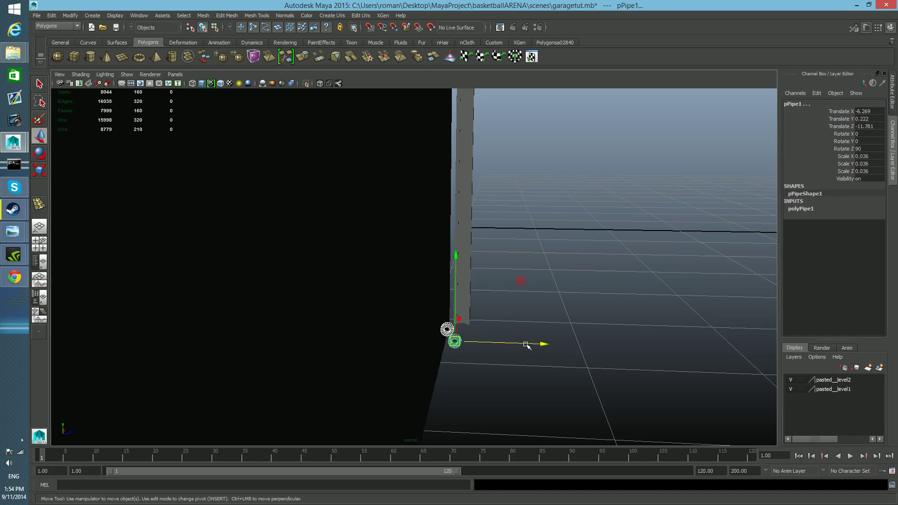
Move both pipes together along Z, away from the door, until the lower pipe sits at about Z -7.344.
{"action": "left_click_drag", "start_coordinate": [539, 345], "coordinate": [702, 360]}
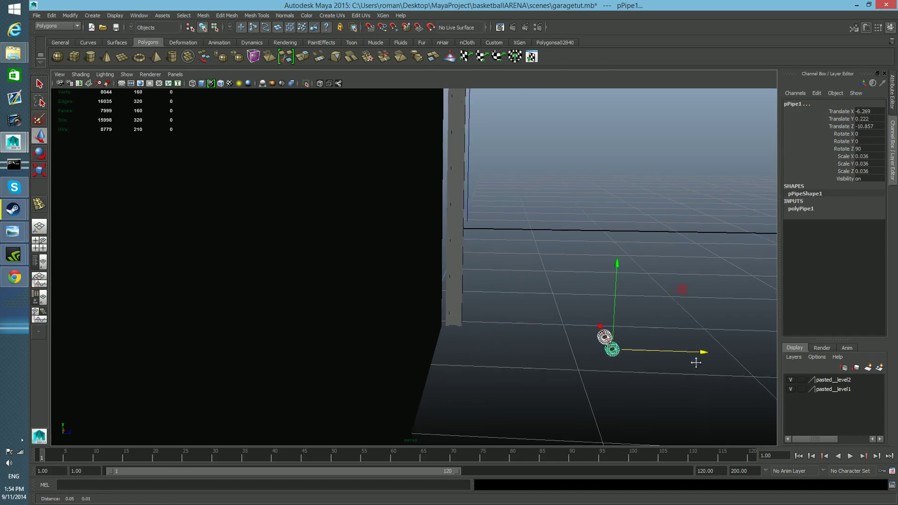
{"action": "middle_click_drag", "start_coordinate": [701, 360], "coordinate": [604, 339], "text": "alt"}
{"action": "scroll", "coordinate": [606, 339], "scroll_direction": "down", "scroll_amount": 3}
{"action": "left_click_drag", "start_coordinate": [509, 324], "coordinate": [725, 330]}
{"action": "middle_click_drag", "start_coordinate": [585, 322], "coordinate": [170, 275], "text": "alt"}
{"action": "left_click_drag", "start_coordinate": [463, 302], "coordinate": [649, 320]}
{"action": "middle_click_drag", "start_coordinate": [592, 315], "coordinate": [468, 305], "text": "alt"}
Examine the two pipes up close, from an angle and facing their ring-shaped ends.
{"action": "scroll", "coordinate": [452, 343], "scroll_direction": "up", "scroll_amount": 2}
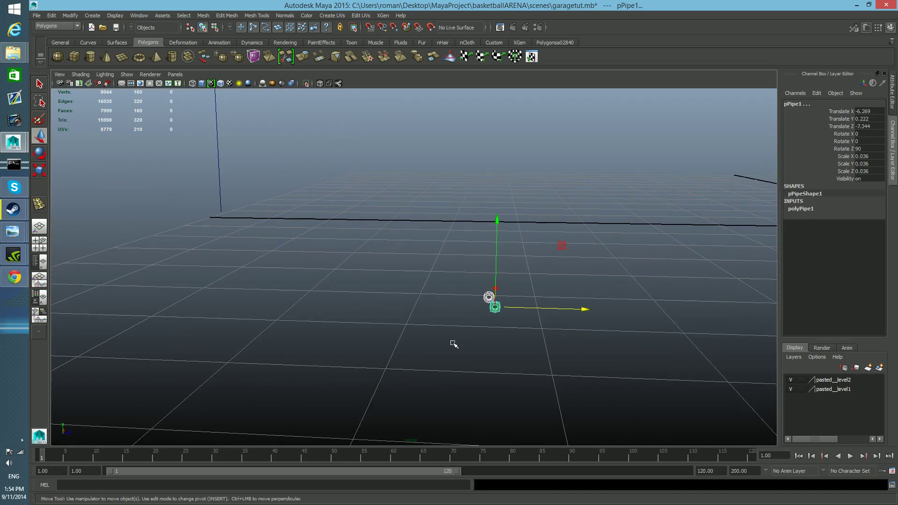
{"action": "scroll", "coordinate": [453, 344], "scroll_direction": "up", "scroll_amount": 4}
{"action": "middle_click_drag", "start_coordinate": [464, 348], "coordinate": [333, 274], "text": "alt"}
{"action": "left_click_drag", "start_coordinate": [333, 274], "coordinate": [287, 279], "text": "alt"}
{"action": "middle_click_drag", "start_coordinate": [636, 303], "coordinate": [175, 341], "text": "alt"}
{"action": "middle_click_drag", "start_coordinate": [375, 281], "coordinate": [528, 271], "text": "alt"}
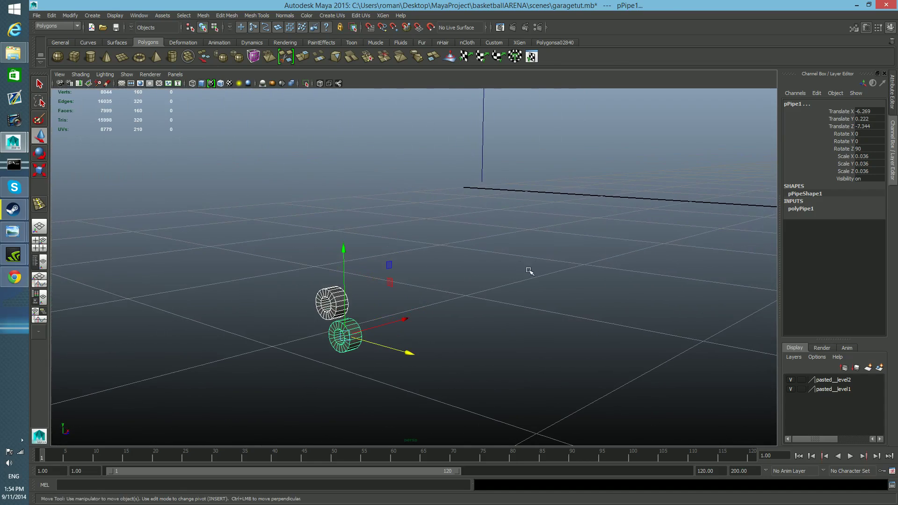
{"action": "right_click_drag", "start_coordinate": [529, 271], "coordinate": [417, 358], "text": "alt"}
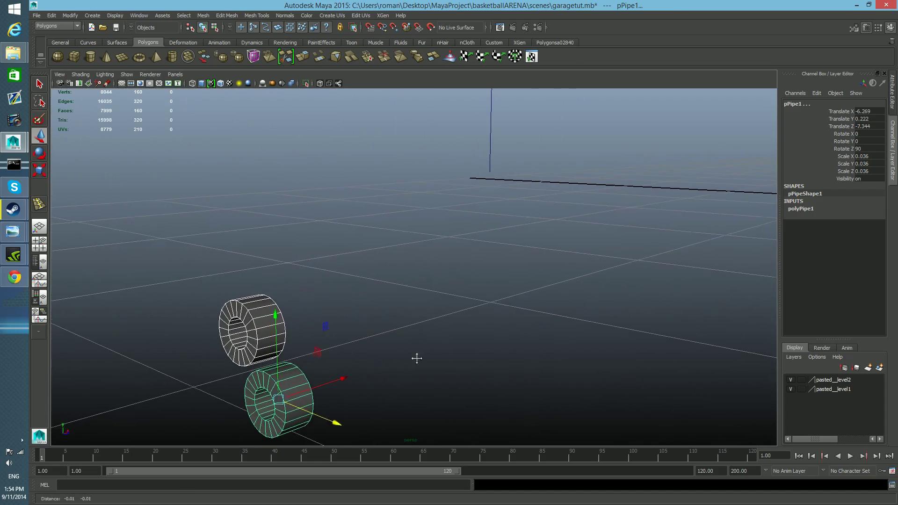
{"action": "middle_click_drag", "start_coordinate": [417, 358], "coordinate": [529, 317], "text": "alt"}
{"action": "left_click_drag", "start_coordinate": [529, 317], "coordinate": [460, 303], "text": "alt"}
{"action": "middle_click_drag", "start_coordinate": [593, 351], "coordinate": [554, 342], "text": "alt"}
{"action": "left_click_drag", "start_coordinate": [553, 341], "coordinate": [557, 341], "text": "alt"}
{"action": "key", "text": "f"}
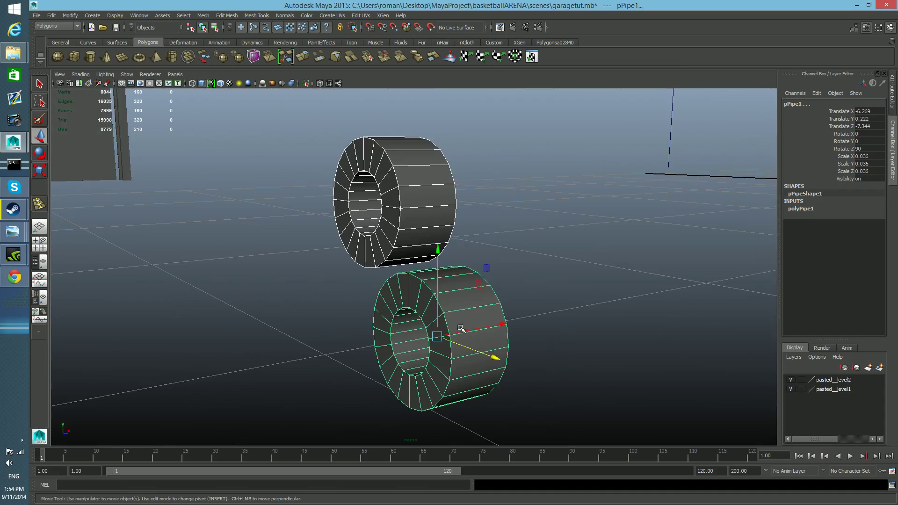
{"action": "left_click_drag", "start_coordinate": [436, 338], "coordinate": [496, 331], "text": "alt"}
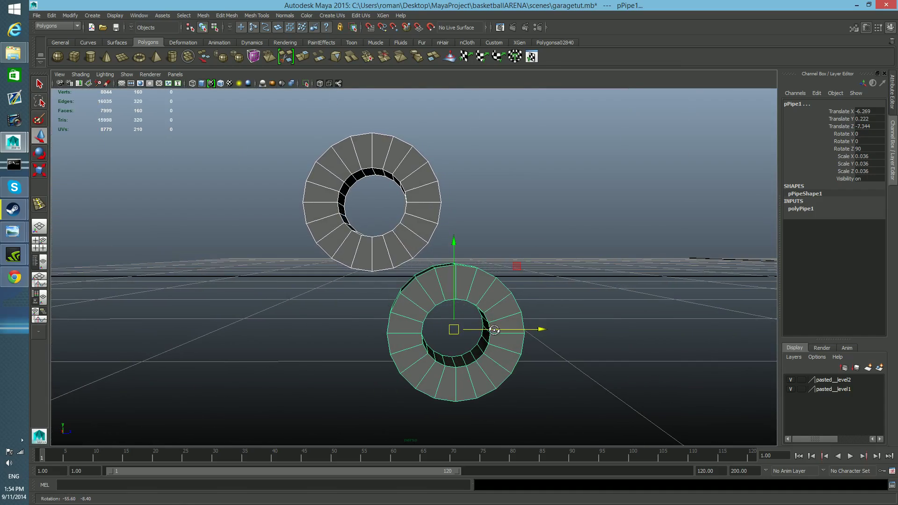
Turn on Wireframe on Shaded display so the edges of both pipes show.
{"action": "left_click", "coordinate": [420, 282]}
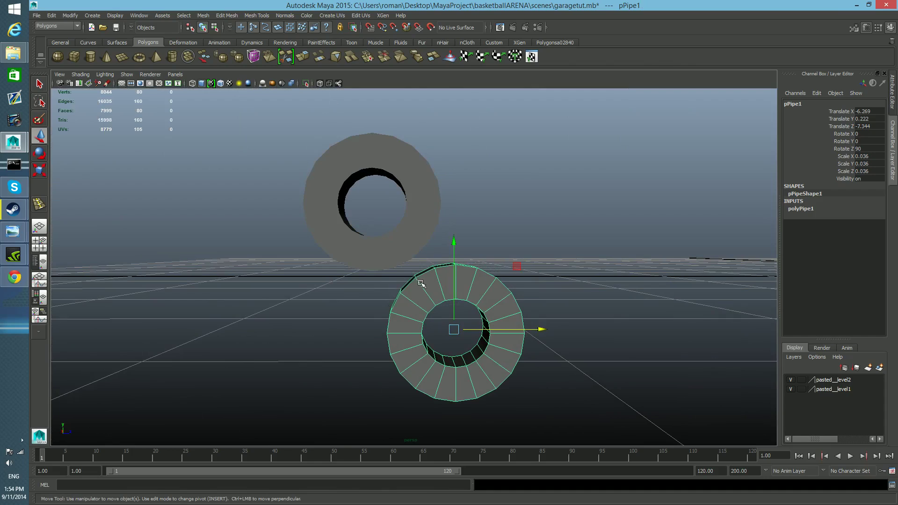
{"action": "left_click", "coordinate": [401, 258]}
{"action": "left_click", "coordinate": [81, 75]}
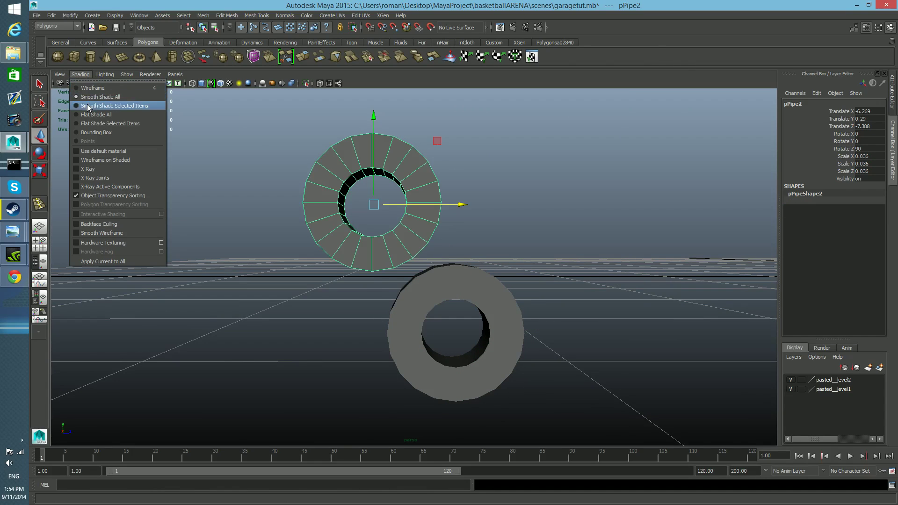
{"action": "left_click", "coordinate": [91, 159]}
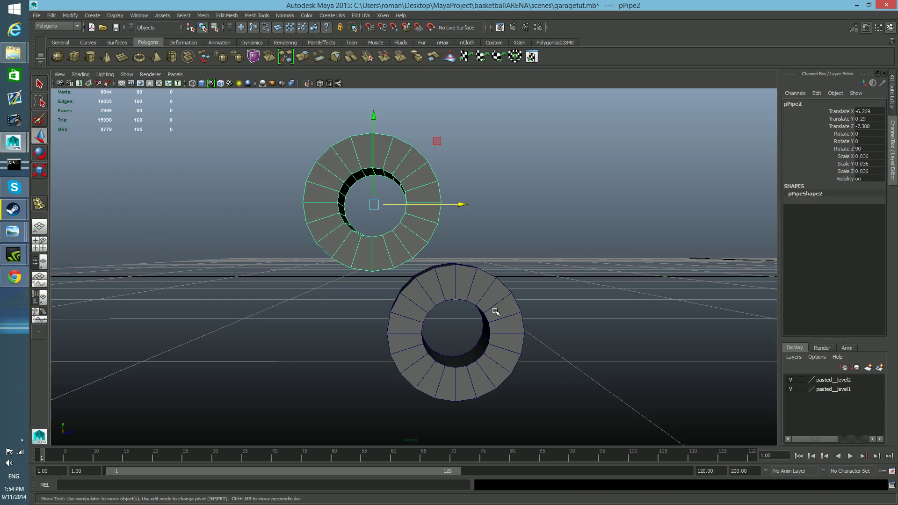
Rotate the upper pipe to -30 on Y and turn the lower pipe about its axis so their facets face each other.
{"action": "left_click", "coordinate": [504, 287]}
{"action": "key", "text": "e"}
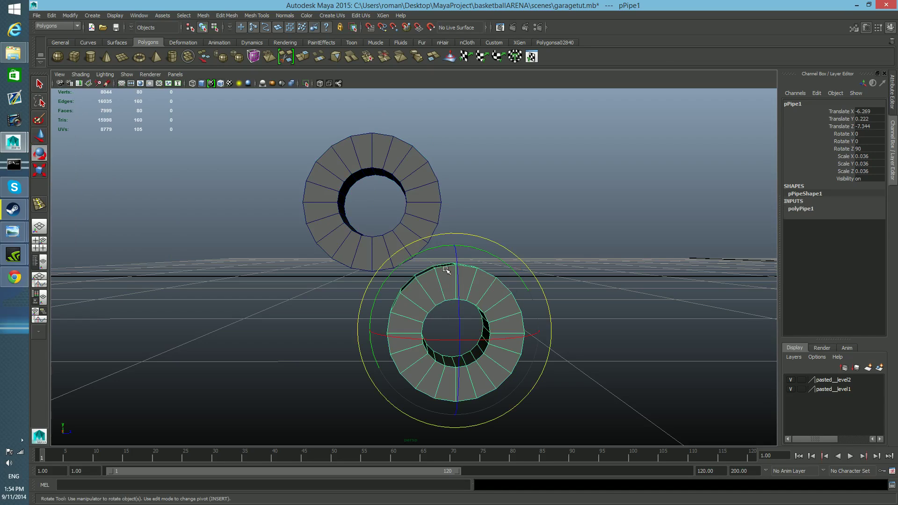
{"action": "left_click_drag", "start_coordinate": [472, 246], "coordinate": [511, 293]}
{"action": "left_click", "coordinate": [429, 205]}
{"action": "left_click", "coordinate": [512, 292]}
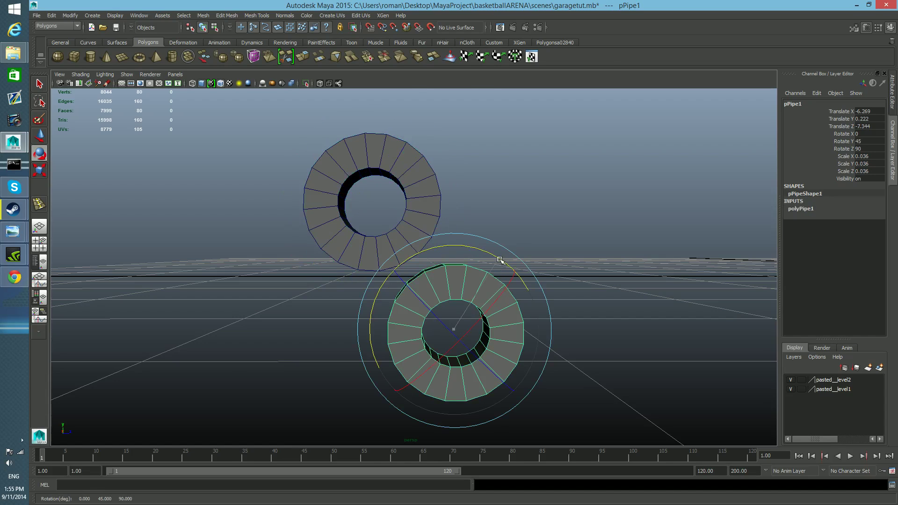
{"action": "left_click_drag", "start_coordinate": [500, 263], "coordinate": [494, 260]}
{"action": "left_click", "coordinate": [539, 207]}
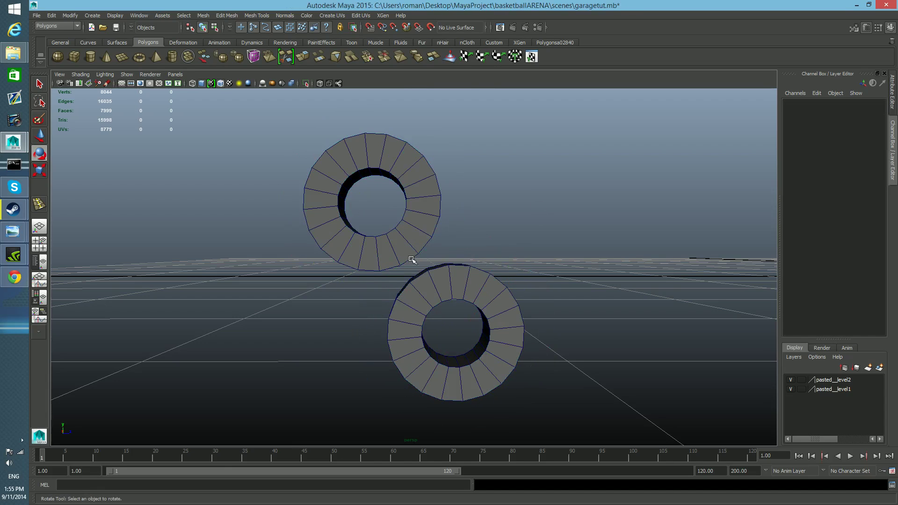
Delete the side and rear faces of both pipes, keeping only each one's flat end ring, and return to object mode.
{"action": "left_click_drag", "start_coordinate": [494, 314], "coordinate": [386, 319], "text": "alt"}
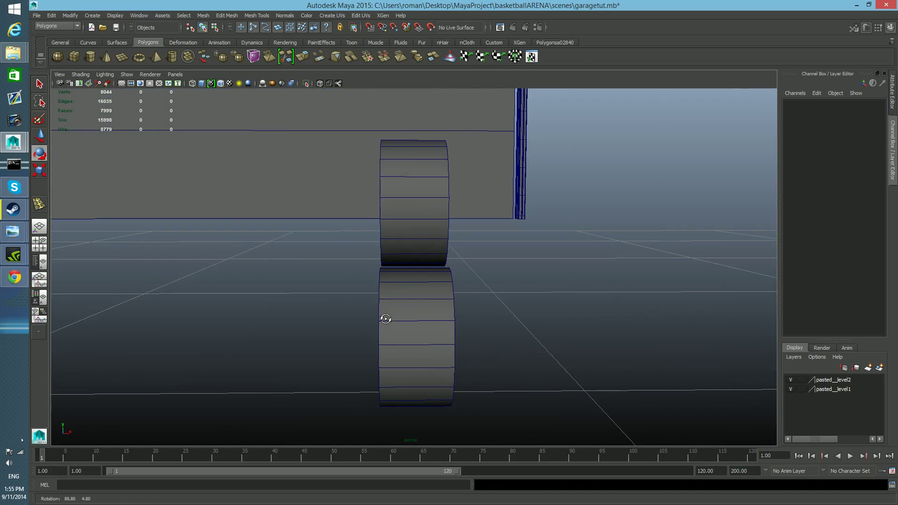
{"action": "right_click_drag", "start_coordinate": [403, 307], "coordinate": [401, 316]}
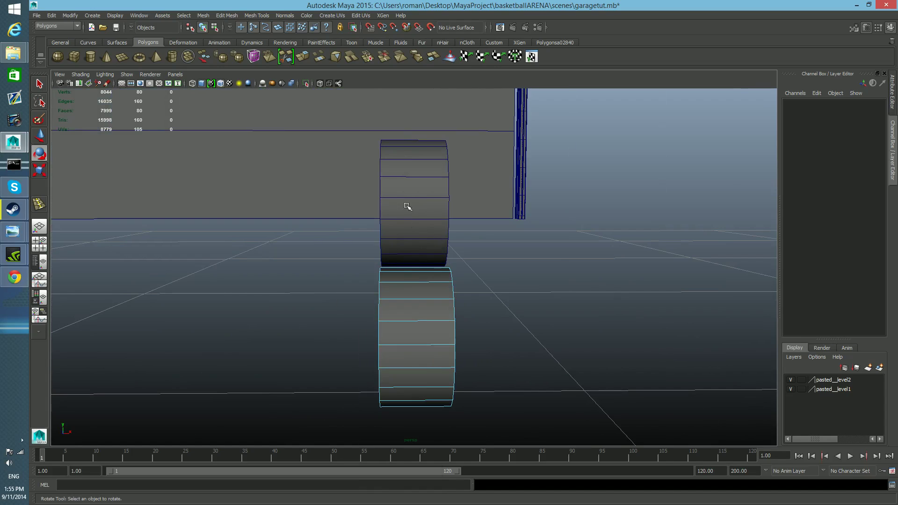
{"action": "left_click_drag", "start_coordinate": [424, 245], "coordinate": [501, 459]}
{"action": "key", "text": "Delete"}
{"action": "left_click", "coordinate": [420, 186]}
{"action": "right_click_drag", "start_coordinate": [420, 187], "coordinate": [408, 125]}
{"action": "left_click_drag", "start_coordinate": [408, 126], "coordinate": [495, 326]}
{"action": "key", "text": "Delete"}
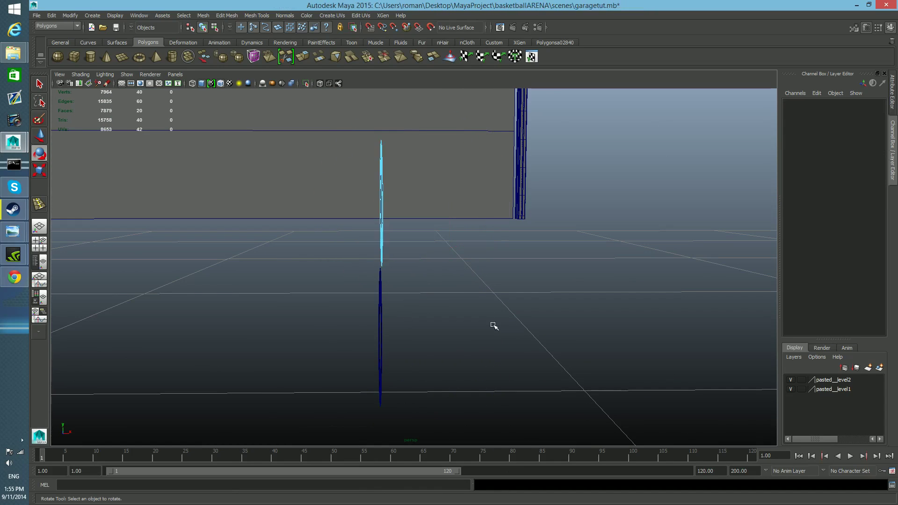
{"action": "key", "text": "F8"}
Inspect the two flat rings face-on and compare them with the annotated hinge photo in Windows Photo Viewer.
{"action": "left_click_drag", "start_coordinate": [395, 311], "coordinate": [461, 309], "text": "alt"}
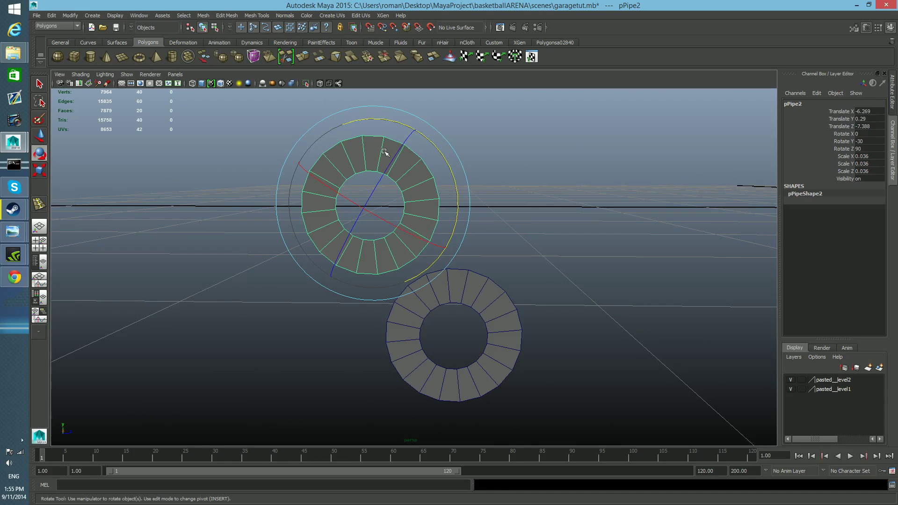
{"action": "left_click_drag", "start_coordinate": [414, 304], "coordinate": [414, 300], "text": "alt"}
{"action": "right_click_drag", "start_coordinate": [414, 300], "coordinate": [418, 323], "text": "alt"}
{"action": "left_click_drag", "start_coordinate": [419, 322], "coordinate": [438, 315], "text": "alt"}
{"action": "right_click_drag", "start_coordinate": [443, 292], "coordinate": [442, 279]}
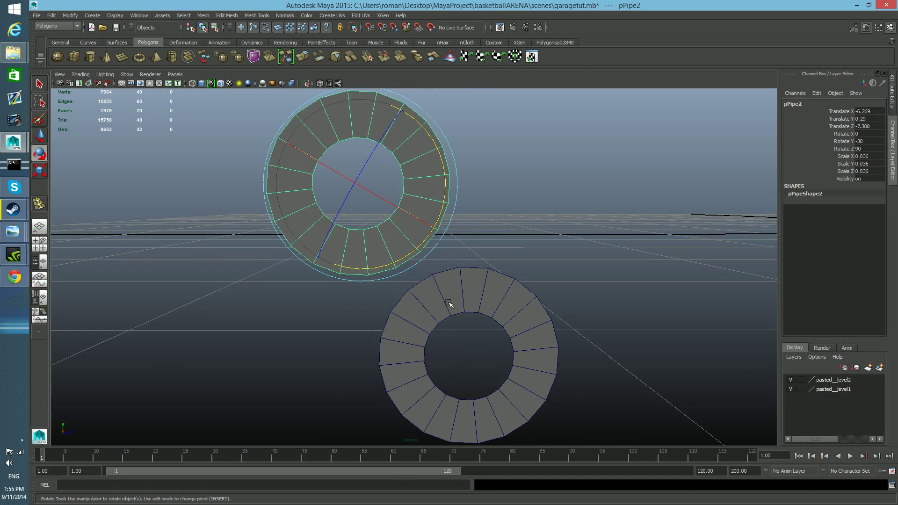
{"action": "left_click", "coordinate": [450, 305]}
{"action": "left_click", "coordinate": [403, 226]}
{"action": "left_click", "coordinate": [856, 5]}
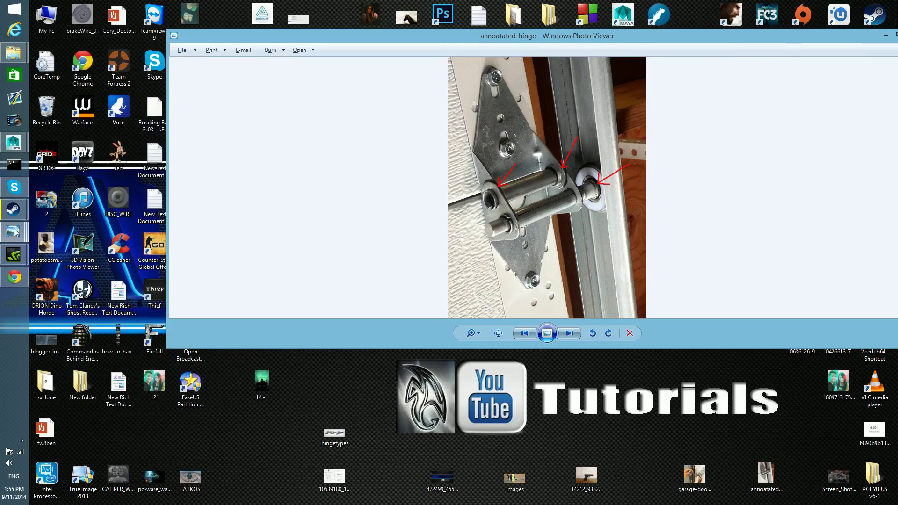
{"action": "mouse_move", "coordinate": [14, 188]}
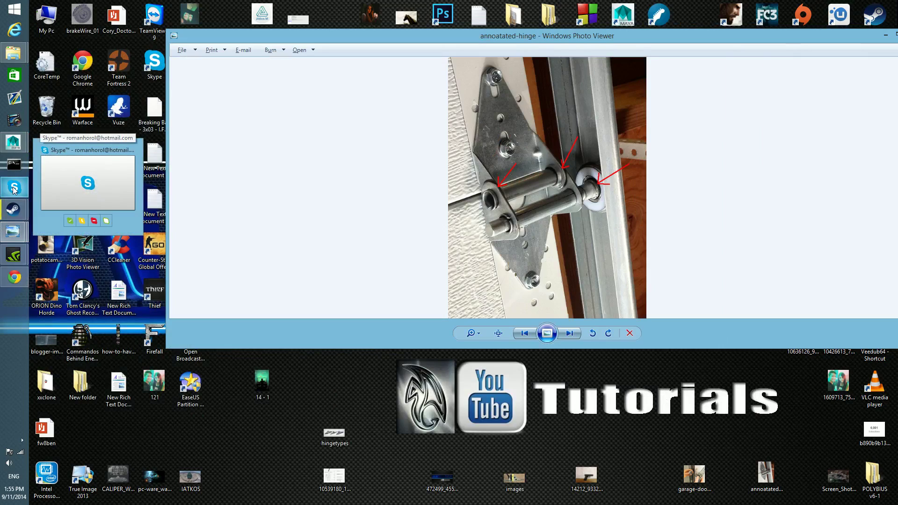
{"action": "mouse_move", "coordinate": [13, 146]}
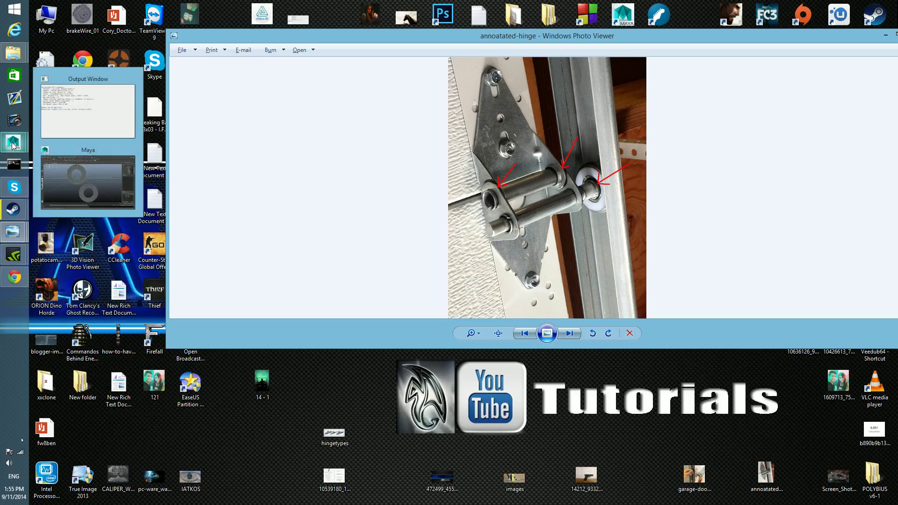
{"action": "mouse_move", "coordinate": [94, 190]}
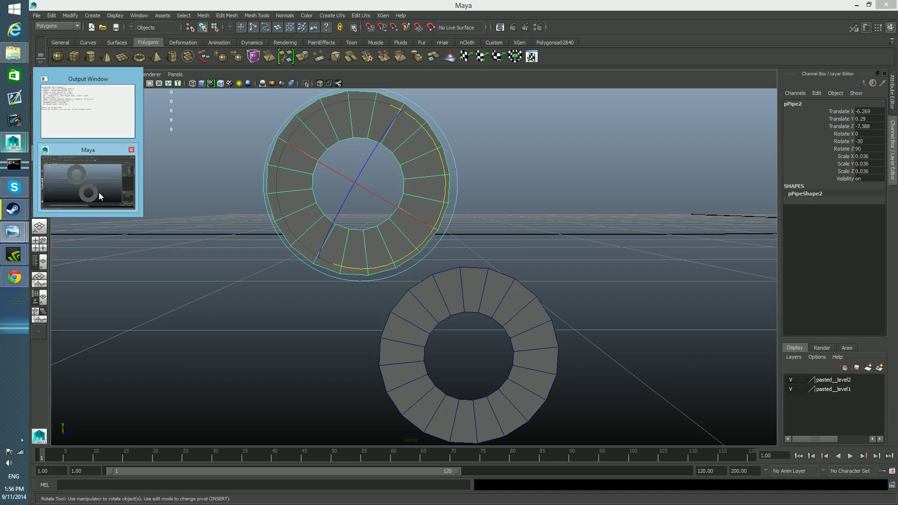
{"action": "left_click", "coordinate": [99, 196]}
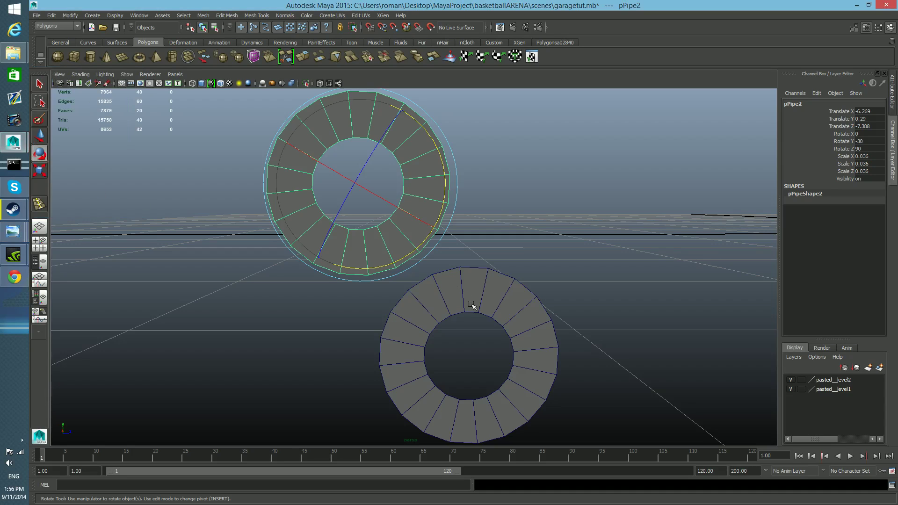
Lower the upper ring to about Y 0.285 and rotate it to -45 on Y.
{"action": "key", "text": "w"}
{"action": "left_click_drag", "start_coordinate": [363, 97], "coordinate": [366, 112]}
{"action": "key", "text": "e"}
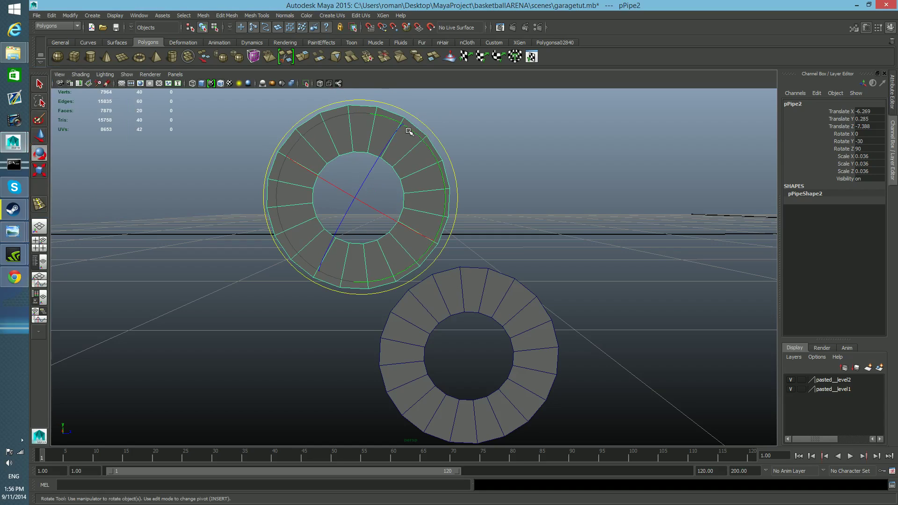
{"action": "left_click_drag", "start_coordinate": [410, 129], "coordinate": [425, 144]}
{"action": "key", "text": "ctrl+z"}
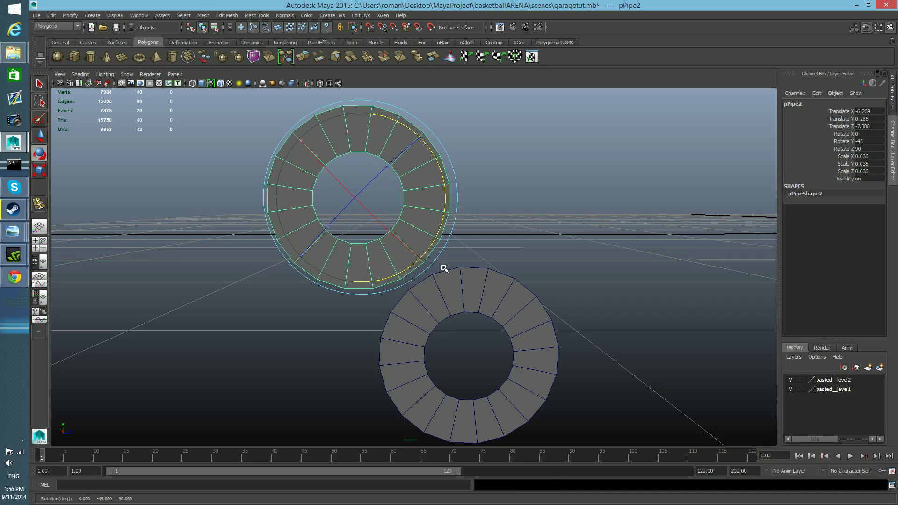
Try to combine the upper and lower flat rings into one mesh.
{"action": "left_click", "coordinate": [445, 287]}
{"action": "left_click", "coordinate": [411, 234], "text": "shift"}
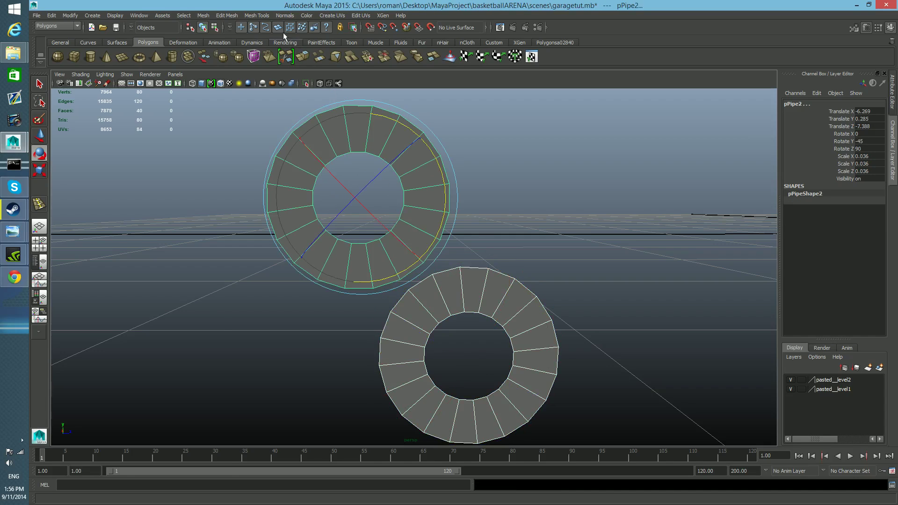
{"action": "left_click", "coordinate": [203, 16]}
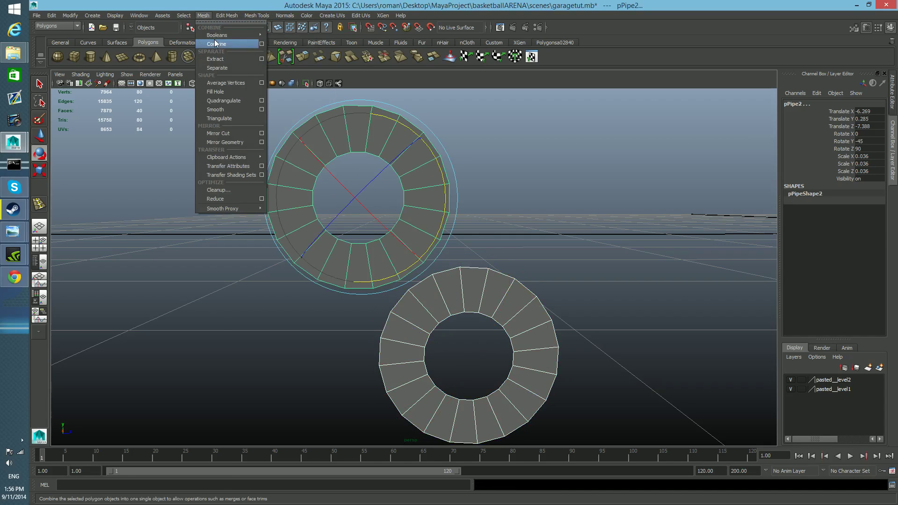
{"action": "left_click", "coordinate": [209, 30]}
{"action": "mouse_move", "coordinate": [410, 303]}
{"action": "right_mouse_down", "text": "alt"}
{"action": "mouse_move", "coordinate": [477, 327]}
{"action": "mouse_move", "coordinate": [424, 313]}
{"action": "right_mouse_up", "text": "alt"}
{"action": "key", "text": "e"}
{"action": "right_click", "coordinate": [424, 312]}
{"action": "key", "text": "ctrl+z"}
{"action": "key", "text": "ctrl+z"}
{"action": "key", "text": "ctrl+z"}
{"action": "key", "text": "ctrl+z"}
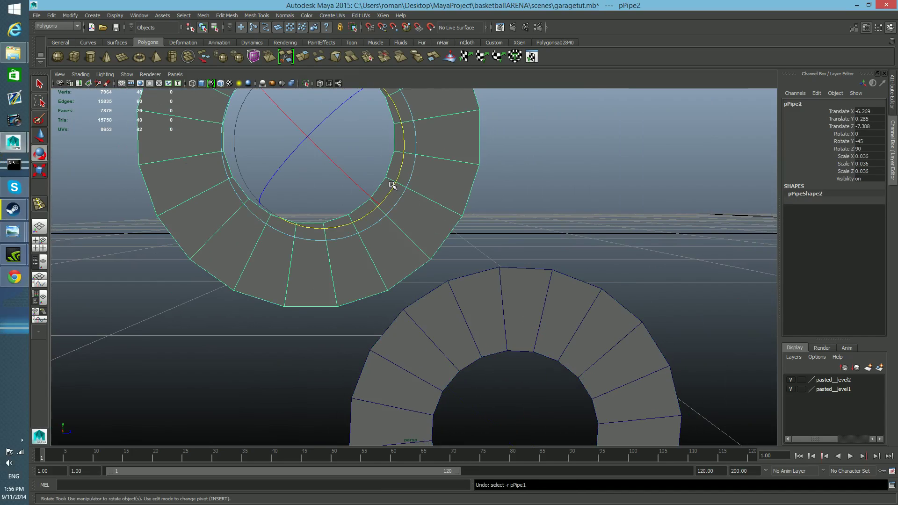
Combine the upper and lower flat rings into one mesh.
{"action": "mouse_move", "coordinate": [393, 185]}
{"action": "left_mouse_down"}
{"action": "mouse_move", "coordinate": [400, 181]}
{"action": "mouse_move", "coordinate": [391, 186]}
{"action": "left_mouse_up"}
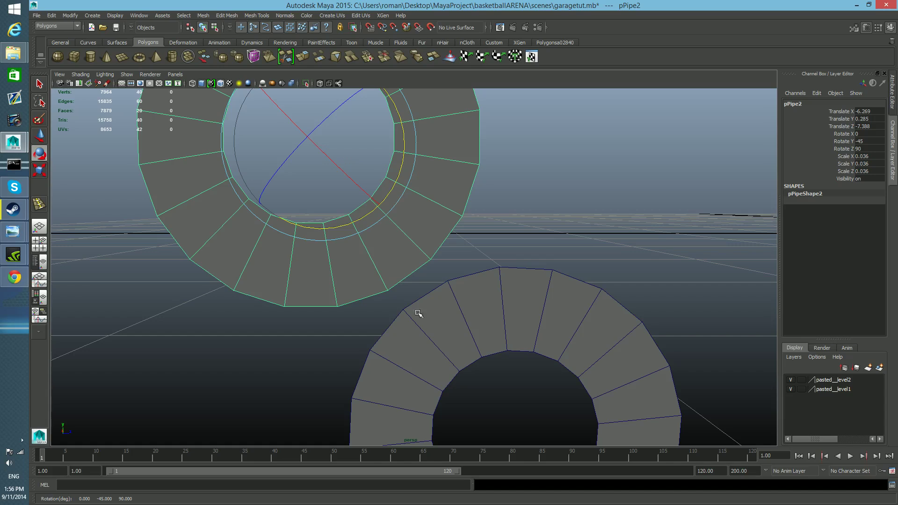
{"action": "left_click", "coordinate": [424, 331]}
{"action": "left_click", "coordinate": [413, 254], "text": "shift"}
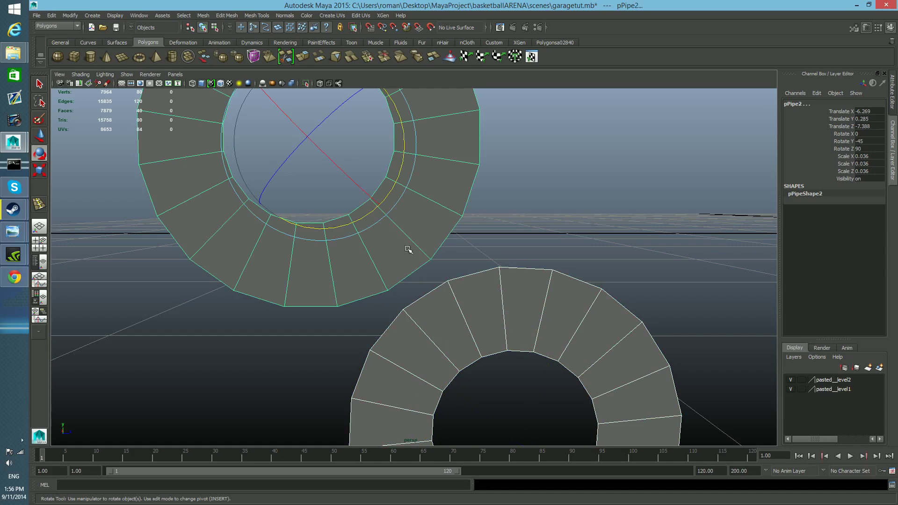
{"action": "left_click", "coordinate": [208, 16]}
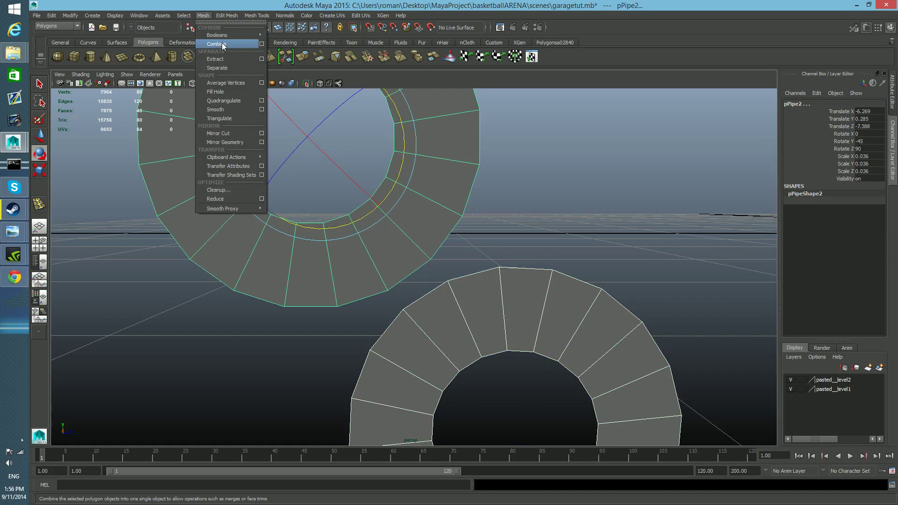
{"action": "left_click", "coordinate": [220, 46]}
Bridge the two closest facing outer edges of the upper and lower rings with a connecting face.
{"action": "right_click_drag", "start_coordinate": [469, 291], "coordinate": [468, 270]}
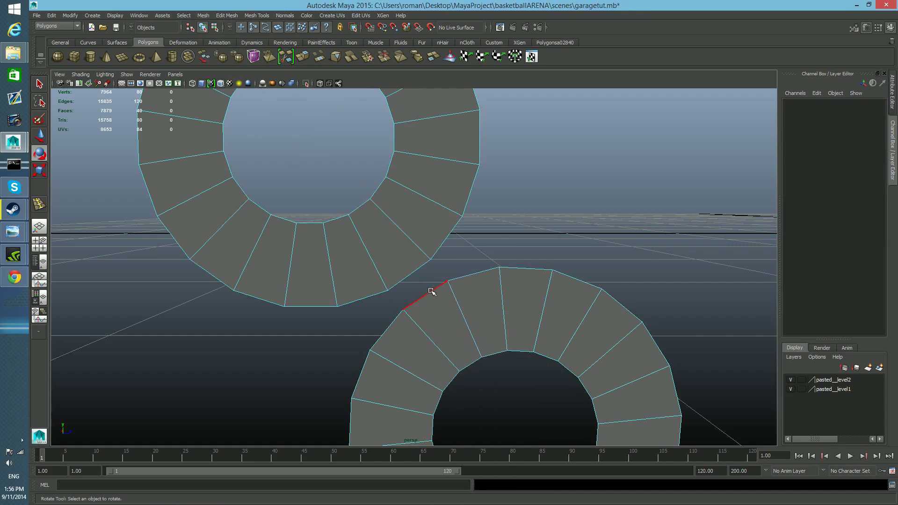
{"action": "left_click", "coordinate": [430, 292]}
{"action": "key", "text": "q"}
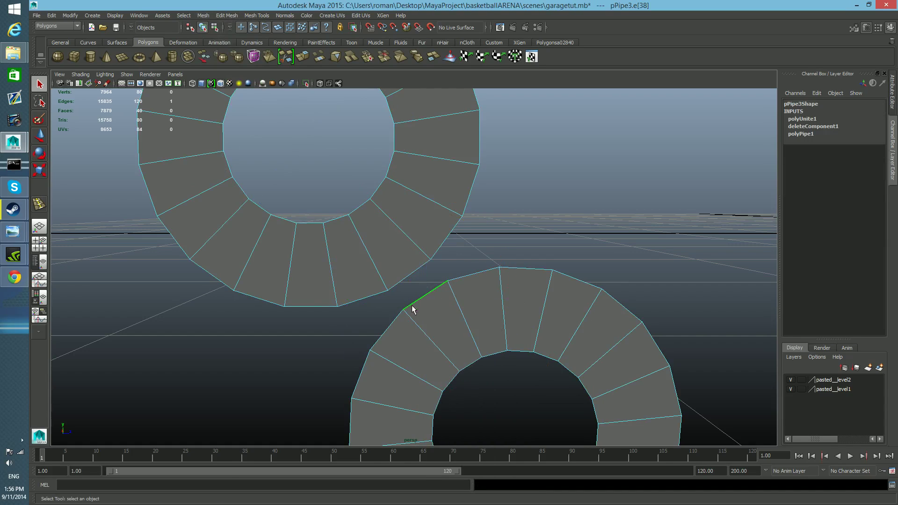
{"action": "left_click", "coordinate": [401, 281], "text": "shift"}
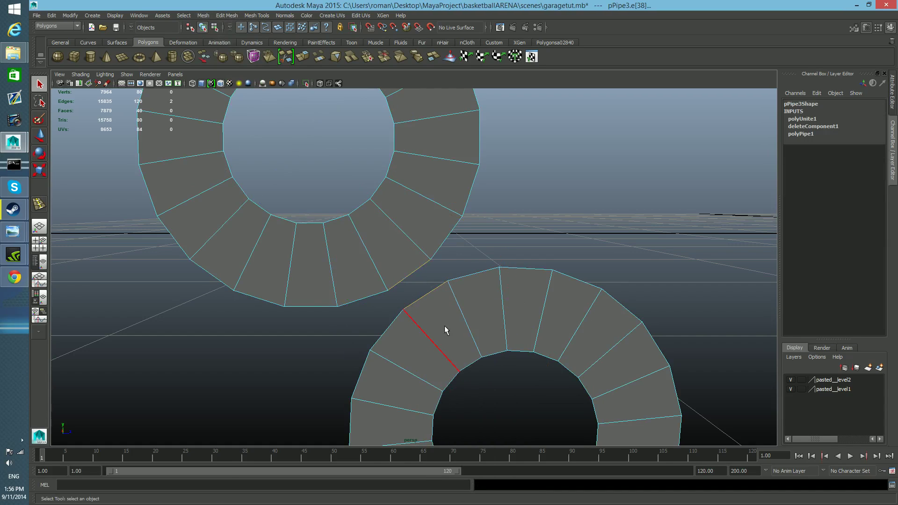
{"action": "left_click", "coordinate": [228, 16]}
{"action": "mouse_move", "coordinate": [204, 16]}
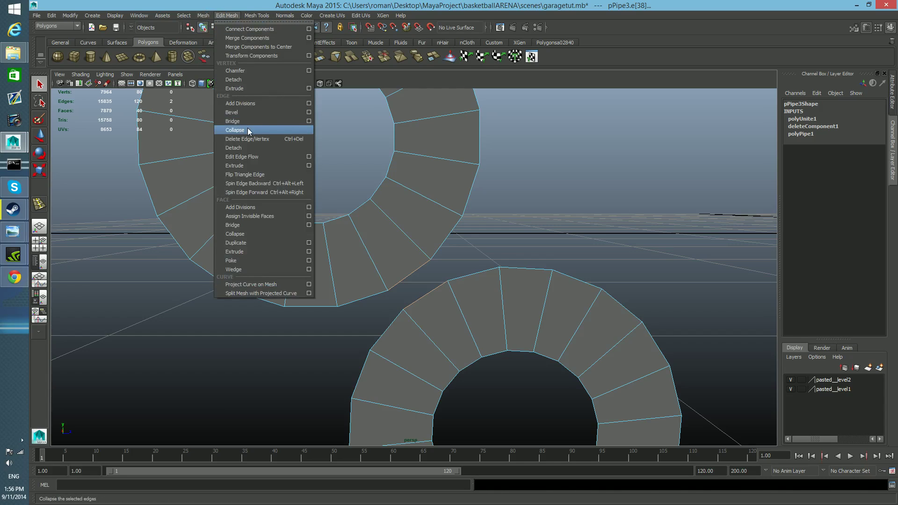
{"action": "left_click", "coordinate": [247, 122]}
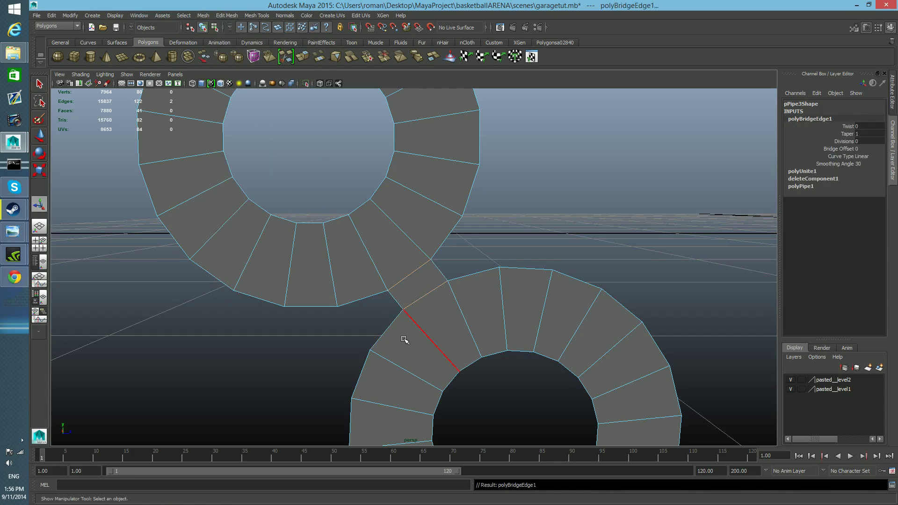
Bridge the adjacent outer edge pairs of the two rings on both sides of the first connecting face.
{"action": "left_click", "coordinate": [475, 277]}
{"action": "left_click", "coordinate": [444, 245], "text": "shift"}
{"action": "left_click", "coordinate": [206, 16]}
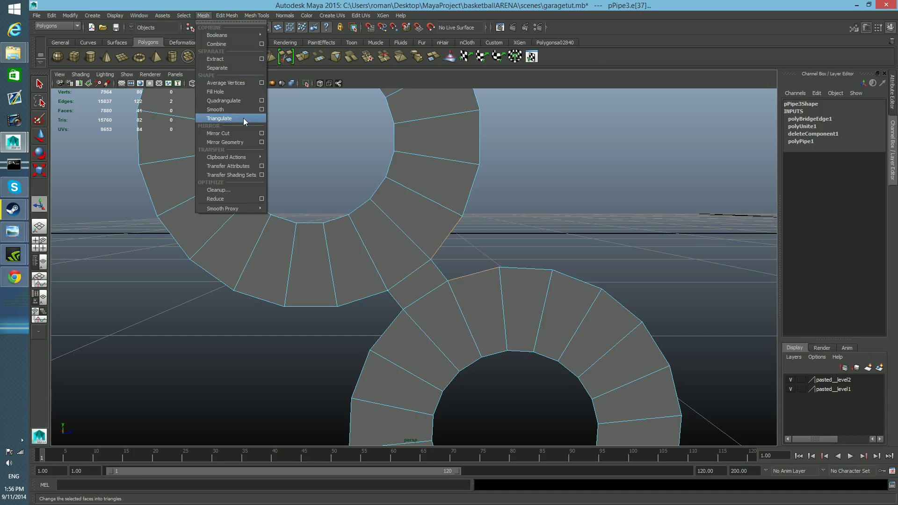
{"action": "left_click", "coordinate": [280, 1]}
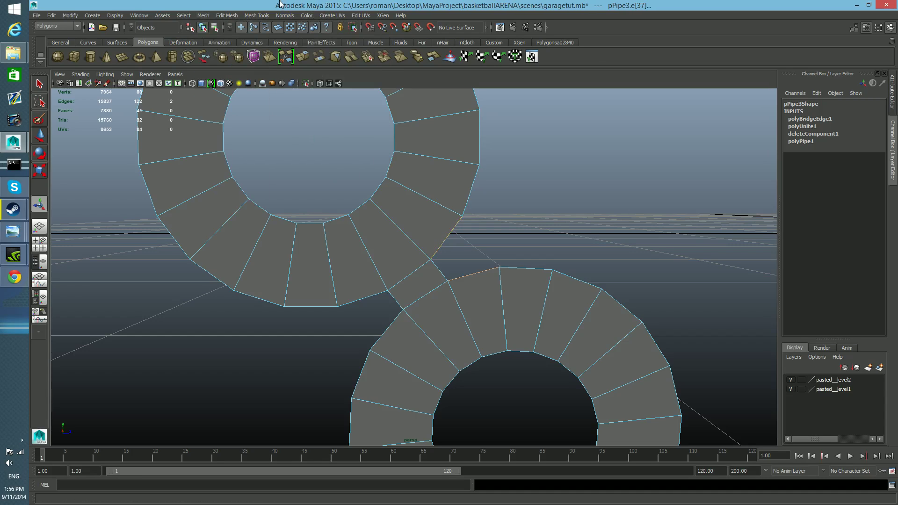
{"action": "key", "text": "g"}
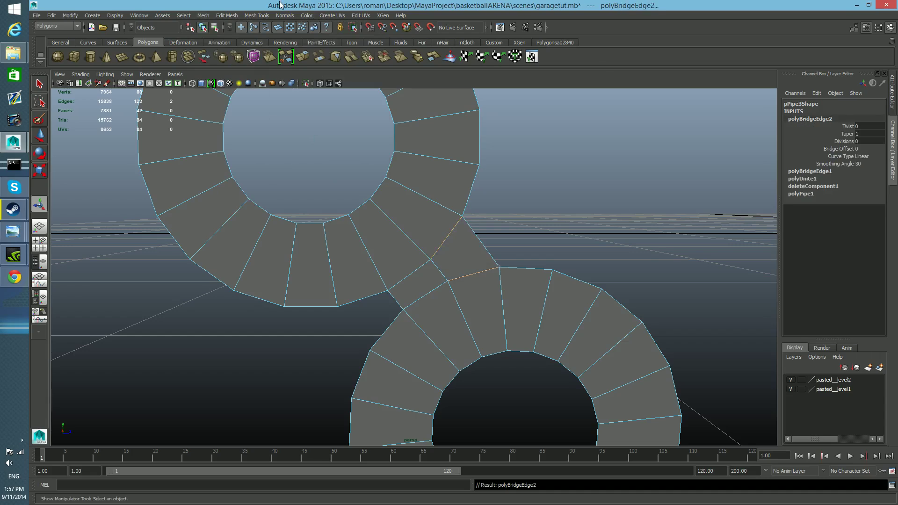
{"action": "left_click", "coordinate": [366, 298]}
{"action": "left_click", "coordinate": [384, 331], "text": "shift"}
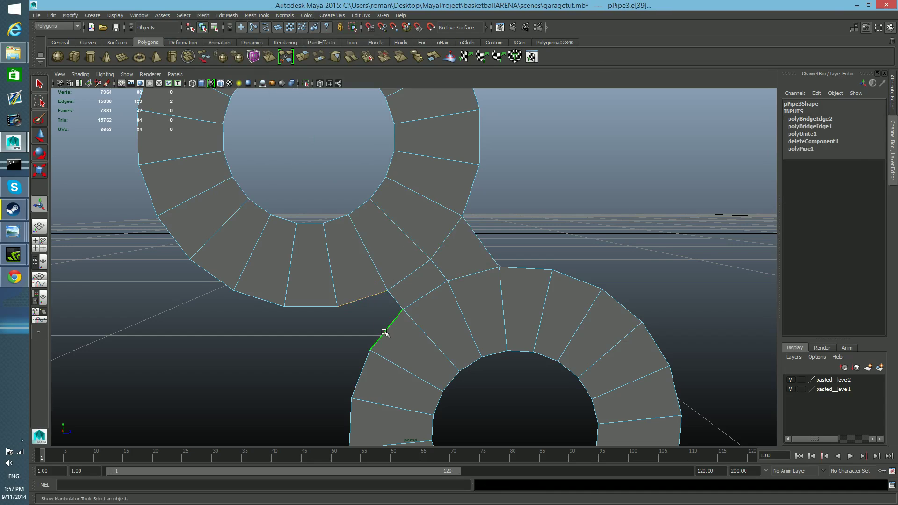
{"action": "key", "text": "g"}
Bridge the next outer edge pair of the rings on the upper-right side of the connection.
{"action": "left_click", "coordinate": [526, 269]}
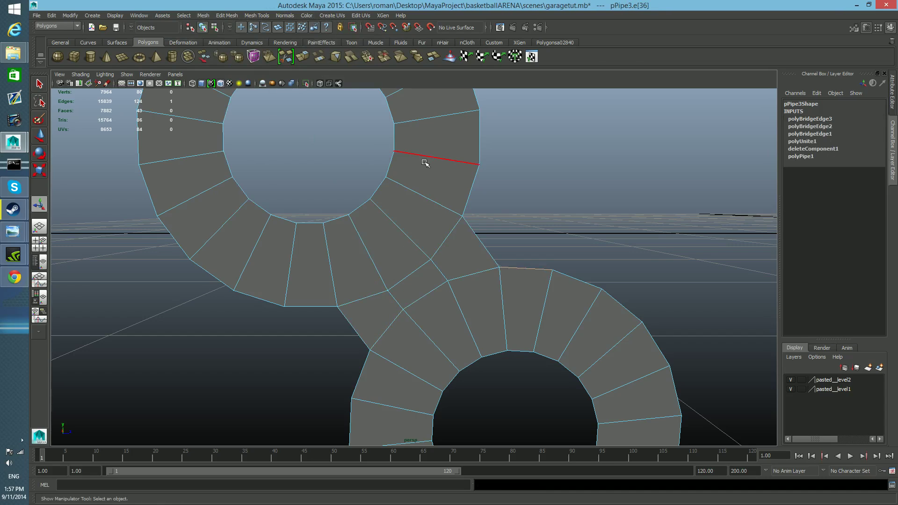
{"action": "left_click", "coordinate": [474, 185], "text": "shift"}
{"action": "key", "text": "g"}
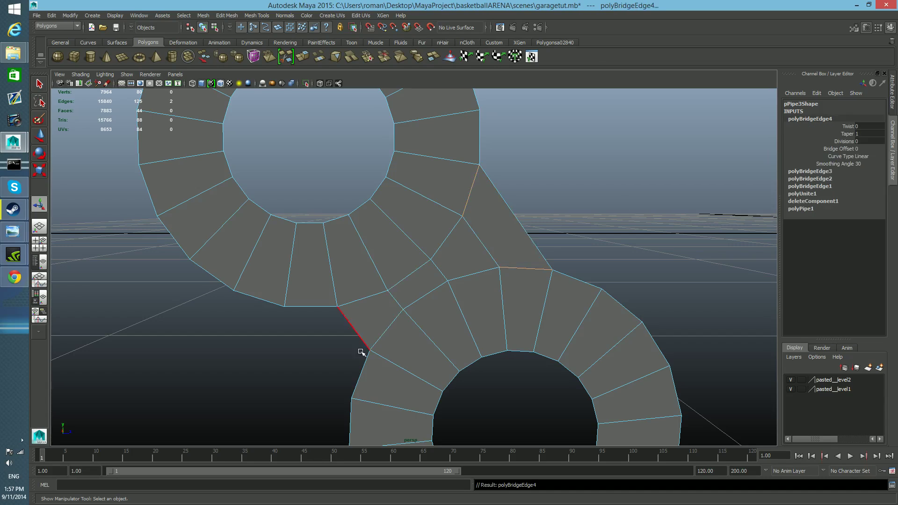
Try to bridge the next outer edge pair of the rings on the lower-left side.
{"action": "left_click", "coordinate": [363, 368]}
{"action": "left_click", "coordinate": [321, 308], "text": "shift"}
{"action": "key", "text": "shift+g"}
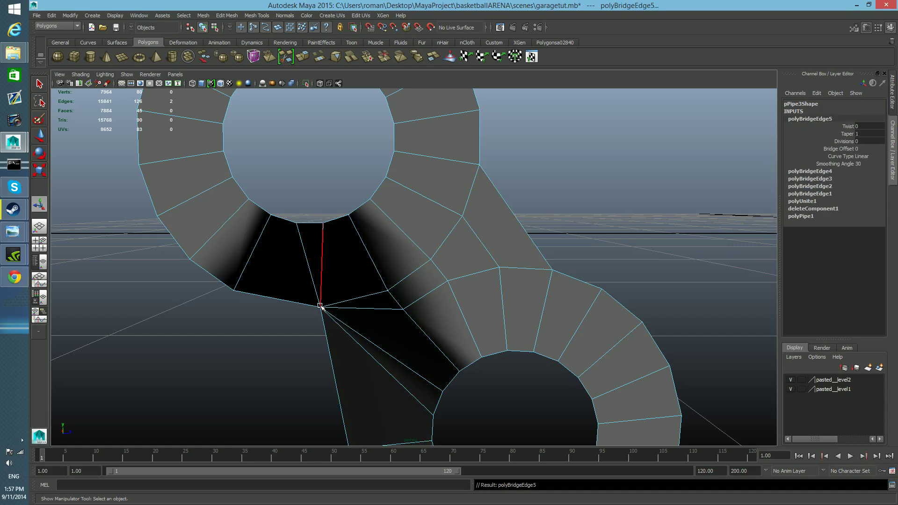
{"action": "key", "text": "ctrl+z"}
Bridge the matching outer edge pair on the lower-left side, making the connection two faces wide on each side of its centre.
{"action": "left_click", "coordinate": [361, 367]}
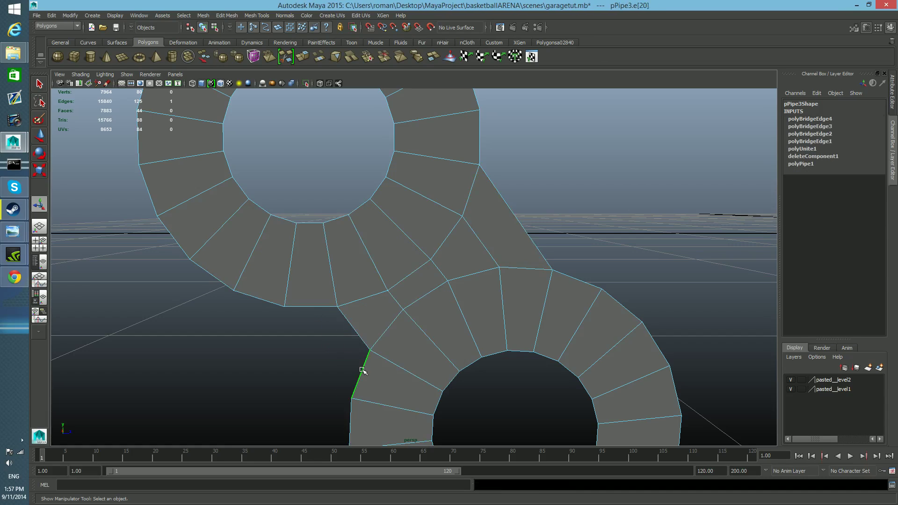
{"action": "left_click", "coordinate": [314, 307], "text": "shift"}
{"action": "key", "text": "shift+g"}
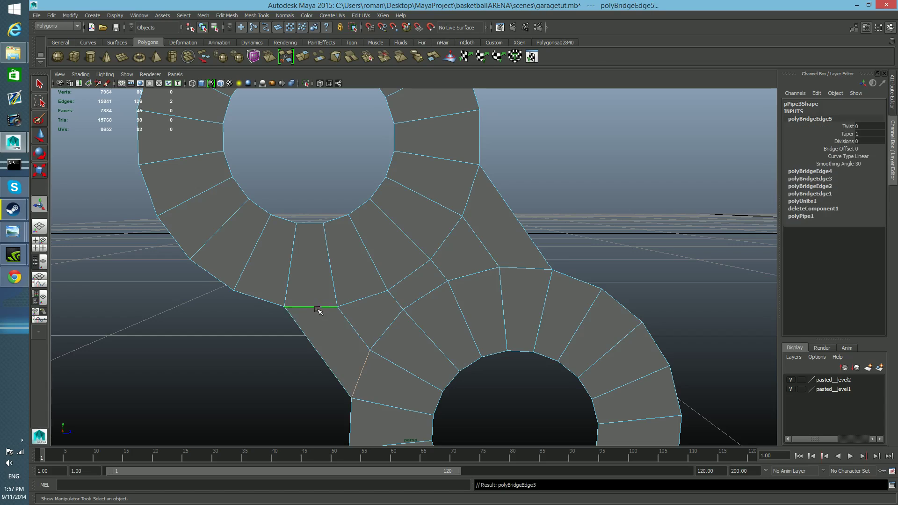
Bridge the third outer edge pair outward from the central face on both sides of the connection.
{"action": "scroll", "coordinate": [530, 303], "scroll_direction": "down", "scroll_amount": 1}
{"action": "scroll", "coordinate": [526, 303], "scroll_direction": "up", "scroll_amount": 1}
{"action": "scroll", "coordinate": [525, 303], "scroll_direction": "down", "scroll_amount": 1}
{"action": "mouse_move", "coordinate": [525, 304]}
{"action": "left_mouse_down", "text": "alt"}
{"action": "mouse_move", "coordinate": [408, 303]}
{"action": "mouse_move", "coordinate": [525, 312]}
{"action": "mouse_move", "coordinate": [518, 305]}
{"action": "left_mouse_up", "text": "alt"}
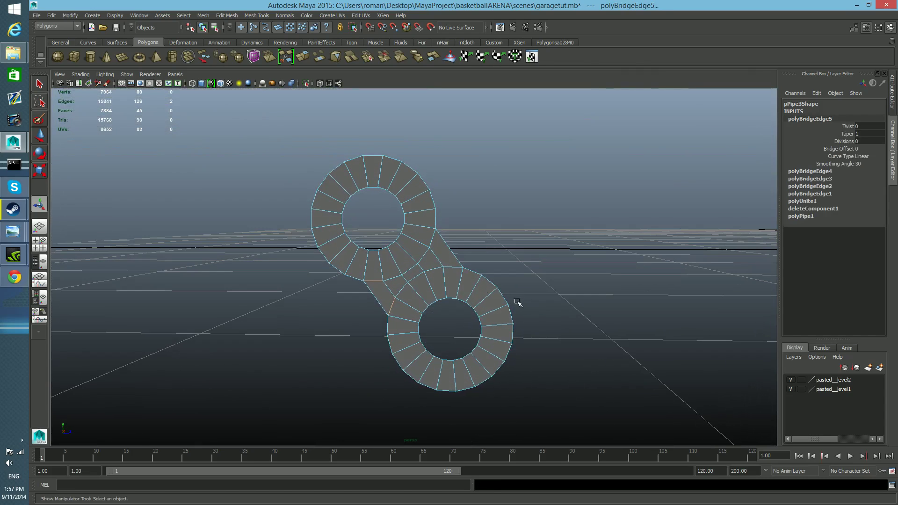
{"action": "left_click", "coordinate": [474, 274]}
{"action": "key", "text": "g"}
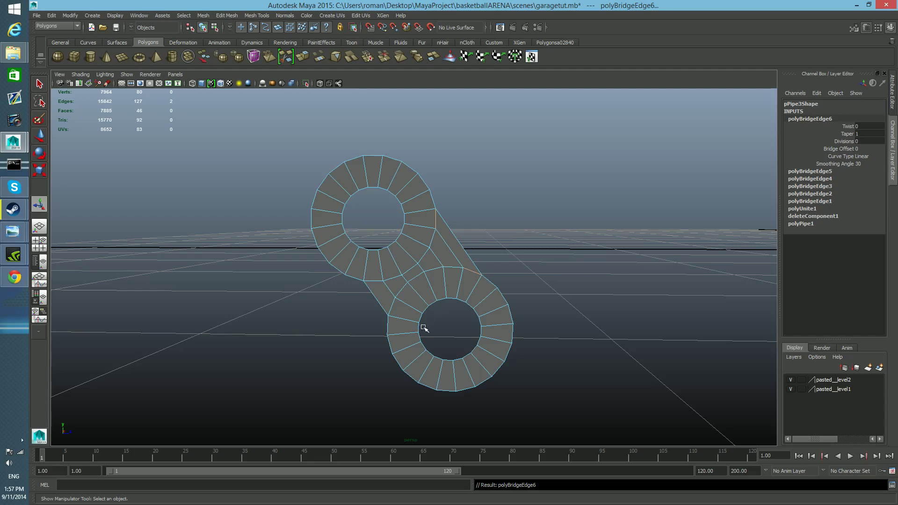
{"action": "left_click", "coordinate": [387, 325]}
{"action": "left_click", "coordinate": [349, 279], "text": "shift"}
{"action": "key", "text": "g"}
{"action": "key", "text": "ctrl+z"}
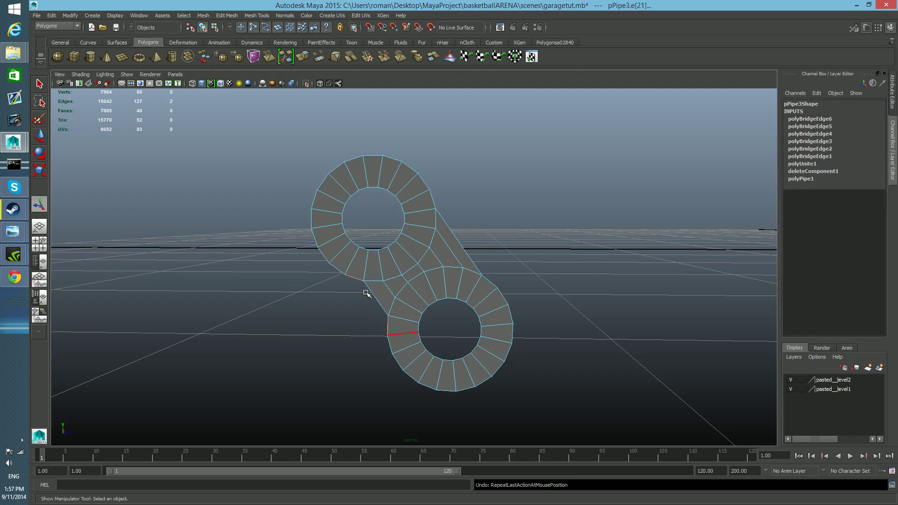
{"action": "key", "text": "g"}
Uncover the annotated hinge photo, compare the bridged rings with it, and return the modeling window to full size.
{"action": "left_click_drag", "start_coordinate": [382, 325], "coordinate": [426, 327], "text": "alt"}
{"action": "left_click_drag", "start_coordinate": [327, 5], "coordinate": [247, 56]}
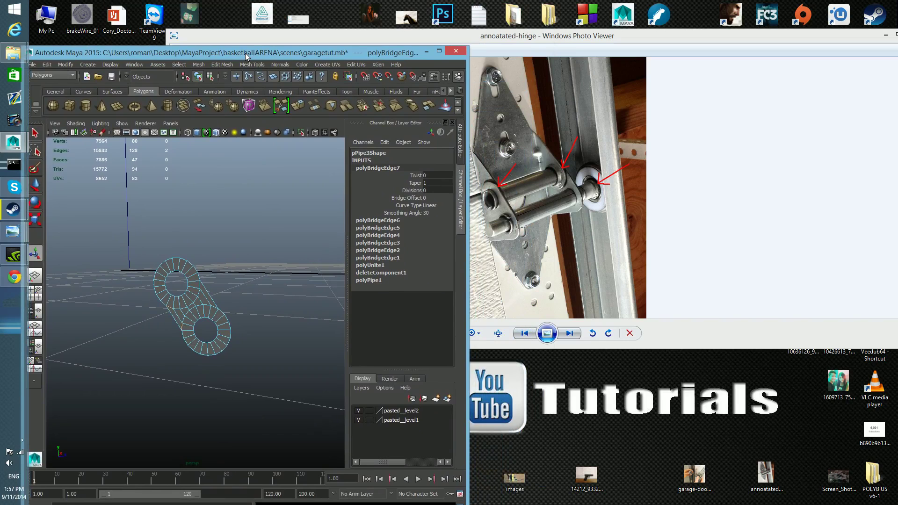
{"action": "left_click_drag", "start_coordinate": [246, 56], "coordinate": [361, 21]}
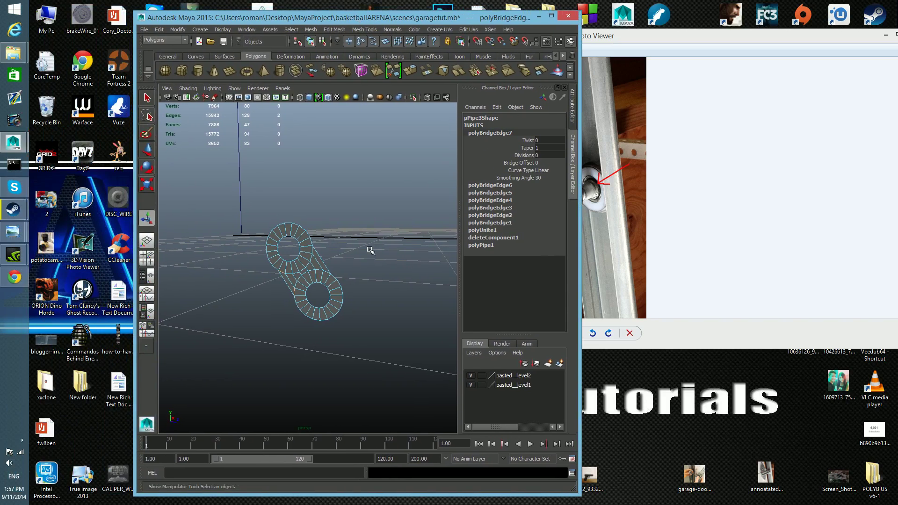
{"action": "key", "text": "space"}
{"action": "key", "text": "space"}
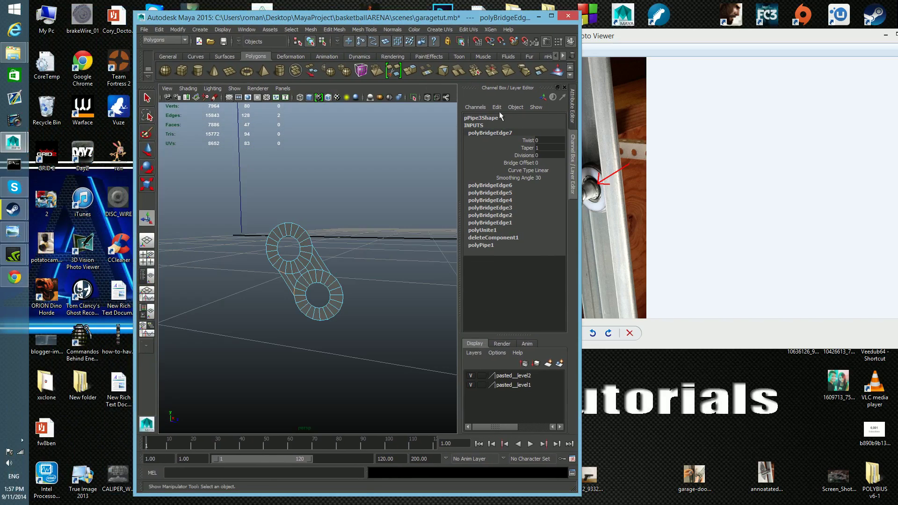
{"action": "left_click", "coordinate": [550, 14]}
Bridge the fourth outer edge pair on the upper-right side, extending the connection toward the rings' widest points.
{"action": "key", "text": "5"}
{"action": "mouse_move", "coordinate": [467, 305]}
{"action": "left_mouse_down", "text": "alt"}
{"action": "mouse_move", "coordinate": [481, 294]}
{"action": "mouse_move", "coordinate": [458, 283]}
{"action": "mouse_move", "coordinate": [445, 297]}
{"action": "mouse_move", "coordinate": [453, 291]}
{"action": "left_mouse_up", "text": "alt"}
{"action": "scroll", "coordinate": [457, 280], "scroll_direction": "down", "scroll_amount": 3}
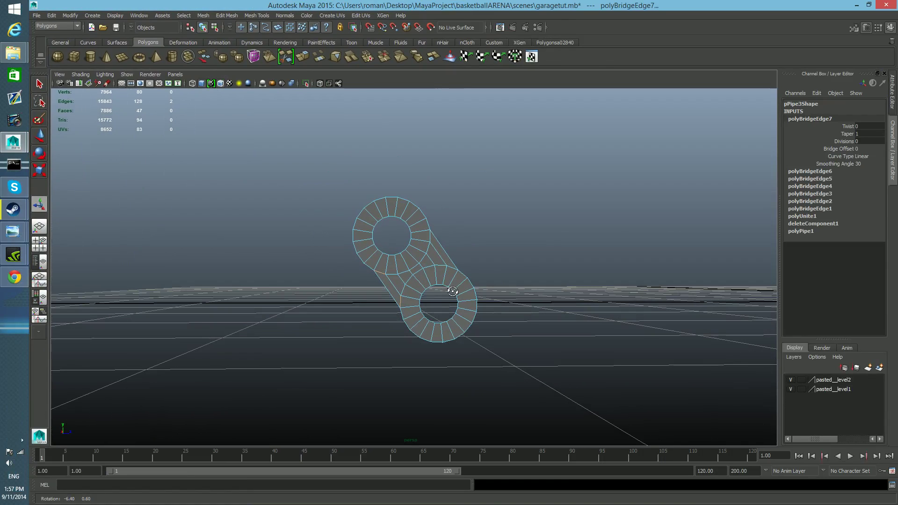
{"action": "right_click_drag", "start_coordinate": [381, 294], "coordinate": [392, 335], "text": "alt"}
{"action": "middle_click_drag", "start_coordinate": [392, 335], "coordinate": [391, 325], "text": "alt"}
{"action": "scroll", "coordinate": [435, 337], "scroll_direction": "up", "scroll_amount": 3}
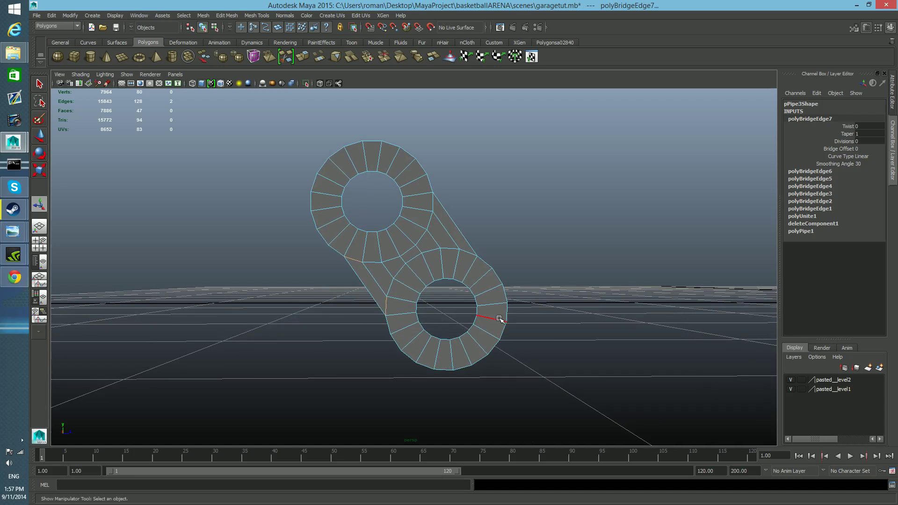
{"action": "left_click", "coordinate": [487, 266]}
{"action": "left_click", "coordinate": [429, 183], "text": "shift"}
{"action": "key", "text": "g"}
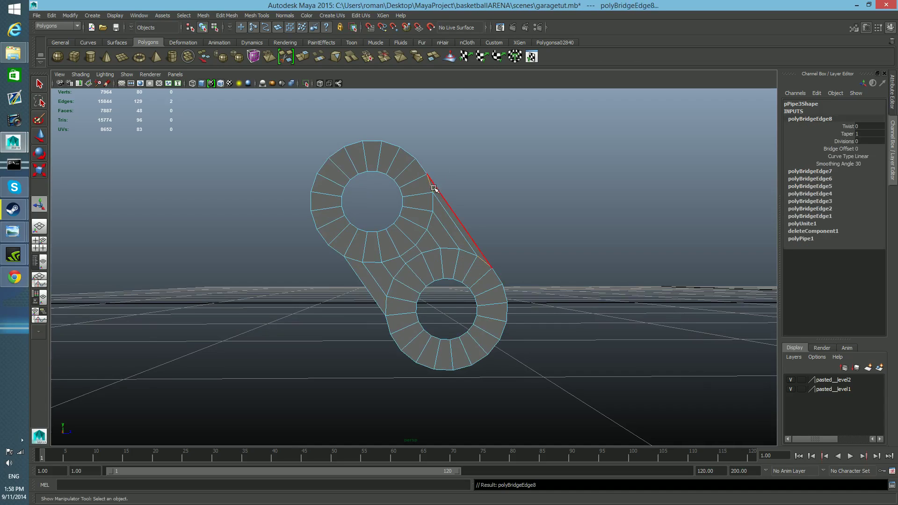
Bridge the fourth outer edge pair on the lower-left side to match the opposite side.
{"action": "left_click", "coordinate": [388, 322]}
{"action": "left_click", "coordinate": [339, 254], "text": "shift"}
{"action": "key", "text": "g"}
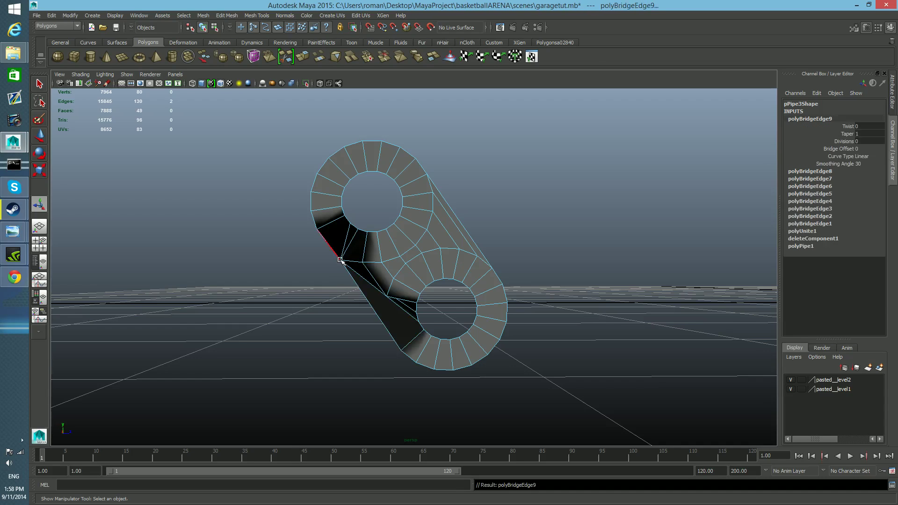
{"action": "key", "text": "ctrl+z"}
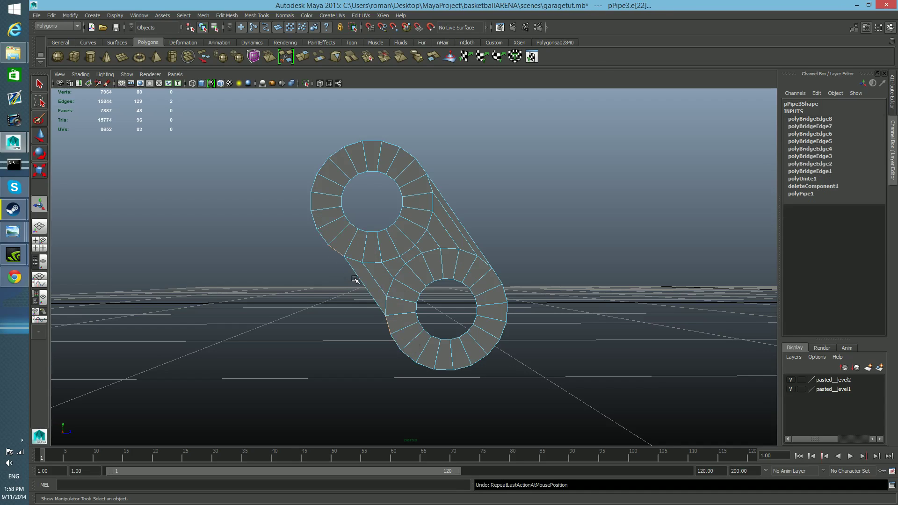
{"action": "key", "text": "g"}
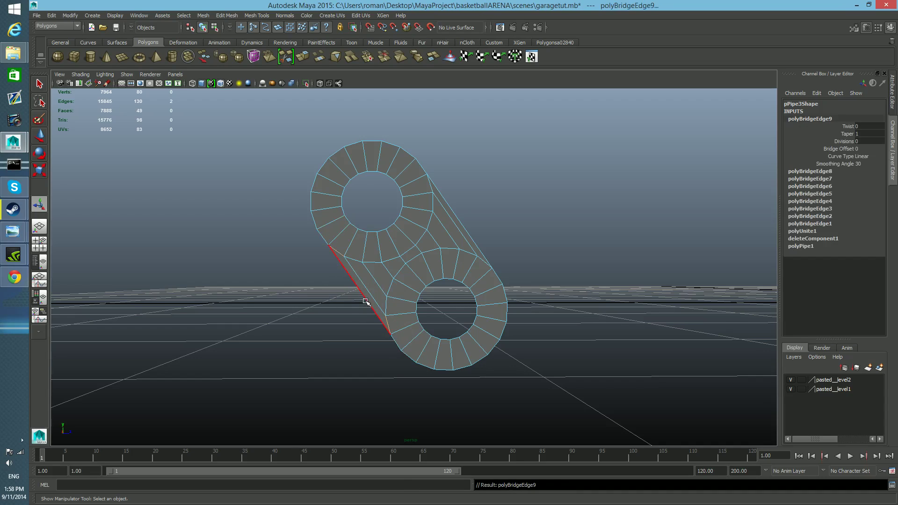
Try to move the connection's outermost lower-left edge down on Y by about 0.016.
{"action": "right_click", "coordinate": [363, 296]}
{"action": "left_click", "coordinate": [362, 295]}
{"action": "key", "text": "w"}
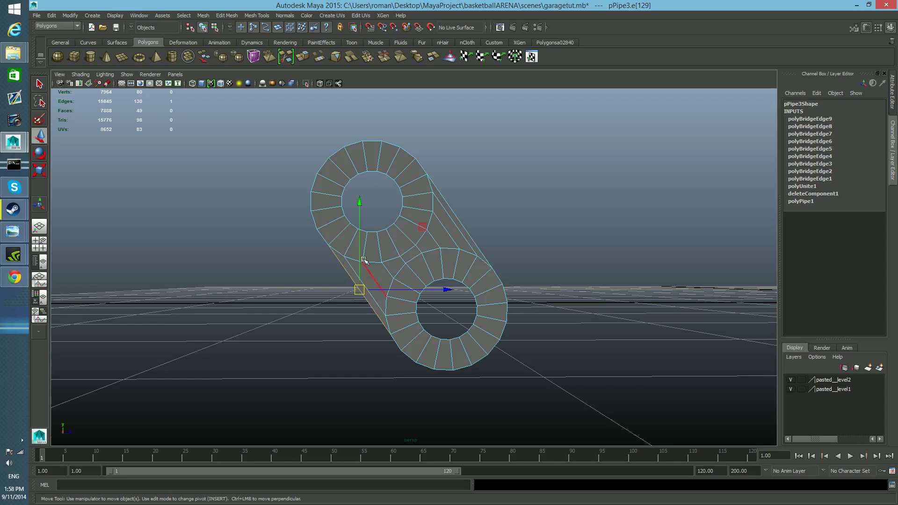
{"action": "left_click_drag", "start_coordinate": [360, 202], "coordinate": [361, 232]}
{"action": "key", "text": "ctrl+z"}
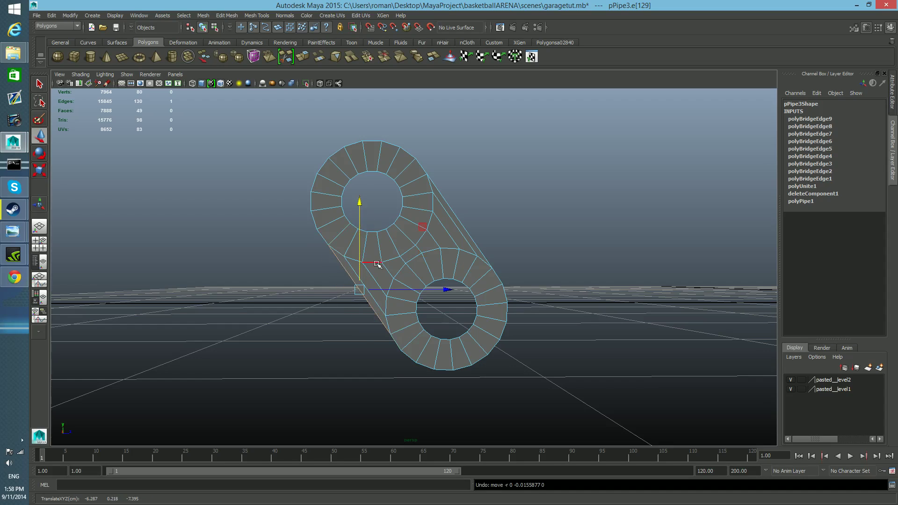
Try to extrude the lower ring's two lower-left outer edges by about 0.059 along negative Z.
{"action": "left_click", "coordinate": [409, 358]}
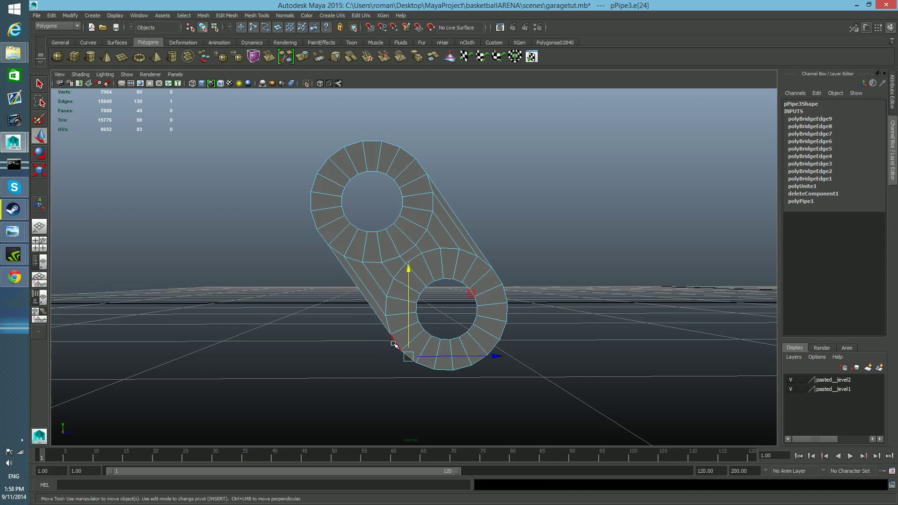
{"action": "left_click", "coordinate": [396, 345], "text": "shift"}
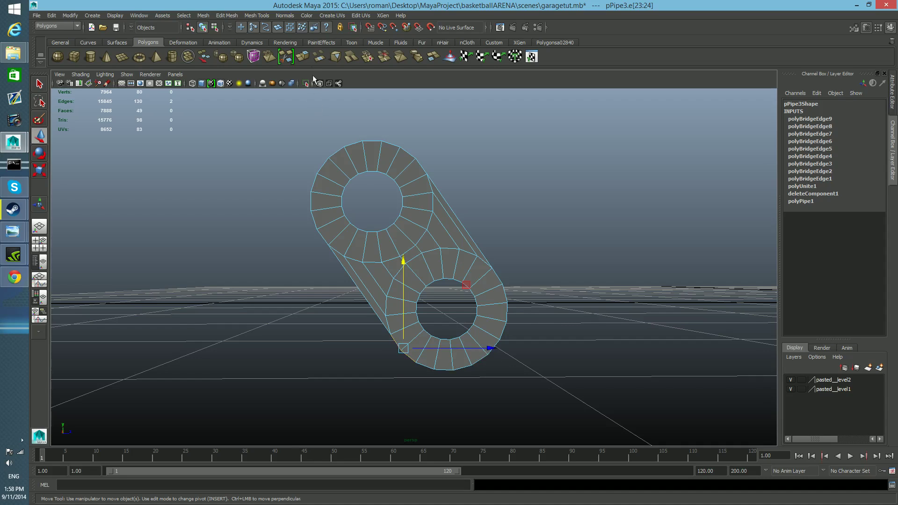
{"action": "left_click", "coordinate": [305, 56]}
{"action": "key", "text": "w"}
{"action": "left_click_drag", "start_coordinate": [493, 351], "coordinate": [392, 337]}
{"action": "key", "text": "ctrl+z"}
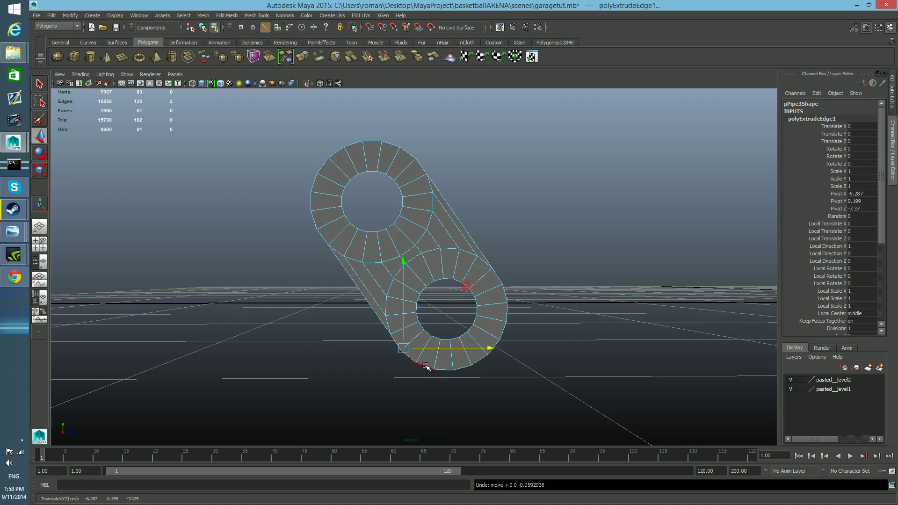
Try to extrude three adjacent lower-left outer edges of the lower ring outward along Z.
{"action": "left_click", "coordinate": [425, 366]}
{"action": "left_click", "coordinate": [408, 357], "text": "shift"}
{"action": "left_click", "coordinate": [398, 344], "text": "shift"}
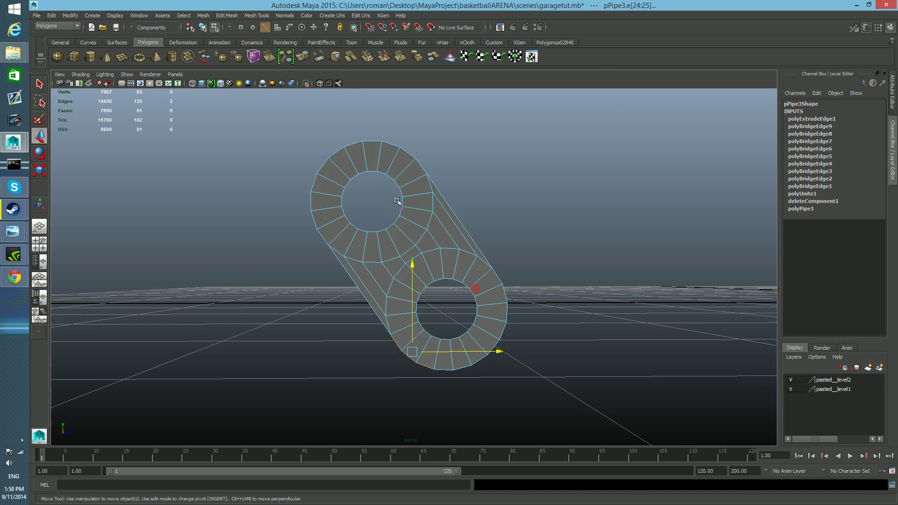
{"action": "left_click", "coordinate": [307, 56]}
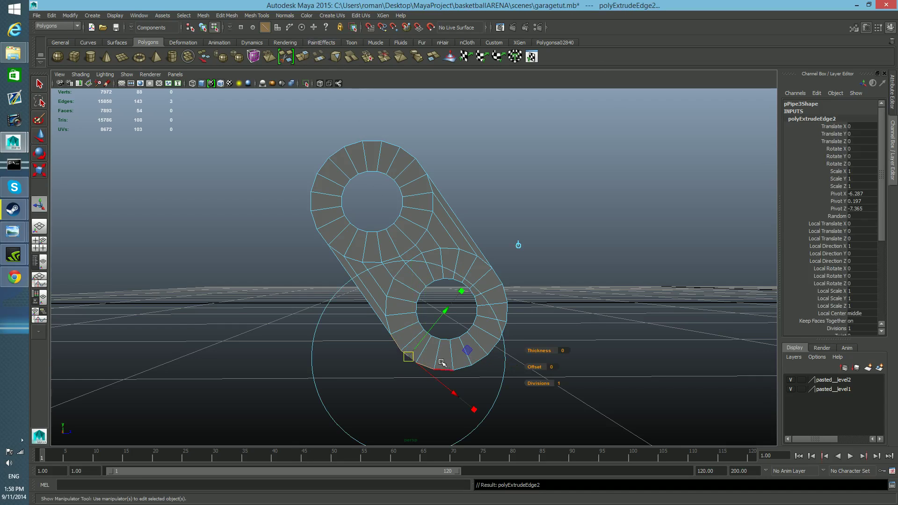
{"action": "key", "text": "w"}
{"action": "left_click_drag", "start_coordinate": [497, 355], "coordinate": [408, 379]}
{"action": "key", "text": "ctrl+z"}
{"action": "key", "text": "ctrl+z"}
{"action": "key", "text": "ctrl+z"}
{"action": "key", "text": "ctrl+z"}
{"action": "key", "text": "ctrl+z"}
{"action": "key", "text": "ctrl+z"}
{"action": "key", "text": "ctrl+z"}
Extrude the three consecutive lower-left outer edges of the lower ring horizontally outward along negative Z.
{"action": "left_click", "coordinate": [391, 335], "text": "shift"}
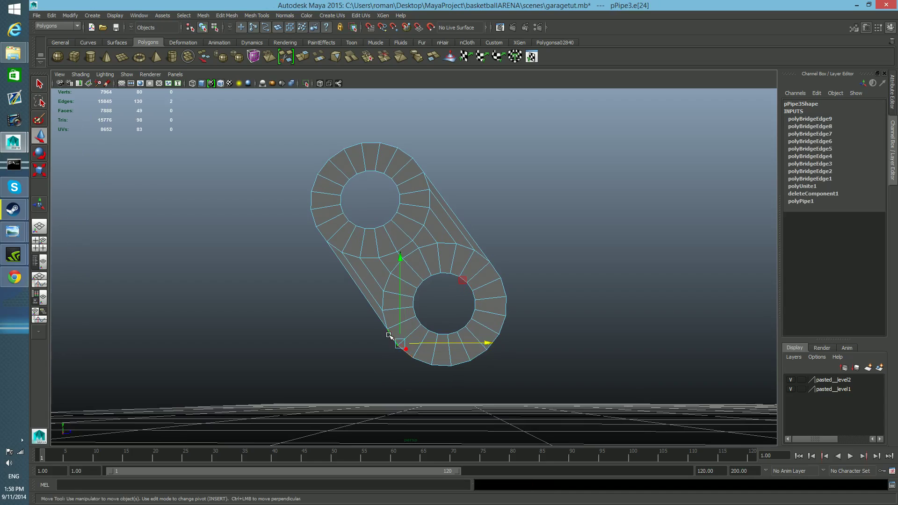
{"action": "left_click", "coordinate": [422, 362], "text": "shift"}
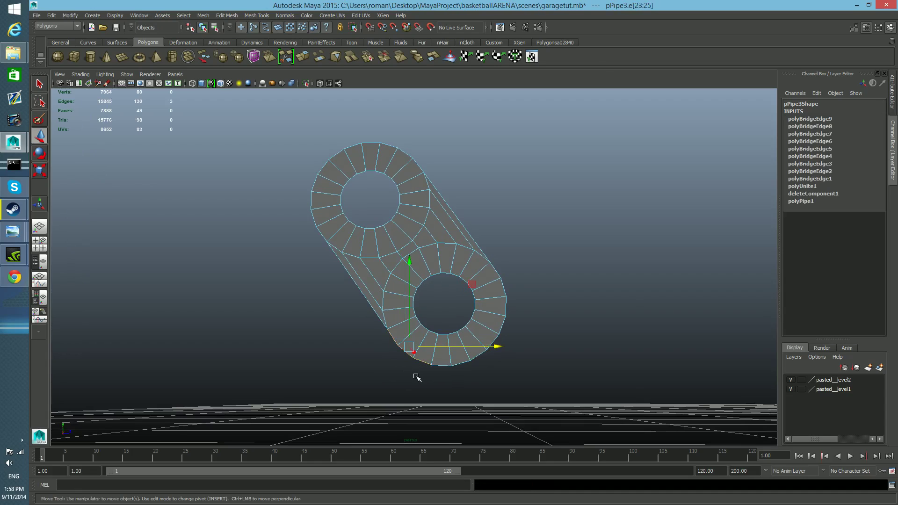
{"action": "left_click", "coordinate": [303, 57]}
{"action": "key", "text": "w"}
{"action": "left_click_drag", "start_coordinate": [493, 348], "coordinate": [394, 346]}
Scale the extruded end edges flat along Z so the horizontal arm ends in a straight vertical line.
{"action": "key", "text": "r"}
{"action": "key", "text": "e"}
{"action": "key", "text": "r"}
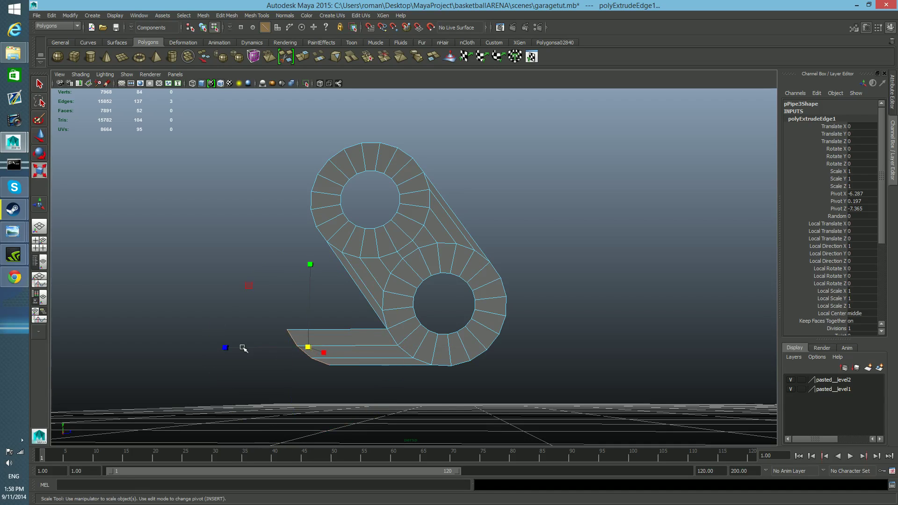
{"action": "left_click_drag", "start_coordinate": [226, 347], "coordinate": [319, 361]}
{"action": "middle_click_drag", "start_coordinate": [319, 360], "coordinate": [350, 379], "text": "alt"}
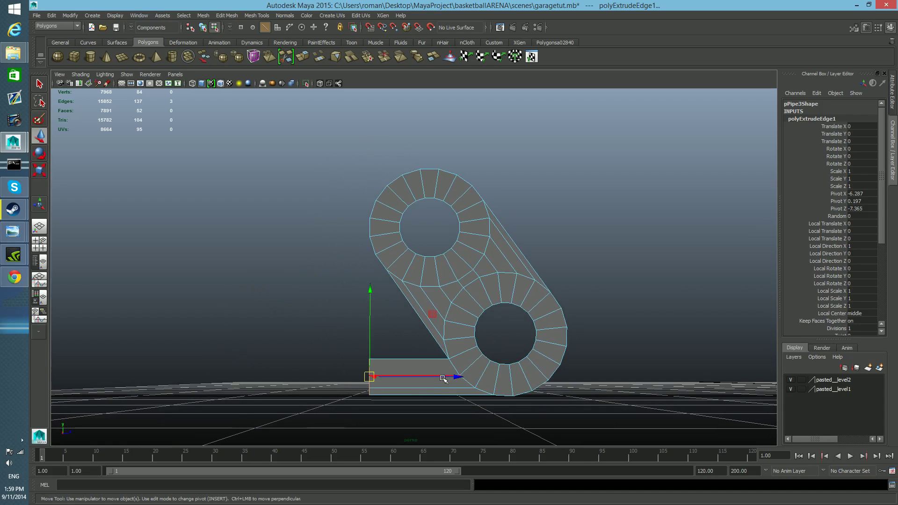
Move the horizontal arm's end edges along Z to about -7.423, aligned with the upper ring's leftmost point.
{"action": "key", "text": "w"}
{"action": "left_click_drag", "start_coordinate": [453, 377], "coordinate": [176, 374]}
{"action": "left_click", "coordinate": [457, 377]}
{"action": "left_click_drag", "start_coordinate": [74, 387], "coordinate": [322, 400]}
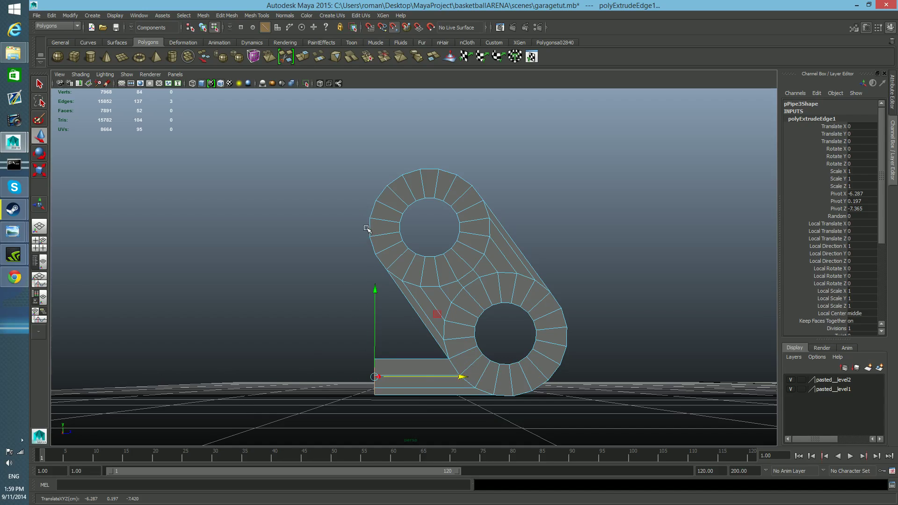
{"action": "key", "text": "v"}
{"action": "left_click_drag", "start_coordinate": [462, 378], "coordinate": [366, 218]}
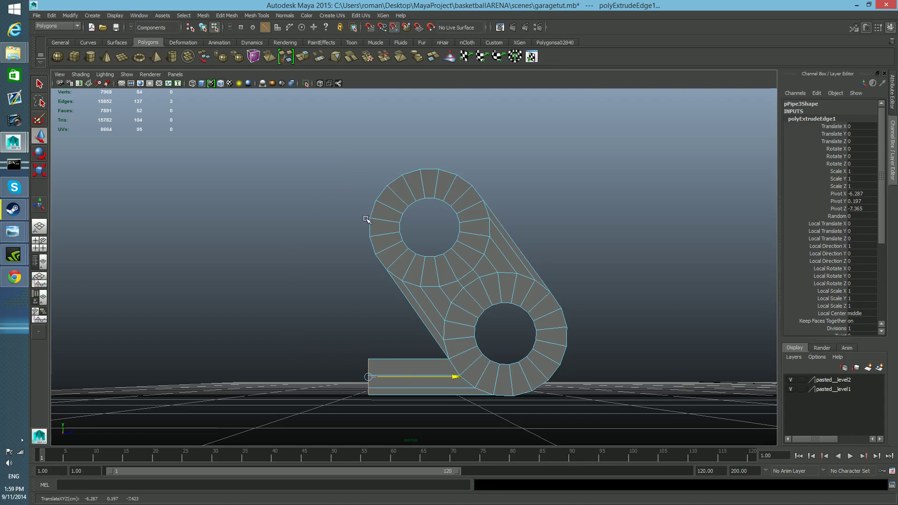
Extrude the two lower-left outer edges of the upper ring straight down to the horizontal arm.
{"action": "mouse_move", "coordinate": [401, 283]}
{"action": "left_mouse_down", "text": "alt"}
{"action": "mouse_move", "coordinate": [418, 293]}
{"action": "mouse_move", "coordinate": [408, 285]}
{"action": "left_mouse_up", "text": "alt"}
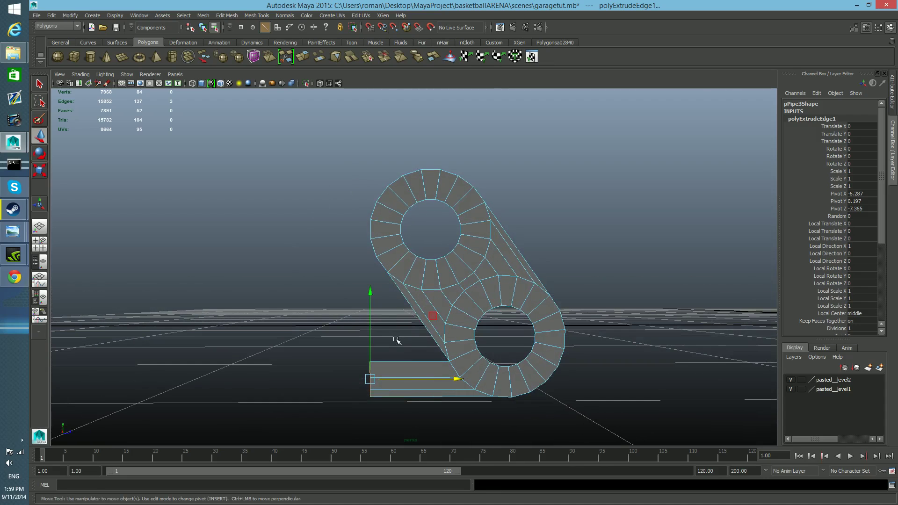
{"action": "right_click_drag", "start_coordinate": [395, 338], "coordinate": [410, 347], "text": "alt"}
{"action": "middle_click_drag", "start_coordinate": [410, 347], "coordinate": [411, 339], "text": "alt"}
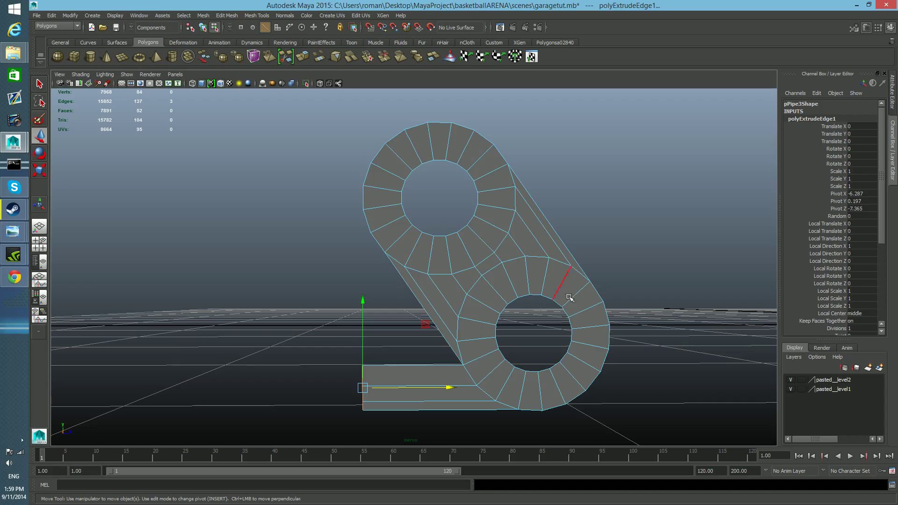
{"action": "left_click", "coordinate": [375, 239]}
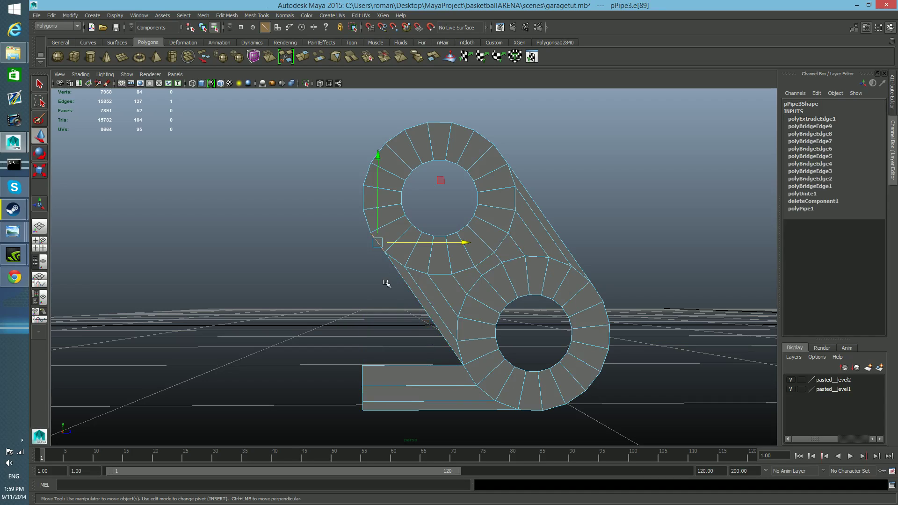
{"action": "left_click", "coordinate": [367, 217]}
{"action": "left_click", "coordinate": [376, 239], "text": "shift"}
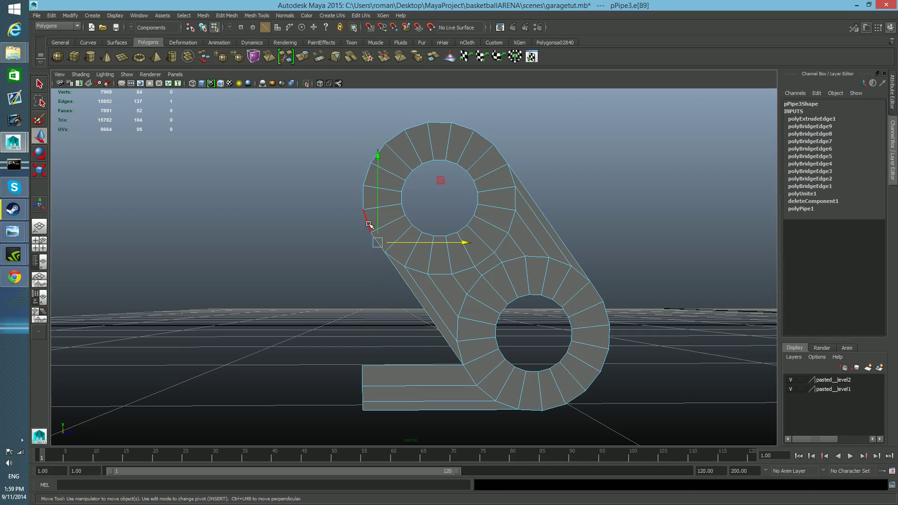
{"action": "left_click", "coordinate": [302, 57]}
{"action": "left_click_drag", "start_coordinate": [374, 145], "coordinate": [377, 383]}
Flatten the vertical arm's lower end along Y and position it just above the horizontal arm.
{"action": "key", "text": "r"}
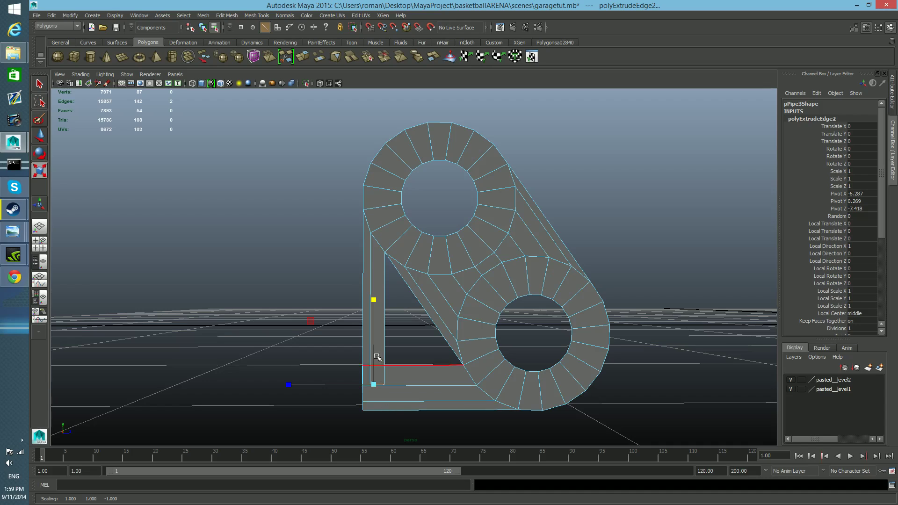
{"action": "key", "text": "w"}
{"action": "left_click_drag", "start_coordinate": [374, 302], "coordinate": [374, 272]}
Insert an edge loop across the horizontal arm near its outer end and straighten it along Z.
{"action": "middle_click_drag", "start_coordinate": [378, 417], "coordinate": [399, 361], "text": "alt"}
{"action": "right_click_drag", "start_coordinate": [399, 360], "coordinate": [365, 298], "text": "alt"}
{"action": "key", "text": "F8"}
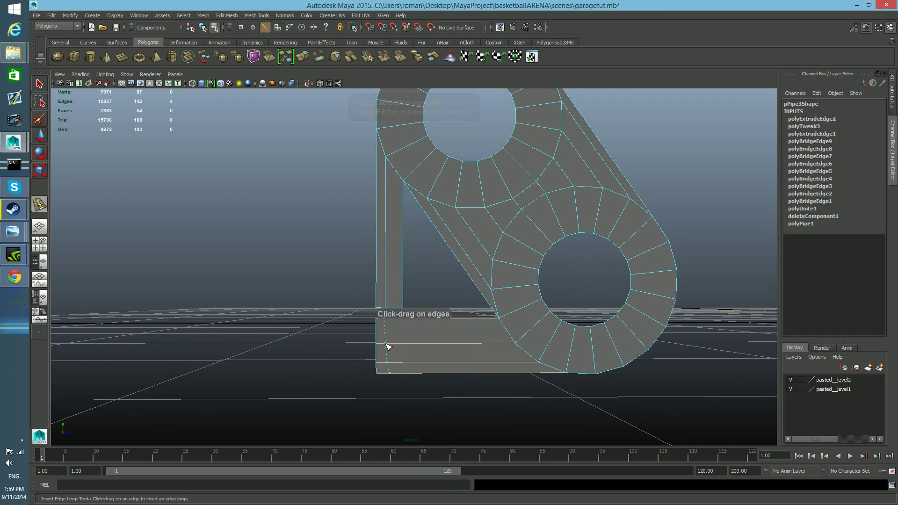
{"action": "left_click", "coordinate": [387, 346]}
{"action": "key", "text": "w"}
{"action": "key", "text": "e"}
{"action": "key", "text": "r"}
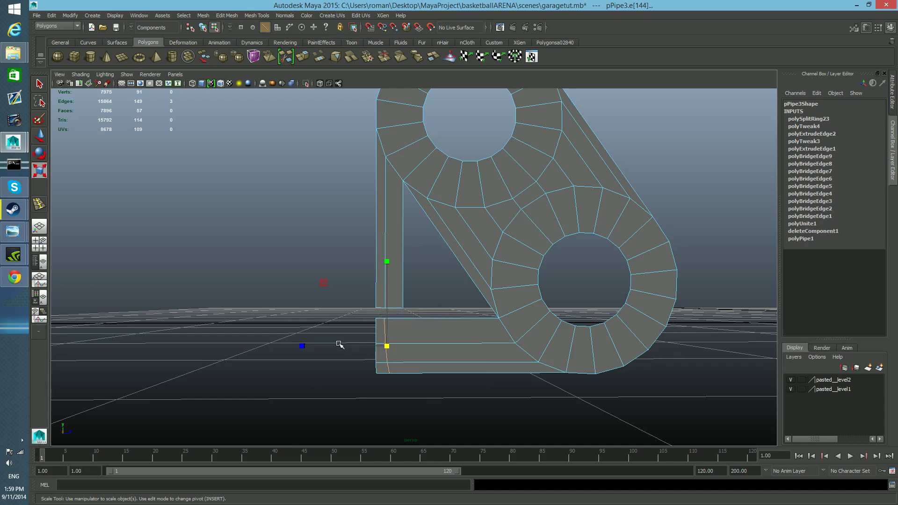
{"action": "left_click_drag", "start_coordinate": [307, 347], "coordinate": [385, 352]}
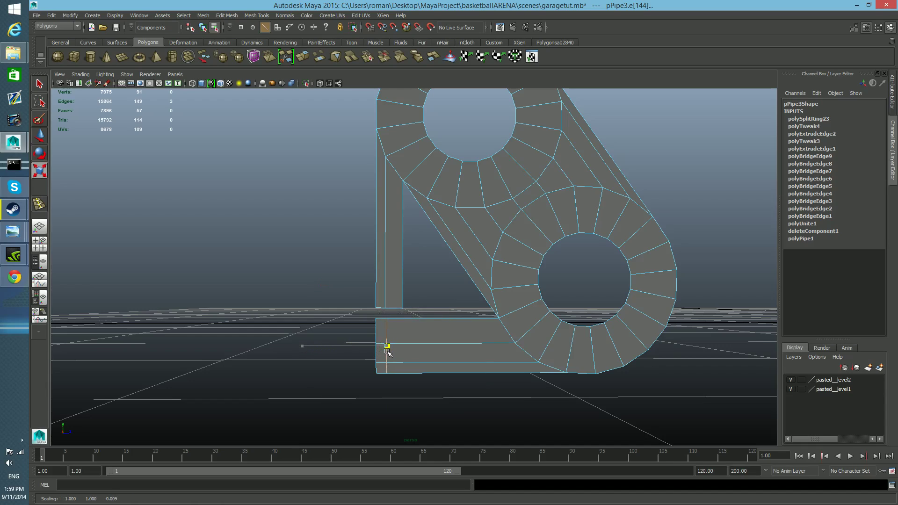
Move the new edge loop along Z to about -7.420, in line with the vertical arm's middle edge.
{"action": "key", "text": "w"}
{"action": "left_click_drag", "start_coordinate": [437, 346], "coordinate": [472, 345]}
{"action": "mouse_move", "coordinate": [415, 345]}
{"action": "left_mouse_down"}
{"action": "mouse_move", "coordinate": [402, 346]}
{"action": "mouse_move", "coordinate": [419, 345]}
{"action": "left_mouse_up"}
{"action": "left_click_drag", "start_coordinate": [384, 296], "coordinate": [384, 297]}
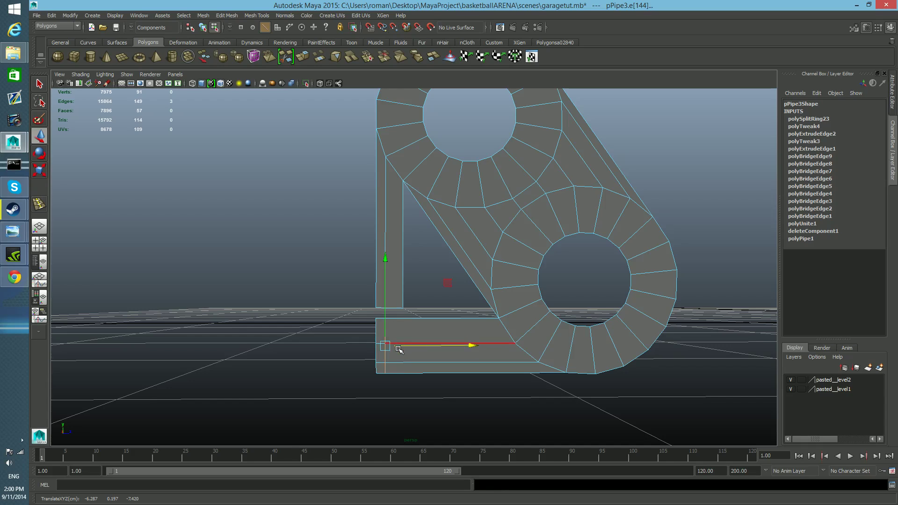
Insert a second, straightened edge loop across the horizontal arm at about Z -7.413, aligned with the vertical arm's inner edge.
{"action": "key", "text": "F8"}
{"action": "right_click_drag", "start_coordinate": [429, 347], "coordinate": [405, 341], "text": "shift"}
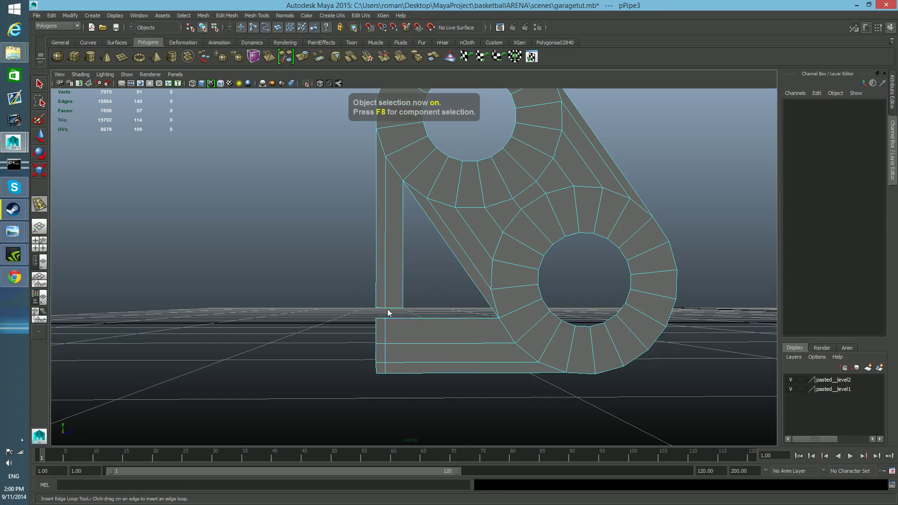
{"action": "left_click", "coordinate": [405, 346]}
{"action": "key", "text": "r"}
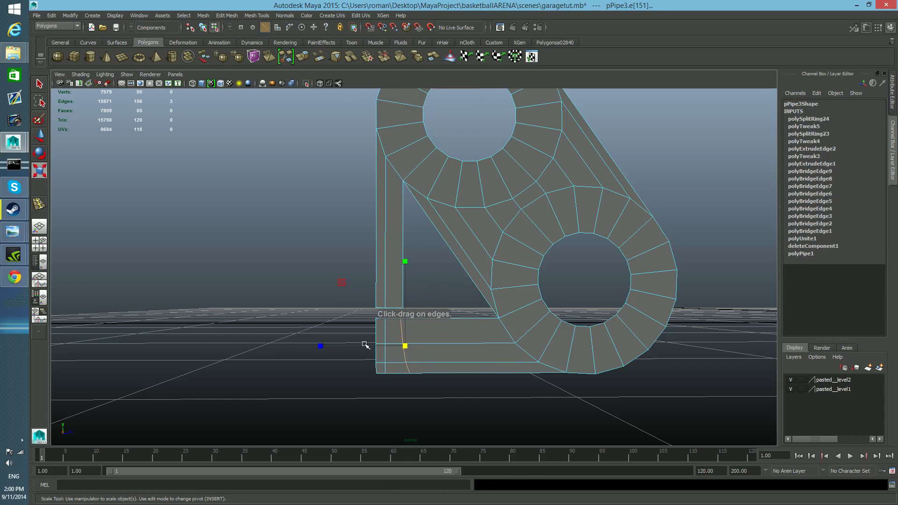
{"action": "left_click_drag", "start_coordinate": [321, 347], "coordinate": [405, 347]}
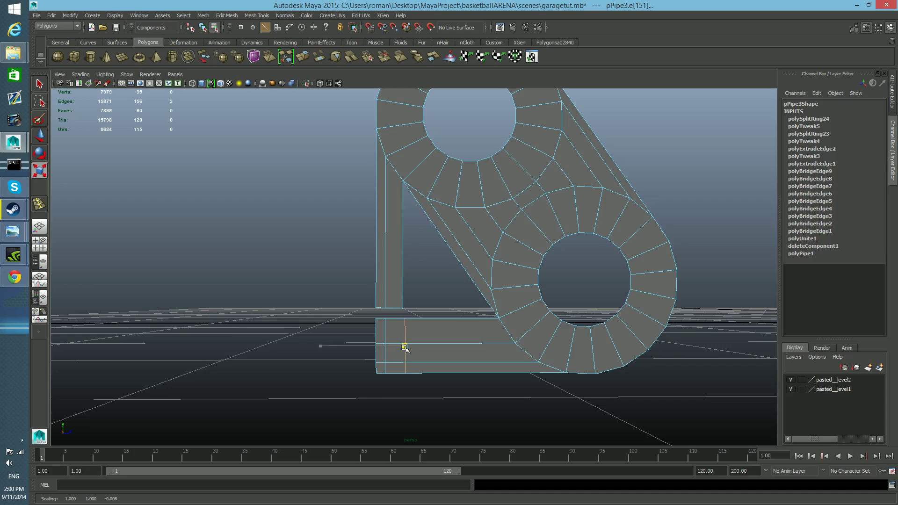
{"action": "key", "text": "w"}
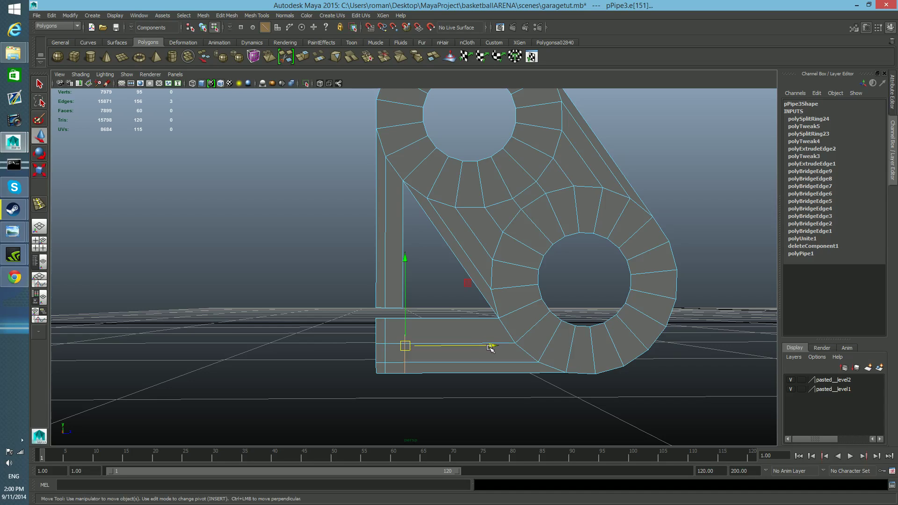
{"action": "left_click_drag", "start_coordinate": [493, 346], "coordinate": [411, 327]}
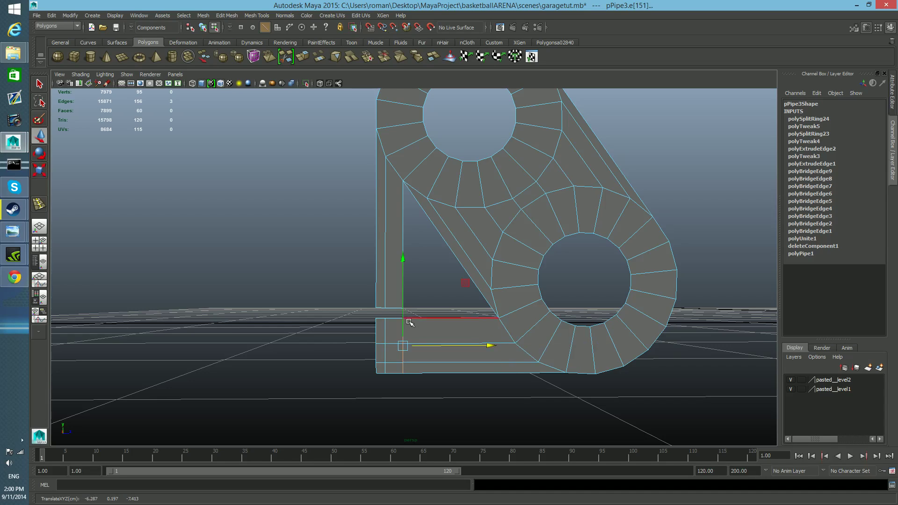
Try to lower the vertical arm's two end edges along Y onto the horizontal arm's upper edge.
{"action": "left_click", "coordinate": [382, 307]}
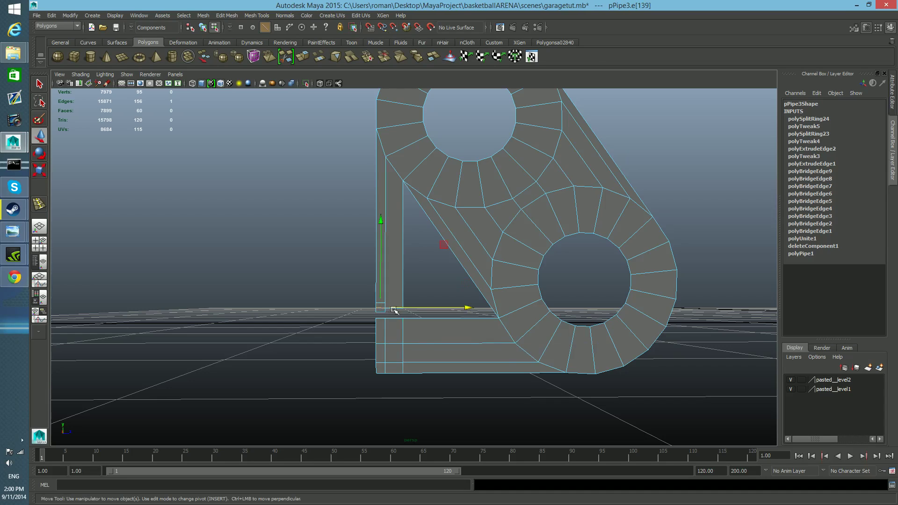
{"action": "key", "text": "q"}
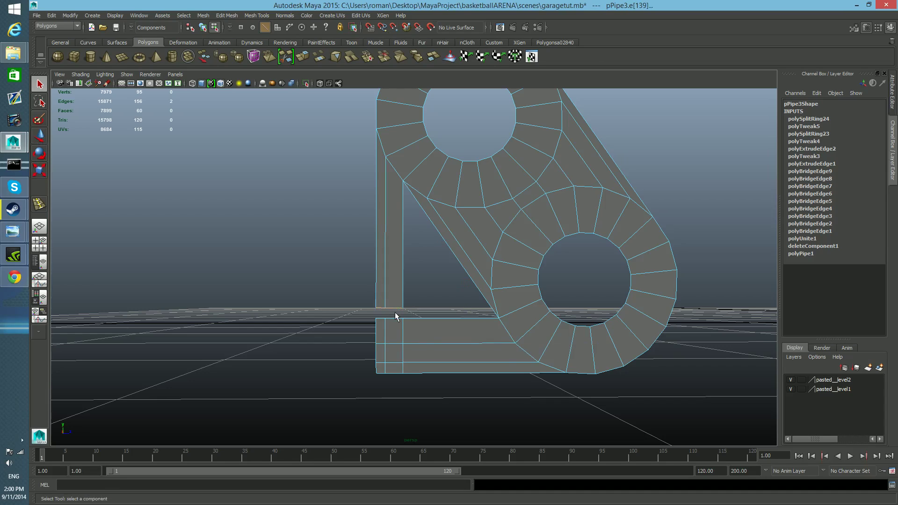
{"action": "left_click", "coordinate": [390, 307], "text": "shift"}
{"action": "key", "text": "w"}
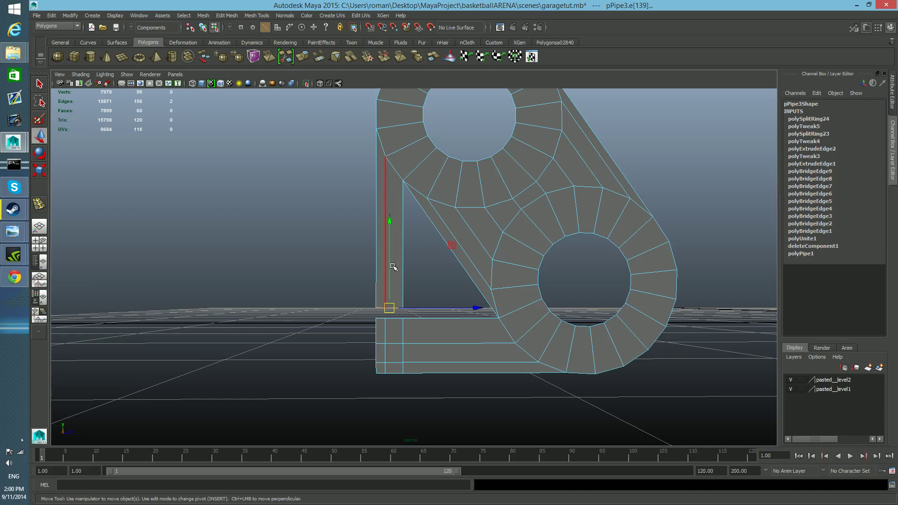
{"action": "left_click_drag", "start_coordinate": [396, 235], "coordinate": [399, 296]}
{"action": "mouse_move", "coordinate": [415, 323]}
{"action": "right_mouse_down"}
{"action": "mouse_move", "coordinate": [389, 313]}
{"action": "mouse_move", "coordinate": [404, 319]}
{"action": "right_mouse_up"}
{"action": "left_click", "coordinate": [404, 319]}
Try to merge the overlapping vertices where the two arms meet with Merge Components.
{"action": "right_click", "coordinate": [398, 331]}
{"action": "key", "text": "F8"}
{"action": "right_click", "coordinate": [400, 333]}
{"action": "right_click_drag", "start_coordinate": [400, 333], "coordinate": [371, 295]}
{"action": "left_click_drag", "start_coordinate": [368, 309], "coordinate": [416, 331]}
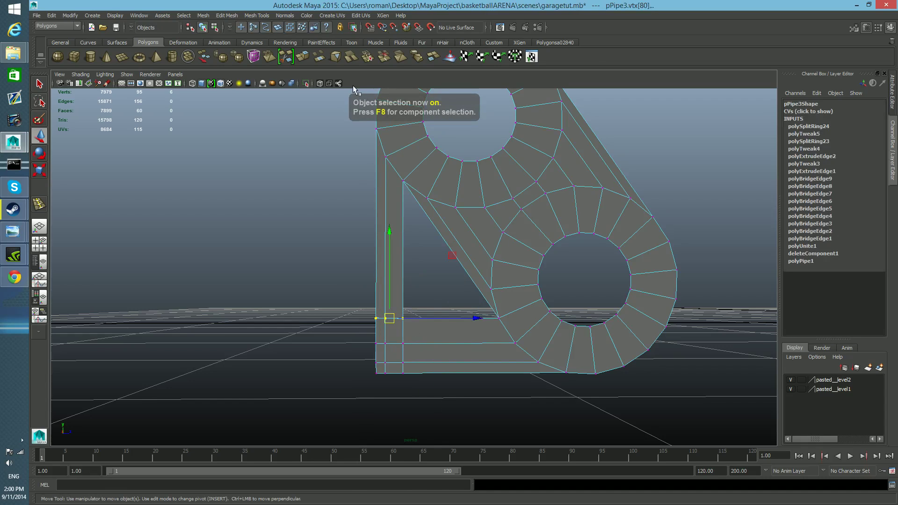
{"action": "left_click", "coordinate": [209, 16]}
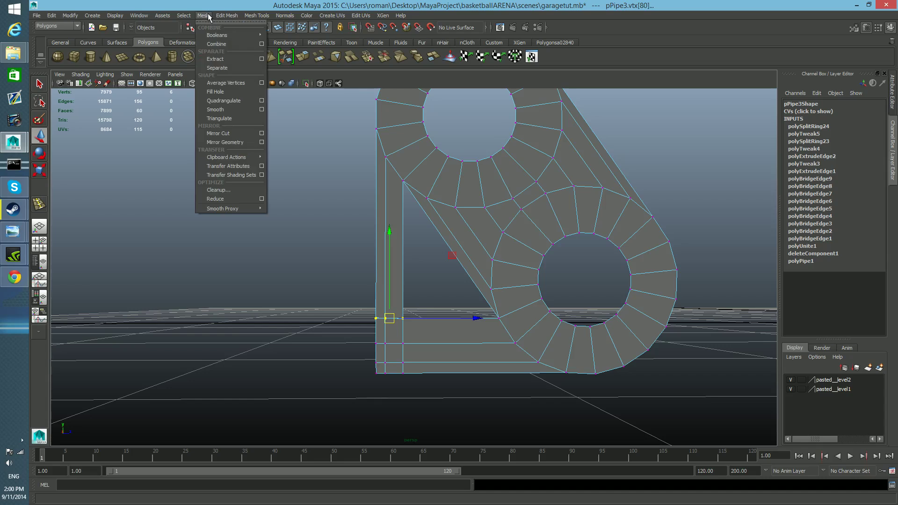
{"action": "mouse_move", "coordinate": [230, 15]}
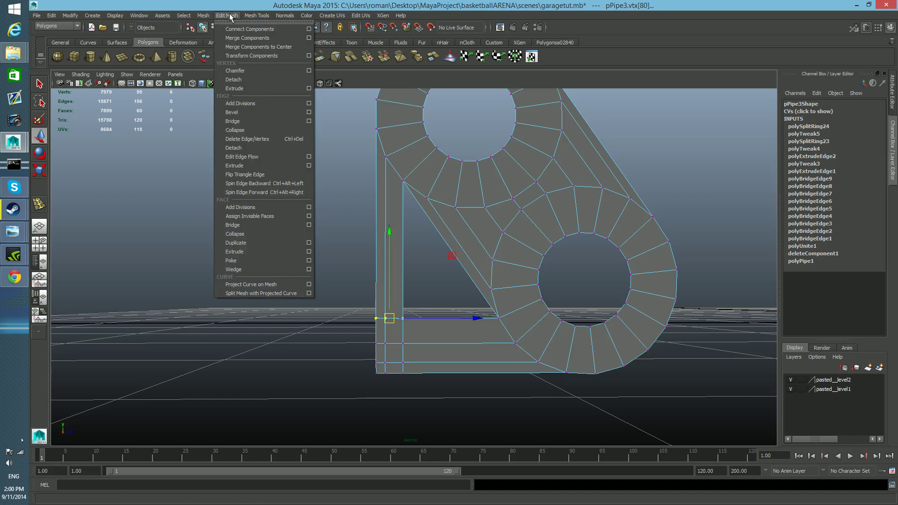
{"action": "left_click", "coordinate": [238, 39]}
{"action": "key", "text": "ctrl+z"}
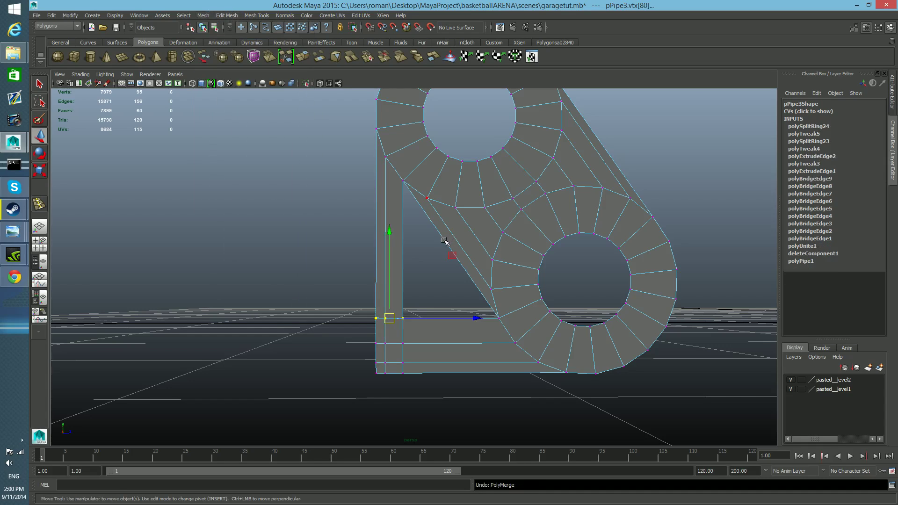
Undo the vertex selections and the lowering of the vertical arm's end edges, and deselect the hinge.
{"action": "right_click_drag", "start_coordinate": [386, 319], "coordinate": [395, 324]}
{"action": "key", "text": "ctrl+z"}
{"action": "left_click_drag", "start_coordinate": [361, 293], "coordinate": [428, 328]}
{"action": "key", "text": "ctrl+z"}
{"action": "key", "text": "ctrl+z"}
{"action": "key", "text": "ctrl+z"}
{"action": "key", "text": "ctrl+z"}
{"action": "key", "text": "ctrl+z"}
{"action": "key", "text": "ctrl+z"}
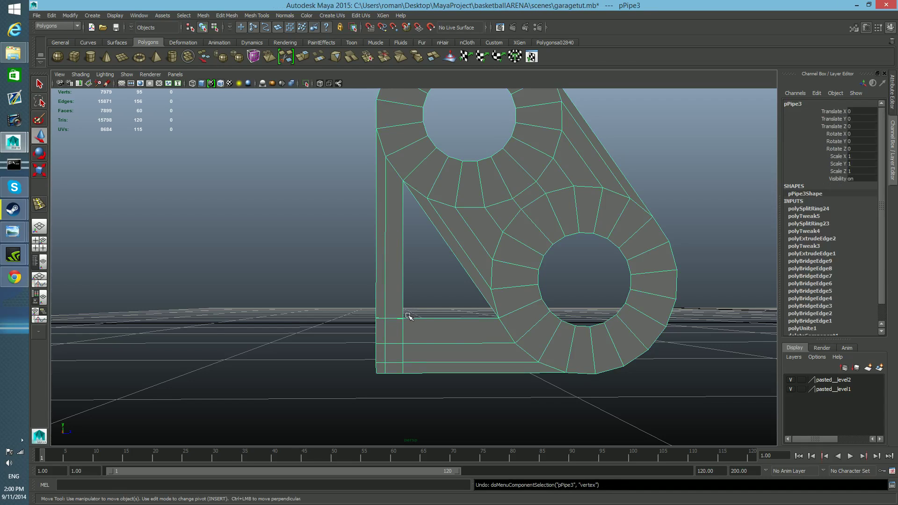
{"action": "left_click", "coordinate": [428, 291]}
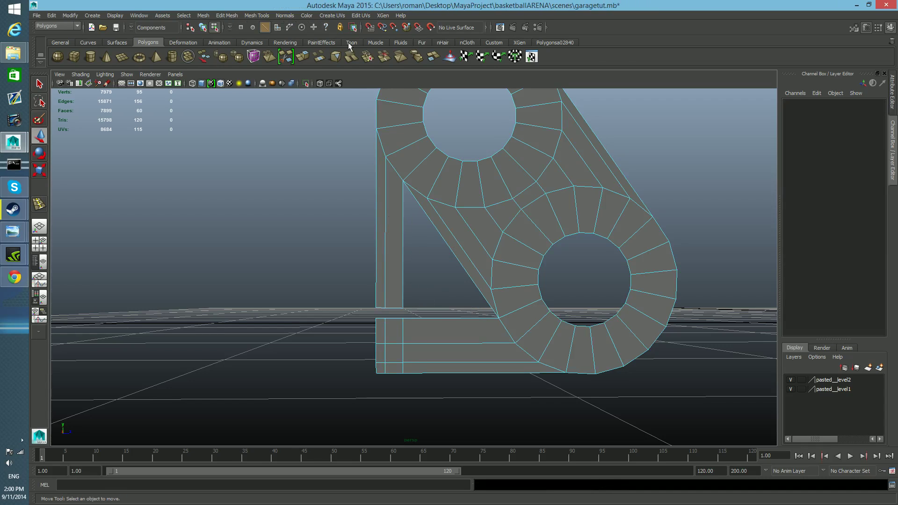
Merge the vertical arm's end vertices into the horizontal arm's upper-edge vertices with the Merge Vertex Tool.
{"action": "left_click", "coordinate": [259, 15]}
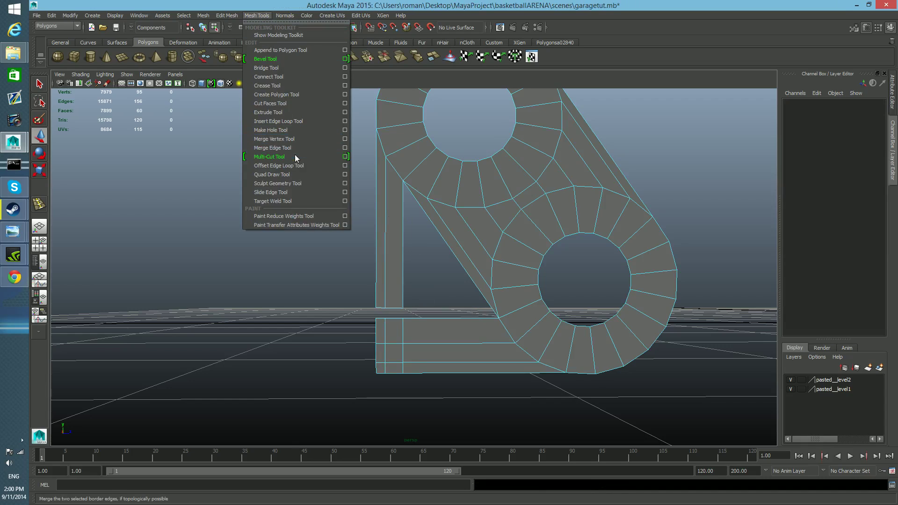
{"action": "left_click", "coordinate": [299, 139]}
{"action": "left_click_drag", "start_coordinate": [402, 323], "coordinate": [375, 318]}
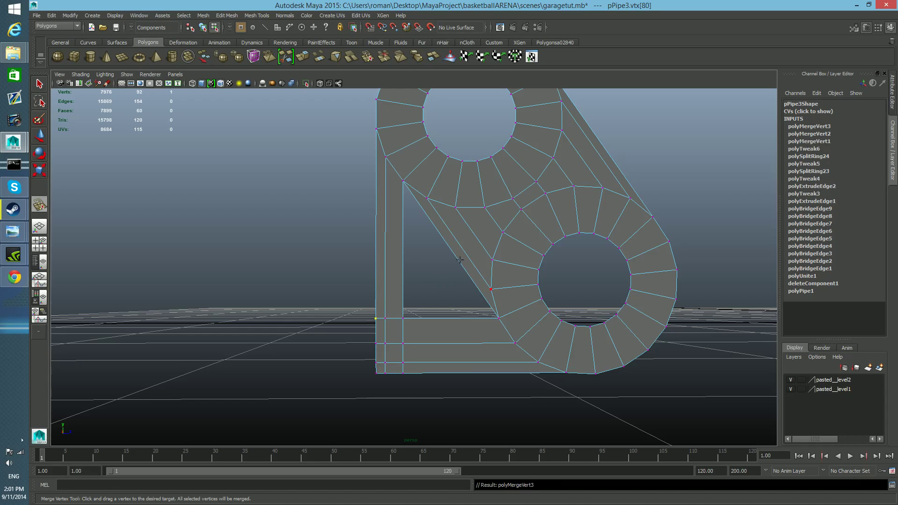
{"action": "key", "text": "q"}
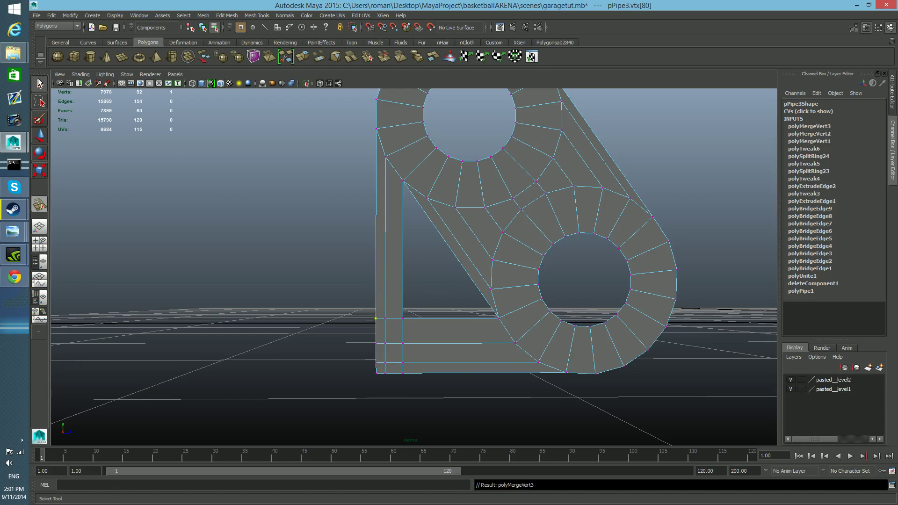
Close the triangular opening between the two arms and the ring bridge with Fill Hole on its border edges.
{"action": "right_click_drag", "start_coordinate": [501, 243], "coordinate": [502, 225]}
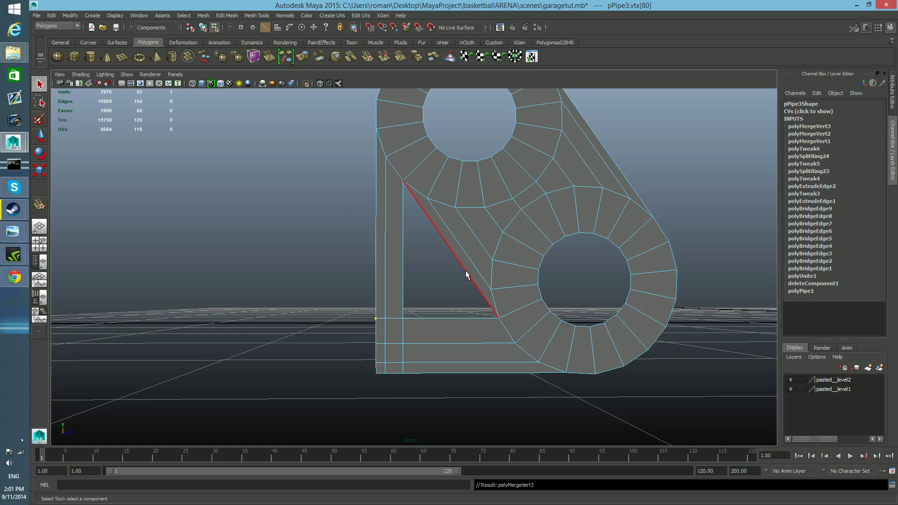
{"action": "left_click", "coordinate": [470, 274]}
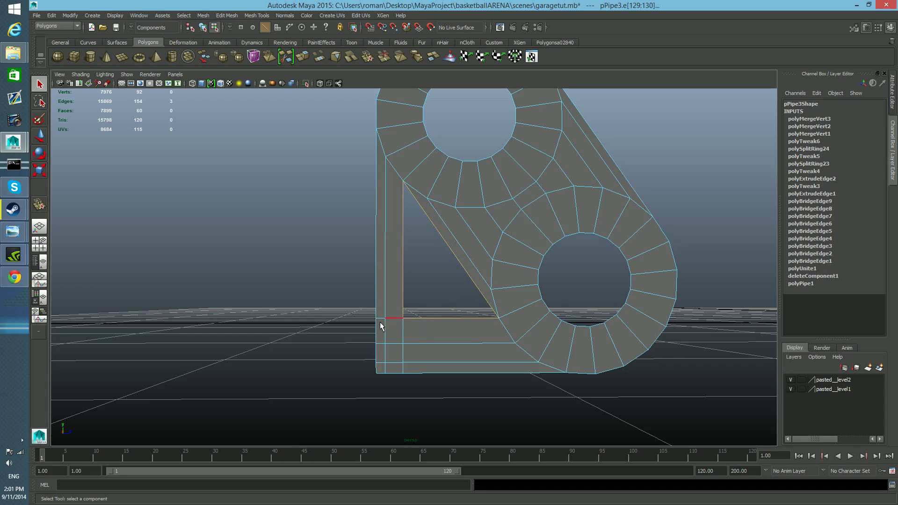
{"action": "left_click", "coordinate": [203, 17]}
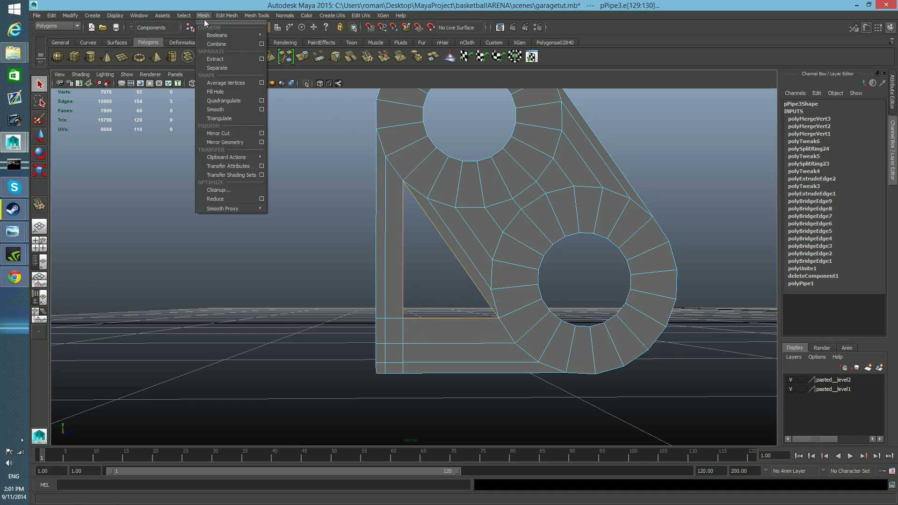
{"action": "left_click", "coordinate": [215, 91]}
{"action": "middle_click_drag", "start_coordinate": [447, 301], "coordinate": [447, 301], "text": "alt"}
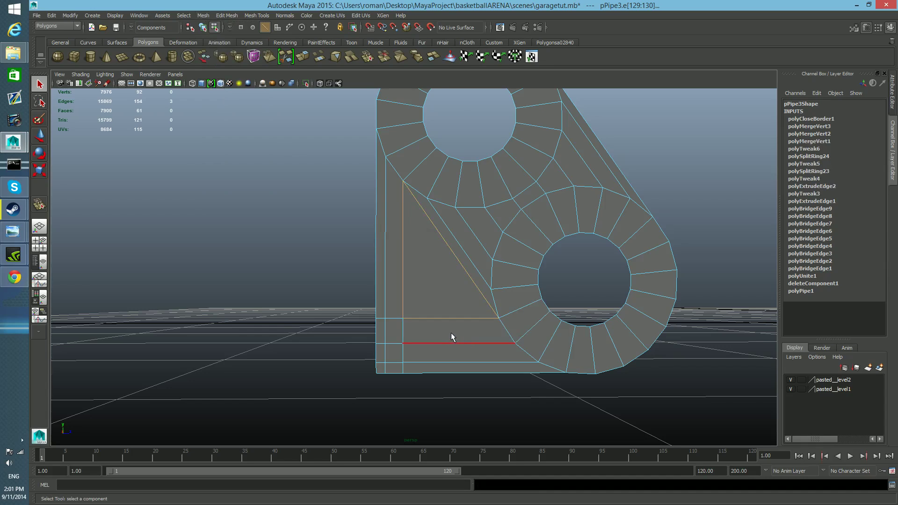
Insert an edge loop across the middle of the bridge between the two rings.
{"action": "middle_click_drag", "start_coordinate": [451, 332], "coordinate": [451, 344], "text": "alt"}
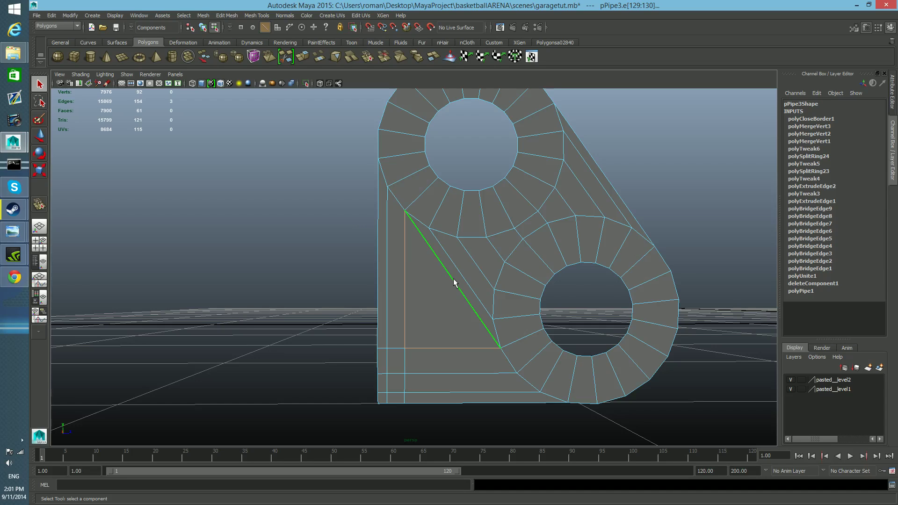
{"action": "right_click_drag", "start_coordinate": [462, 267], "coordinate": [526, 269]}
{"action": "left_click", "coordinate": [493, 252]}
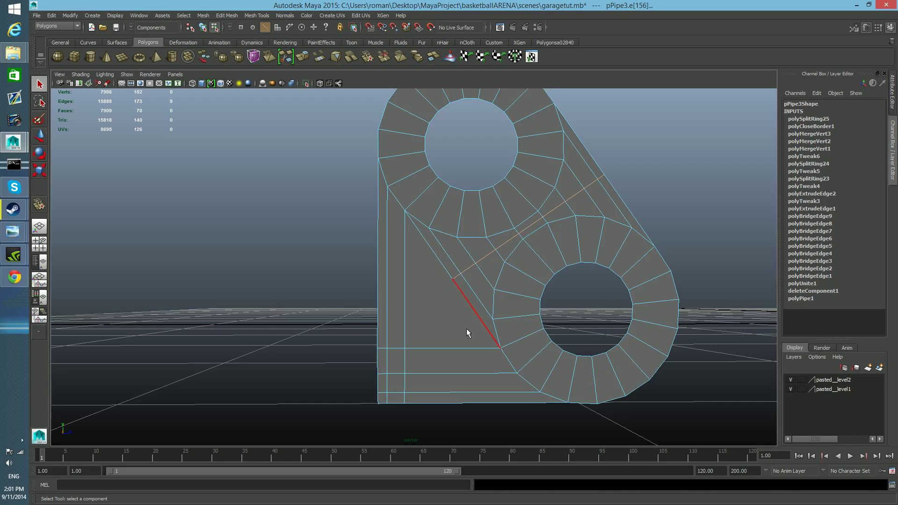
{"action": "scroll", "coordinate": [467, 353], "scroll_direction": "down", "scroll_amount": 5}
{"action": "left_click_drag", "start_coordinate": [468, 347], "coordinate": [455, 361], "text": "alt"}
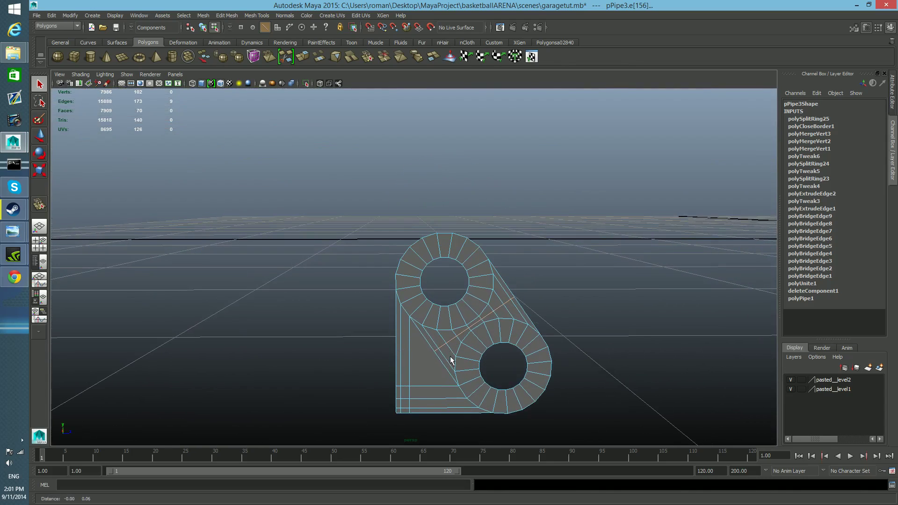
Try to extrude the upper ring's top outer edges with the bridge edge loop still selected, and undo it.
{"action": "left_click", "coordinate": [463, 238], "text": "shift"}
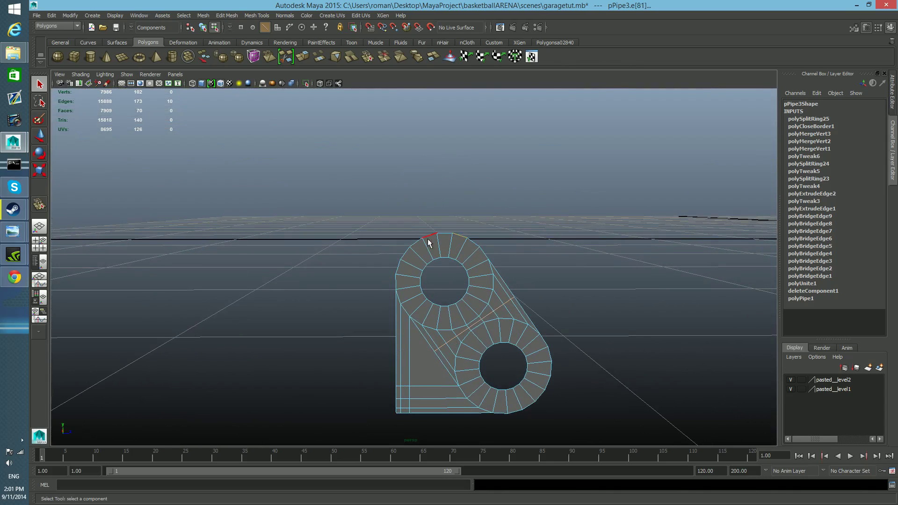
{"action": "double_click", "coordinate": [394, 268], "text": "shift"}
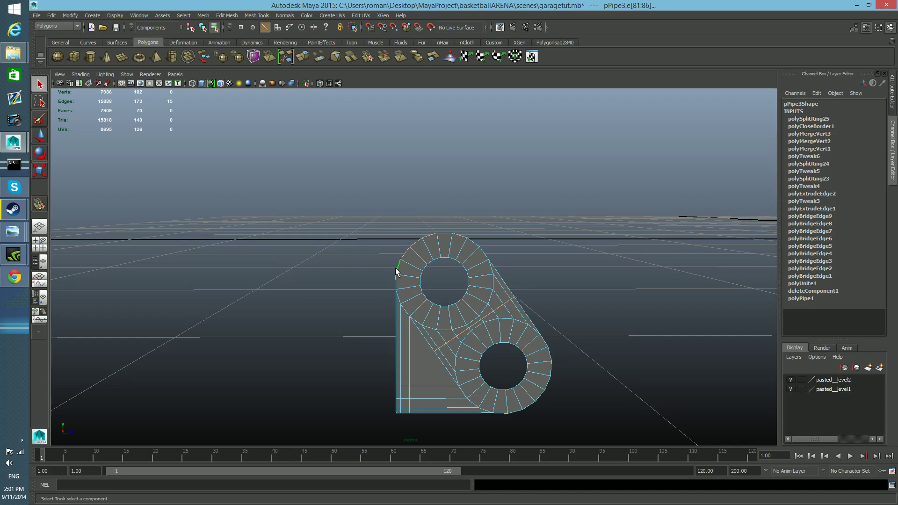
{"action": "left_click", "coordinate": [304, 58]}
{"action": "key", "text": "w"}
{"action": "left_click_drag", "start_coordinate": [454, 204], "coordinate": [457, 201]}
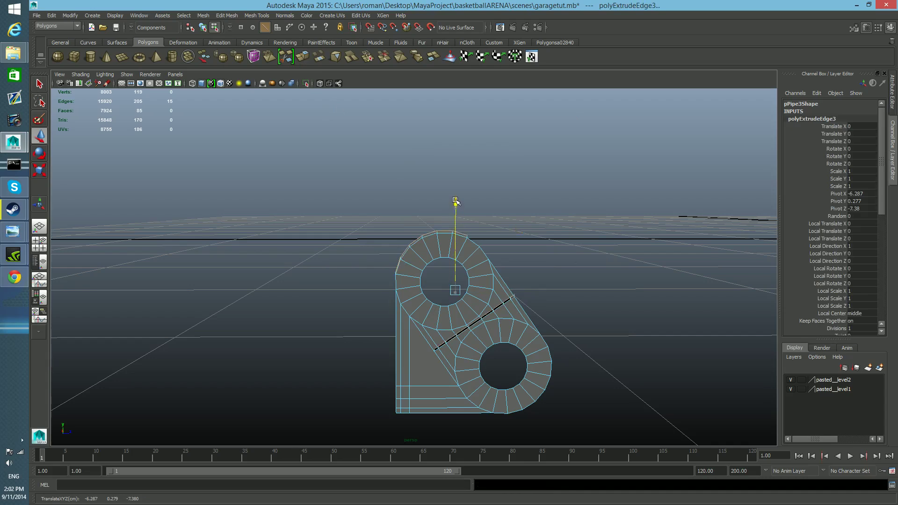
{"action": "key", "text": "ctrl+z"}
{"action": "left_click_drag", "start_coordinate": [499, 294], "coordinate": [488, 314], "text": "alt"}
{"action": "key", "text": "ctrl+z"}
{"action": "key", "text": "ctrl+z"}
{"action": "key", "text": "ctrl+z"}
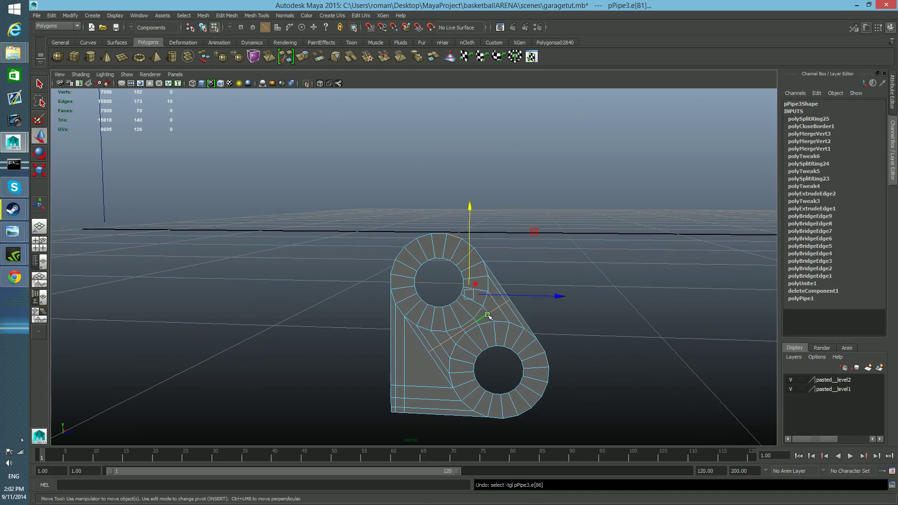
Select only the six outer edges along the upper ring's top and rear arc and extrude them upward along Y.
{"action": "left_click", "coordinate": [441, 243]}
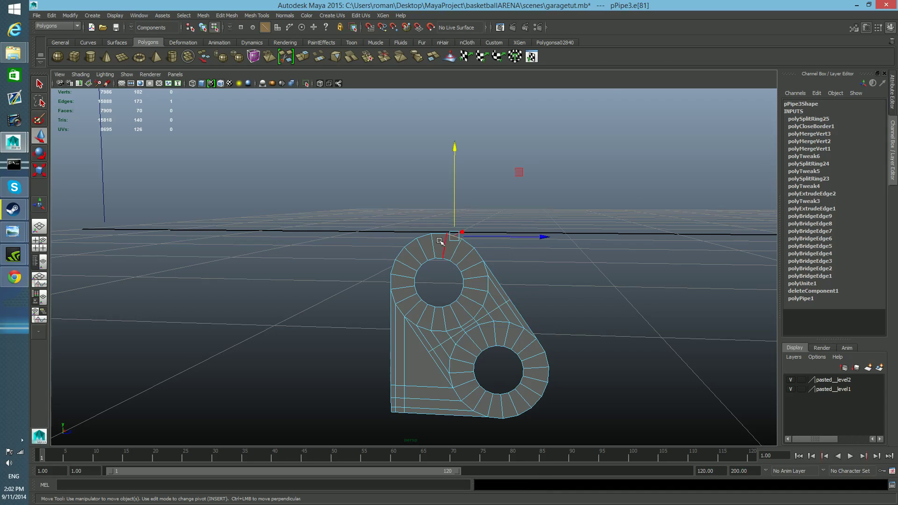
{"action": "double_click", "coordinate": [405, 267], "text": "shift"}
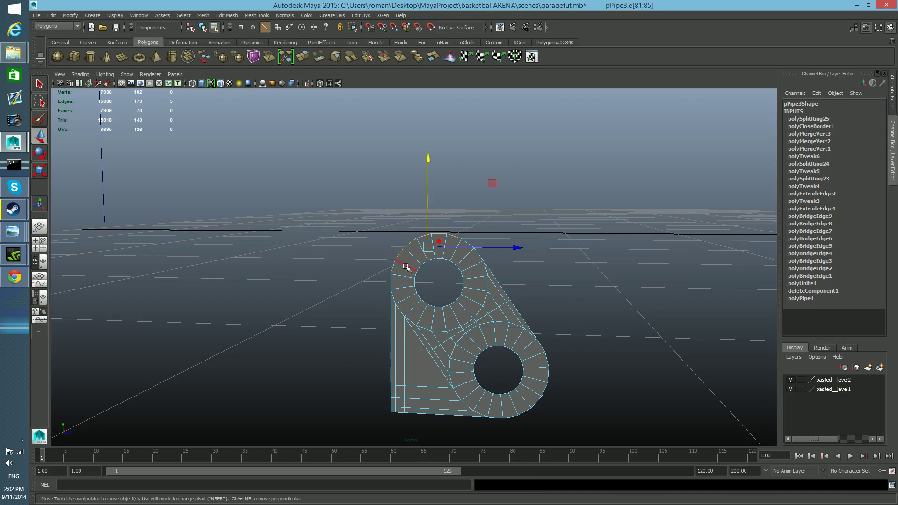
{"action": "left_click_drag", "start_coordinate": [405, 267], "coordinate": [412, 255], "text": "alt"}
{"action": "left_click", "coordinate": [303, 57]}
{"action": "key", "text": "w"}
{"action": "left_click_drag", "start_coordinate": [431, 158], "coordinate": [428, 141]}
{"action": "key", "text": "ctrl+z"}
{"action": "key", "text": "ctrl+z"}
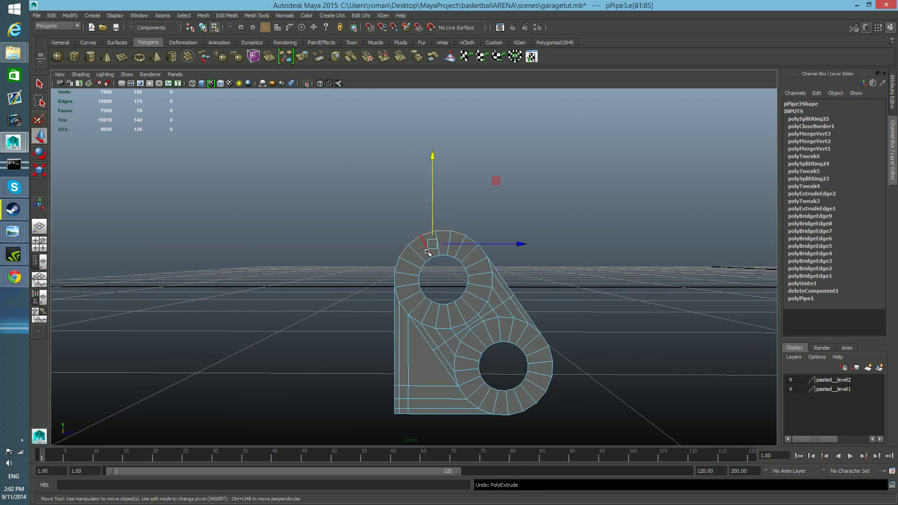
{"action": "left_click", "coordinate": [302, 56]}
{"action": "key", "text": "w"}
{"action": "left_click_drag", "start_coordinate": [429, 162], "coordinate": [429, 129]}
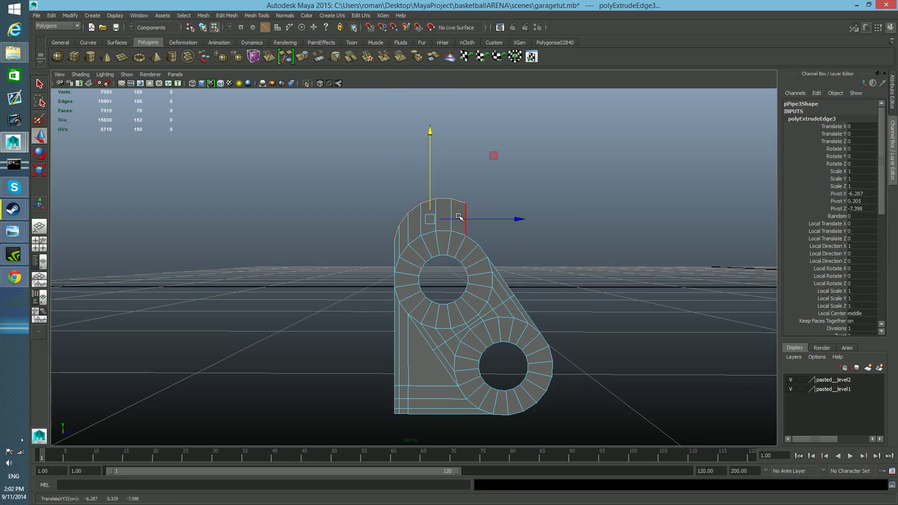
Scale and lower the extruded strip's outer vertices toward the upper ring.
{"action": "left_click_drag", "start_coordinate": [429, 129], "coordinate": [479, 213]}
{"action": "key", "text": "r"}
{"action": "right_click_drag", "start_coordinate": [470, 205], "coordinate": [439, 204]}
{"action": "left_click_drag", "start_coordinate": [457, 189], "coordinate": [476, 216]}
{"action": "key", "text": "w"}
{"action": "left_click_drag", "start_coordinate": [466, 117], "coordinate": [473, 145]}
{"action": "left_click_drag", "start_coordinate": [442, 181], "coordinate": [465, 228]}
{"action": "mouse_move", "coordinate": [452, 112]}
{"action": "left_mouse_down"}
{"action": "mouse_move", "coordinate": [454, 131]}
{"action": "mouse_move", "coordinate": [456, 122]}
{"action": "left_mouse_up"}
{"action": "left_click_drag", "start_coordinate": [387, 186], "coordinate": [431, 223]}
{"action": "left_click_drag", "start_coordinate": [408, 117], "coordinate": [407, 139]}
{"action": "left_click_drag", "start_coordinate": [387, 215], "coordinate": [405, 241]}
{"action": "left_click_drag", "start_coordinate": [400, 147], "coordinate": [397, 161]}
{"action": "left_click_drag", "start_coordinate": [385, 220], "coordinate": [396, 250]}
Adjust the strip's individual outer vertices to follow the upper ring's curve.
{"action": "left_click_drag", "start_coordinate": [395, 153], "coordinate": [452, 126]}
{"action": "left_click", "coordinate": [423, 231]}
{"action": "left_click", "coordinate": [435, 202]}
{"action": "left_click", "coordinate": [451, 215]}
{"action": "left_click", "coordinate": [466, 230]}
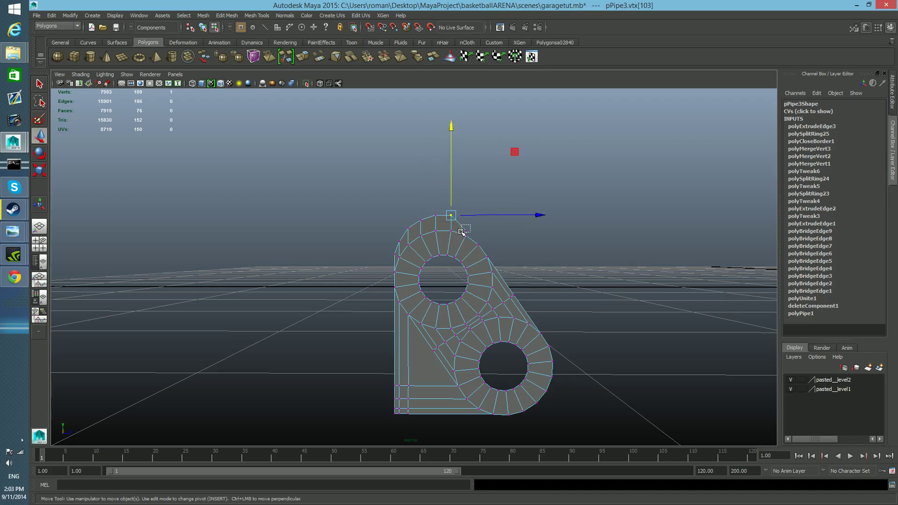
{"action": "left_click_drag", "start_coordinate": [467, 140], "coordinate": [468, 134]}
{"action": "right_click_drag", "start_coordinate": [473, 241], "coordinate": [474, 245]}
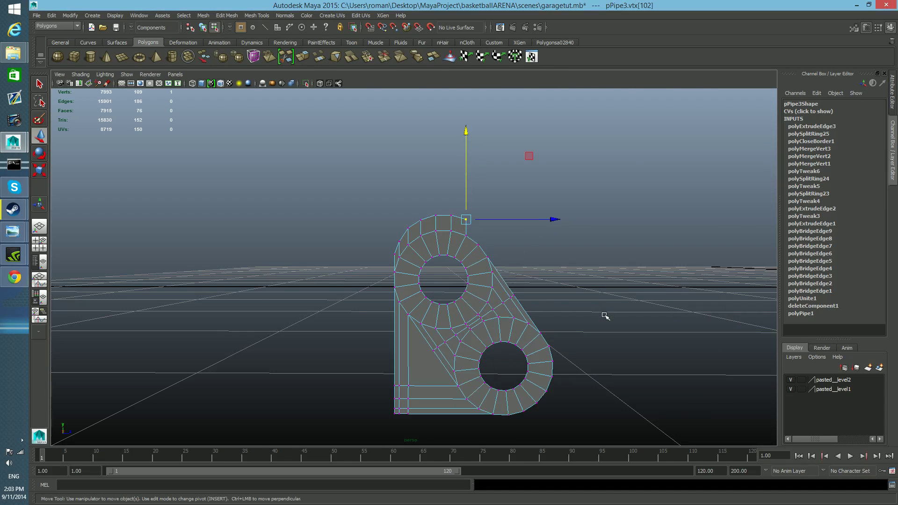
Check the hinge shape in the annotated reference photo, and return to Maya's perspective view.
{"action": "key", "text": "space"}
{"action": "left_click", "coordinate": [856, 4]}
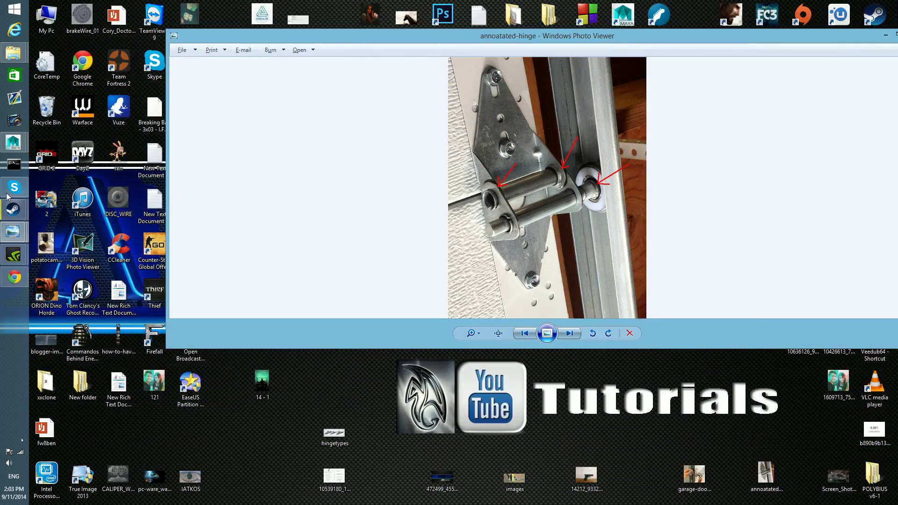
{"action": "mouse_move", "coordinate": [13, 143]}
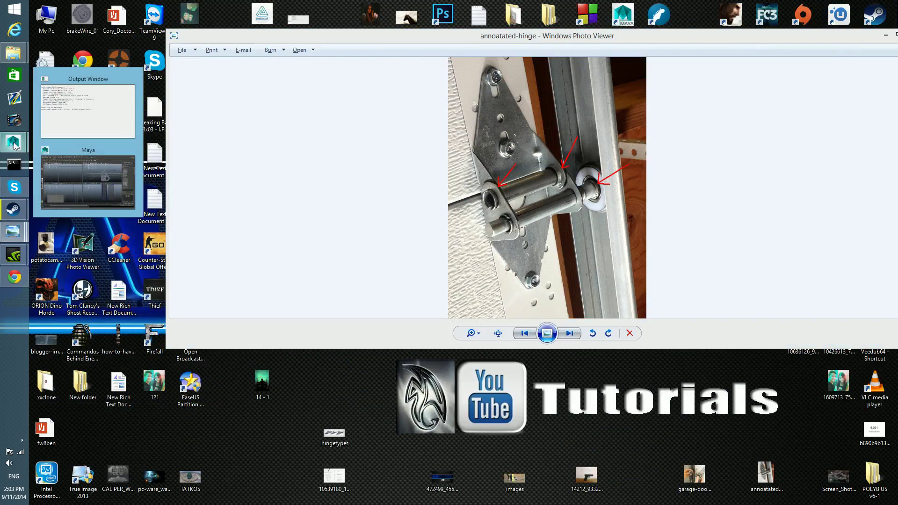
{"action": "left_click", "coordinate": [112, 173]}
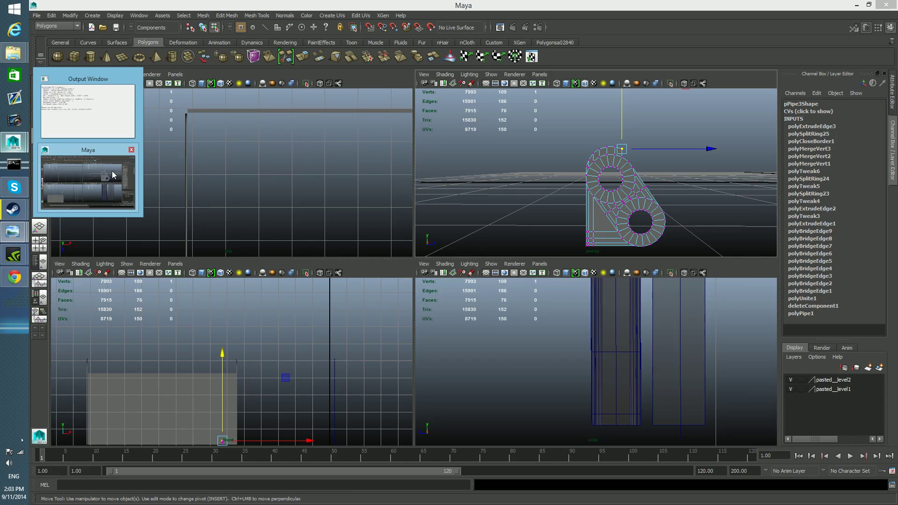
{"action": "left_click", "coordinate": [111, 170]}
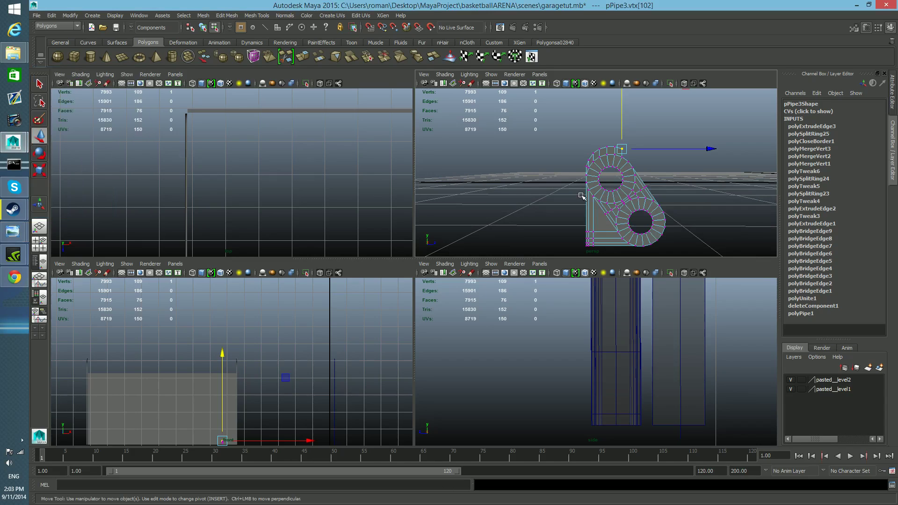
{"action": "key", "text": "space"}
Delete the six extruded strip faces above the upper ring.
{"action": "right_click_drag", "start_coordinate": [488, 224], "coordinate": [488, 245]}
{"action": "right_click", "coordinate": [451, 274]}
{"action": "right_click", "coordinate": [473, 323]}
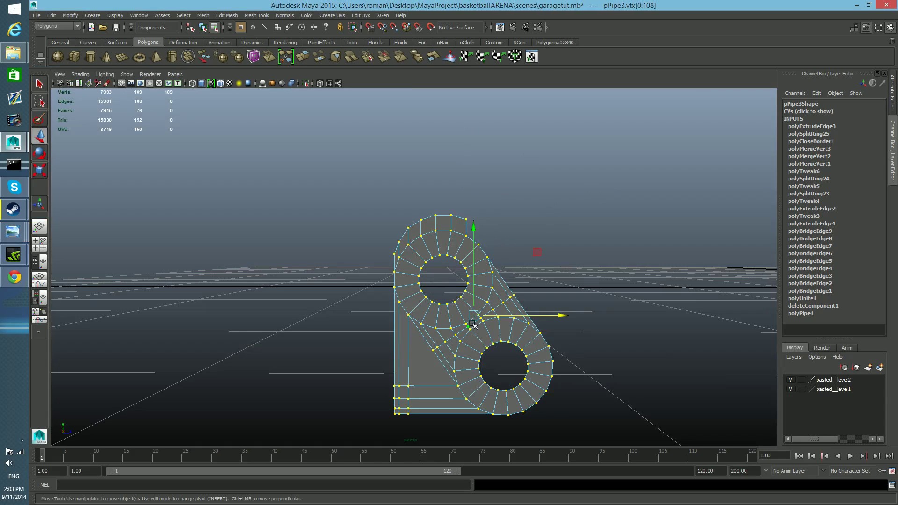
{"action": "key", "text": "F8"}
{"action": "right_click_drag", "start_coordinate": [475, 294], "coordinate": [475, 314]}
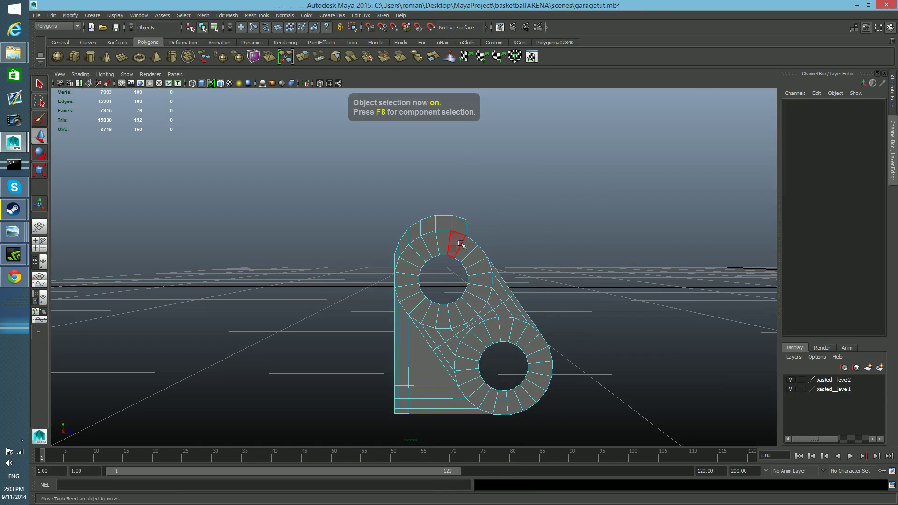
{"action": "left_click", "coordinate": [458, 228]}
{"action": "double_click", "coordinate": [392, 254], "text": "shift"}
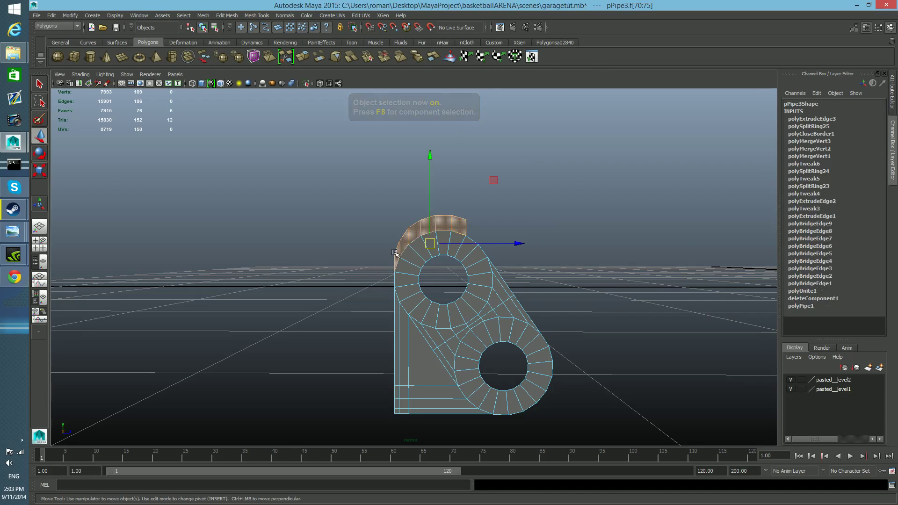
{"action": "key", "text": "Delete"}
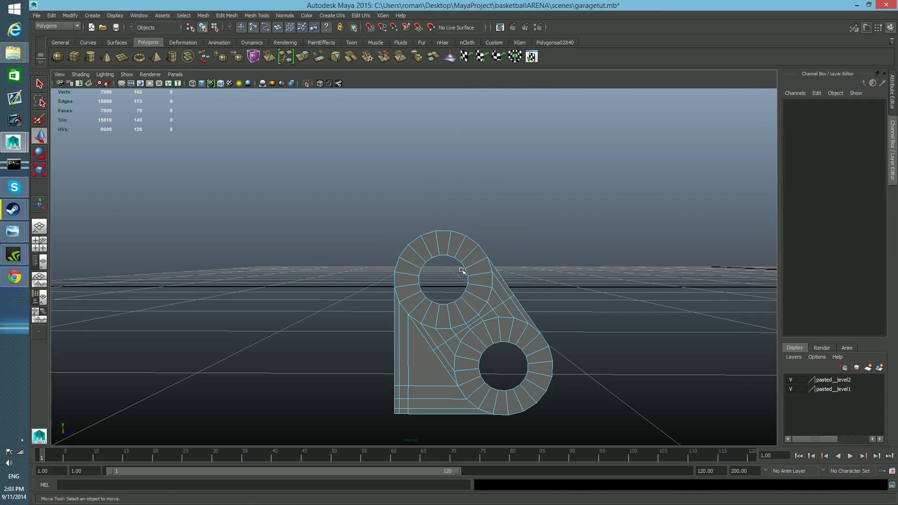
Select the hinge as an object and compare it side by side with the annotated reference photo, then restore Maya to full size.
{"action": "key", "text": "F8"}
{"action": "key", "text": "F8"}
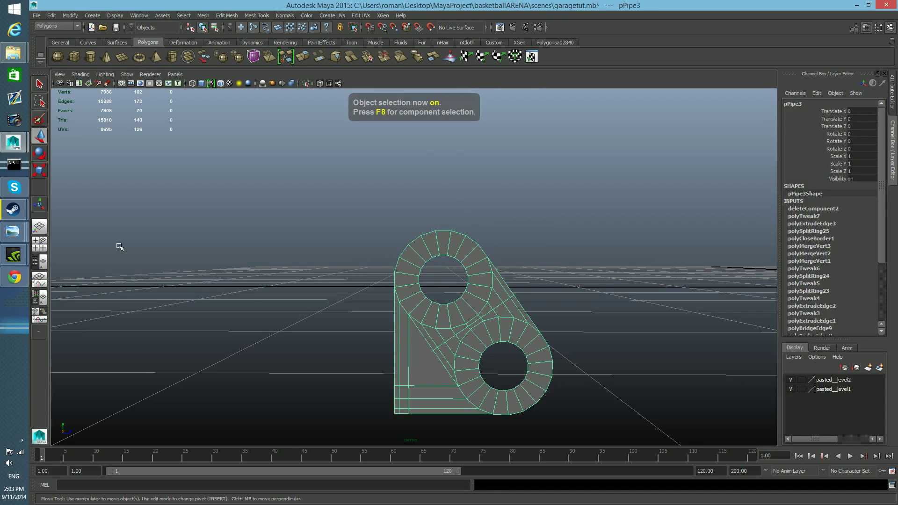
{"action": "left_click_drag", "start_coordinate": [456, 6], "coordinate": [165, 9]}
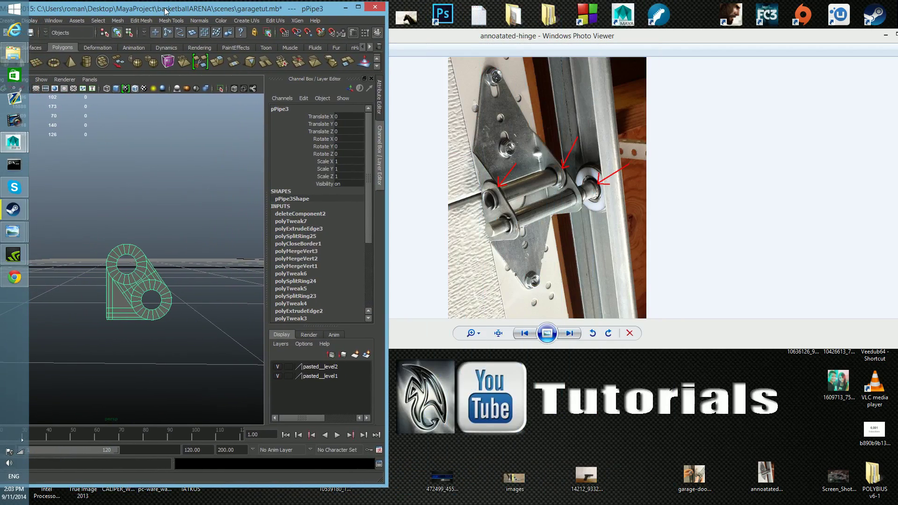
{"action": "left_click_drag", "start_coordinate": [165, 10], "coordinate": [238, 10]}
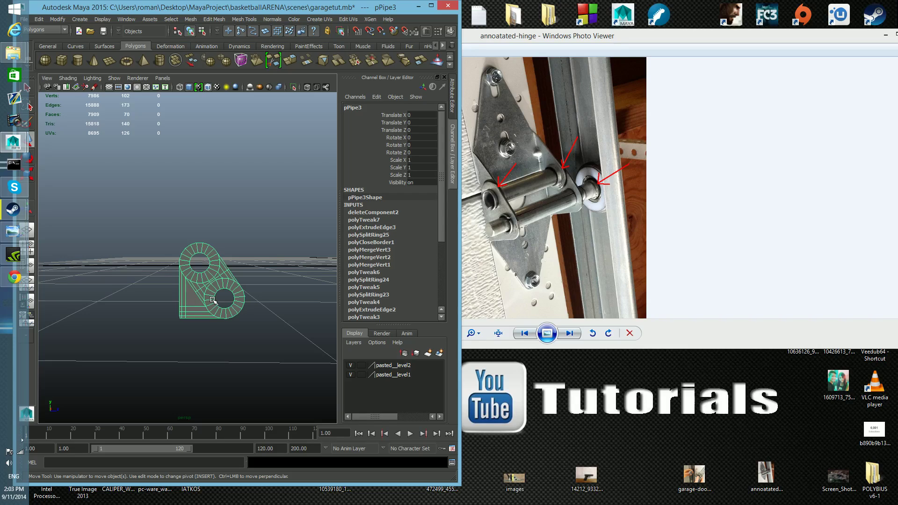
{"action": "left_click", "coordinate": [431, 6]}
{"action": "key", "text": "space"}
{"action": "key", "text": "space"}
Extrude all faces of the hinge plate sideways along X to give it thickness, and return to object selection.
{"action": "left_click_drag", "start_coordinate": [568, 307], "coordinate": [509, 306], "text": "alt"}
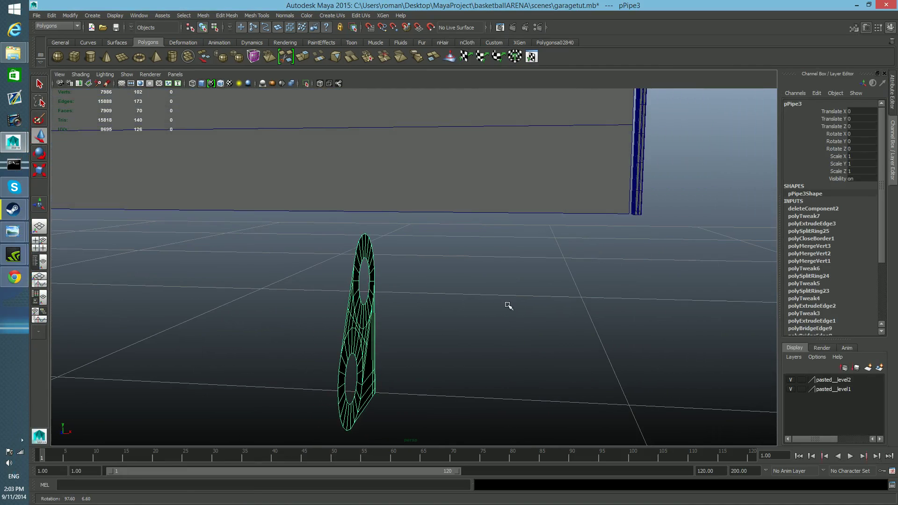
{"action": "left_click_drag", "start_coordinate": [400, 370], "coordinate": [409, 184], "text": "alt"}
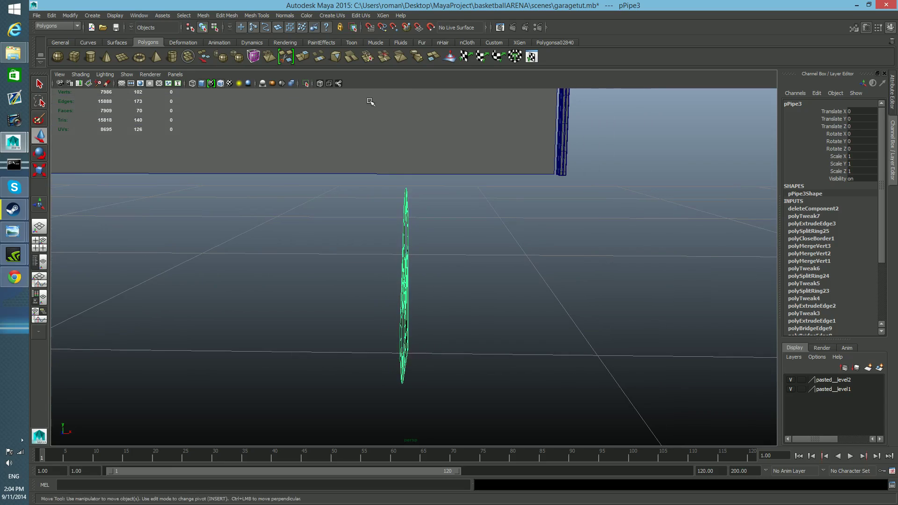
{"action": "key", "text": "ctrl+e"}
{"action": "middle_click_drag", "start_coordinate": [403, 308], "coordinate": [425, 303], "text": "alt"}
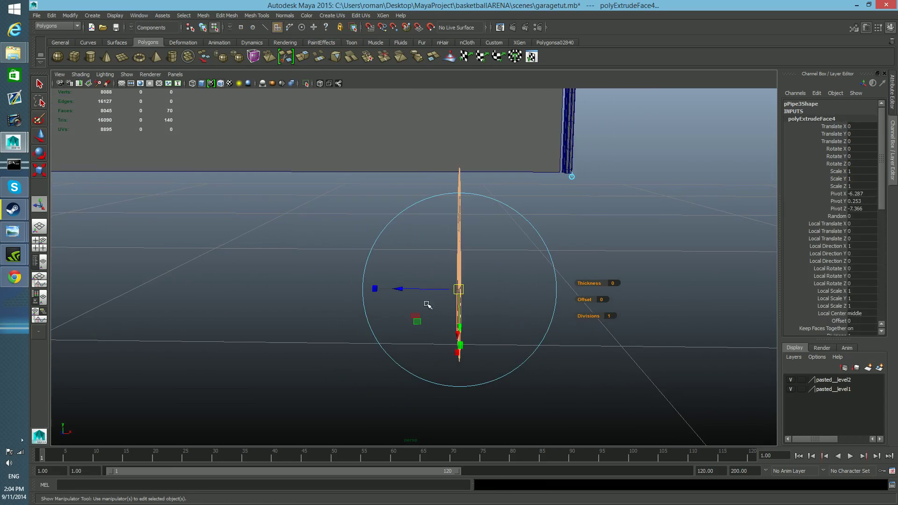
{"action": "left_click_drag", "start_coordinate": [425, 303], "coordinate": [457, 302], "text": "alt"}
{"action": "key", "text": "w"}
{"action": "left_click_drag", "start_coordinate": [546, 273], "coordinate": [474, 294], "text": "alt"}
{"action": "left_click_drag", "start_coordinate": [540, 266], "coordinate": [497, 312]}
{"action": "right_click_drag", "start_coordinate": [497, 312], "coordinate": [544, 323], "text": "alt"}
{"action": "left_click_drag", "start_coordinate": [542, 323], "coordinate": [457, 322], "text": "alt"}
{"action": "left_click", "coordinate": [458, 318]}
{"action": "key", "text": "F8"}
Extrude the narrow faces along the hinge plate's straight vertical edge sideways along X to form a flange, and return to object selection.
{"action": "left_click_drag", "start_coordinate": [419, 295], "coordinate": [475, 352], "text": "alt"}
{"action": "right_click_drag", "start_coordinate": [475, 353], "coordinate": [395, 351], "text": "alt"}
{"action": "mouse_move", "coordinate": [395, 351]}
{"action": "left_mouse_down", "text": "alt"}
{"action": "mouse_move", "coordinate": [403, 304]}
{"action": "mouse_move", "coordinate": [402, 349]}
{"action": "mouse_move", "coordinate": [385, 359]}
{"action": "mouse_move", "coordinate": [409, 345]}
{"action": "left_mouse_up", "text": "alt"}
{"action": "right_click", "coordinate": [389, 270]}
{"action": "left_click", "coordinate": [391, 291]}
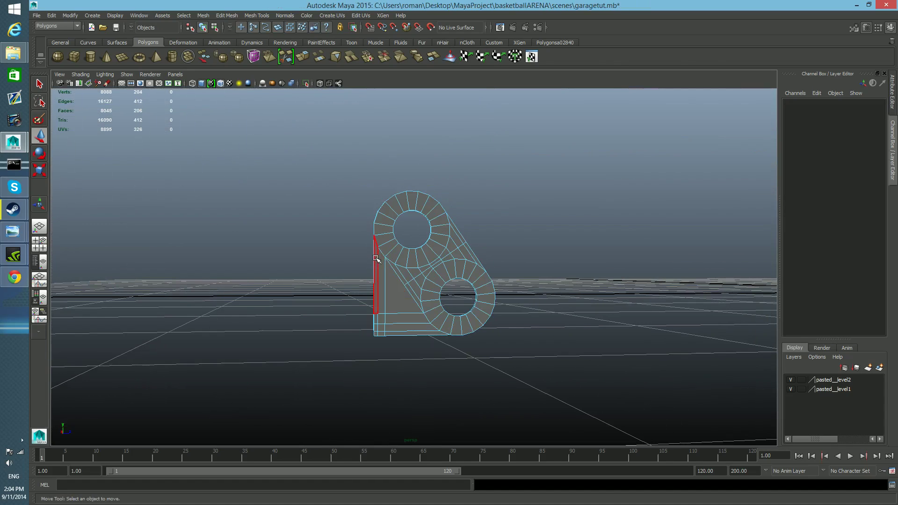
{"action": "left_click", "coordinate": [375, 257]}
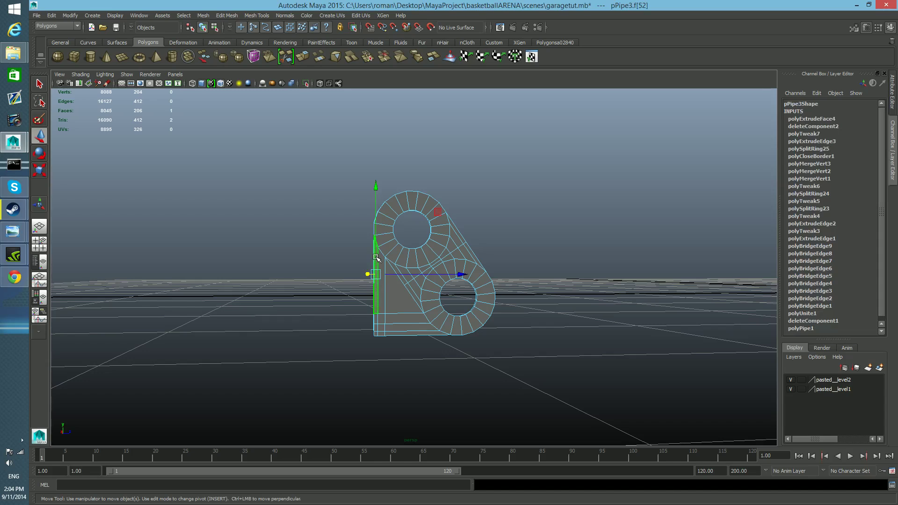
{"action": "left_click", "coordinate": [378, 319], "text": "shift"}
{"action": "left_click", "coordinate": [376, 332], "text": "shift"}
{"action": "left_click_drag", "start_coordinate": [375, 335], "coordinate": [304, 353], "text": "alt"}
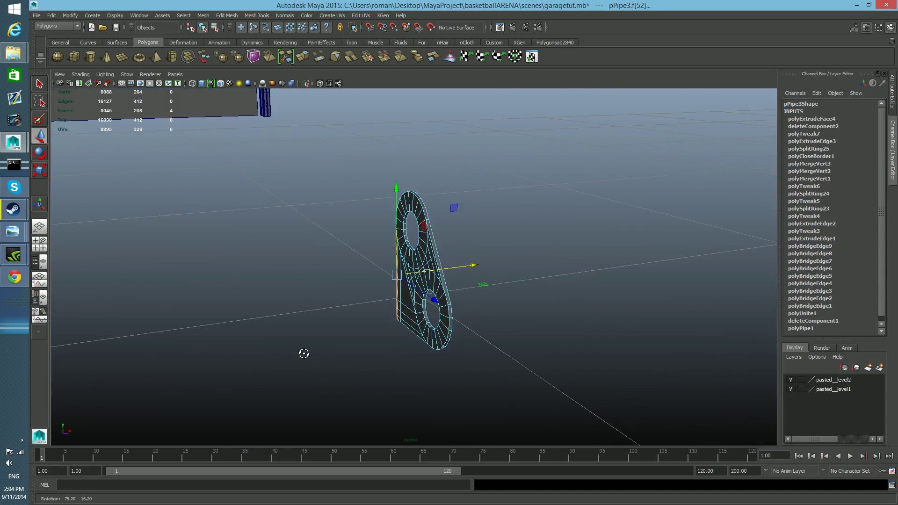
{"action": "left_click", "coordinate": [304, 60]}
{"action": "key", "text": "w"}
{"action": "left_click_drag", "start_coordinate": [471, 265], "coordinate": [405, 270]}
{"action": "middle_click_drag", "start_coordinate": [406, 266], "coordinate": [421, 262], "text": "alt"}
{"action": "key", "text": "F8"}
{"action": "right_click_drag", "start_coordinate": [415, 271], "coordinate": [414, 271]}
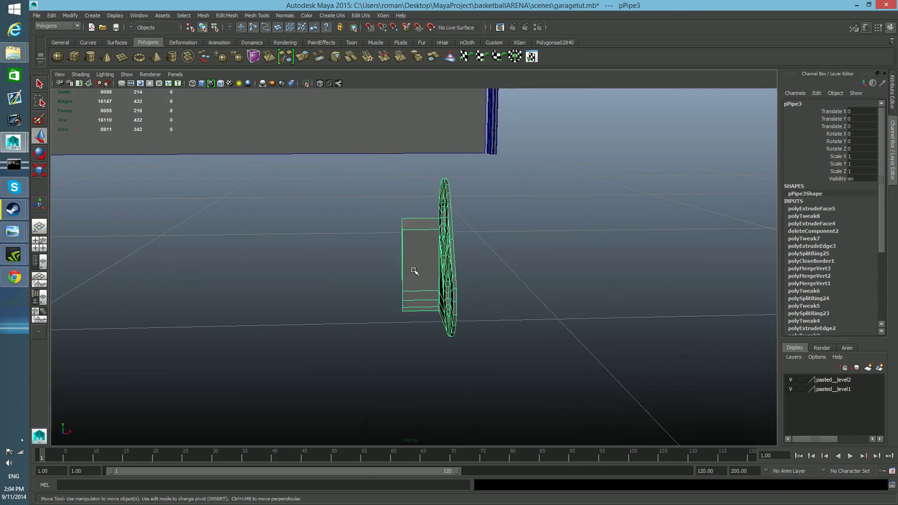
Duplicate the hinge half, center the copy's pivot, and move that pivot onto the flange's free edge.
{"action": "key", "text": "ctrl+d"}
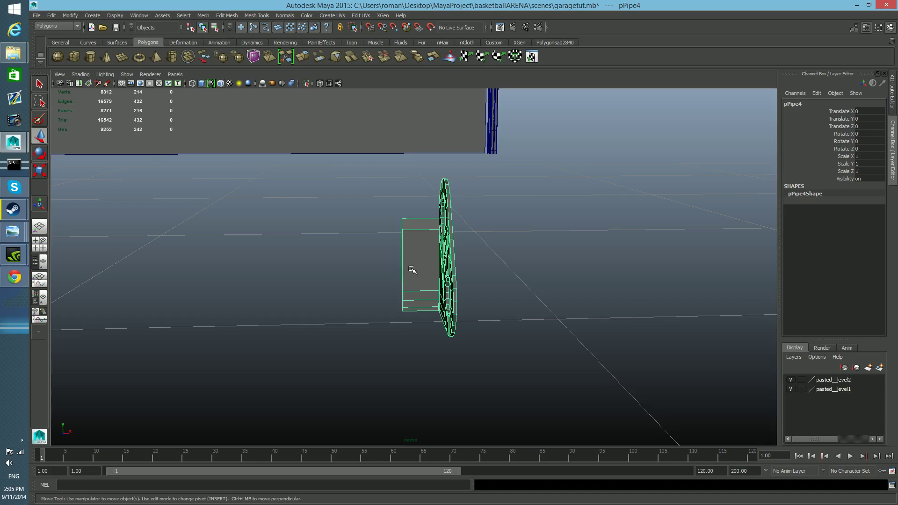
{"action": "left_click", "coordinate": [70, 15]}
{"action": "left_click", "coordinate": [87, 103]}
{"action": "key", "text": "Insert"}
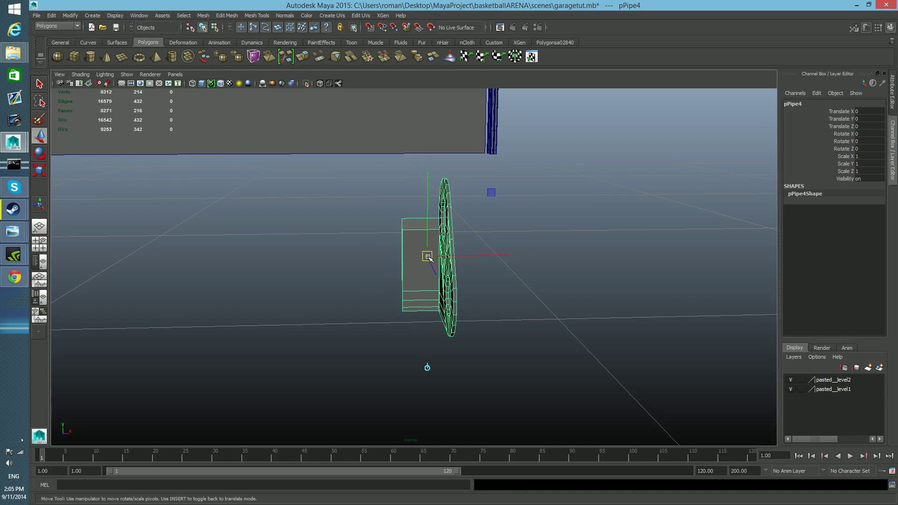
{"action": "left_click_drag", "start_coordinate": [427, 257], "coordinate": [402, 264]}
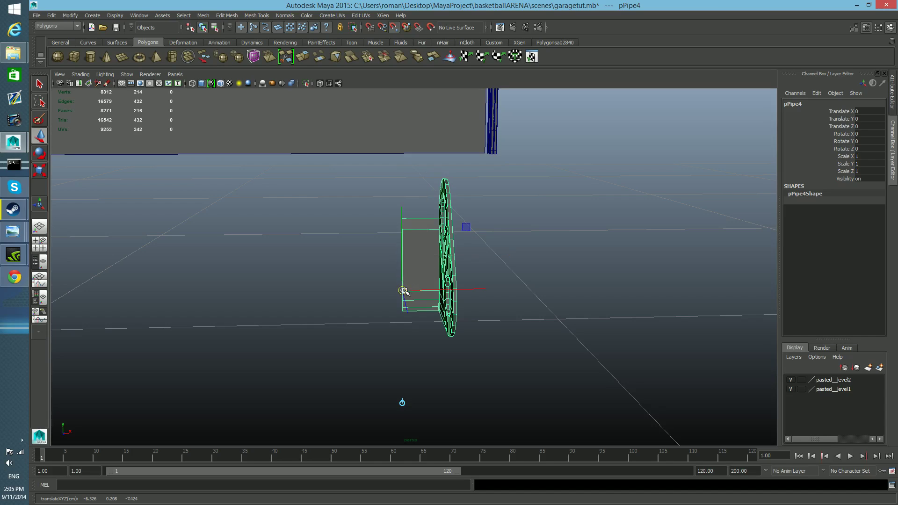
{"action": "mouse_move", "coordinate": [405, 294]}
{"action": "left_mouse_down", "text": "alt"}
{"action": "mouse_move", "coordinate": [429, 293]}
{"action": "mouse_move", "coordinate": [420, 291]}
{"action": "left_mouse_up", "text": "alt"}
{"action": "right_click_drag", "start_coordinate": [381, 277], "coordinate": [401, 288], "text": "alt"}
{"action": "left_click_drag", "start_coordinate": [401, 287], "coordinate": [394, 238], "text": "alt"}
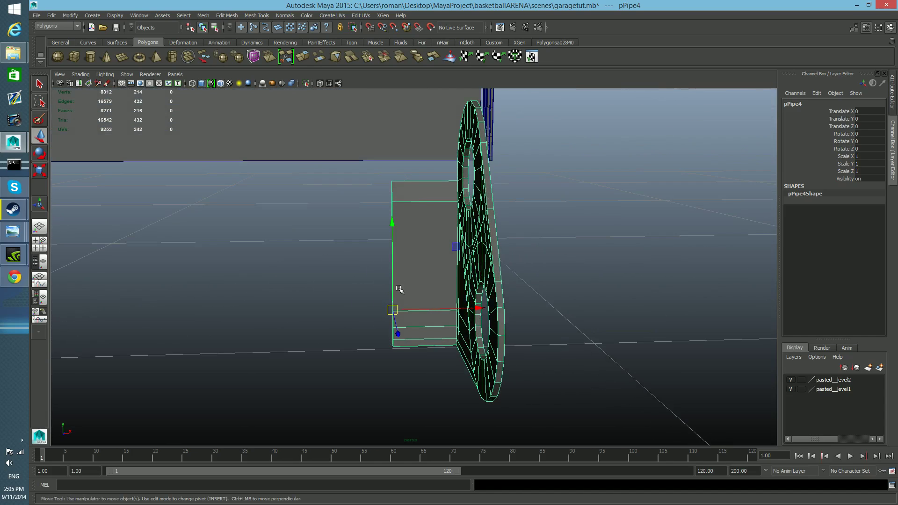
{"action": "scroll", "coordinate": [400, 289], "scroll_direction": "down", "scroll_amount": 3}
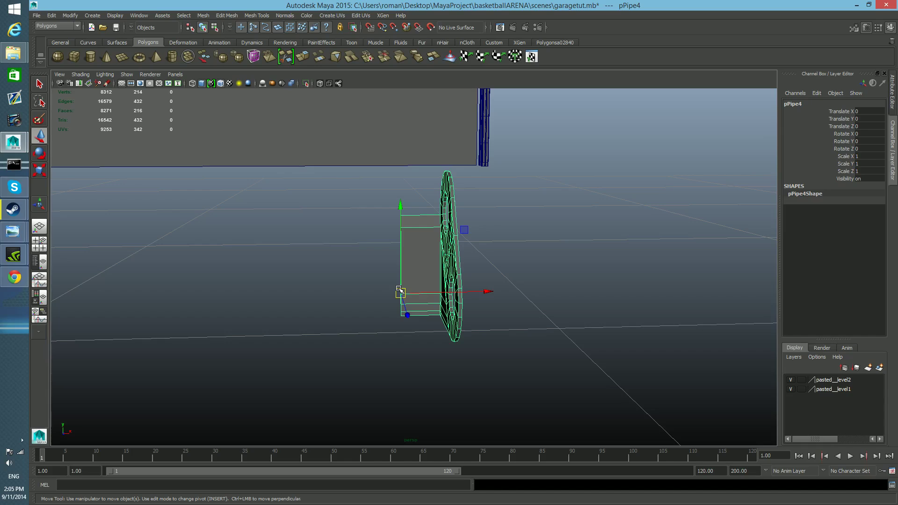
Mirror the duplicated half across the flange edge by setting its Scale X to -1.
{"action": "key", "text": "r"}
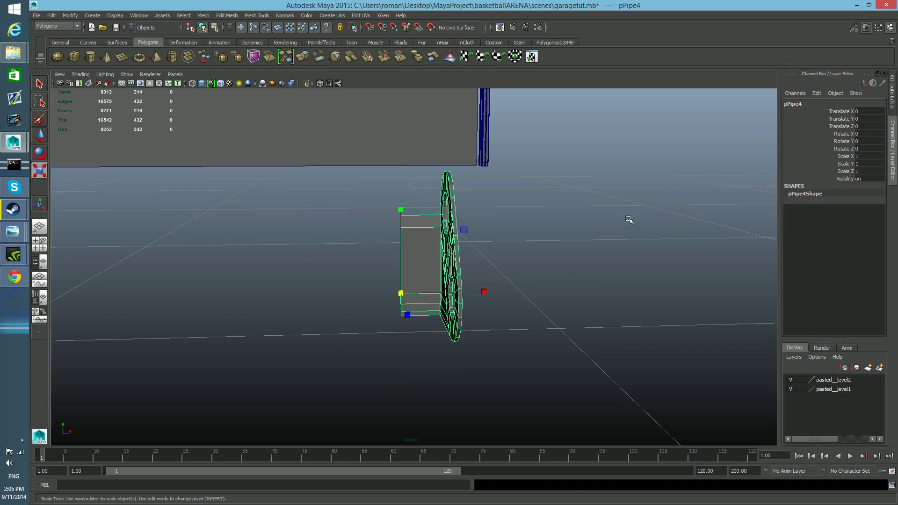
{"action": "left_click_drag", "start_coordinate": [486, 292], "coordinate": [375, 295]}
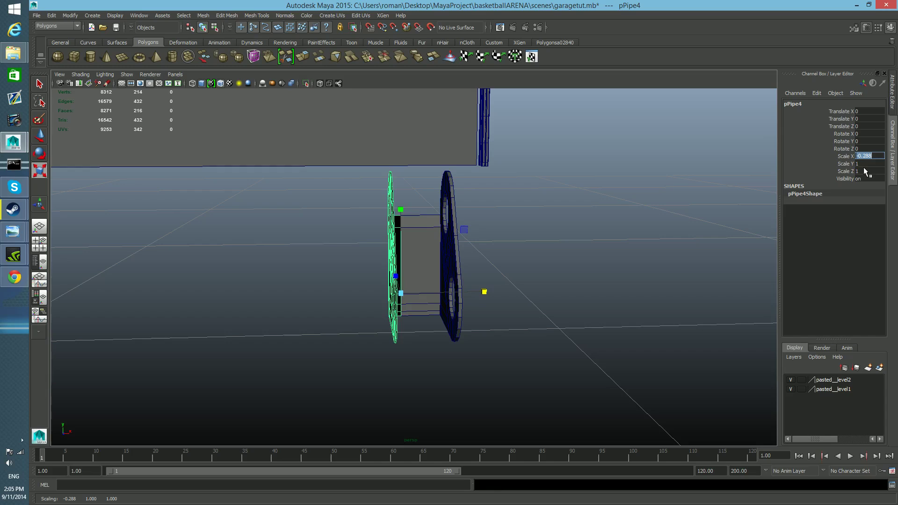
{"action": "type", "text": "-1"}
{"action": "key", "text": "Return"}
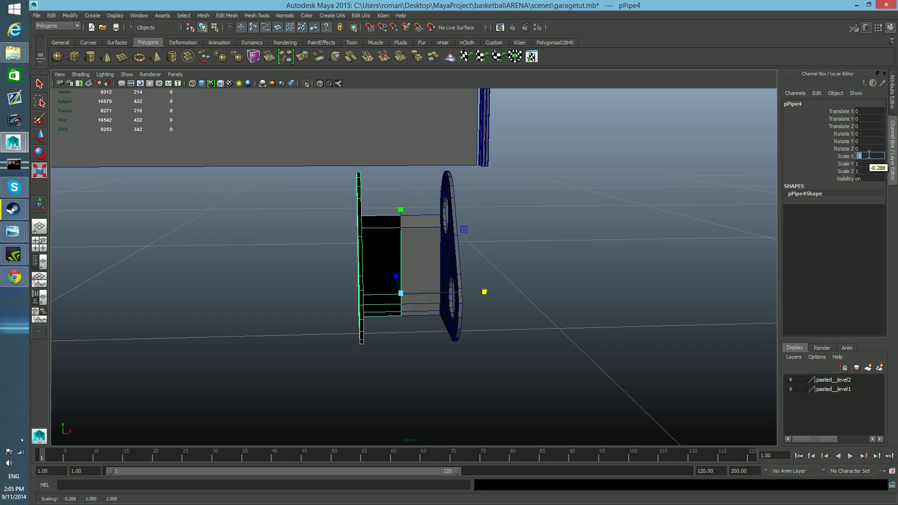
{"action": "left_click_drag", "start_coordinate": [512, 280], "coordinate": [498, 283], "text": "alt"}
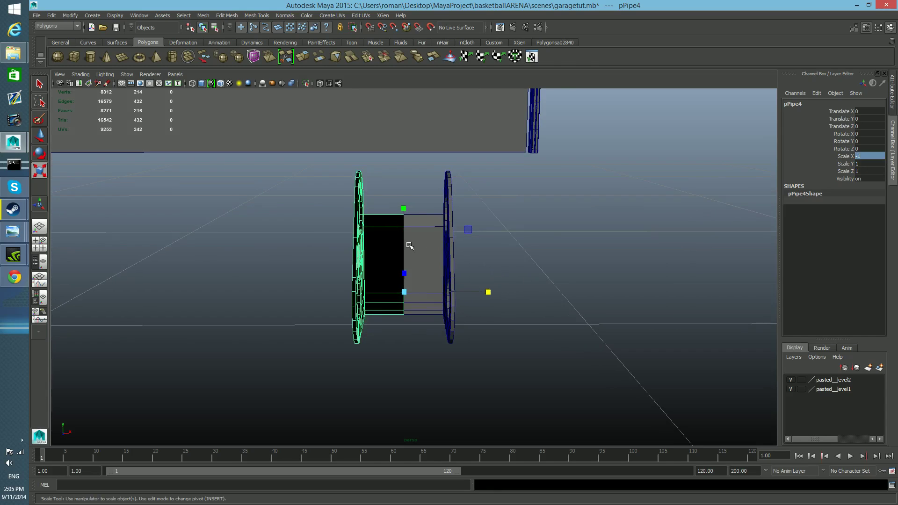
Select both hinge halves and combine them into one mesh.
{"action": "left_click", "coordinate": [409, 252]}
{"action": "left_click", "coordinate": [383, 263], "text": "shift"}
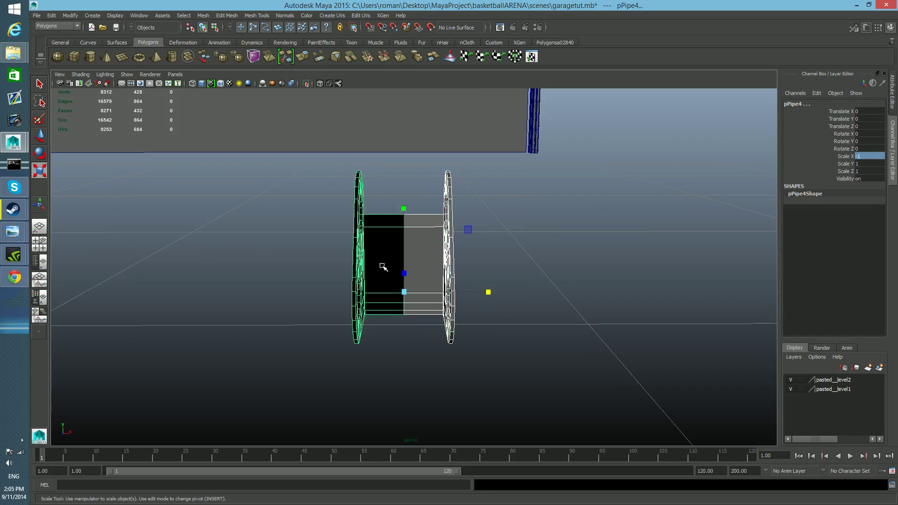
{"action": "left_click", "coordinate": [204, 15]}
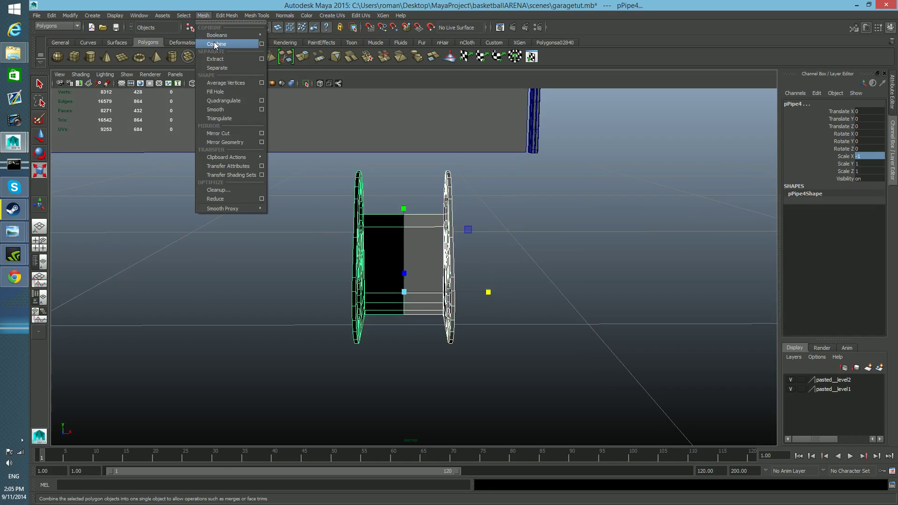
{"action": "left_click", "coordinate": [216, 39]}
{"action": "left_click_drag", "start_coordinate": [424, 231], "coordinate": [426, 251], "text": "alt"}
Select the vertices where the two flange halves meet and examine the seam up close from several angles.
{"action": "right_click", "coordinate": [421, 241]}
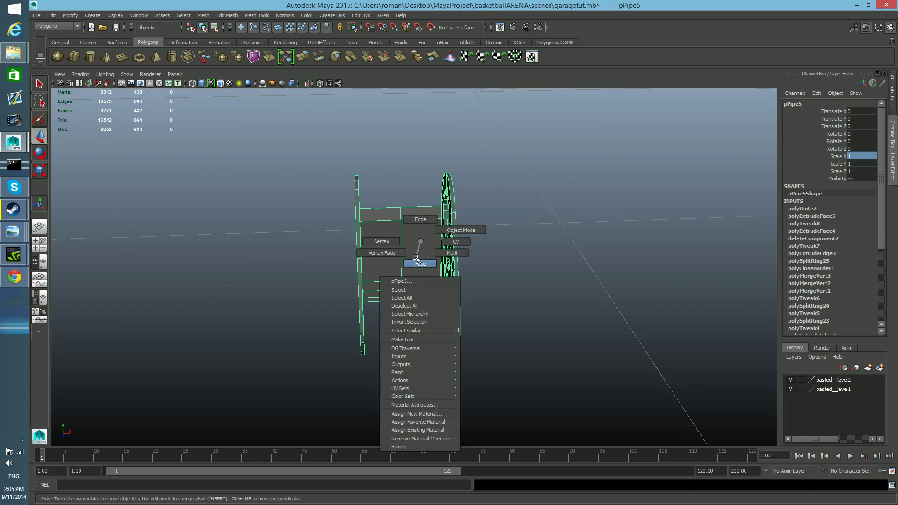
{"action": "right_click_drag", "start_coordinate": [416, 257], "coordinate": [383, 241]}
{"action": "left_click_drag", "start_coordinate": [382, 182], "coordinate": [401, 285]}
{"action": "right_click_drag", "start_coordinate": [401, 285], "coordinate": [674, 375], "text": "alt"}
{"action": "right_click_drag", "start_coordinate": [529, 348], "coordinate": [391, 329], "text": "alt"}
{"action": "left_click_drag", "start_coordinate": [394, 331], "coordinate": [434, 345], "text": "alt"}
{"action": "middle_click_drag", "start_coordinate": [434, 345], "coordinate": [415, 323], "text": "alt"}
{"action": "right_click_drag", "start_coordinate": [417, 323], "coordinate": [490, 319], "text": "alt"}
{"action": "left_click_drag", "start_coordinate": [494, 269], "coordinate": [706, 262], "text": "alt"}
{"action": "middle_click_drag", "start_coordinate": [712, 258], "coordinate": [281, 242], "text": "alt"}
{"action": "middle_click_drag", "start_coordinate": [582, 288], "coordinate": [482, 277], "text": "alt"}
{"action": "right_click_drag", "start_coordinate": [481, 276], "coordinate": [632, 327], "text": "alt"}
{"action": "left_click_drag", "start_coordinate": [632, 327], "coordinate": [543, 324], "text": "alt"}
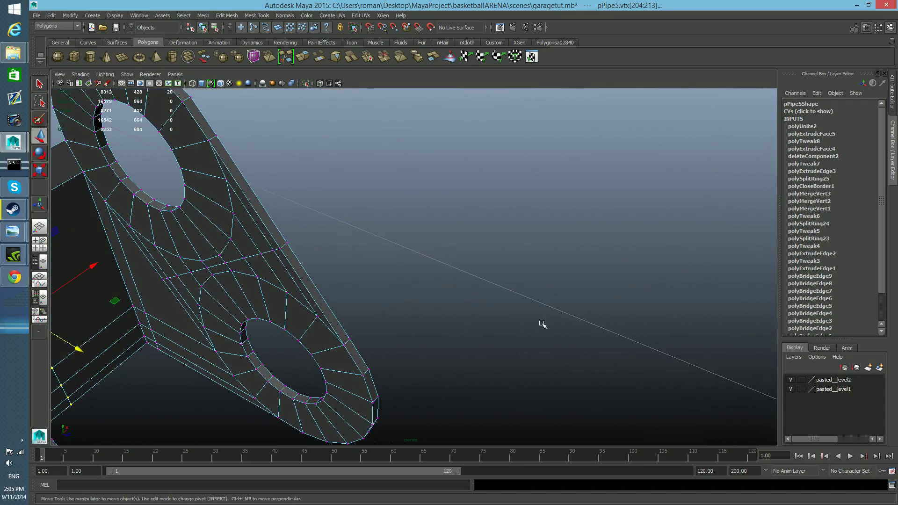
{"action": "middle_click_drag", "start_coordinate": [345, 297], "coordinate": [419, 300], "text": "alt"}
{"action": "right_click_drag", "start_coordinate": [419, 301], "coordinate": [357, 303], "text": "alt"}
{"action": "left_click_drag", "start_coordinate": [357, 303], "coordinate": [313, 299], "text": "alt"}
{"action": "middle_click_drag", "start_coordinate": [318, 300], "coordinate": [549, 397], "text": "alt"}
{"action": "right_click_drag", "start_coordinate": [358, 312], "coordinate": [464, 341], "text": "alt"}
{"action": "middle_click_drag", "start_coordinate": [236, 262], "coordinate": [247, 271], "text": "alt"}
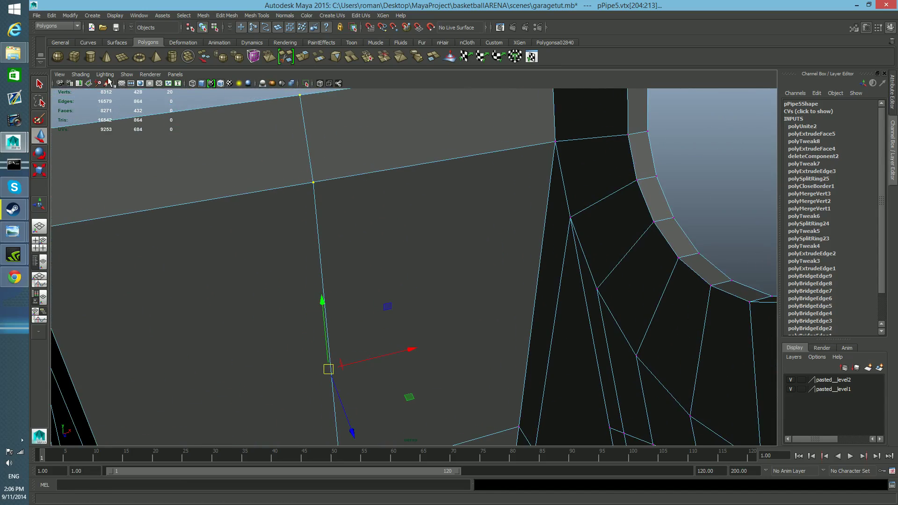
Enable X-ray shading in the viewport and switch the hinge mesh to face selection.
{"action": "left_click", "coordinate": [81, 75]}
{"action": "left_click", "coordinate": [110, 169]}
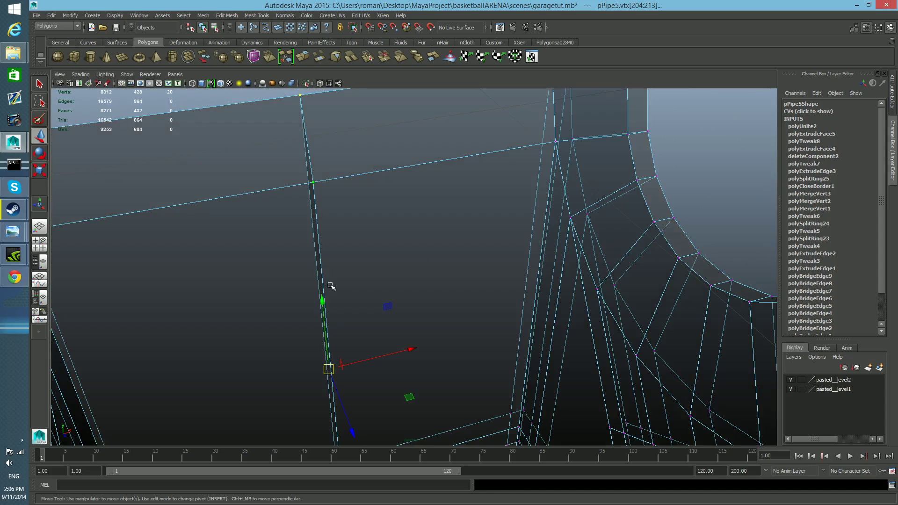
{"action": "left_click_drag", "start_coordinate": [323, 277], "coordinate": [412, 247], "text": "alt"}
{"action": "right_click_drag", "start_coordinate": [507, 188], "coordinate": [506, 210]}
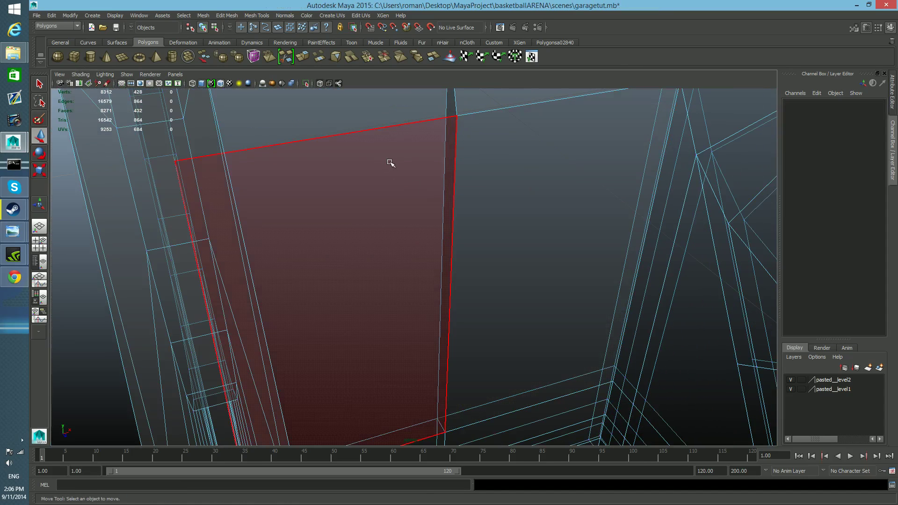
Isolate the hidden interior faces at the seam between the two flange halves and delete them.
{"action": "left_click_drag", "start_coordinate": [413, 106], "coordinate": [472, 243]}
{"action": "left_click_drag", "start_coordinate": [481, 317], "coordinate": [465, 297], "text": "alt"}
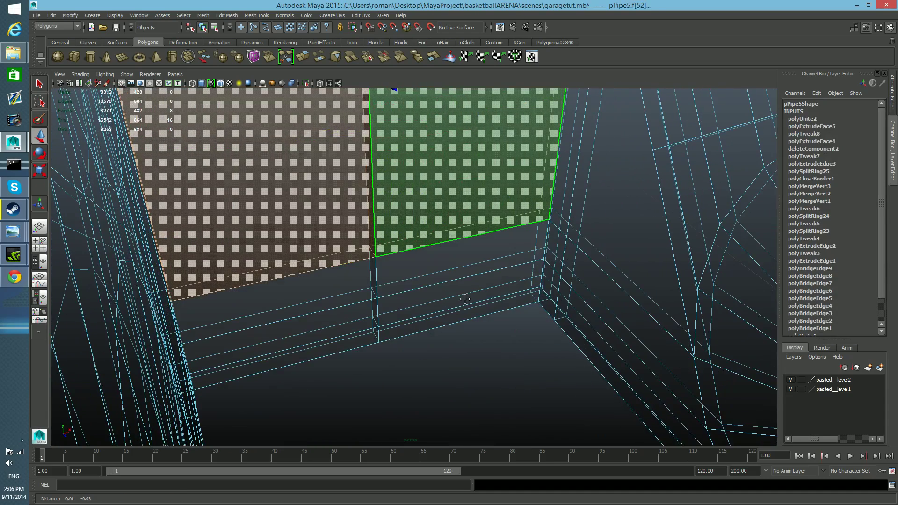
{"action": "left_click_drag", "start_coordinate": [345, 223], "coordinate": [416, 362]}
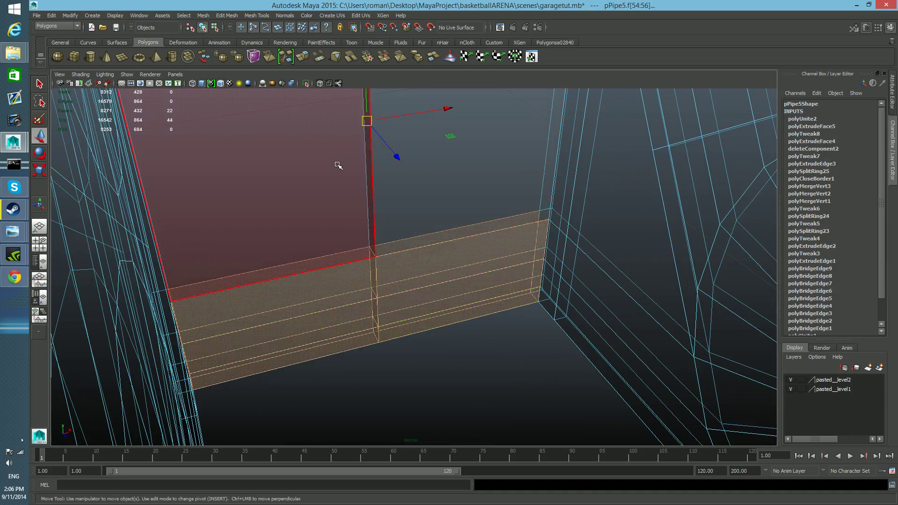
{"action": "left_click_drag", "start_coordinate": [338, 165], "coordinate": [406, 227], "text": "shift"}
{"action": "middle_click_drag", "start_coordinate": [452, 189], "coordinate": [440, 217], "text": "alt"}
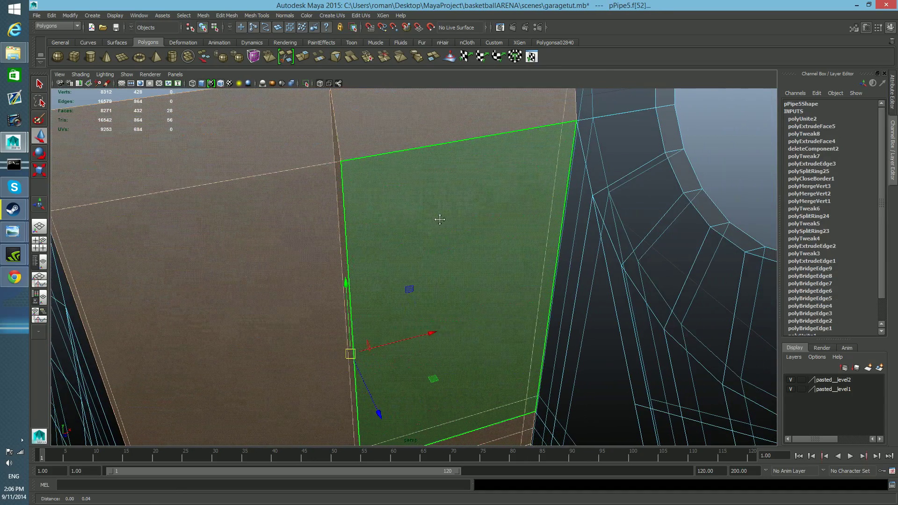
{"action": "scroll", "coordinate": [440, 220], "scroll_direction": "down", "scroll_amount": 3}
{"action": "left_click_drag", "start_coordinate": [430, 189], "coordinate": [460, 389], "text": "ctrl"}
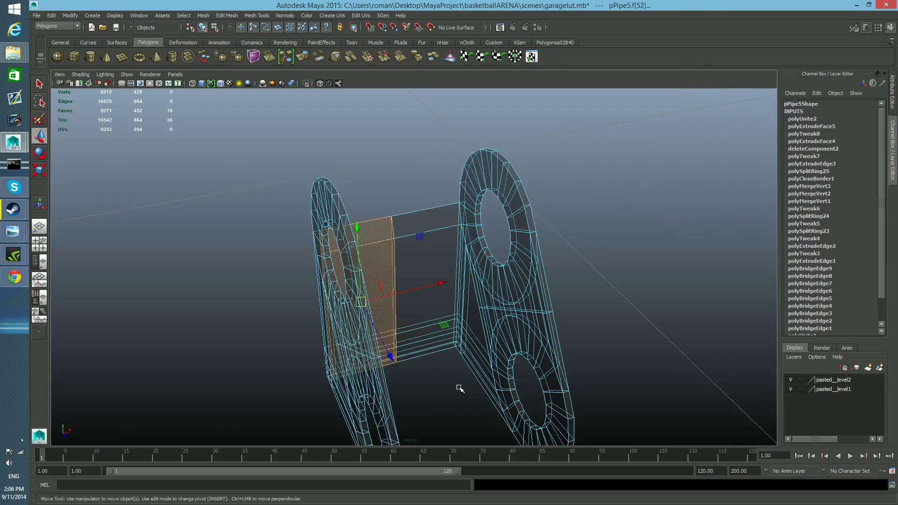
{"action": "left_click", "coordinate": [449, 388]}
{"action": "key", "text": "ctrl+z"}
{"action": "left_click_drag", "start_coordinate": [329, 202], "coordinate": [378, 423]}
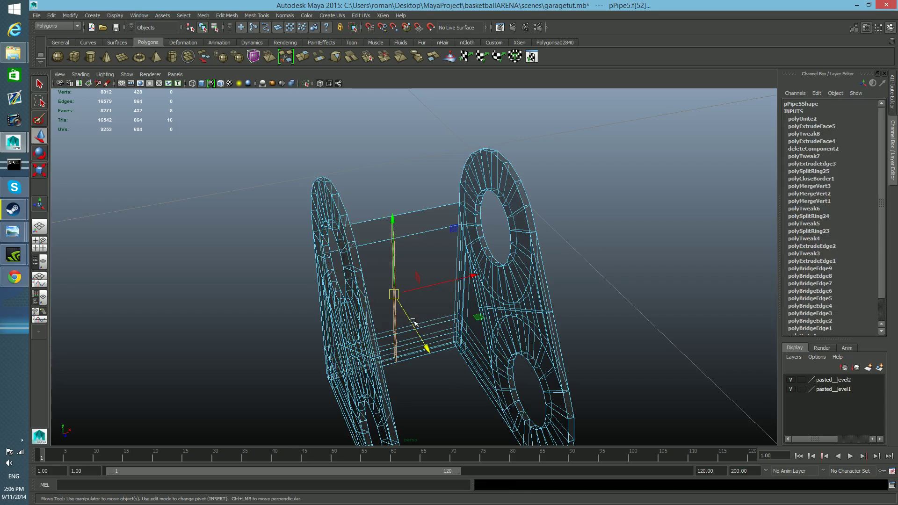
{"action": "key", "text": "Delete"}
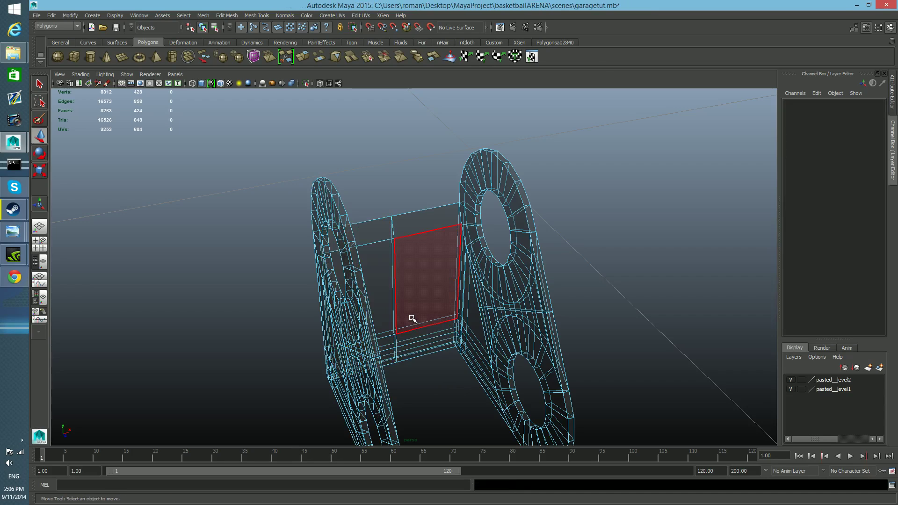
Return the hinge to object selection and turn off X-ray shading.
{"action": "key", "text": "F8"}
{"action": "key", "text": "F8"}
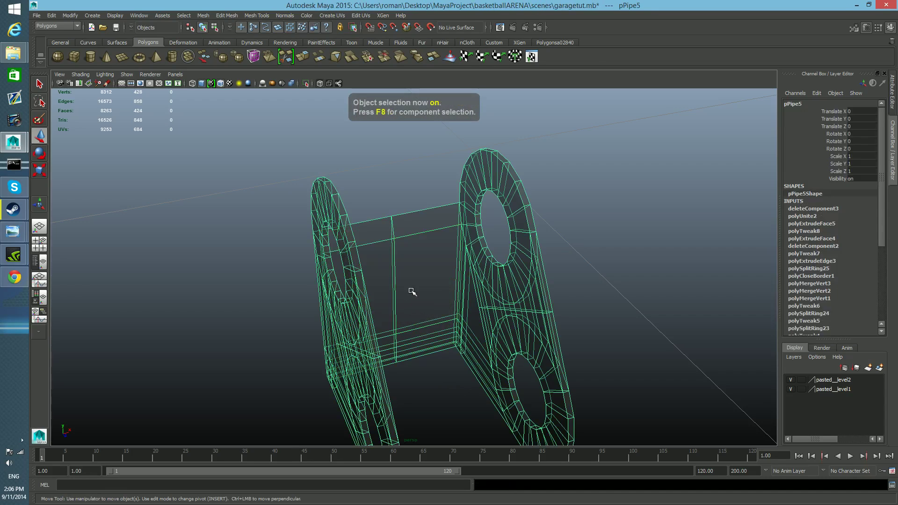
{"action": "left_click", "coordinate": [81, 74]}
{"action": "left_click", "coordinate": [102, 167]}
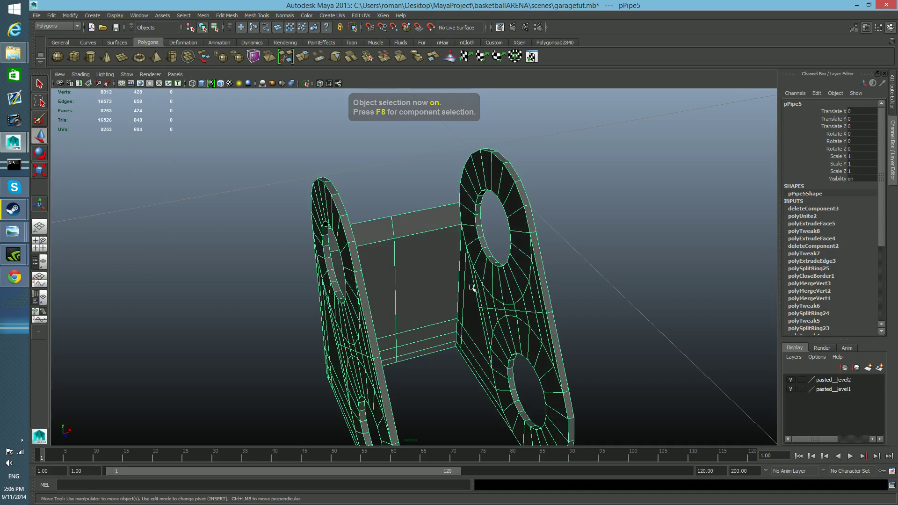
Select all vertices along the flange's center seam.
{"action": "left_click_drag", "start_coordinate": [491, 303], "coordinate": [471, 290], "text": "alt"}
{"action": "middle_click_drag", "start_coordinate": [195, 145], "coordinate": [212, 193], "text": "alt"}
{"action": "right_click_drag", "start_coordinate": [245, 209], "coordinate": [220, 210]}
{"action": "left_click_drag", "start_coordinate": [234, 159], "coordinate": [279, 361]}
Try to merge the selected seam vertices with the current merge settings, check the seam, and undo the merge.
{"action": "left_click", "coordinate": [206, 15]}
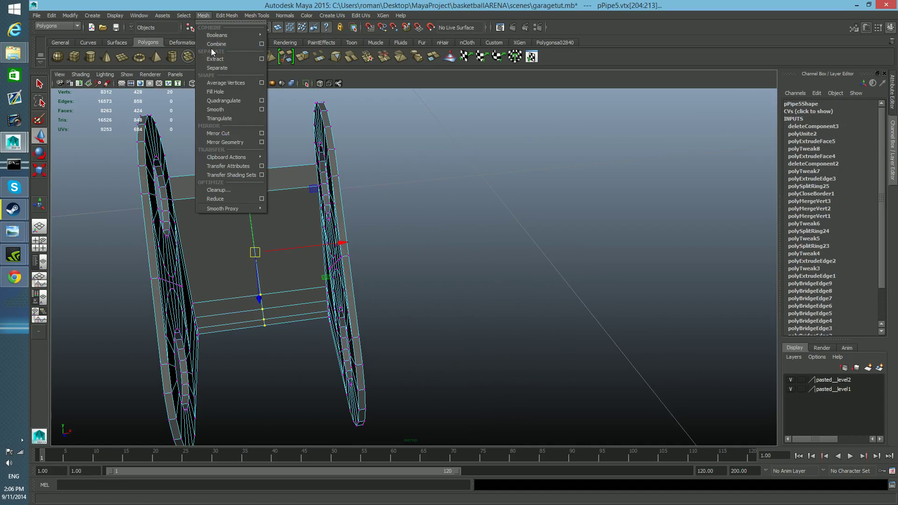
{"action": "mouse_move", "coordinate": [227, 16]}
{"action": "left_click", "coordinate": [232, 49]}
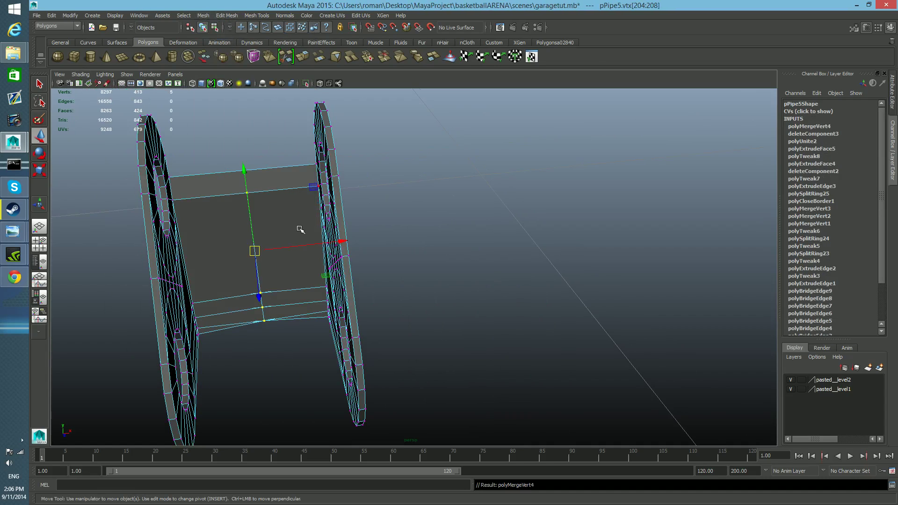
{"action": "left_click_drag", "start_coordinate": [280, 242], "coordinate": [274, 234], "text": "alt"}
{"action": "middle_click_drag", "start_coordinate": [275, 234], "coordinate": [303, 287], "text": "alt"}
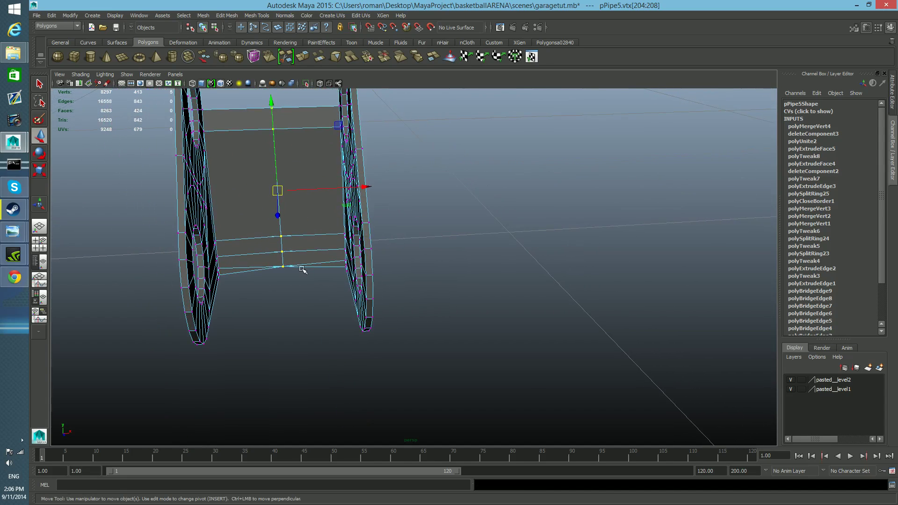
{"action": "key", "text": "ctrl+z"}
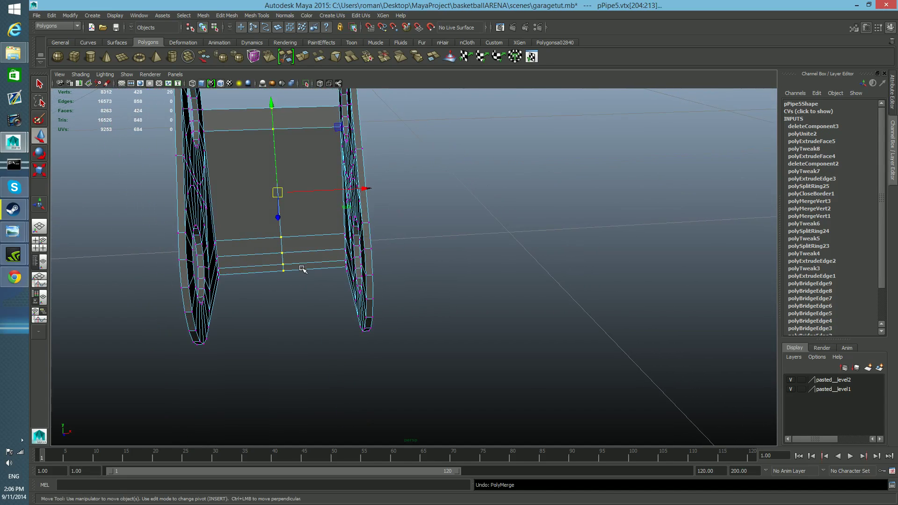
Merge the selected center-seam vertices using a merge threshold of 0.002.
{"action": "left_click", "coordinate": [222, 15]}
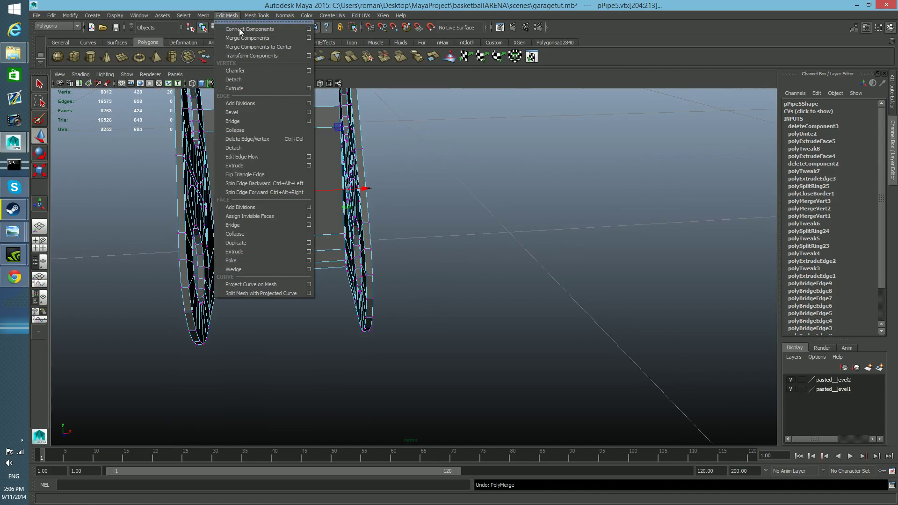
{"action": "left_click", "coordinate": [309, 38]}
{"action": "left_click_drag", "start_coordinate": [750, 17], "coordinate": [598, 74]}
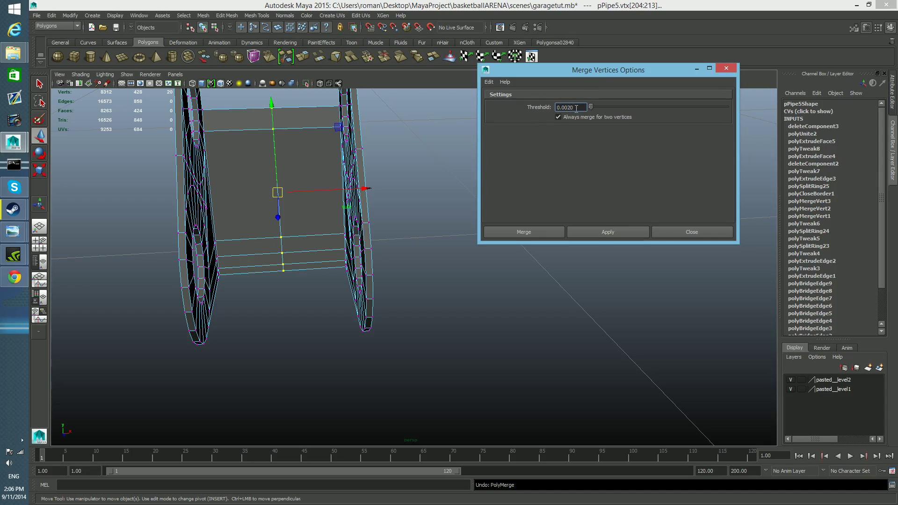
{"action": "left_click", "coordinate": [611, 233]}
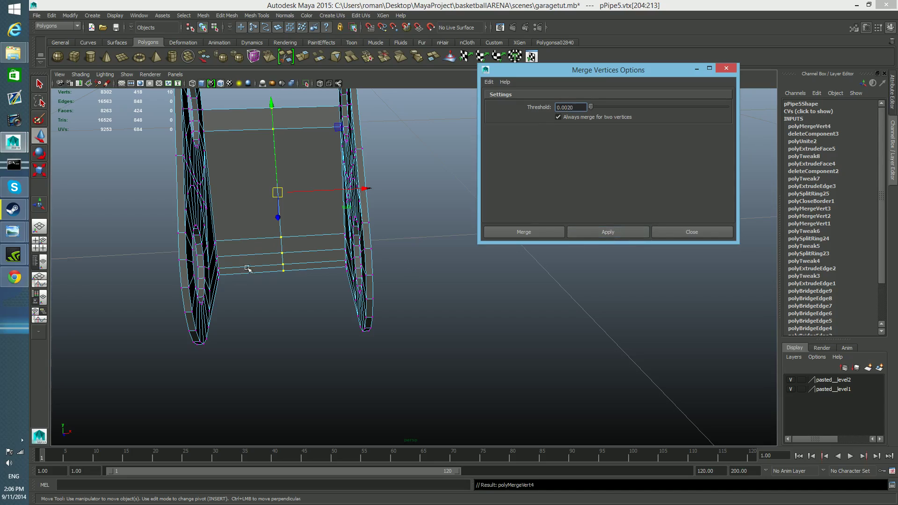
Test the merge by nudging one lower seam vertex, undo the nudge, return to object selection and close the merge options.
{"action": "left_click", "coordinate": [283, 265]}
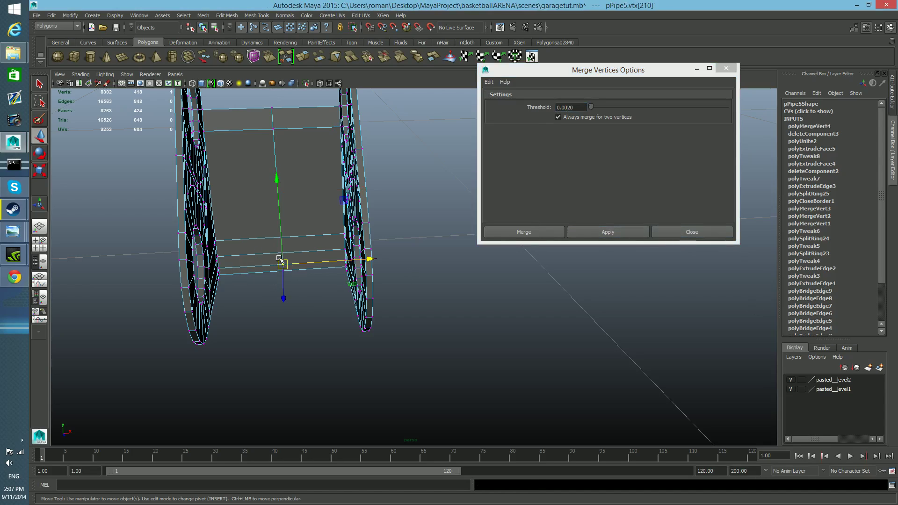
{"action": "left_click_drag", "start_coordinate": [376, 261], "coordinate": [362, 260]}
{"action": "key", "text": "ctrl+z"}
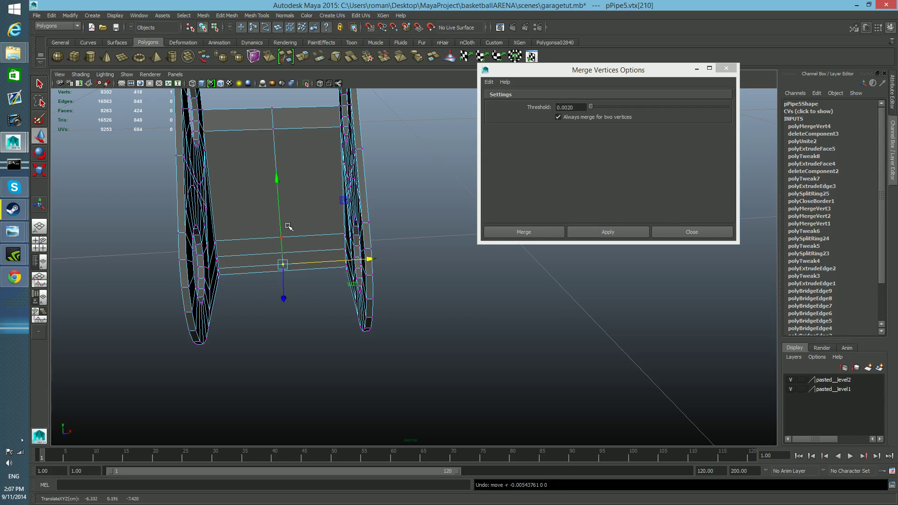
{"action": "key", "text": "F8"}
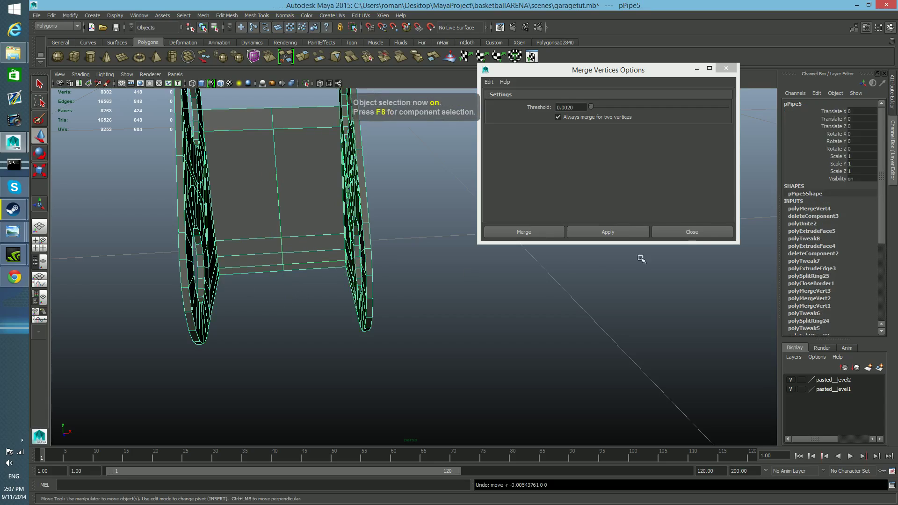
{"action": "left_click", "coordinate": [695, 232]}
Select the thin faces along the lower edge of the plate between the flanges and extrude them.
{"action": "left_click_drag", "start_coordinate": [546, 217], "coordinate": [396, 255], "text": "alt"}
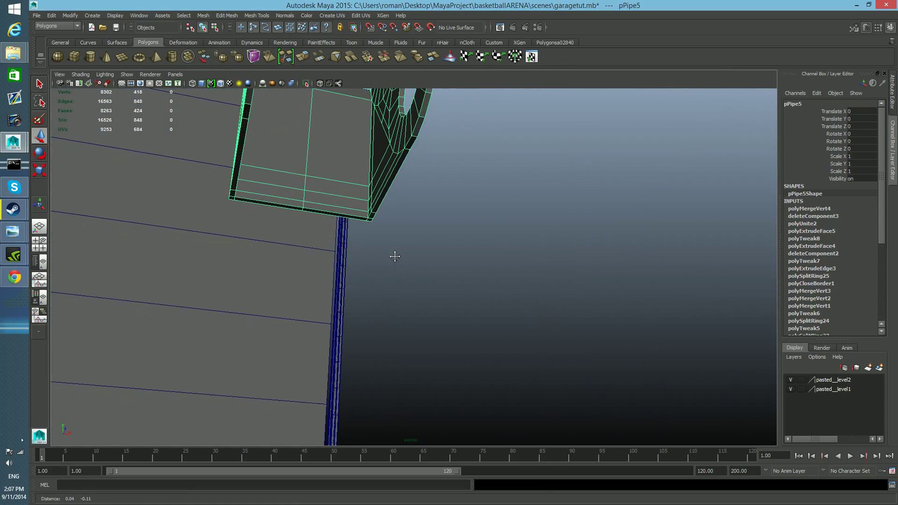
{"action": "right_click", "coordinate": [348, 187]}
{"action": "mouse_move", "coordinate": [348, 187]}
{"action": "right_mouse_down"}
{"action": "mouse_move", "coordinate": [309, 199]}
{"action": "mouse_move", "coordinate": [300, 188]}
{"action": "mouse_move", "coordinate": [309, 187]}
{"action": "right_mouse_up"}
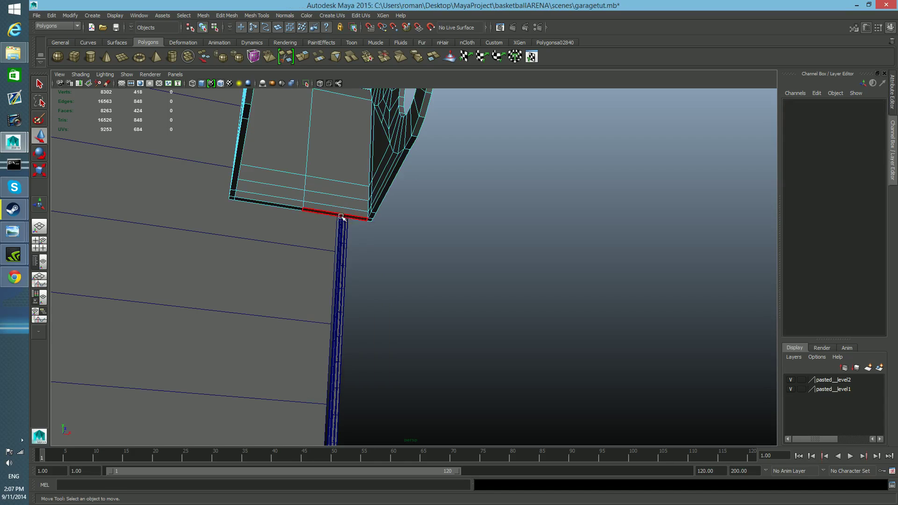
{"action": "left_click", "coordinate": [370, 220]}
{"action": "left_click", "coordinate": [354, 217], "text": "shift"}
{"action": "left_click", "coordinate": [293, 207], "text": "shift"}
{"action": "left_click", "coordinate": [281, 129], "text": "shift"}
{"action": "left_click", "coordinate": [303, 58]}
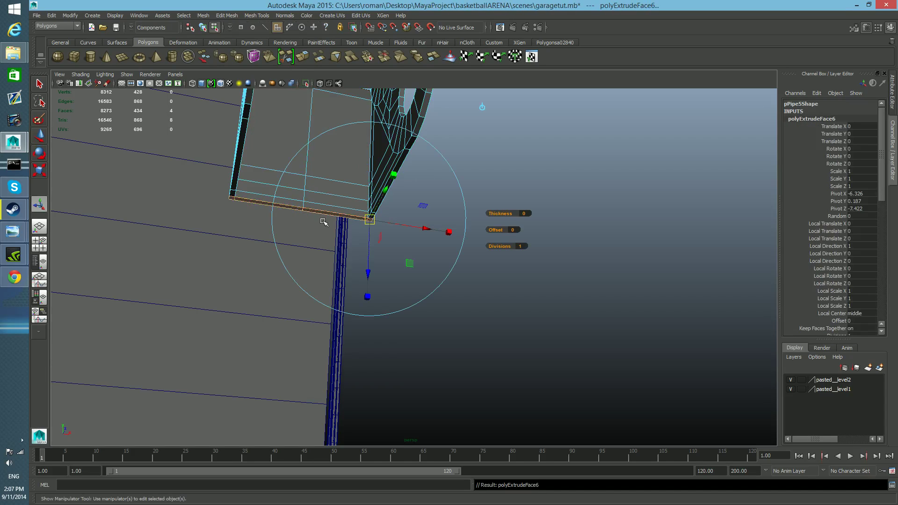
Move the extruded lower-edge faces straight down to lengthen the plate below the flanges.
{"action": "key", "text": "w"}
{"action": "left_click_drag", "start_coordinate": [309, 141], "coordinate": [311, 241]}
{"action": "left_click_drag", "start_coordinate": [461, 255], "coordinate": [423, 274], "text": "alt"}
{"action": "scroll", "coordinate": [421, 267], "scroll_direction": "down", "scroll_amount": 5}
{"action": "middle_click_drag", "start_coordinate": [423, 274], "coordinate": [457, 240], "text": "alt"}
{"action": "right_click_drag", "start_coordinate": [395, 268], "coordinate": [413, 249], "text": "alt"}
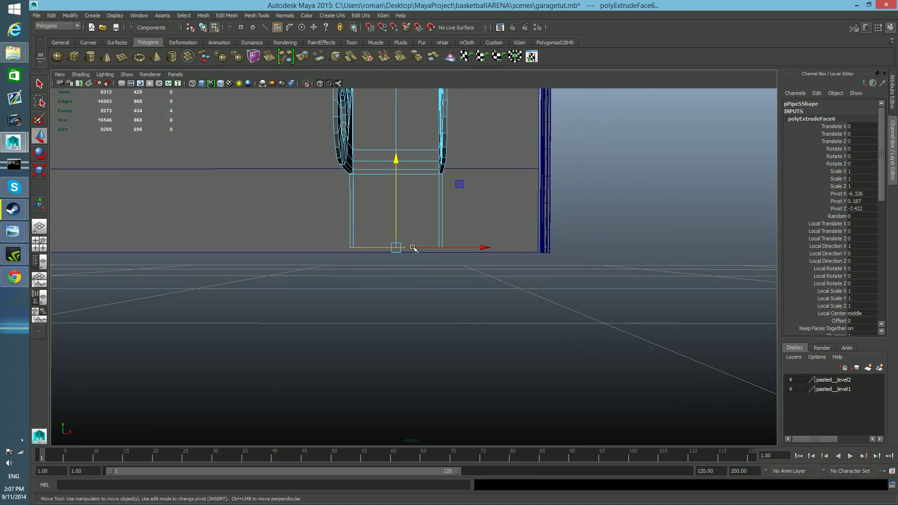
Select the two center vertices on the extension's lower edge and pull them down into a point.
{"action": "right_click", "coordinate": [418, 227]}
{"action": "left_click", "coordinate": [380, 226]}
{"action": "left_click_drag", "start_coordinate": [379, 228], "coordinate": [404, 249]}
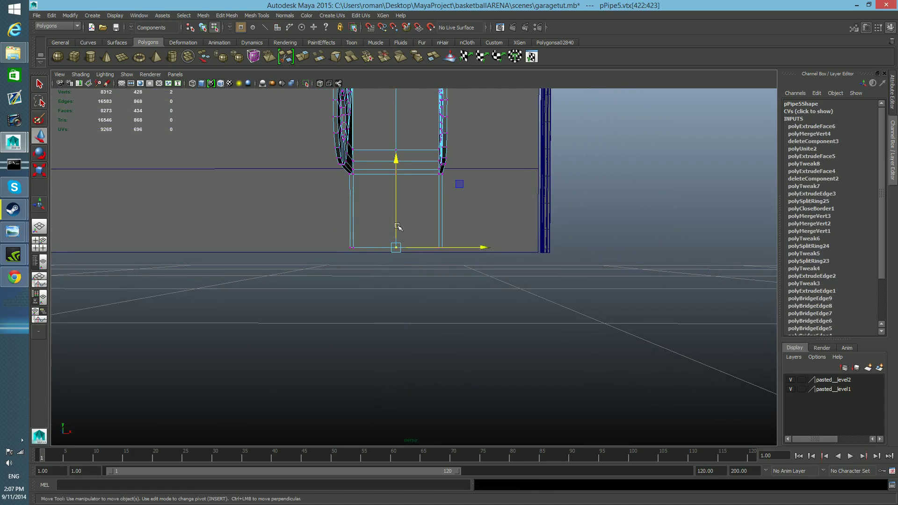
{"action": "left_click_drag", "start_coordinate": [397, 160], "coordinate": [408, 231]}
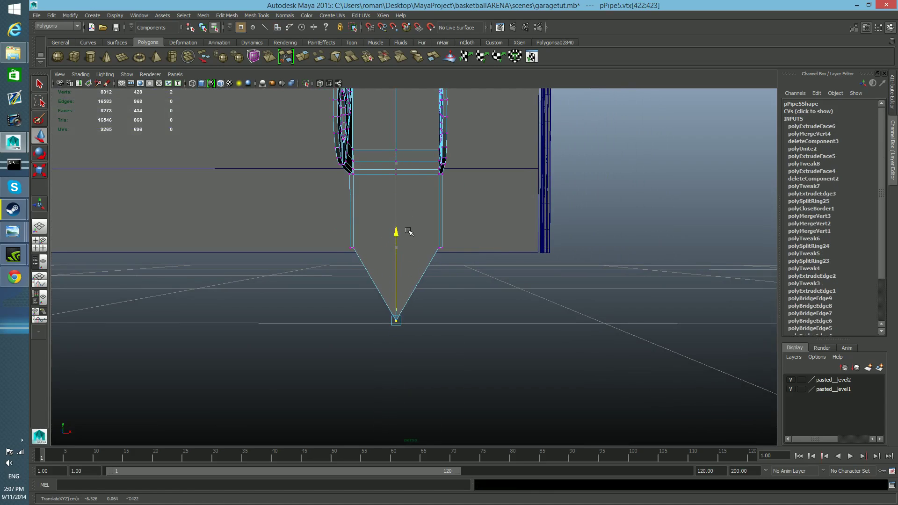
Shrink the Maya window to view the annotated hinge reference photo beside it.
{"action": "left_click_drag", "start_coordinate": [575, 11], "coordinate": [240, 0]}
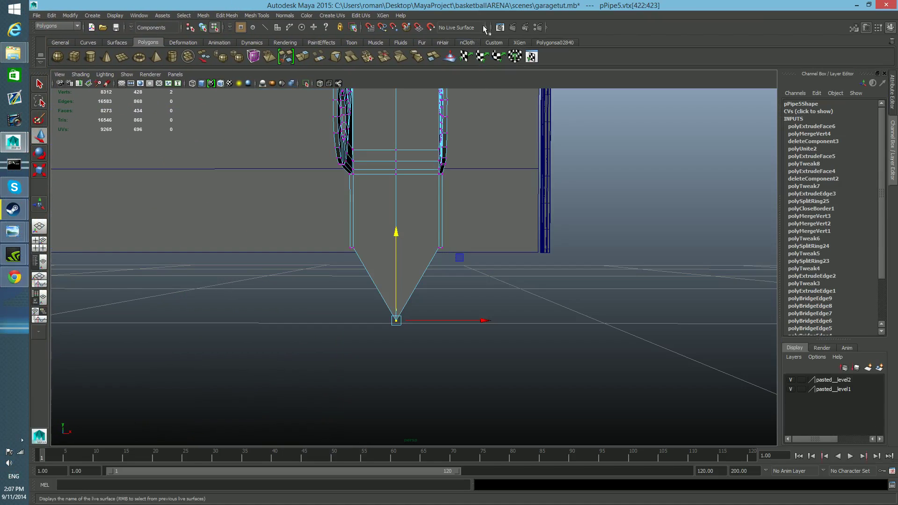
{"action": "left_click_drag", "start_coordinate": [495, 7], "coordinate": [220, 0]}
{"action": "left_click_drag", "start_coordinate": [694, 6], "coordinate": [273, 10]}
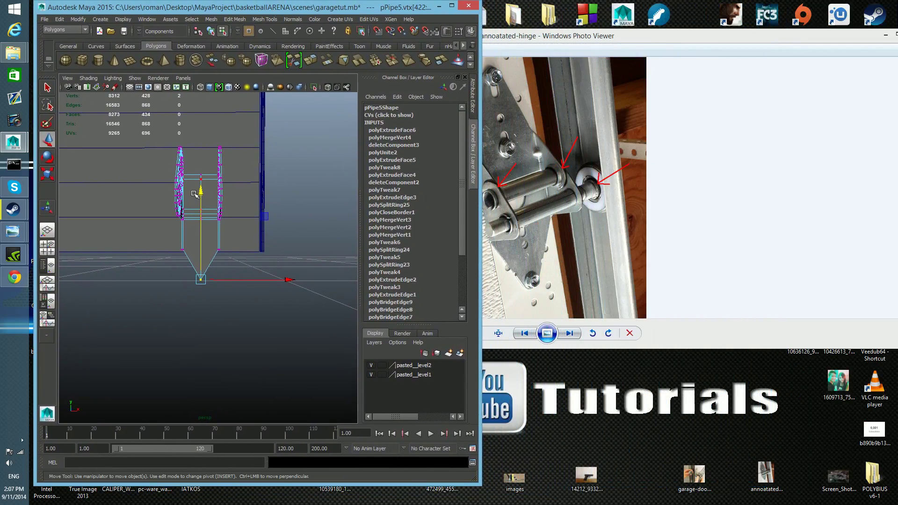
Undo the center vertex pull and the downward move of the extruded faces, and frame the lower edge.
{"action": "left_click_drag", "start_coordinate": [160, 241], "coordinate": [250, 264]}
{"action": "key", "text": "ctrl+z"}
{"action": "key", "text": "ctrl+z"}
{"action": "key", "text": "ctrl+z"}
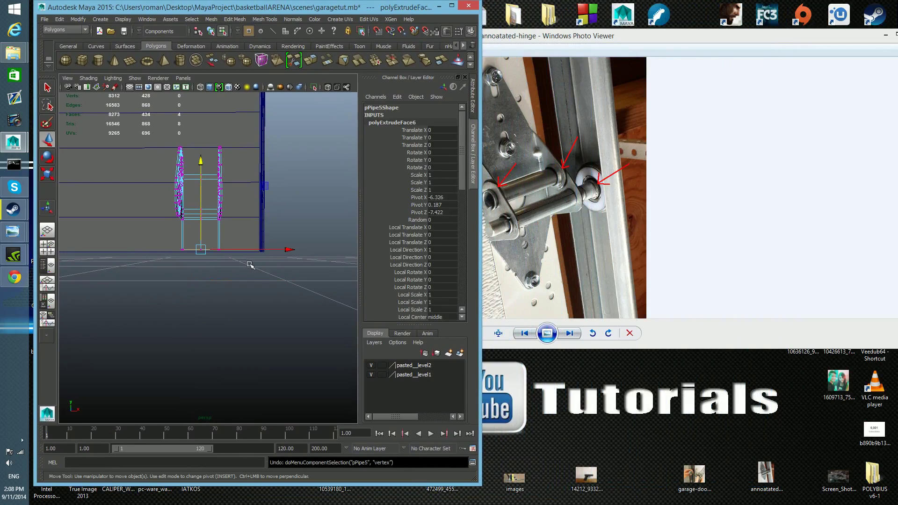
{"action": "scroll", "coordinate": [243, 276], "scroll_direction": "up", "scroll_amount": 5}
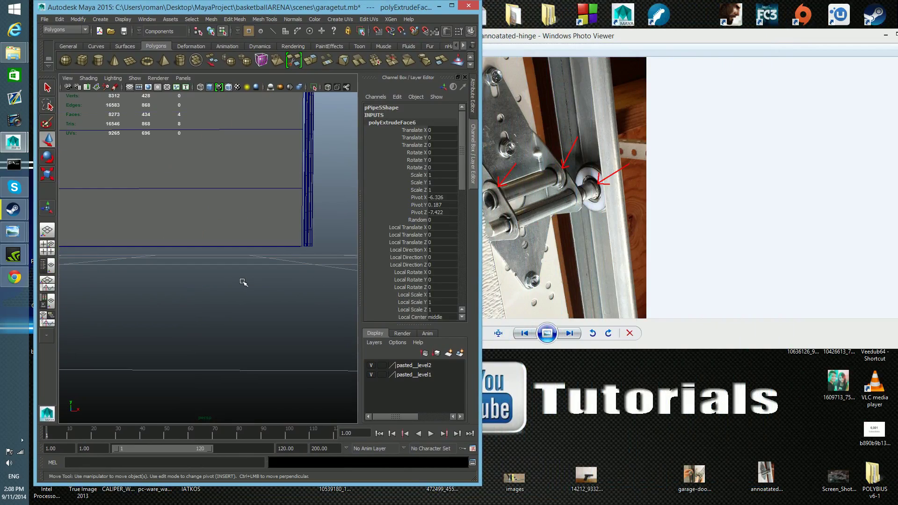
{"action": "middle_click_drag", "start_coordinate": [243, 280], "coordinate": [97, 317], "text": "alt"}
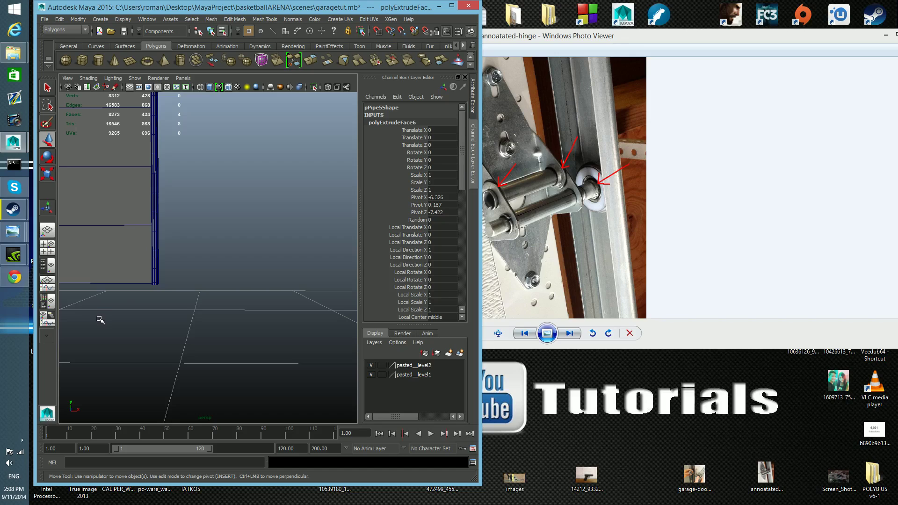
{"action": "key", "text": "f"}
Pull the center vertices of the plate's lower edge down to form a pointed tip below the flanges.
{"action": "right_click_drag", "start_coordinate": [241, 244], "coordinate": [219, 239]}
{"action": "left_click_drag", "start_coordinate": [192, 252], "coordinate": [225, 283]}
{"action": "left_click_drag", "start_coordinate": [208, 170], "coordinate": [225, 335]}
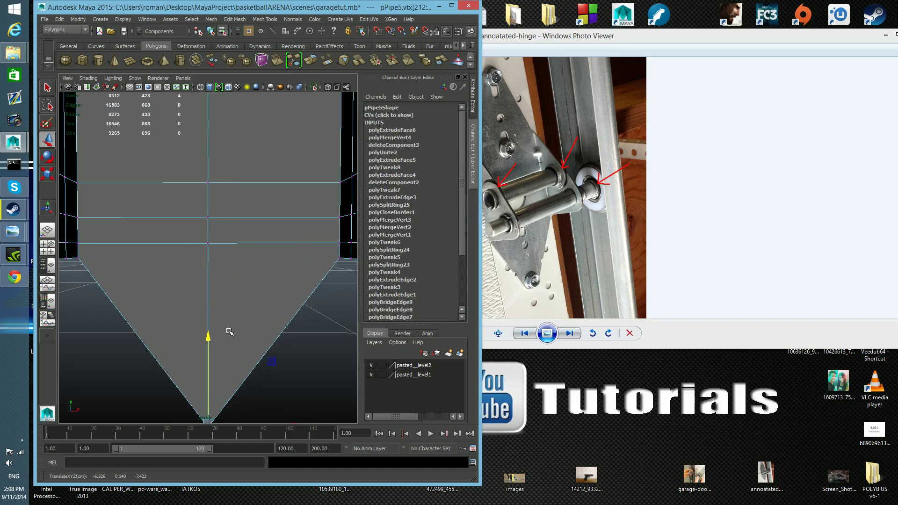
{"action": "mouse_move", "coordinate": [239, 328]}
{"action": "right_mouse_down", "text": "alt"}
{"action": "mouse_move", "coordinate": [230, 316]}
{"action": "mouse_move", "coordinate": [244, 330]}
{"action": "right_mouse_up", "text": "alt"}
{"action": "left_click_drag", "start_coordinate": [208, 203], "coordinate": [212, 214]}
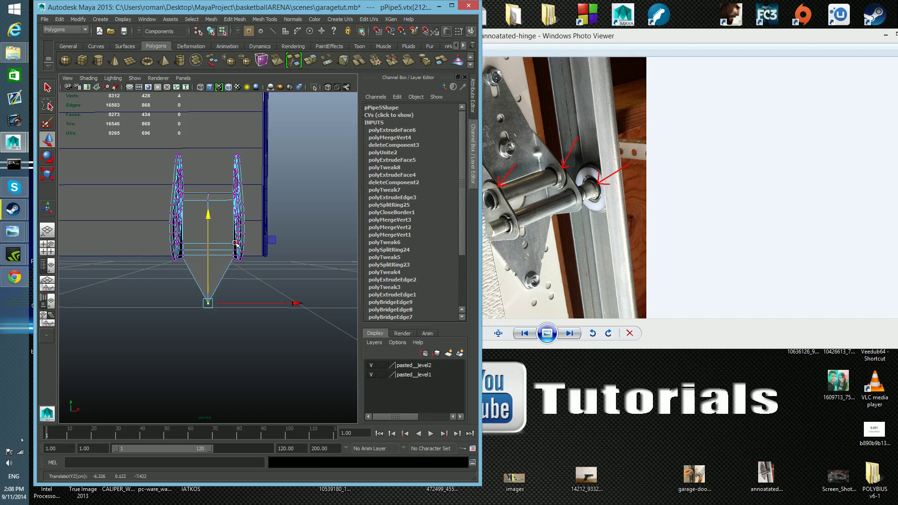
Return the hinge to object selection and maximize the modeling window again.
{"action": "key", "text": "F8"}
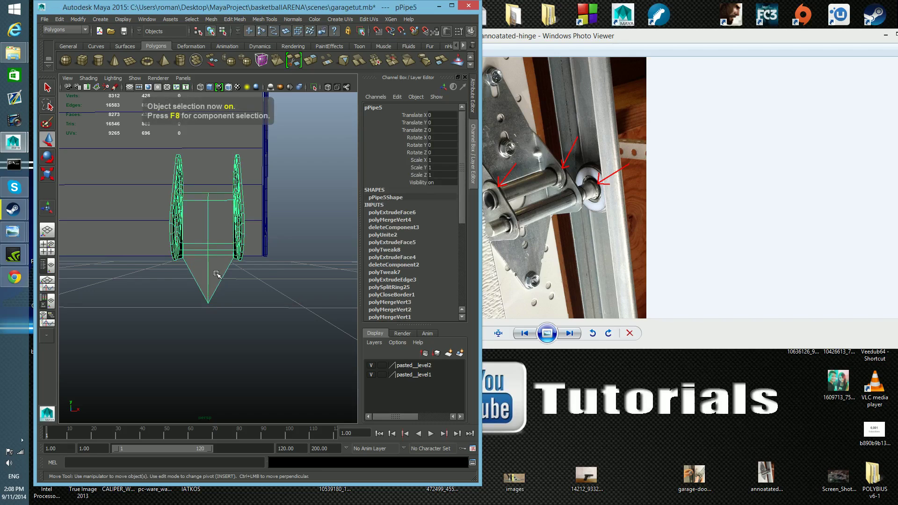
{"action": "key", "text": "space"}
{"action": "key", "text": "space"}
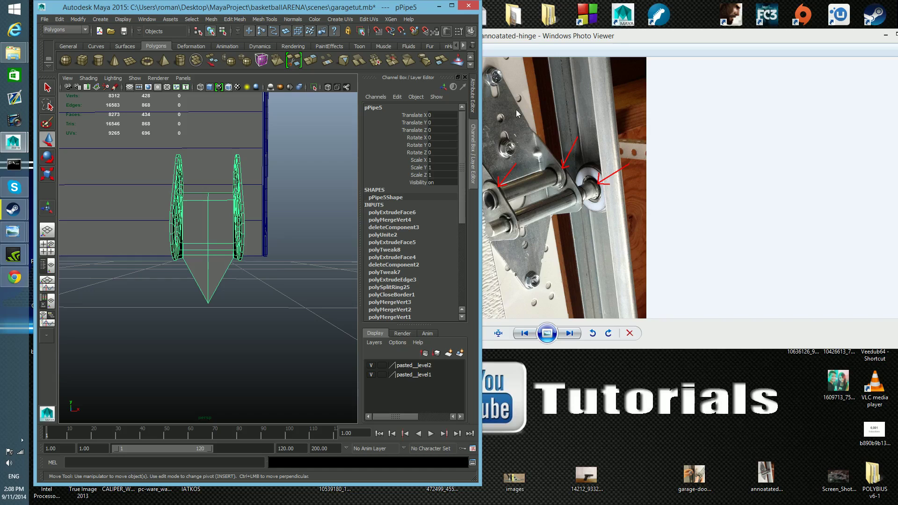
{"action": "left_click", "coordinate": [452, 9]}
Try a bevel on the short edge at the plate's pointed tip, inspect it, and undo it.
{"action": "left_click_drag", "start_coordinate": [484, 298], "coordinate": [475, 233], "text": "alt"}
{"action": "scroll", "coordinate": [451, 275], "scroll_direction": "up", "scroll_amount": 3}
{"action": "right_click_drag", "start_coordinate": [425, 266], "coordinate": [425, 245]}
{"action": "left_click", "coordinate": [412, 273]}
{"action": "left_click_drag", "start_coordinate": [411, 275], "coordinate": [424, 314], "text": "alt"}
{"action": "right_click_drag", "start_coordinate": [424, 314], "coordinate": [463, 318], "text": "shift"}
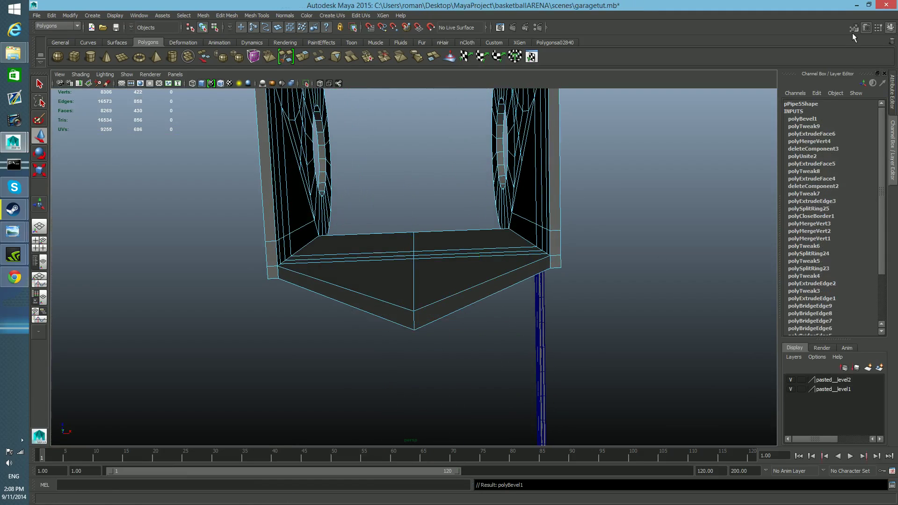
{"action": "left_click", "coordinate": [865, 29]}
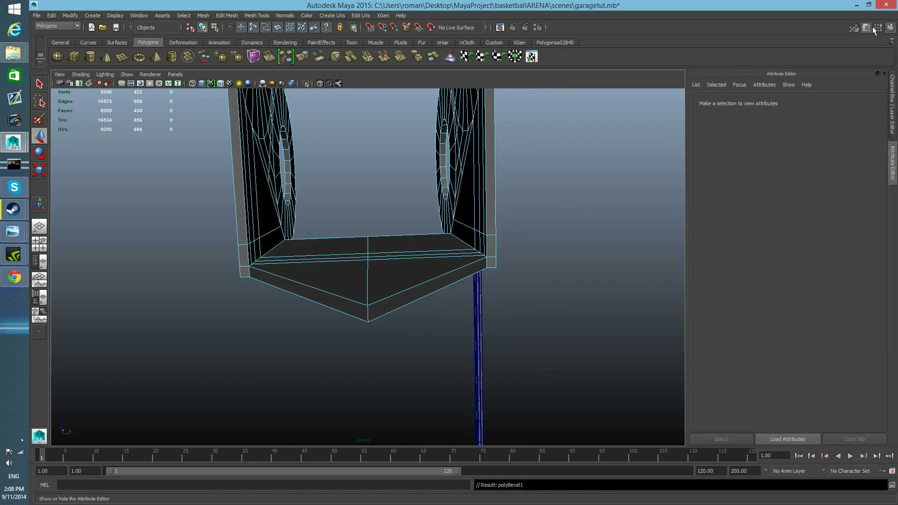
{"action": "left_click", "coordinate": [866, 28]}
{"action": "mouse_move", "coordinate": [462, 308]}
{"action": "left_mouse_down", "text": "alt"}
{"action": "mouse_move", "coordinate": [461, 287]}
{"action": "mouse_move", "coordinate": [461, 308]}
{"action": "left_mouse_up", "text": "alt"}
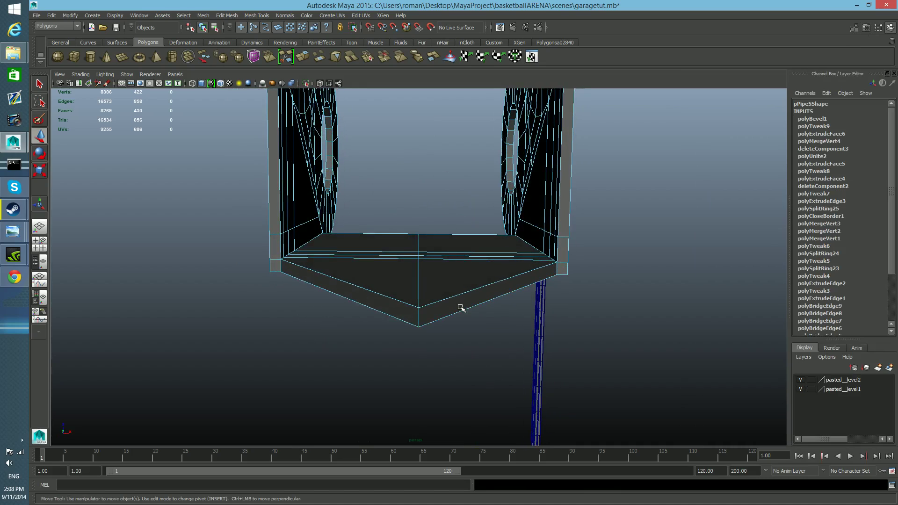
{"action": "key", "text": "ctrl+z"}
{"action": "key", "text": "ctrl+z"}
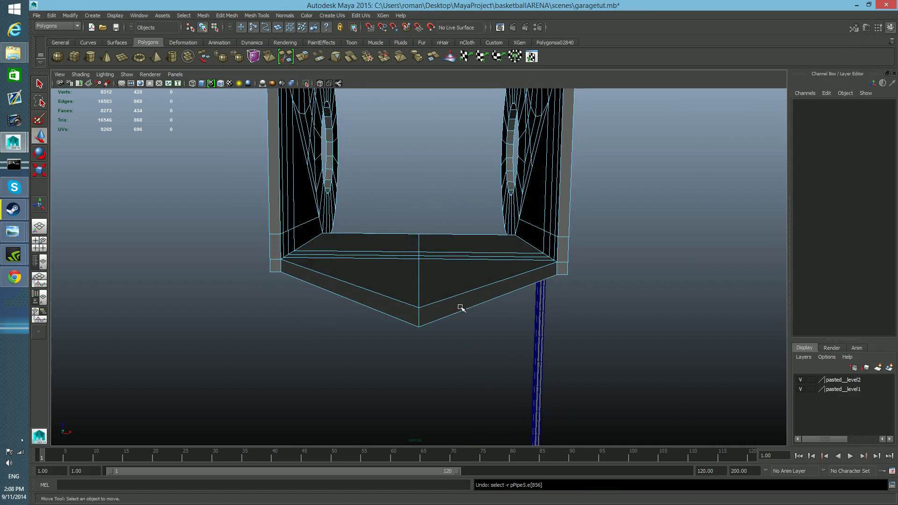
Bevel the short edge at the plate's tip with a fractional width of 0.5 and 5 segments, and inspect the tip.
{"action": "left_click", "coordinate": [421, 310]}
{"action": "left_click_drag", "start_coordinate": [422, 319], "coordinate": [421, 322], "text": "alt"}
{"action": "right_click", "coordinate": [425, 335], "text": "shift"}
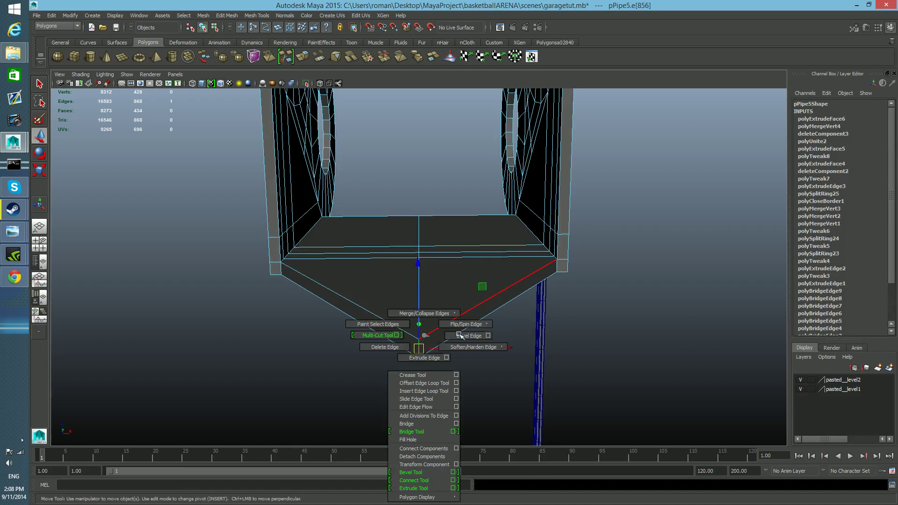
{"action": "left_click", "coordinate": [488, 336]}
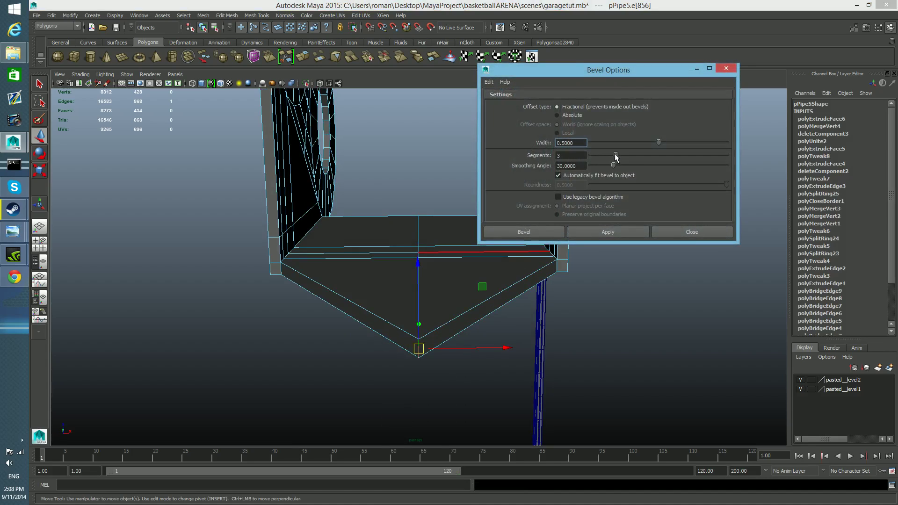
{"action": "left_click", "coordinate": [616, 232]}
{"action": "left_click", "coordinate": [688, 232]}
{"action": "left_click_drag", "start_coordinate": [391, 320], "coordinate": [416, 379], "text": "alt"}
{"action": "left_click_drag", "start_coordinate": [415, 302], "coordinate": [441, 307], "text": "alt"}
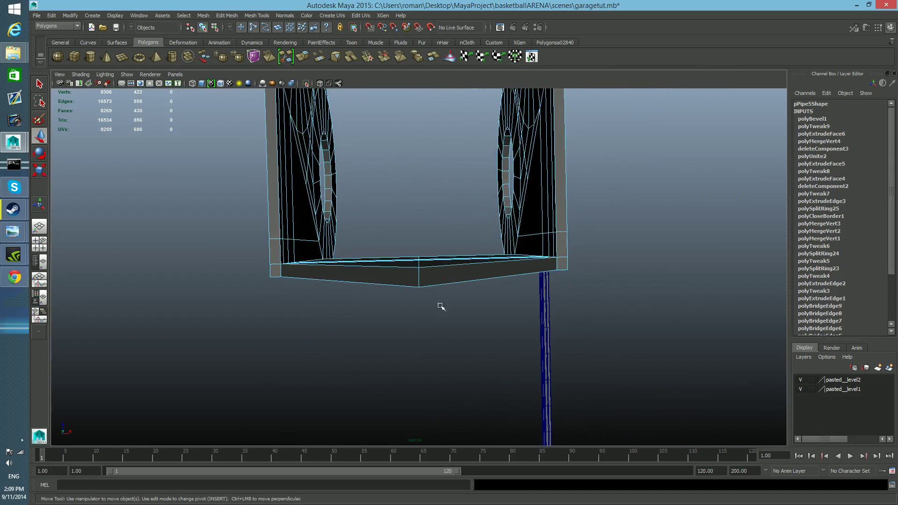
Show the tool settings and expand the new bevel's attributes in the hinge's construction history.
{"action": "left_click", "coordinate": [868, 29]}
{"action": "left_click", "coordinate": [867, 29]}
{"action": "left_click", "coordinate": [878, 28]}
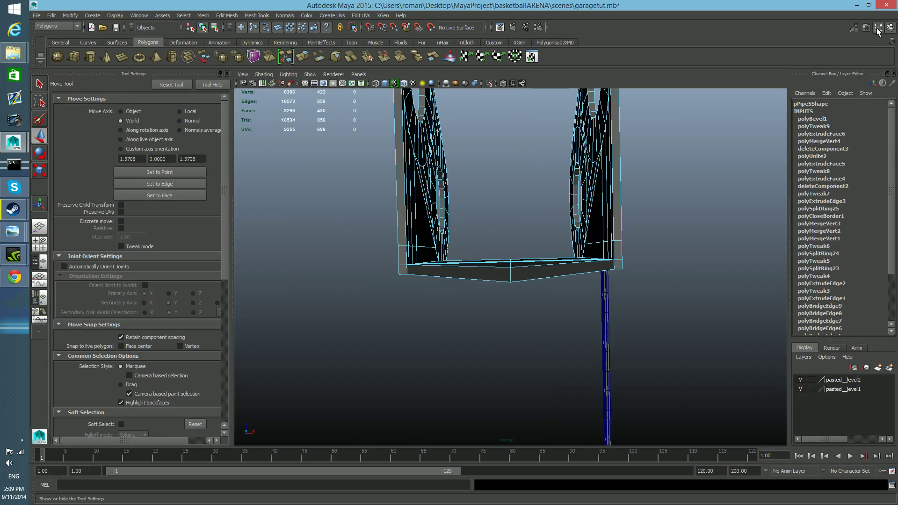
{"action": "left_click", "coordinate": [878, 28]}
{"action": "left_click", "coordinate": [878, 28]}
{"action": "left_click", "coordinate": [818, 120]}
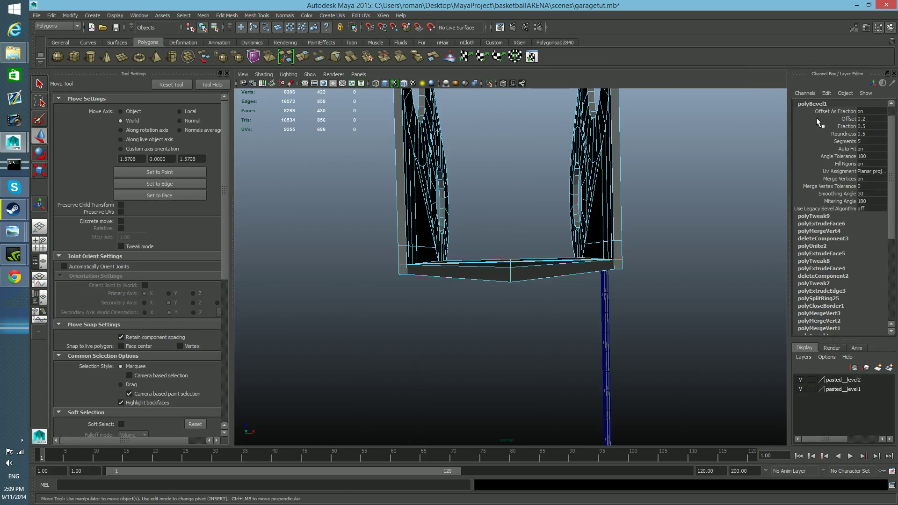
Try a fraction of 1 for the tip bevel, restore it, and open the segment count for editing.
{"action": "left_click", "coordinate": [848, 127]}
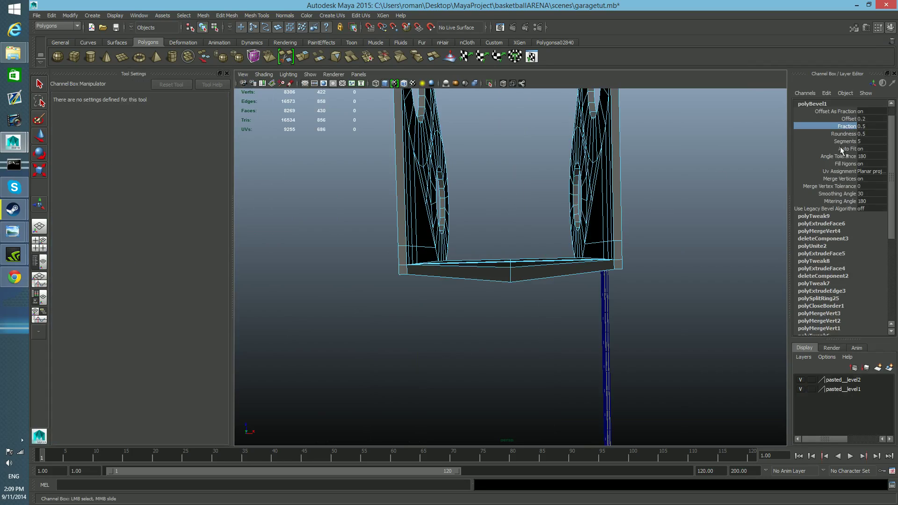
{"action": "double_click", "coordinate": [863, 126]}
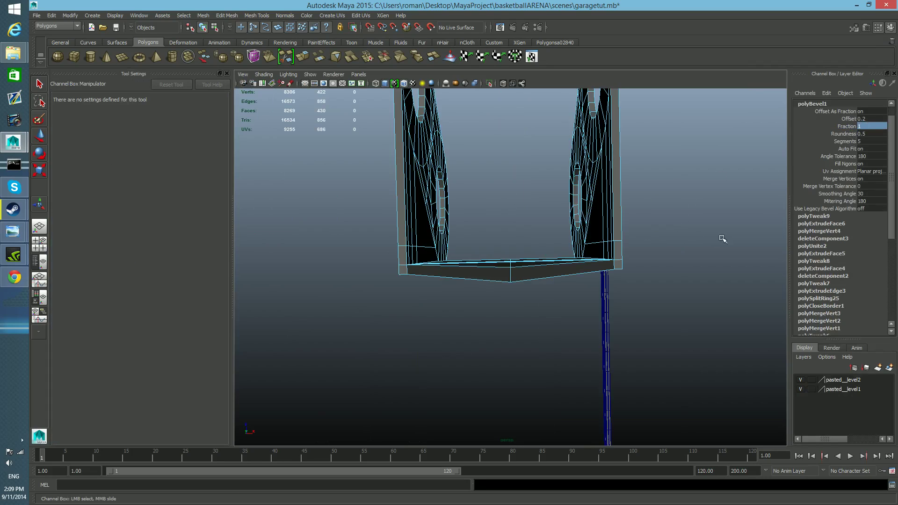
{"action": "double_click", "coordinate": [861, 134]}
{"action": "key", "text": "Return"}
{"action": "left_click", "coordinate": [862, 141]}
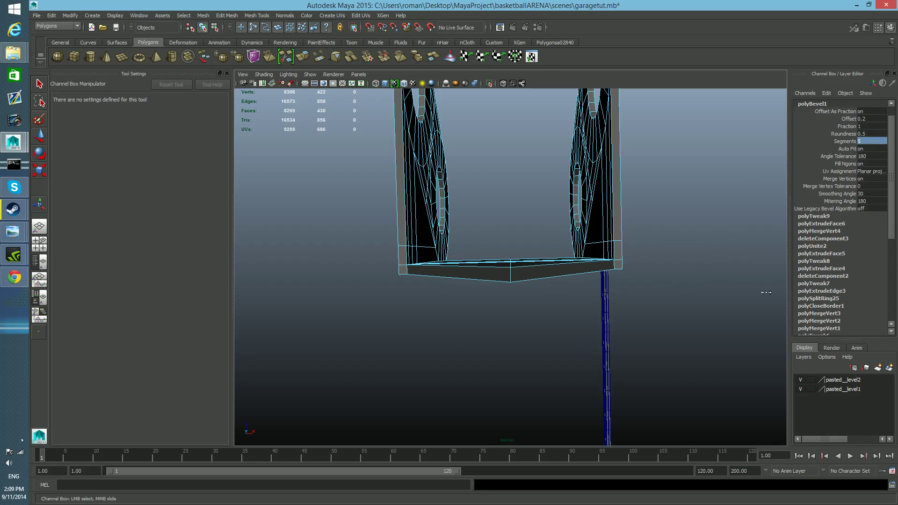
Change the tip bevel's offset, return to object selection, and inspect the plate's pointed tip.
{"action": "left_click", "coordinate": [851, 119]}
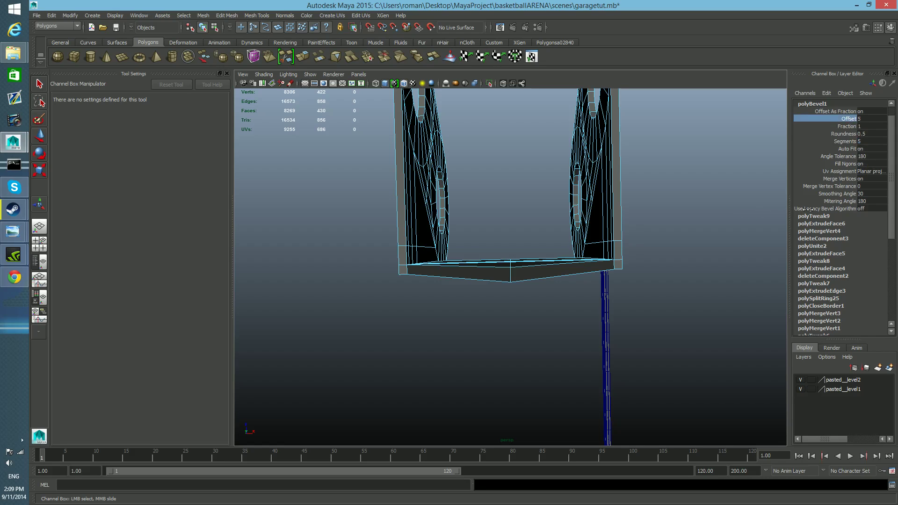
{"action": "key", "text": "F8"}
{"action": "key", "text": "w"}
{"action": "left_click_drag", "start_coordinate": [560, 260], "coordinate": [557, 341], "text": "alt"}
{"action": "mouse_move", "coordinate": [557, 341]}
{"action": "middle_mouse_down", "text": "alt"}
{"action": "mouse_move", "coordinate": [555, 307]}
{"action": "mouse_move", "coordinate": [554, 338]}
{"action": "middle_mouse_up", "text": "alt"}
{"action": "mouse_move", "coordinate": [554, 338]}
{"action": "left_mouse_down", "text": "alt"}
{"action": "mouse_move", "coordinate": [526, 337]}
{"action": "mouse_move", "coordinate": [540, 342]}
{"action": "left_mouse_up", "text": "alt"}
{"action": "middle_click_drag", "start_coordinate": [540, 343], "coordinate": [534, 363], "text": "alt"}
{"action": "right_click_drag", "start_coordinate": [534, 363], "coordinate": [489, 359], "text": "alt"}
{"action": "mouse_move", "coordinate": [490, 359]}
{"action": "left_mouse_down", "text": "alt"}
{"action": "mouse_move", "coordinate": [542, 362]}
{"action": "mouse_move", "coordinate": [512, 362]}
{"action": "mouse_move", "coordinate": [459, 325]}
{"action": "mouse_move", "coordinate": [373, 373]}
{"action": "mouse_move", "coordinate": [456, 379]}
{"action": "mouse_move", "coordinate": [381, 387]}
{"action": "mouse_move", "coordinate": [487, 381]}
{"action": "mouse_move", "coordinate": [511, 391]}
{"action": "mouse_move", "coordinate": [487, 371]}
{"action": "left_mouse_up", "text": "alt"}
{"action": "right_click_drag", "start_coordinate": [487, 371], "coordinate": [533, 372], "text": "alt"}
{"action": "middle_click_drag", "start_coordinate": [532, 373], "coordinate": [539, 372], "text": "alt"}
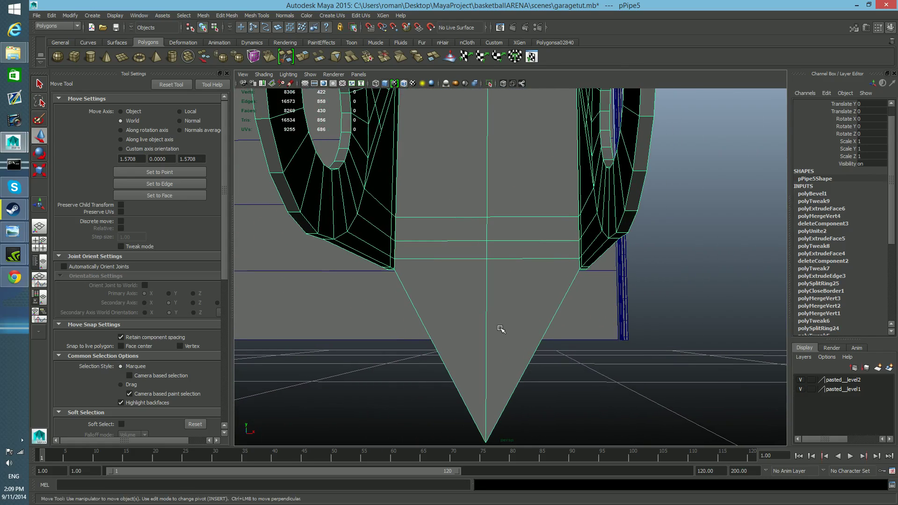
Examine the hinge's connecting plate and ringed side flanges from the front, side and above.
{"action": "right_click", "coordinate": [536, 345]}
{"action": "right_click_drag", "start_coordinate": [535, 292], "coordinate": [508, 284]}
{"action": "right_click", "coordinate": [504, 290]}
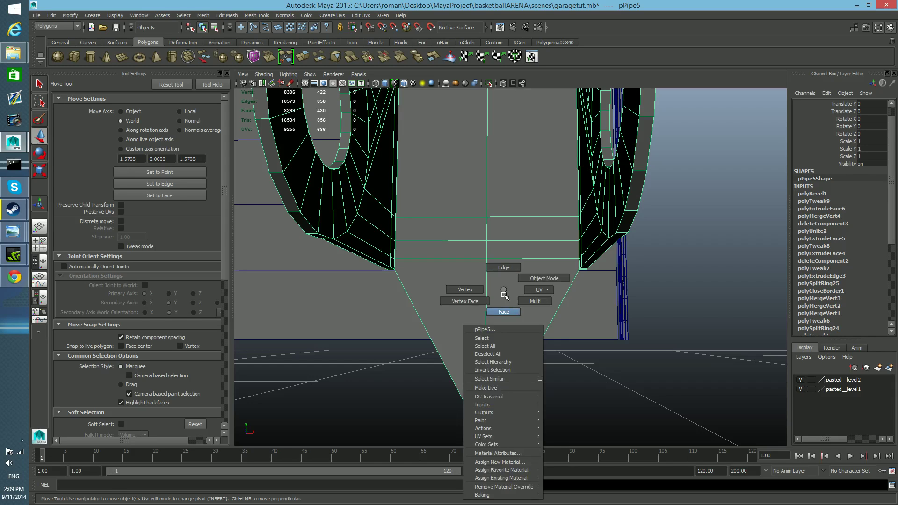
{"action": "left_click", "coordinate": [503, 312]}
{"action": "left_click_drag", "start_coordinate": [501, 311], "coordinate": [524, 349], "text": "alt"}
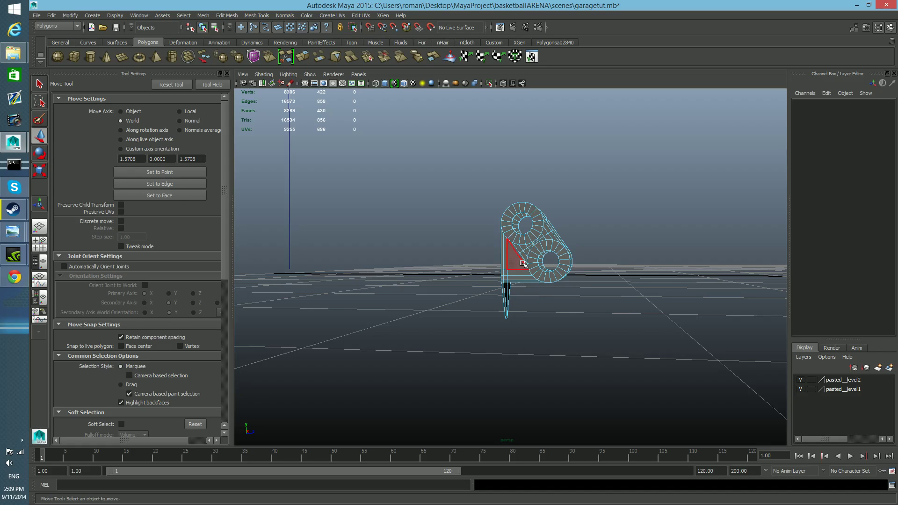
{"action": "key", "text": "F8"}
{"action": "left_click_drag", "start_coordinate": [516, 267], "coordinate": [440, 305], "text": "alt"}
{"action": "right_click_drag", "start_coordinate": [440, 305], "coordinate": [517, 342], "text": "alt"}
{"action": "left_click_drag", "start_coordinate": [517, 342], "coordinate": [487, 343], "text": "alt"}
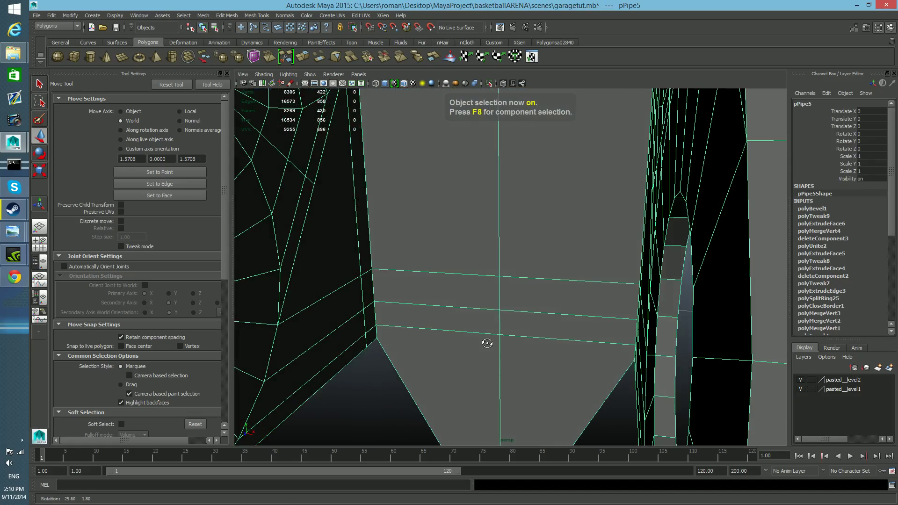
{"action": "right_click_drag", "start_coordinate": [488, 344], "coordinate": [407, 330], "text": "alt"}
{"action": "mouse_move", "coordinate": [529, 350]}
{"action": "left_mouse_down", "text": "alt"}
{"action": "mouse_move", "coordinate": [389, 324]}
{"action": "mouse_move", "coordinate": [581, 342]}
{"action": "mouse_move", "coordinate": [520, 334]}
{"action": "mouse_move", "coordinate": [533, 334]}
{"action": "left_mouse_up", "text": "alt"}
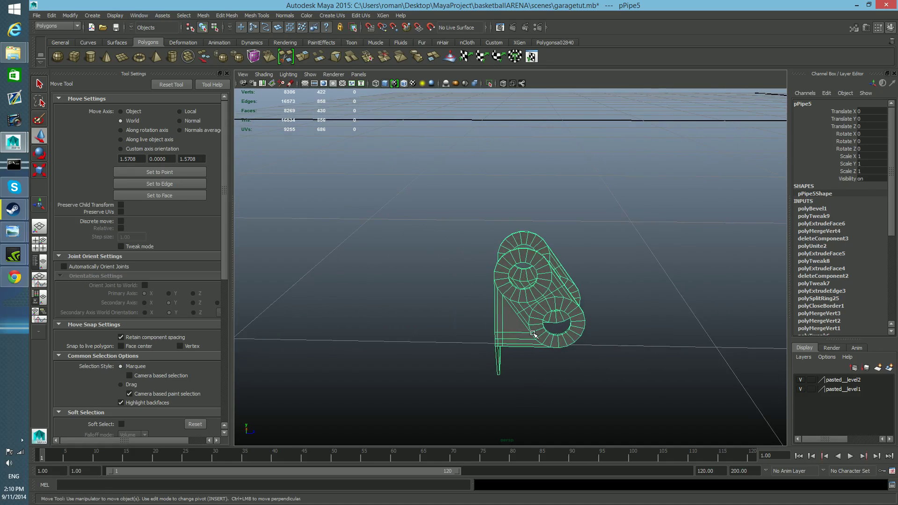
Duplicate the hinge and center the copy's pivot.
{"action": "key", "text": "ctrl+d"}
{"action": "left_click_drag", "start_coordinate": [533, 334], "coordinate": [518, 347], "text": "alt"}
{"action": "key", "text": "r"}
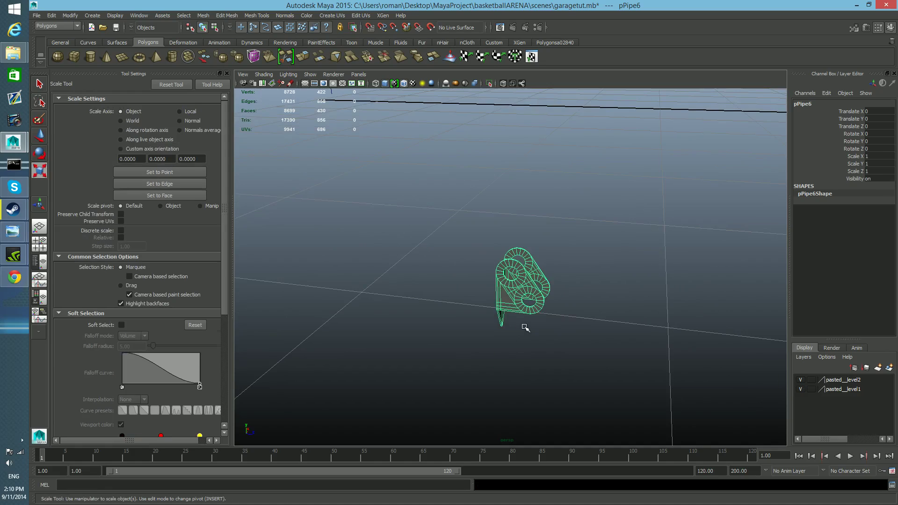
{"action": "left_click", "coordinate": [40, 153]}
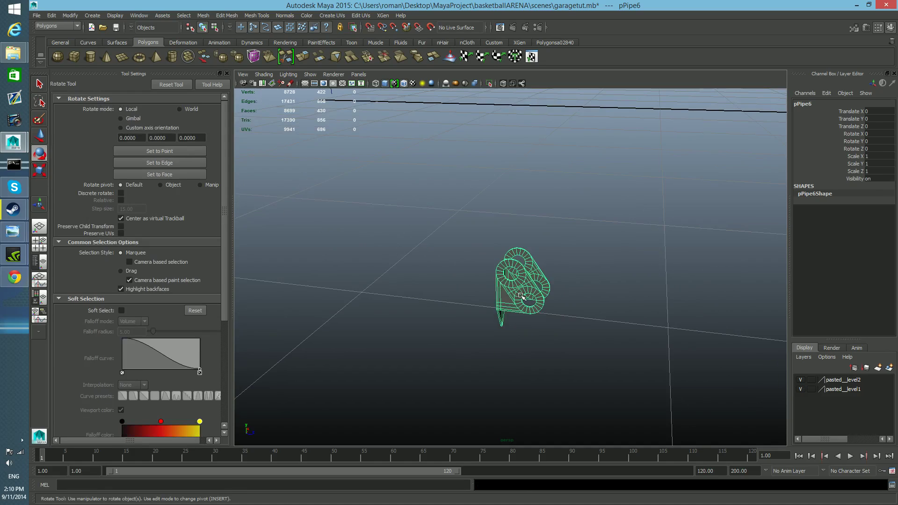
{"action": "key", "text": "w"}
{"action": "scroll", "coordinate": [521, 296], "scroll_direction": "down", "scroll_amount": 5}
{"action": "scroll", "coordinate": [521, 295], "scroll_direction": "up", "scroll_amount": 3}
{"action": "left_click", "coordinate": [74, 15]}
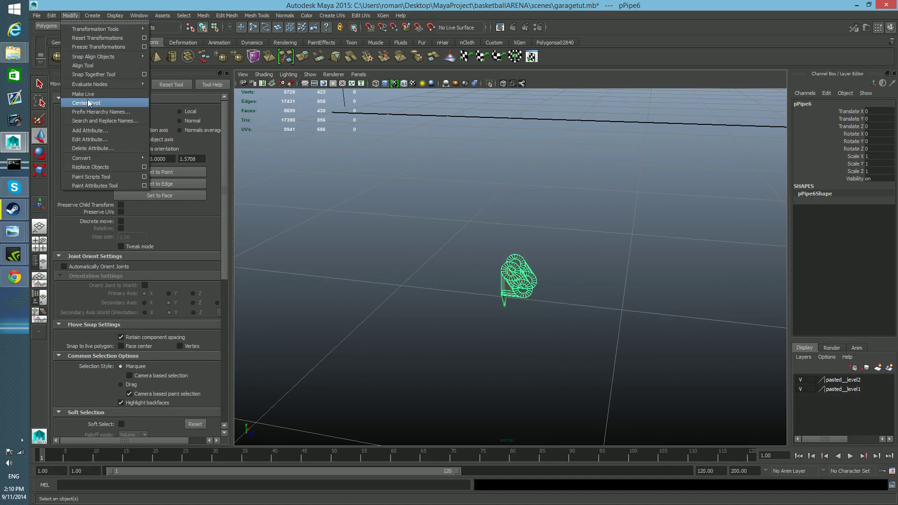
{"action": "left_click", "coordinate": [518, 305]}
Rotate the hinge copy to -180° about Z and raise it above the original to a Translate Y of 0.131.
{"action": "key", "text": "e"}
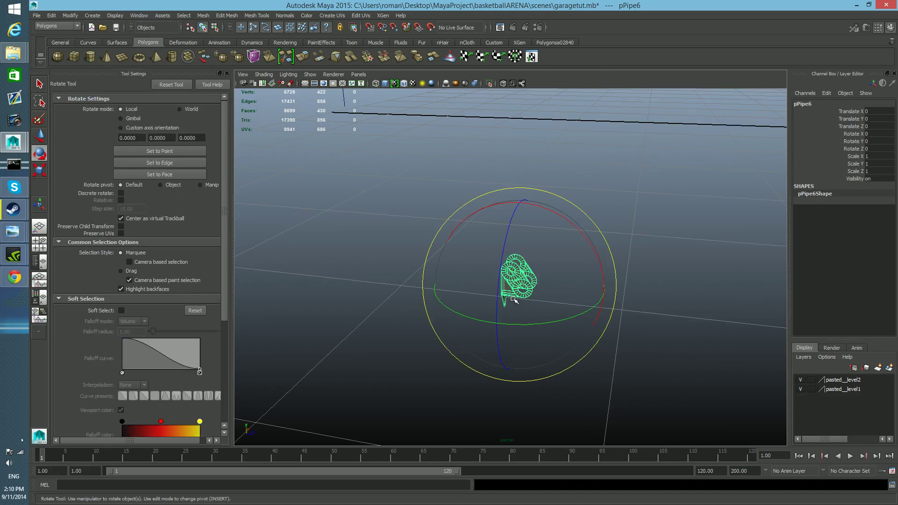
{"action": "key", "text": "j"}
{"action": "left_click_drag", "start_coordinate": [499, 276], "coordinate": [515, 240]}
{"action": "key", "text": "w"}
{"action": "right_click_drag", "start_coordinate": [563, 274], "coordinate": [641, 317], "text": "alt"}
{"action": "middle_click_drag", "start_coordinate": [564, 269], "coordinate": [551, 309], "text": "alt"}
{"action": "right_click_drag", "start_coordinate": [547, 306], "coordinate": [568, 326], "text": "alt"}
{"action": "left_click_drag", "start_coordinate": [526, 167], "coordinate": [528, 86]}
Try to delete the copy's upper ring and adjoining flange faces in the perspective view, and undo the deletions.
{"action": "middle_click_drag", "start_coordinate": [565, 157], "coordinate": [564, 232], "text": "alt"}
{"action": "right_click_drag", "start_coordinate": [565, 232], "coordinate": [558, 229]}
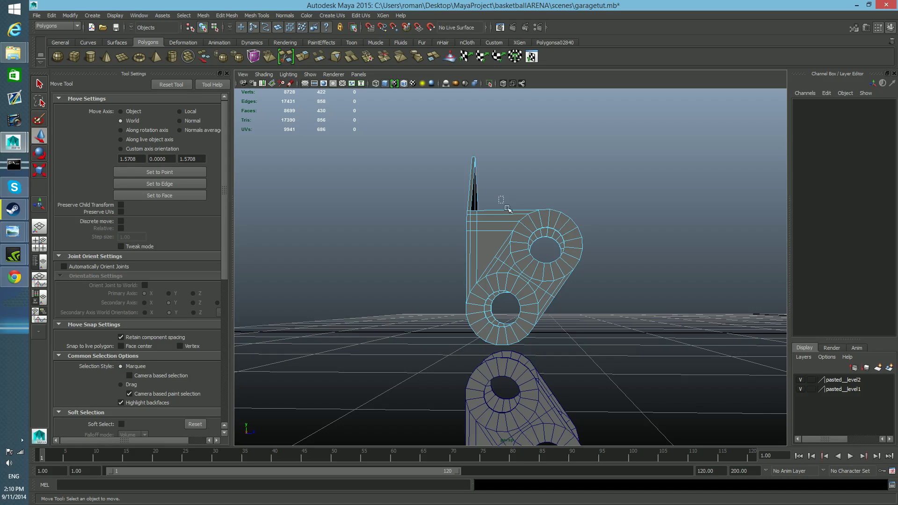
{"action": "left_click_drag", "start_coordinate": [506, 207], "coordinate": [598, 283]}
{"action": "left_click_drag", "start_coordinate": [616, 218], "coordinate": [491, 275]}
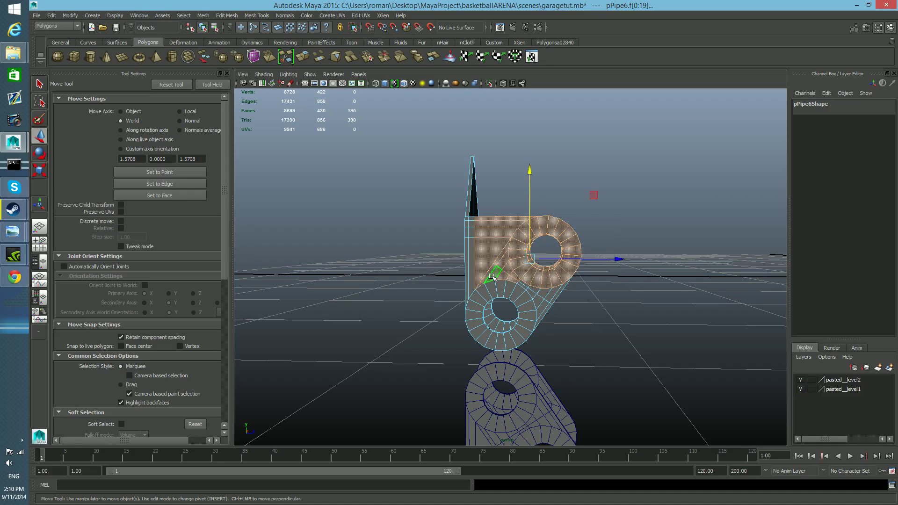
{"action": "key", "text": "Delete"}
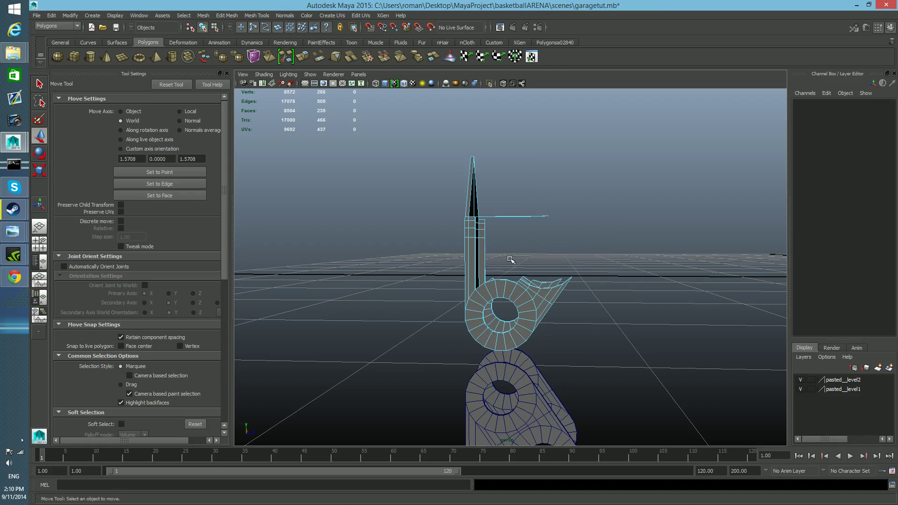
{"action": "left_click_drag", "start_coordinate": [504, 209], "coordinate": [586, 304]}
{"action": "key", "text": "Delete"}
{"action": "key", "text": "Delete"}
{"action": "key", "text": "ctrl+z"}
{"action": "key", "text": "ctrl+z"}
{"action": "key", "text": "ctrl+z"}
{"action": "key", "text": "ctrl+z"}
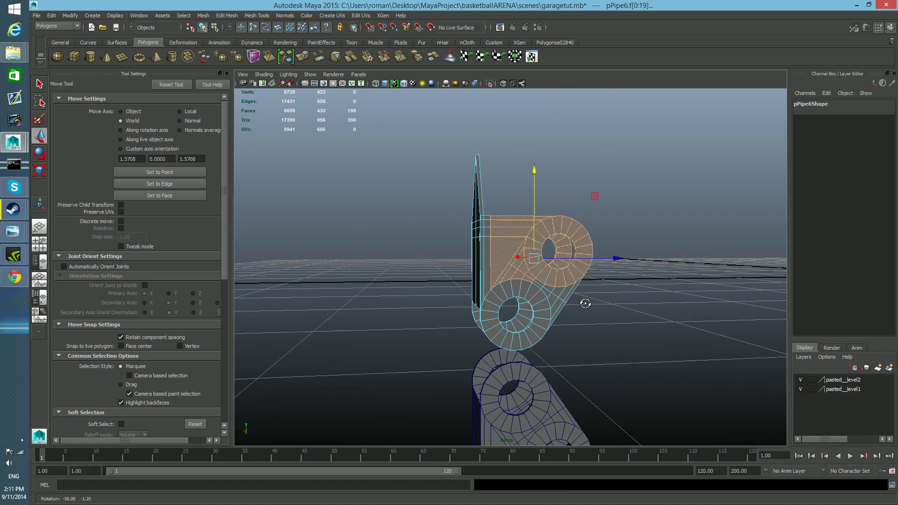
Delete the copy's upper rings and adjoining flange faces by selecting them in the orthographic side view.
{"action": "left_click", "coordinate": [39, 244]}
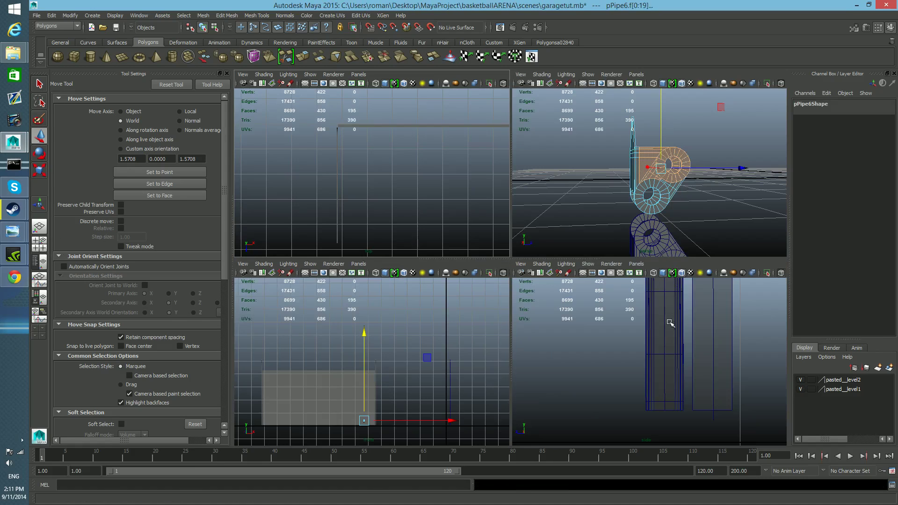
{"action": "scroll", "coordinate": [669, 325], "scroll_direction": "down", "scroll_amount": 10}
{"action": "key", "text": "space"}
{"action": "scroll", "coordinate": [574, 365], "scroll_direction": "up", "scroll_amount": 5}
{"action": "middle_click_drag", "start_coordinate": [500, 341], "coordinate": [635, 338], "text": "alt"}
{"action": "middle_click_drag", "start_coordinate": [538, 308], "coordinate": [624, 297], "text": "alt"}
{"action": "scroll", "coordinate": [591, 307], "scroll_direction": "up", "scroll_amount": 12}
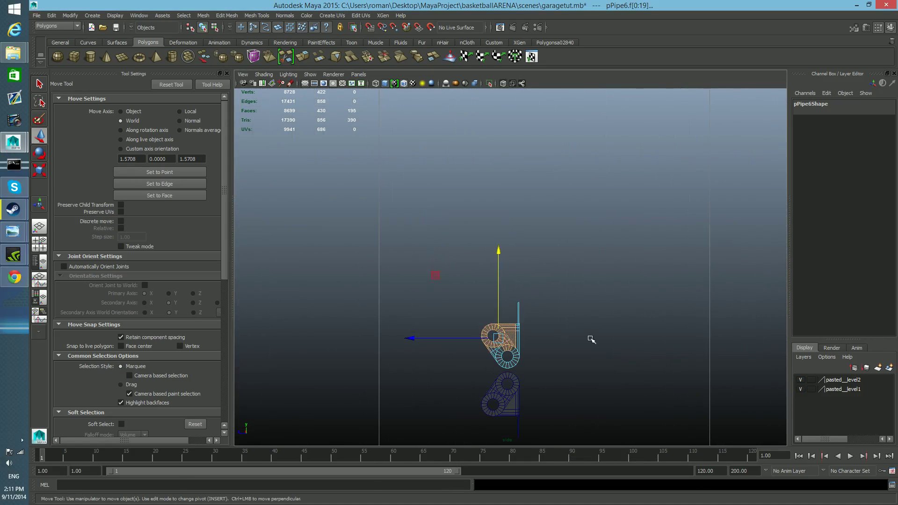
{"action": "middle_click_drag", "start_coordinate": [588, 352], "coordinate": [633, 260], "text": "alt"}
{"action": "left_click_drag", "start_coordinate": [428, 223], "coordinate": [558, 289]}
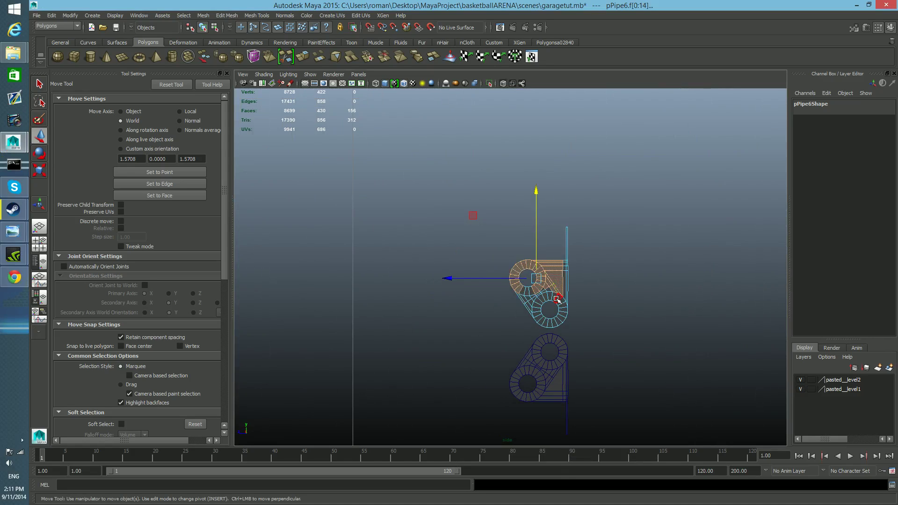
{"action": "key", "text": "Delete"}
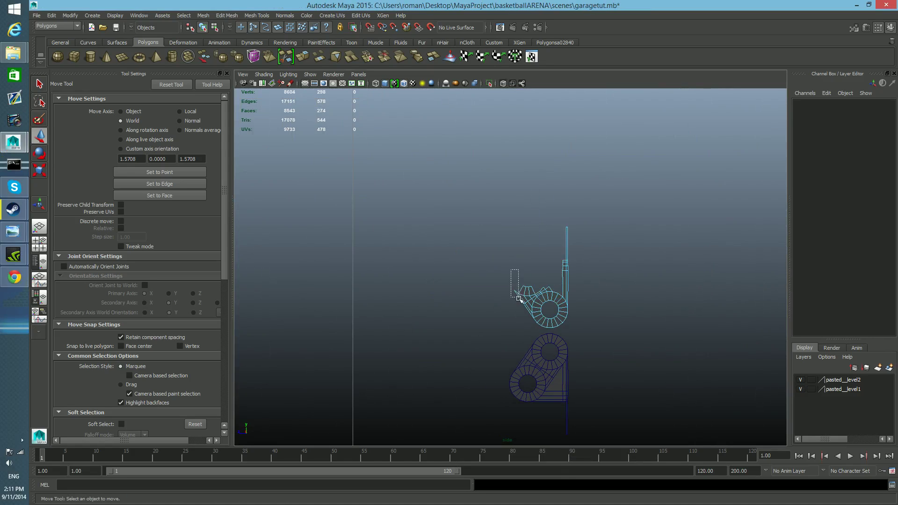
Delete the leftover faces around the copy's lower rings, keeping only the rings and the upright plate.
{"action": "double_click", "coordinate": [531, 313]}
{"action": "key", "text": "Delete"}
{"action": "double_click", "coordinate": [542, 295]}
{"action": "key", "text": "Delete"}
{"action": "left_click_drag", "start_coordinate": [539, 296], "coordinate": [540, 297]}
{"action": "left_click", "coordinate": [521, 308]}
{"action": "left_click_drag", "start_coordinate": [533, 292], "coordinate": [542, 294]}
{"action": "key", "text": "Delete"}
{"action": "key", "text": "Delete"}
Examine the trimmed copy's rings and upright plate in the perspective view.
{"action": "key", "text": "space"}
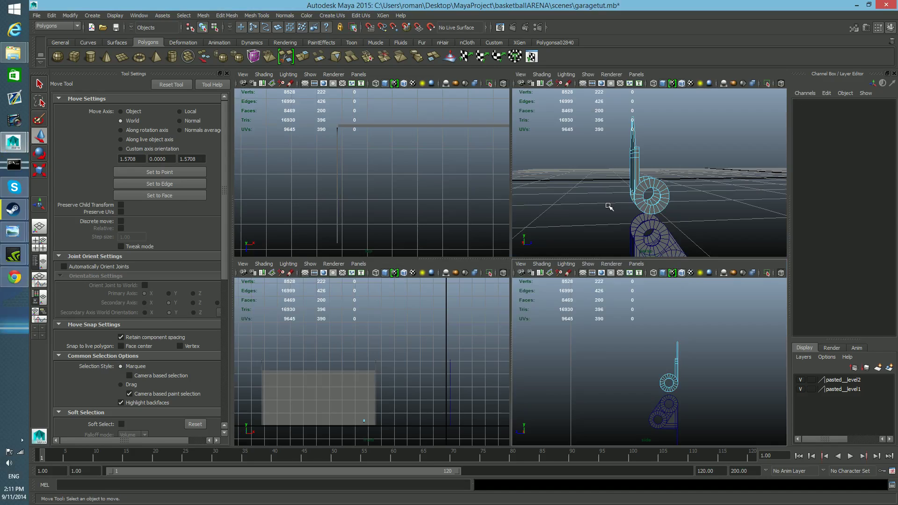
{"action": "key", "text": "space"}
{"action": "left_click_drag", "start_coordinate": [604, 255], "coordinate": [579, 273], "text": "alt"}
{"action": "right_click_drag", "start_coordinate": [579, 272], "coordinate": [572, 283], "text": "alt"}
{"action": "scroll", "coordinate": [572, 283], "scroll_direction": "up", "scroll_amount": 4}
{"action": "scroll", "coordinate": [574, 286], "scroll_direction": "down", "scroll_amount": 2}
{"action": "mouse_move", "coordinate": [574, 286]}
{"action": "left_mouse_down", "text": "alt"}
{"action": "mouse_move", "coordinate": [563, 282]}
{"action": "mouse_move", "coordinate": [569, 289]}
{"action": "left_mouse_up", "text": "alt"}
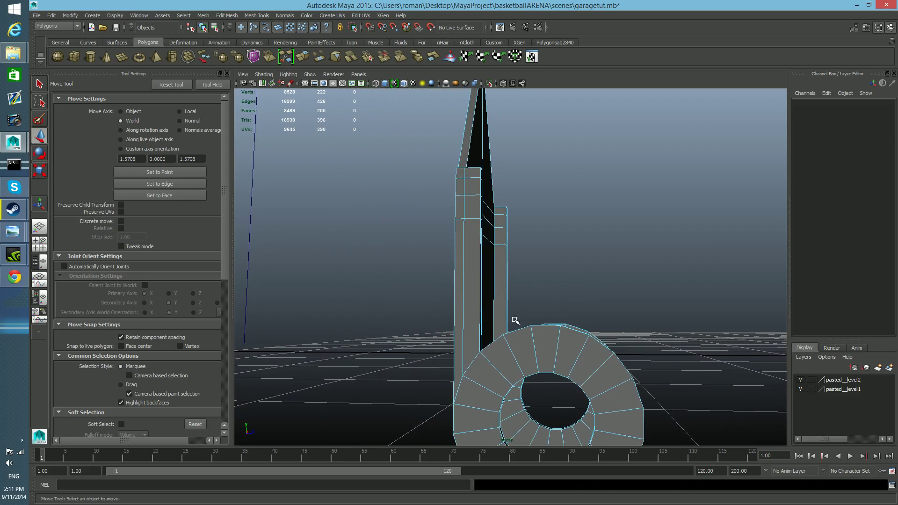
{"action": "left_click_drag", "start_coordinate": [485, 231], "coordinate": [534, 287], "text": "alt"}
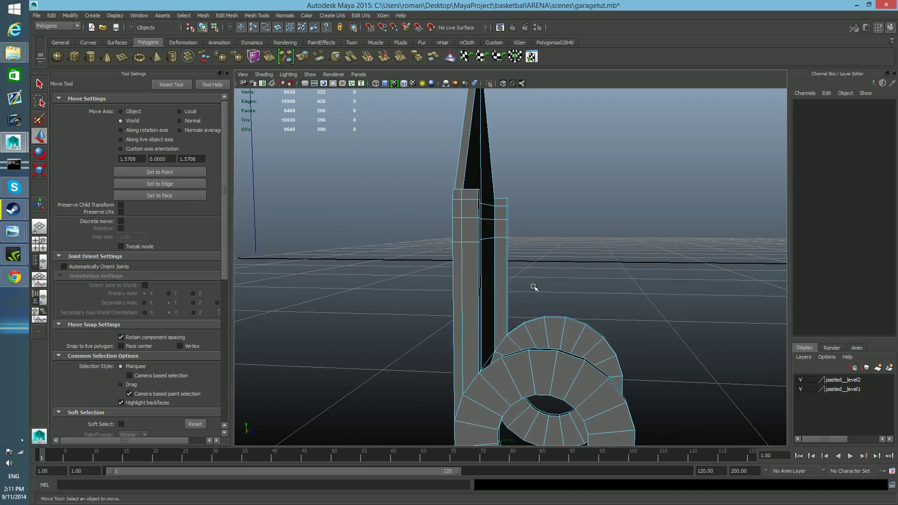
{"action": "middle_click_drag", "start_coordinate": [534, 287], "coordinate": [588, 238], "text": "alt"}
{"action": "right_click_drag", "start_coordinate": [626, 323], "coordinate": [538, 314], "text": "alt"}
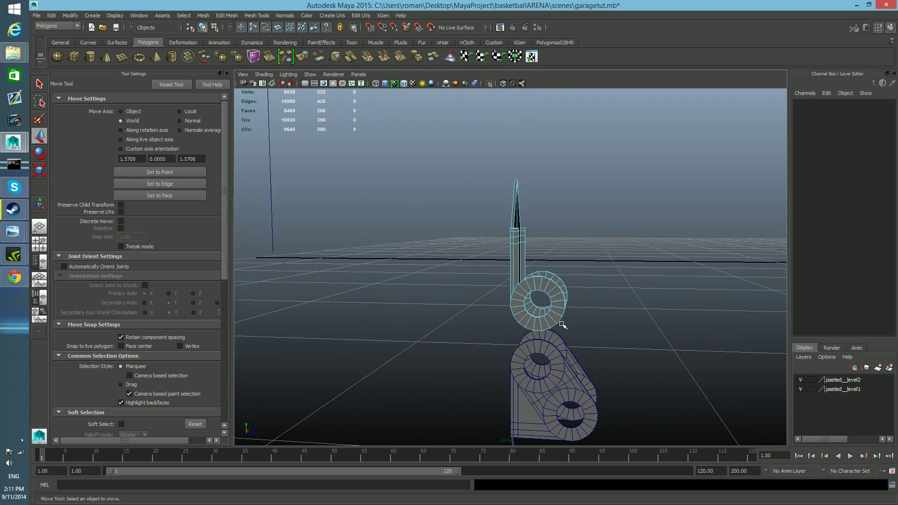
Show the copy's vertices from the front and check the annotated hinge photo for how the two halves fit.
{"action": "key", "text": "F8"}
{"action": "key", "text": "F8"}
{"action": "left_click_drag", "start_coordinate": [557, 165], "coordinate": [486, 281]}
{"action": "right_click_drag", "start_coordinate": [647, 314], "coordinate": [604, 301]}
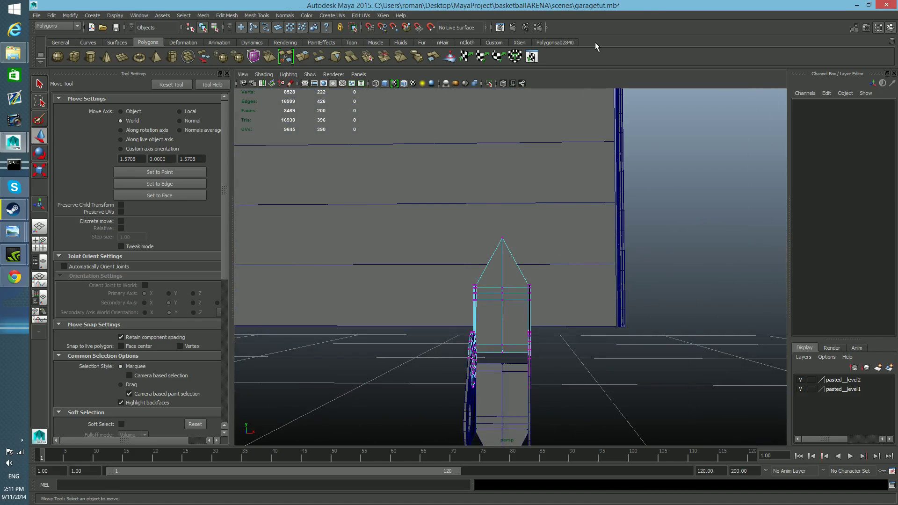
{"action": "left_click_drag", "start_coordinate": [655, 7], "coordinate": [226, 38]}
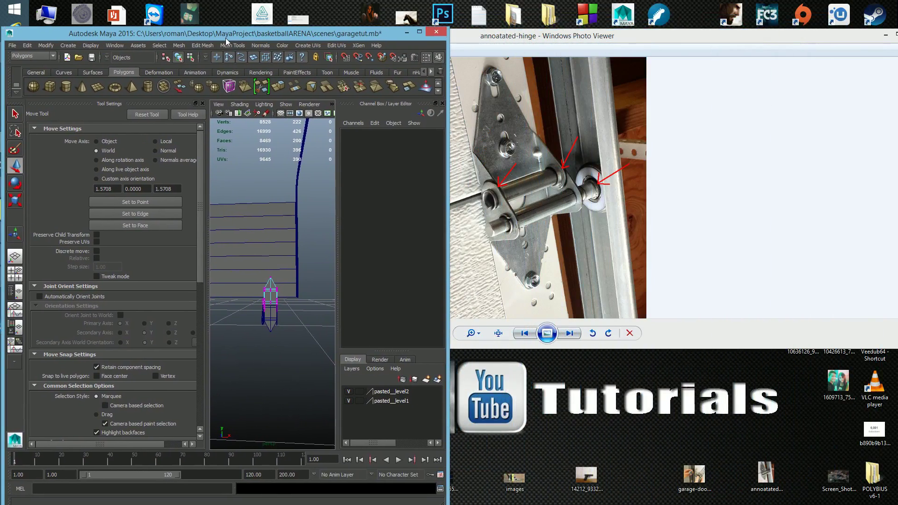
{"action": "left_click_drag", "start_coordinate": [225, 38], "coordinate": [363, 24]}
{"action": "left_click", "coordinate": [557, 18]}
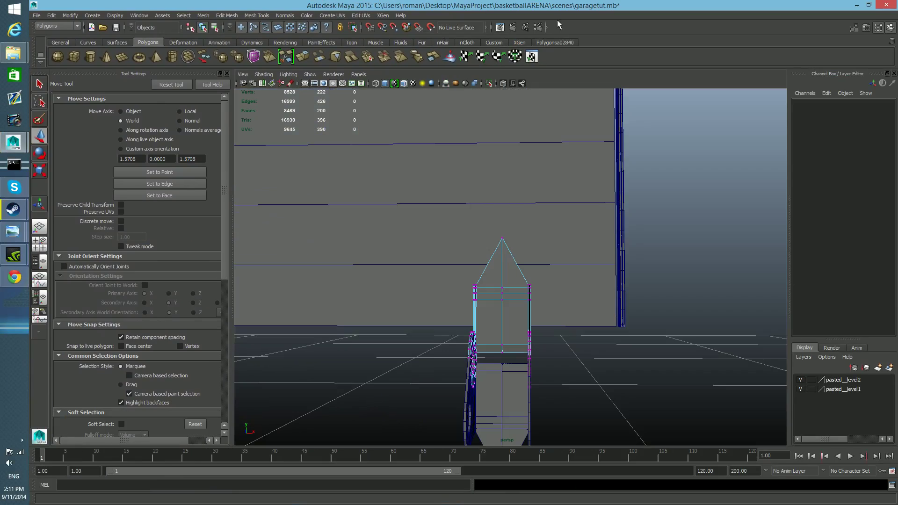
Select the vertices of the copy's two side flanges and scale them inward along X to fit between the original's flanges.
{"action": "mouse_move", "coordinate": [554, 326]}
{"action": "left_mouse_down", "text": "alt"}
{"action": "mouse_move", "coordinate": [589, 326]}
{"action": "mouse_move", "coordinate": [554, 325]}
{"action": "left_mouse_up", "text": "alt"}
{"action": "left_click_drag", "start_coordinate": [514, 261], "coordinate": [568, 389]}
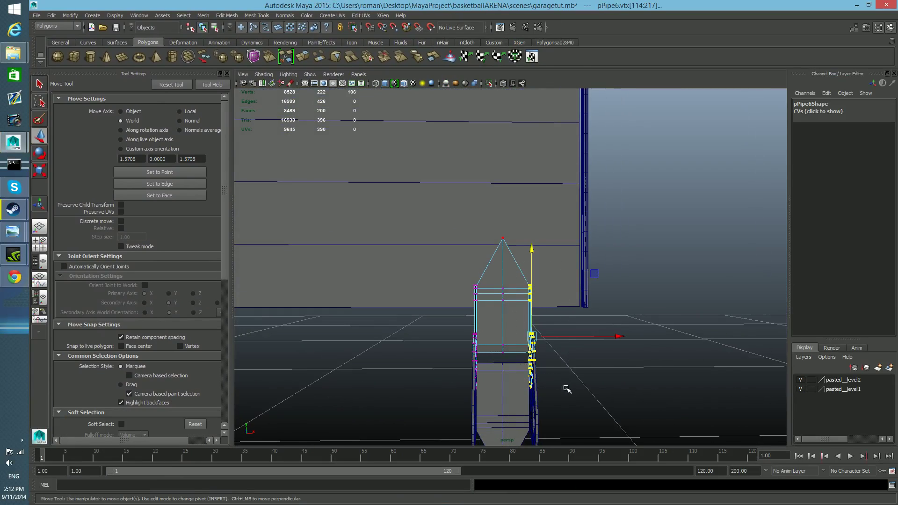
{"action": "left_click_drag", "start_coordinate": [405, 271], "coordinate": [493, 408]}
{"action": "key", "text": "r"}
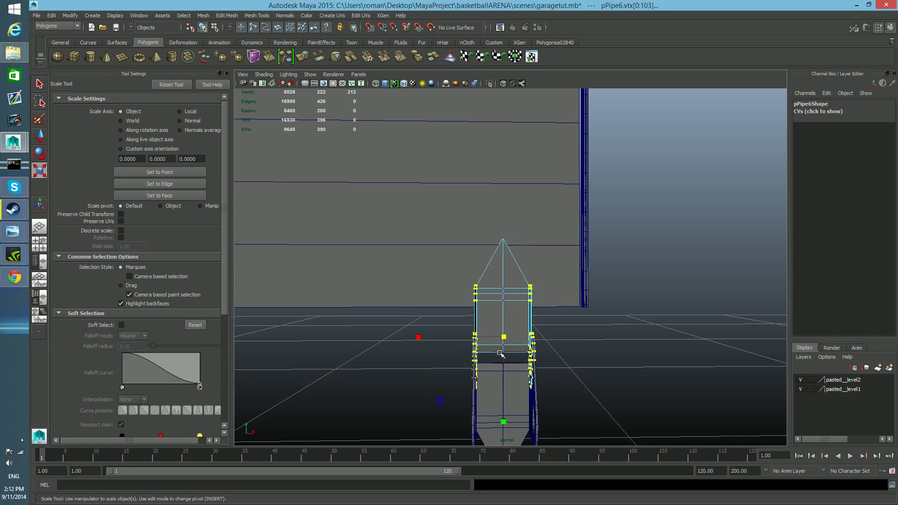
{"action": "left_click_drag", "start_coordinate": [419, 337], "coordinate": [463, 381]}
{"action": "right_click_drag", "start_coordinate": [463, 381], "coordinate": [488, 391], "text": "alt"}
{"action": "middle_click_drag", "start_coordinate": [487, 391], "coordinate": [494, 367], "text": "alt"}
{"action": "right_click_drag", "start_coordinate": [493, 366], "coordinate": [469, 367], "text": "alt"}
{"action": "middle_click_drag", "start_coordinate": [469, 367], "coordinate": [473, 353], "text": "alt"}
{"action": "left_click_drag", "start_coordinate": [474, 353], "coordinate": [520, 362], "text": "alt"}
{"action": "key", "text": "F8"}
{"action": "right_click_drag", "start_coordinate": [529, 357], "coordinate": [501, 353], "text": "alt"}
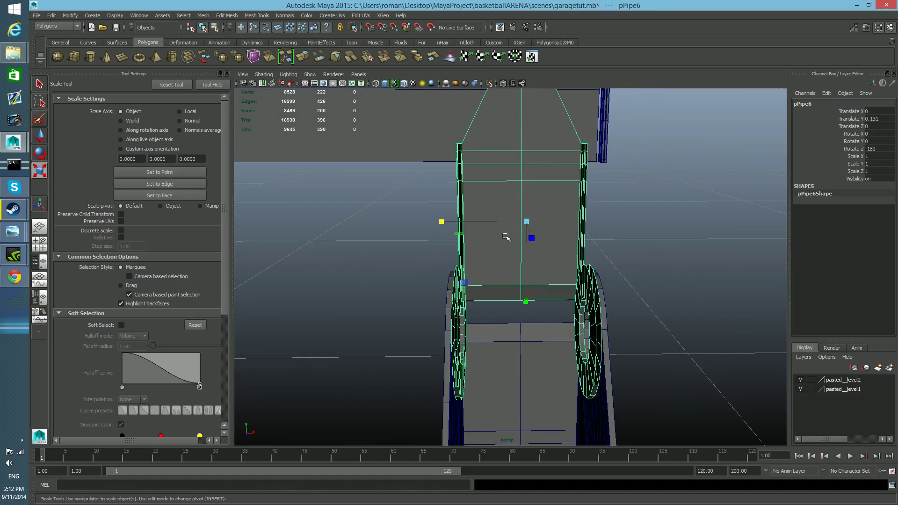
Raise the narrowed copy clear of the original hinge to a Translate Y of 0.215.
{"action": "scroll", "coordinate": [507, 236], "scroll_direction": "down", "scroll_amount": 5}
{"action": "key", "text": "w"}
{"action": "left_click_drag", "start_coordinate": [517, 156], "coordinate": [510, 87]}
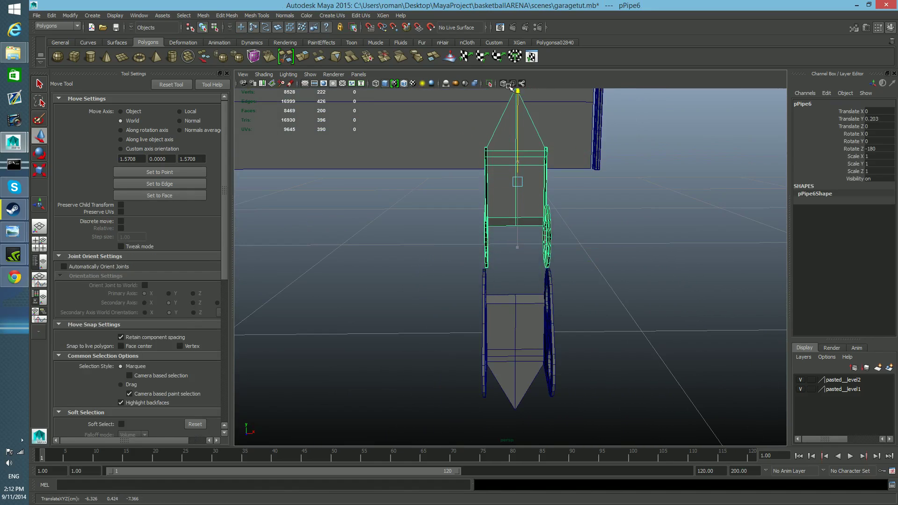
{"action": "left_click_drag", "start_coordinate": [507, 136], "coordinate": [508, 148]}
{"action": "left_click_drag", "start_coordinate": [509, 170], "coordinate": [507, 188], "text": "alt"}
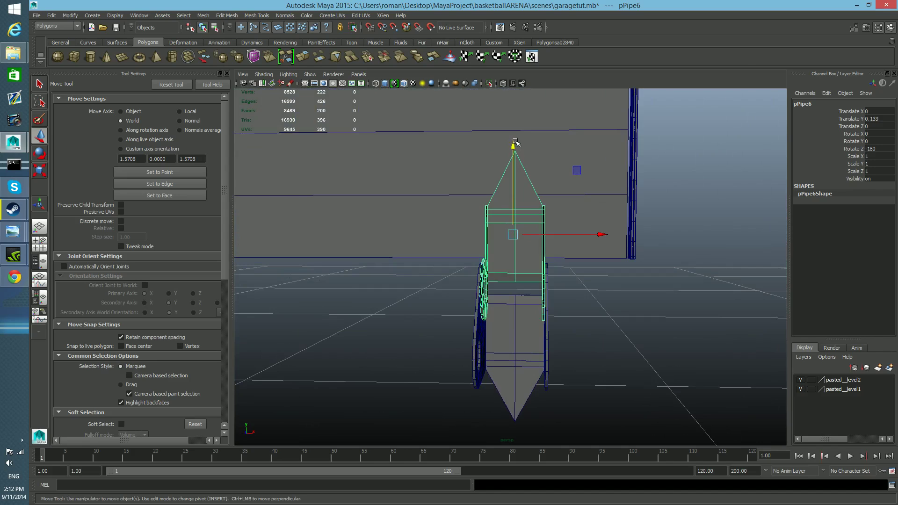
{"action": "left_click_drag", "start_coordinate": [507, 82], "coordinate": [506, 67]}
{"action": "middle_click_drag", "start_coordinate": [568, 180], "coordinate": [579, 257], "text": "alt"}
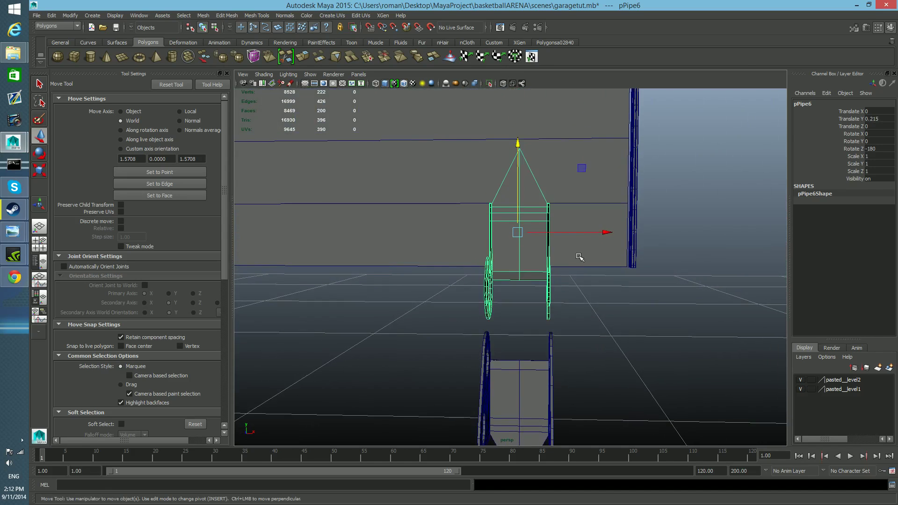
{"action": "left_click_drag", "start_coordinate": [580, 256], "coordinate": [525, 262], "text": "alt"}
{"action": "right_click_drag", "start_coordinate": [525, 262], "coordinate": [620, 294], "text": "alt"}
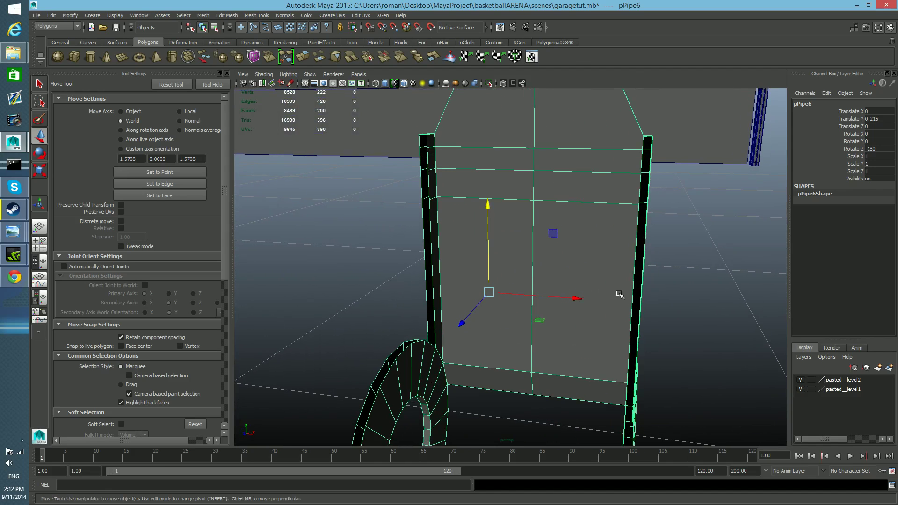
Delete the faces of one half of the copy, from the plate's centre line out to the flange and ring.
{"action": "key", "text": "f"}
{"action": "left_click_drag", "start_coordinate": [526, 345], "coordinate": [549, 344], "text": "alt"}
{"action": "right_click_drag", "start_coordinate": [545, 293], "coordinate": [543, 270]}
{"action": "left_click_drag", "start_coordinate": [536, 170], "coordinate": [577, 396]}
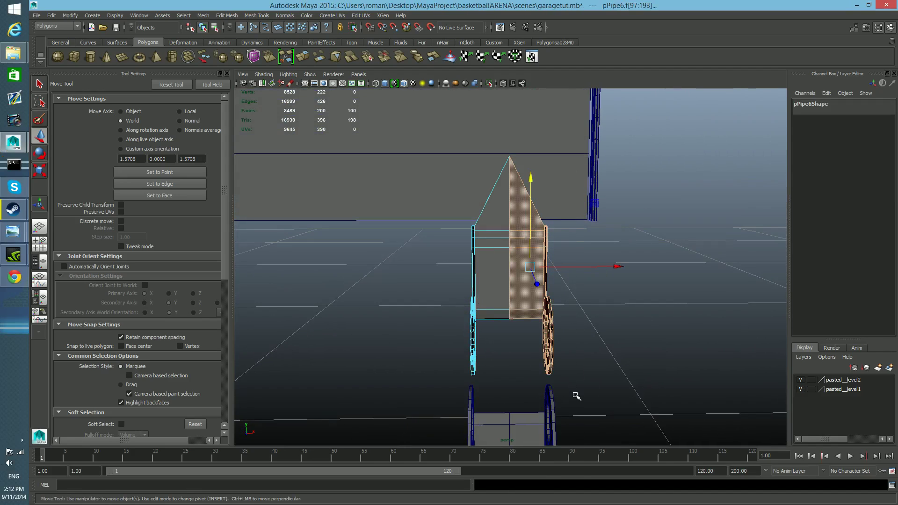
{"action": "key", "text": "Delete"}
Select the open border edges running down the remaining side flange of the halved copy.
{"action": "right_click_drag", "start_coordinate": [478, 296], "coordinate": [508, 330], "text": "alt"}
{"action": "left_click_drag", "start_coordinate": [509, 331], "coordinate": [459, 332], "text": "alt"}
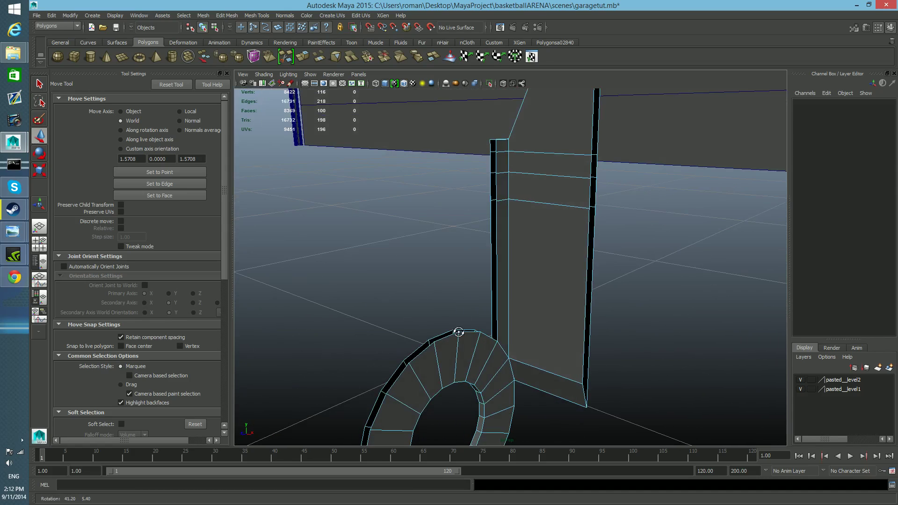
{"action": "right_click_drag", "start_coordinate": [510, 292], "coordinate": [510, 307]}
{"action": "right_click_drag", "start_coordinate": [511, 275], "coordinate": [511, 274]}
{"action": "left_click", "coordinate": [500, 146]}
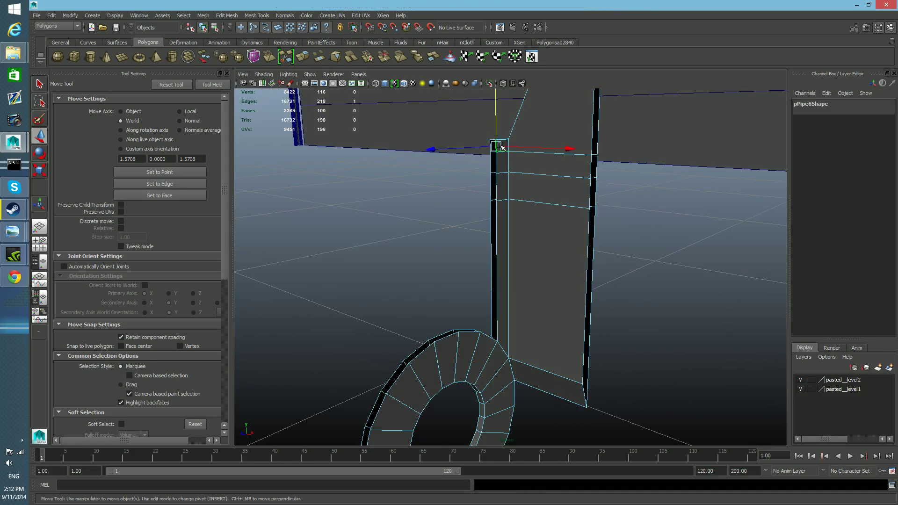
{"action": "left_click", "coordinate": [499, 172], "text": "shift"}
{"action": "left_click", "coordinate": [498, 188], "text": "shift"}
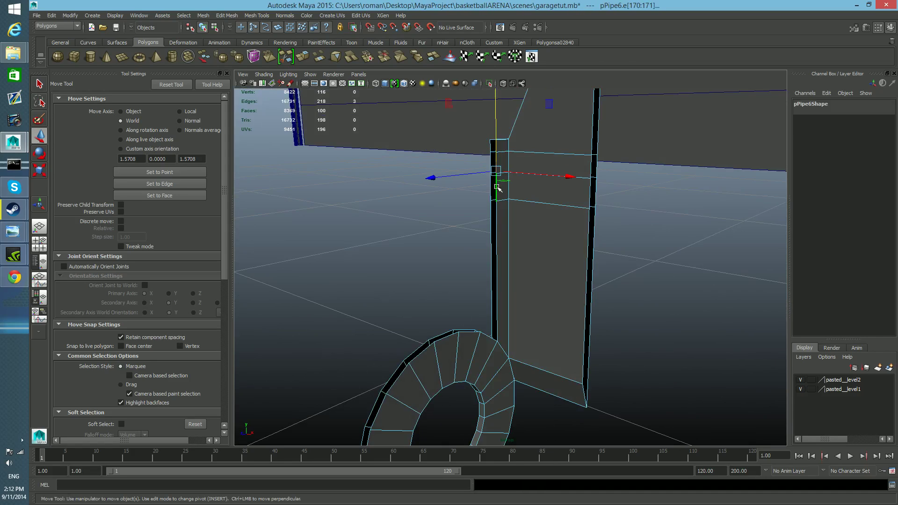
{"action": "left_click", "coordinate": [499, 243], "text": "shift"}
Add the outer rim edges of the ring below the flange to the edge selection.
{"action": "left_click_drag", "start_coordinate": [504, 354], "coordinate": [511, 294], "text": "alt"}
{"action": "left_click", "coordinate": [508, 276], "text": "shift"}
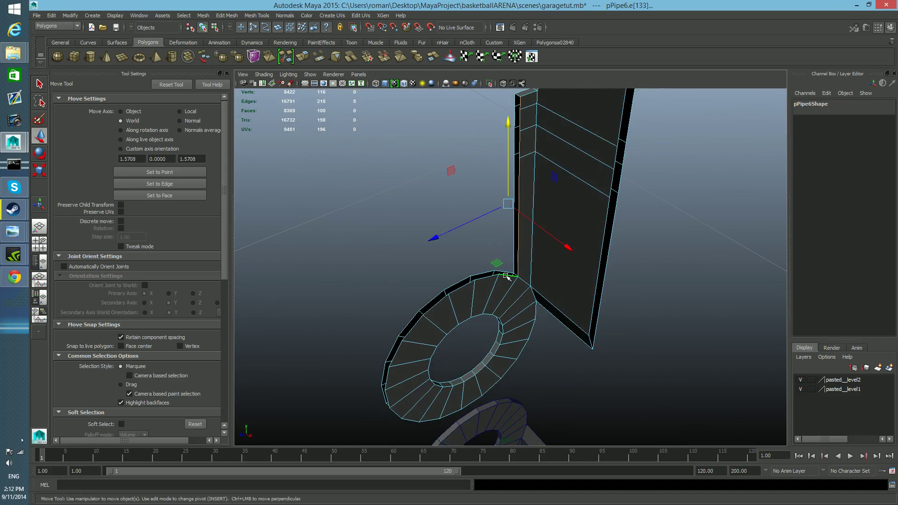
{"action": "left_click", "coordinate": [490, 277], "text": "shift"}
{"action": "left_click", "coordinate": [462, 285], "text": "shift"}
{"action": "left_click", "coordinate": [443, 300], "text": "shift"}
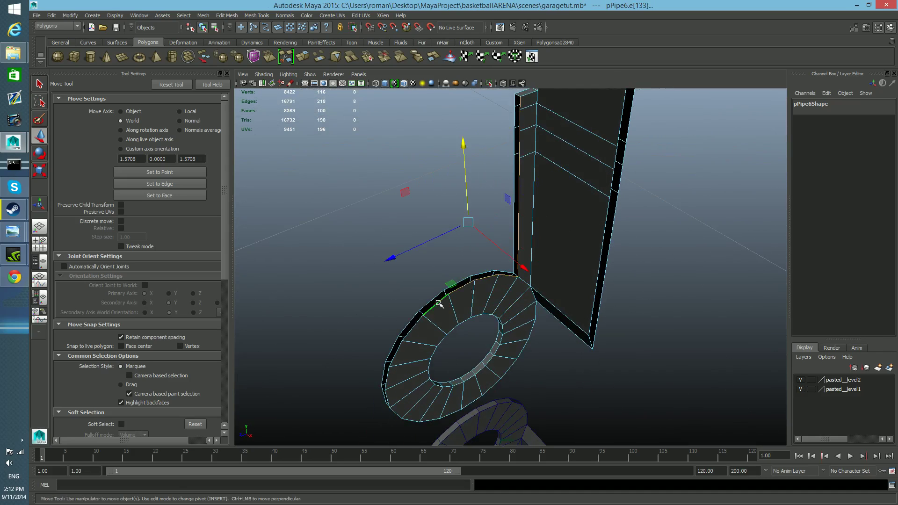
{"action": "left_click", "coordinate": [417, 325], "text": "shift"}
{"action": "left_click", "coordinate": [400, 354], "text": "shift"}
{"action": "left_click", "coordinate": [389, 377], "text": "shift"}
{"action": "left_click_drag", "start_coordinate": [391, 380], "coordinate": [439, 349], "text": "alt"}
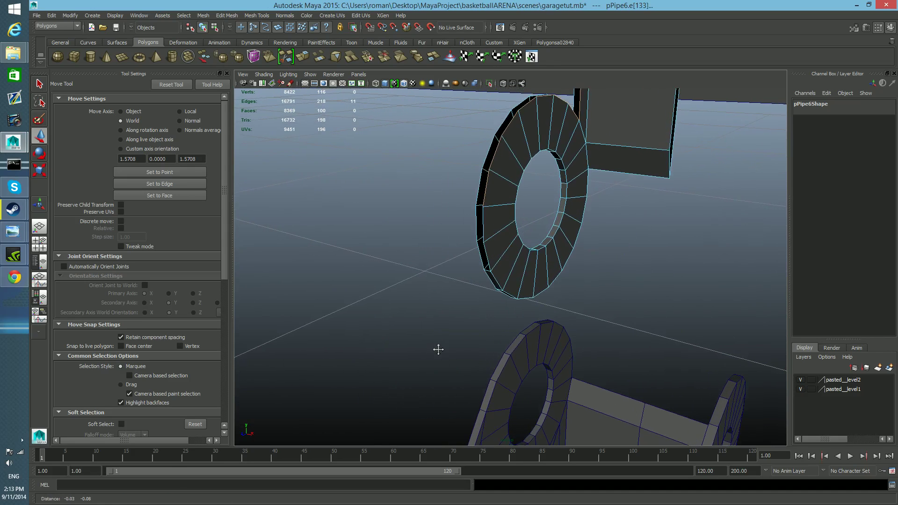
{"action": "left_click", "coordinate": [488, 257], "text": "shift"}
Extrude the selected flange and ring edges along X to span the thickness of the flange.
{"action": "left_click_drag", "start_coordinate": [505, 301], "coordinate": [548, 303], "text": "alt"}
{"action": "middle_click_drag", "start_coordinate": [547, 304], "coordinate": [525, 345], "text": "alt"}
{"action": "scroll", "coordinate": [528, 374], "scroll_direction": "down", "scroll_amount": 2}
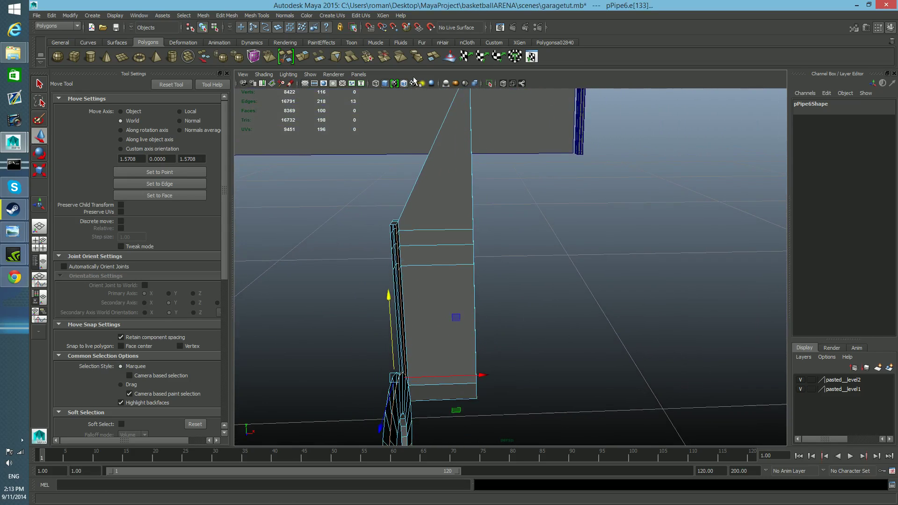
{"action": "left_click", "coordinate": [309, 63]}
{"action": "key", "text": "w"}
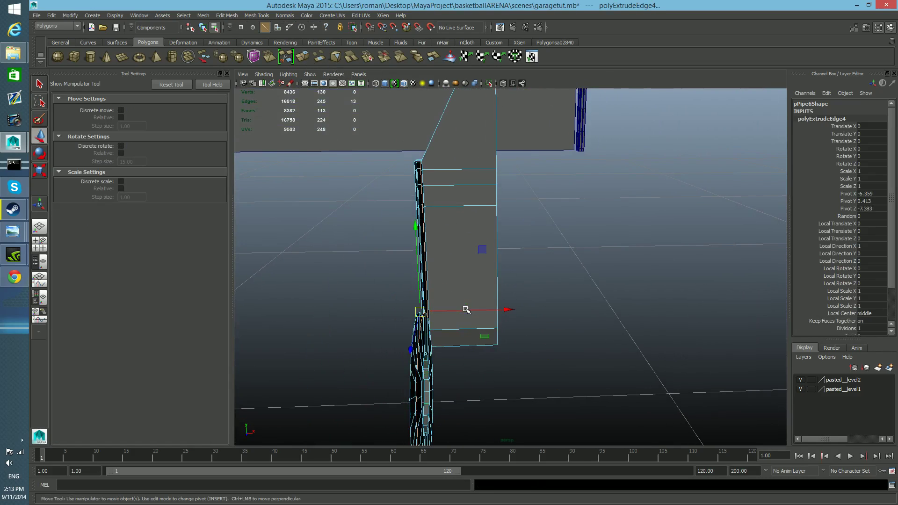
{"action": "left_click_drag", "start_coordinate": [510, 310], "coordinate": [414, 296]}
Select the flange and ring vertices and merge them to weld the extruded strip to the opposite border.
{"action": "left_click_drag", "start_coordinate": [436, 361], "coordinate": [514, 297], "text": "alt"}
{"action": "right_click", "coordinate": [513, 291]}
{"action": "right_click_drag", "start_coordinate": [493, 292], "coordinate": [467, 292]}
{"action": "left_click_drag", "start_coordinate": [467, 292], "coordinate": [470, 270], "text": "alt"}
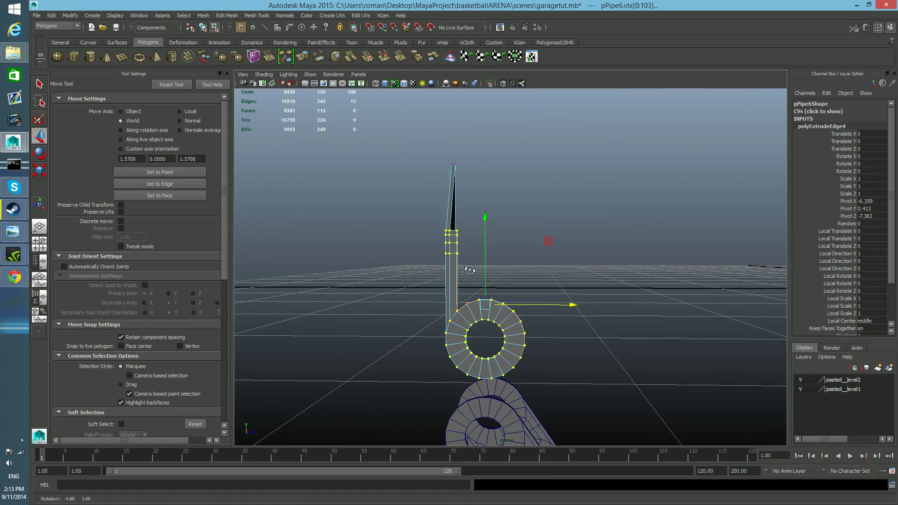
{"action": "left_click_drag", "start_coordinate": [558, 367], "coordinate": [519, 372]}
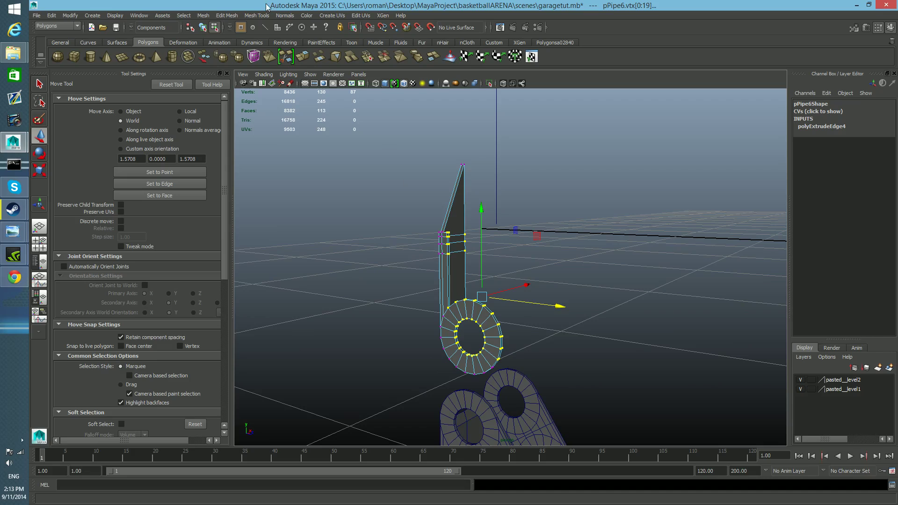
{"action": "left_click", "coordinate": [226, 16]}
{"action": "left_click", "coordinate": [248, 36]}
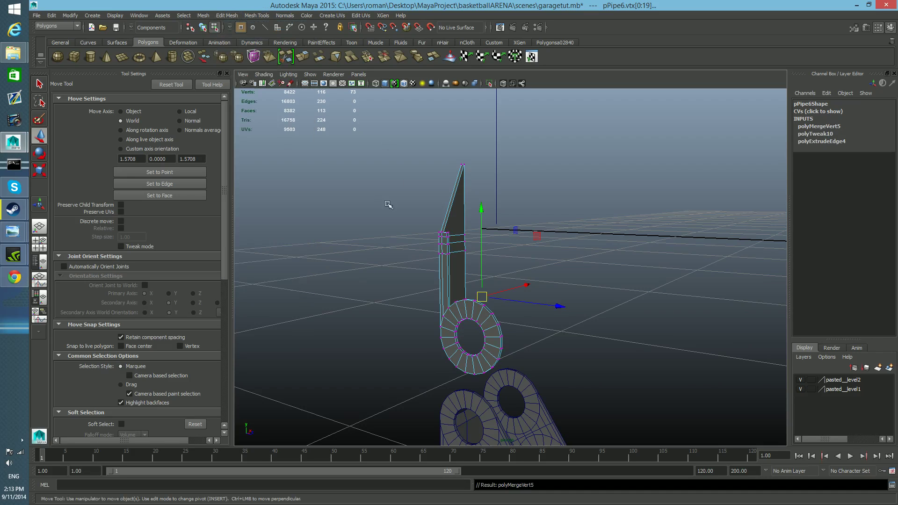
Examine the welded flange and ring from several angles and return to object mode.
{"action": "right_click_drag", "start_coordinate": [424, 260], "coordinate": [457, 277], "text": "alt"}
{"action": "left_click_drag", "start_coordinate": [454, 287], "coordinate": [264, 255], "text": "alt"}
{"action": "middle_click_drag", "start_coordinate": [713, 339], "coordinate": [504, 325], "text": "alt"}
{"action": "left_click_drag", "start_coordinate": [506, 325], "coordinate": [664, 350], "text": "alt"}
{"action": "right_click_drag", "start_coordinate": [664, 350], "coordinate": [593, 316], "text": "alt"}
{"action": "mouse_move", "coordinate": [589, 311]}
{"action": "left_mouse_down", "text": "alt"}
{"action": "mouse_move", "coordinate": [575, 330]}
{"action": "mouse_move", "coordinate": [578, 299]}
{"action": "left_mouse_up", "text": "alt"}
{"action": "key", "text": "F8"}
{"action": "left_click_drag", "start_coordinate": [514, 232], "coordinate": [487, 244], "text": "alt"}
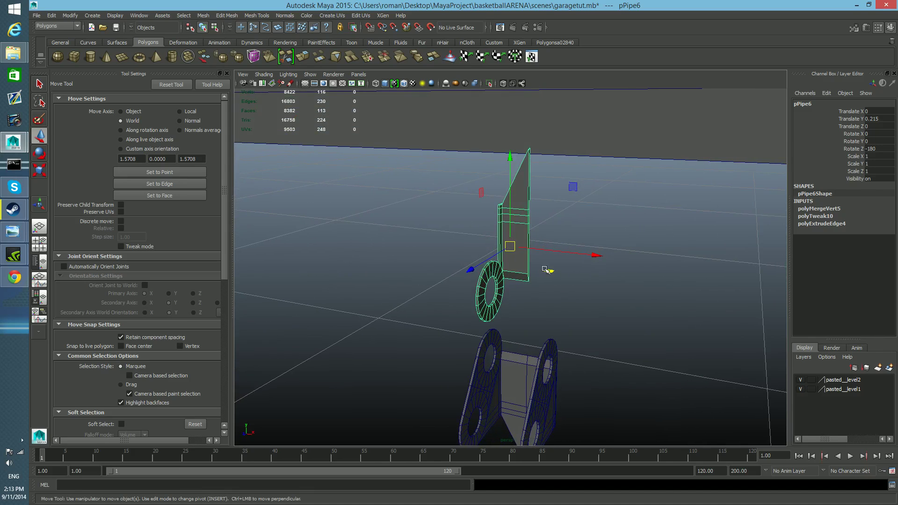
Duplicate the hinge half and mirror the duplicate with a Scale X of -1.
{"action": "key", "text": "ctrl+d"}
{"action": "mouse_move", "coordinate": [543, 277]}
{"action": "left_mouse_down", "text": "alt"}
{"action": "mouse_move", "coordinate": [557, 278]}
{"action": "mouse_move", "coordinate": [505, 259]}
{"action": "mouse_move", "coordinate": [567, 279]}
{"action": "mouse_move", "coordinate": [559, 280]}
{"action": "left_mouse_up", "text": "alt"}
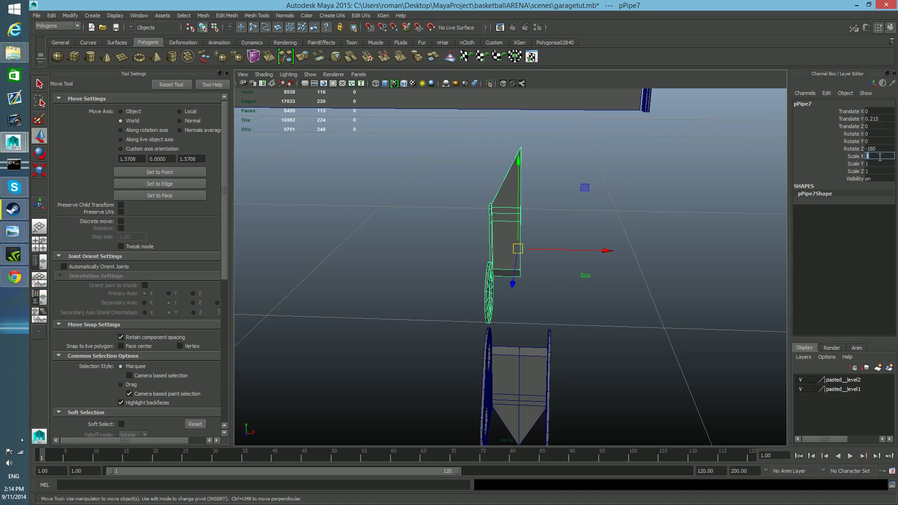
{"action": "key", "text": "Return"}
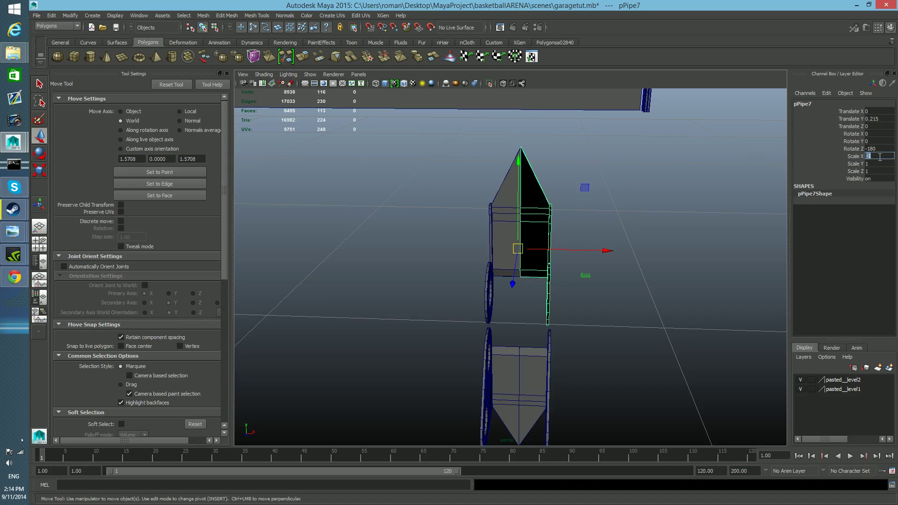
Select the half and its mirrored duplicate and combine them into one mesh.
{"action": "left_click_drag", "start_coordinate": [614, 180], "coordinate": [593, 214], "text": "alt"}
{"action": "left_click", "coordinate": [507, 225], "text": "shift"}
{"action": "left_click", "coordinate": [519, 230], "text": "shift"}
{"action": "left_click", "coordinate": [542, 215], "text": "shift"}
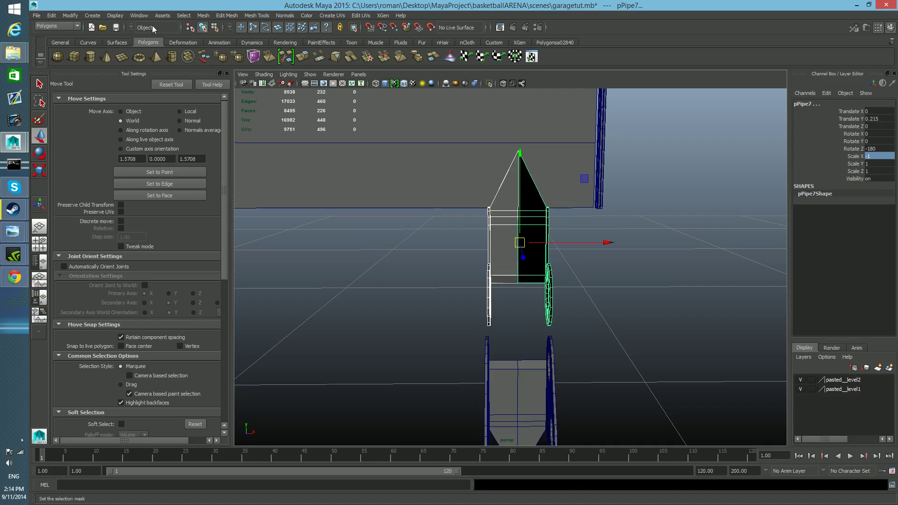
{"action": "left_click", "coordinate": [210, 16]}
{"action": "left_click", "coordinate": [220, 30]}
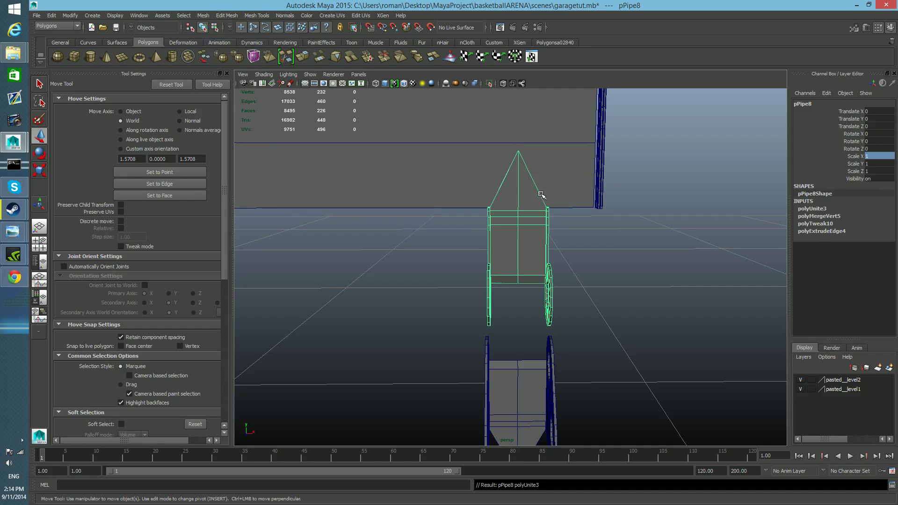
Merge the vertices along the centre seam of the combined piece and return to object mode.
{"action": "right_click", "coordinate": [522, 202]}
{"action": "right_click_drag", "start_coordinate": [522, 202], "coordinate": [493, 195]}
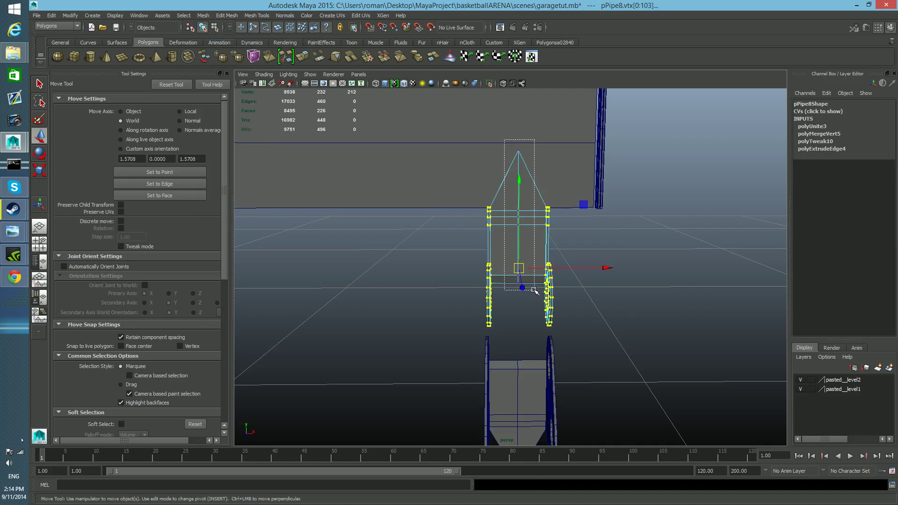
{"action": "left_click_drag", "start_coordinate": [535, 291], "coordinate": [536, 291]}
{"action": "left_click", "coordinate": [202, 16]}
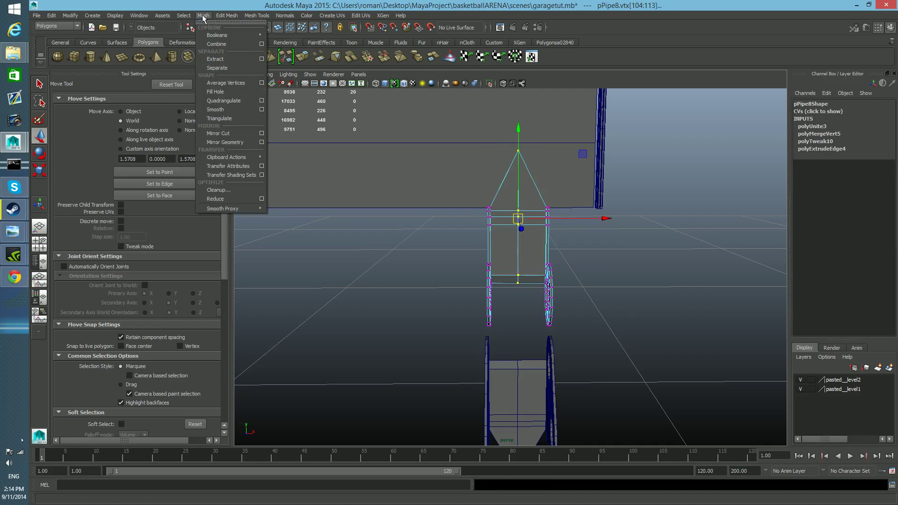
{"action": "mouse_move", "coordinate": [222, 15]}
{"action": "left_click", "coordinate": [234, 38]}
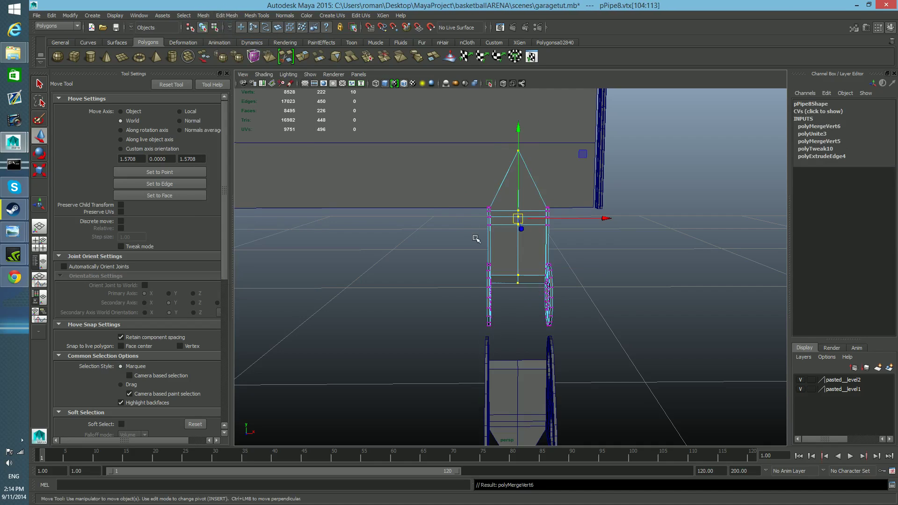
{"action": "key", "text": "F8"}
Center the combined piece's pivot and lower the piece onto the original hinge to a Translate Y of -0.083.
{"action": "left_click_drag", "start_coordinate": [546, 250], "coordinate": [508, 351], "text": "alt"}
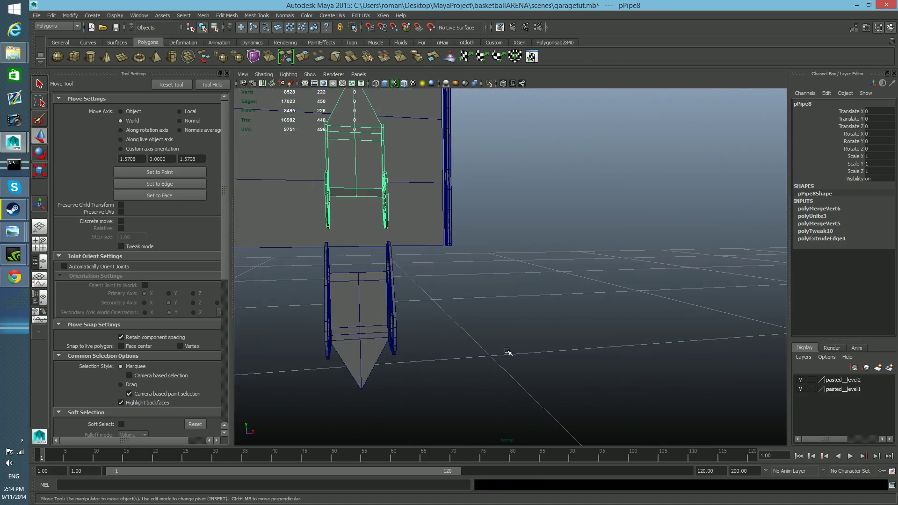
{"action": "left_click_drag", "start_coordinate": [364, 188], "coordinate": [378, 218], "text": "alt"}
{"action": "key", "text": "q"}
{"action": "key", "text": "w"}
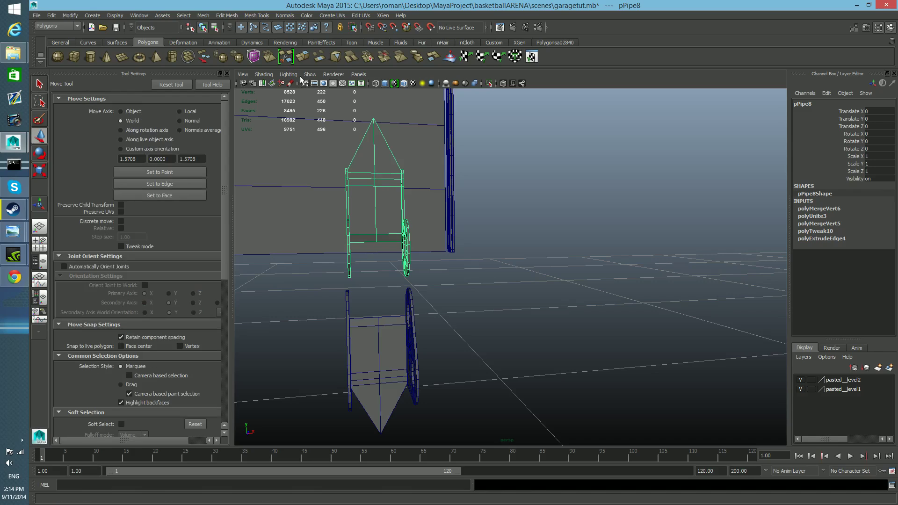
{"action": "scroll", "coordinate": [443, 236], "scroll_direction": "down", "scroll_amount": 2}
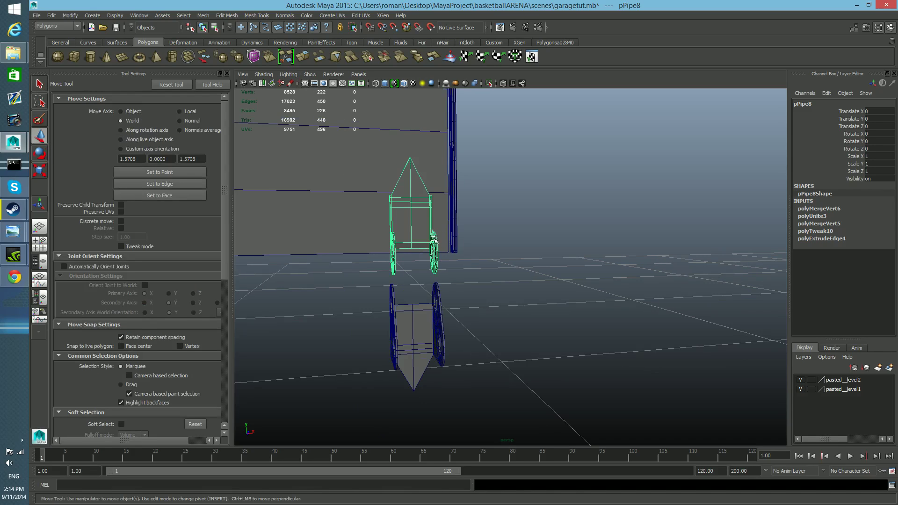
{"action": "left_click", "coordinate": [71, 15]}
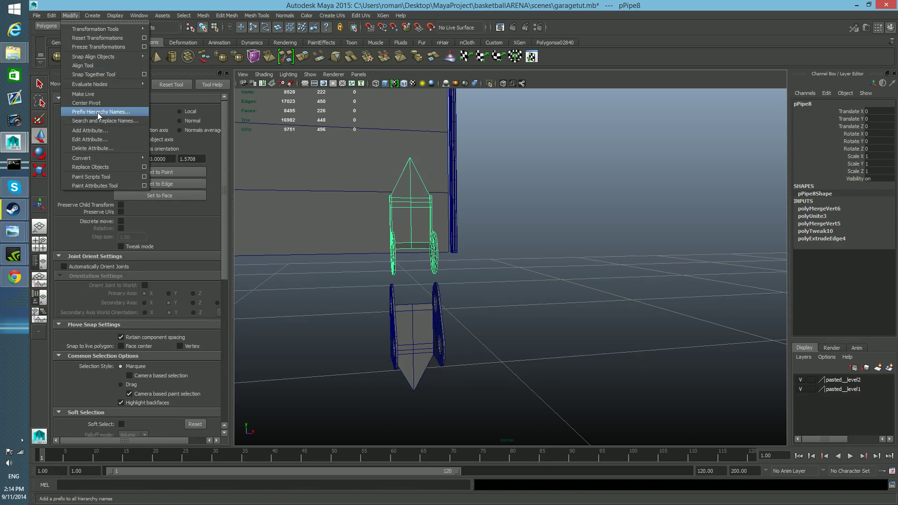
{"action": "left_click", "coordinate": [99, 96]}
{"action": "left_click_drag", "start_coordinate": [409, 123], "coordinate": [421, 180]}
{"action": "left_click_drag", "start_coordinate": [418, 234], "coordinate": [387, 244], "text": "alt"}
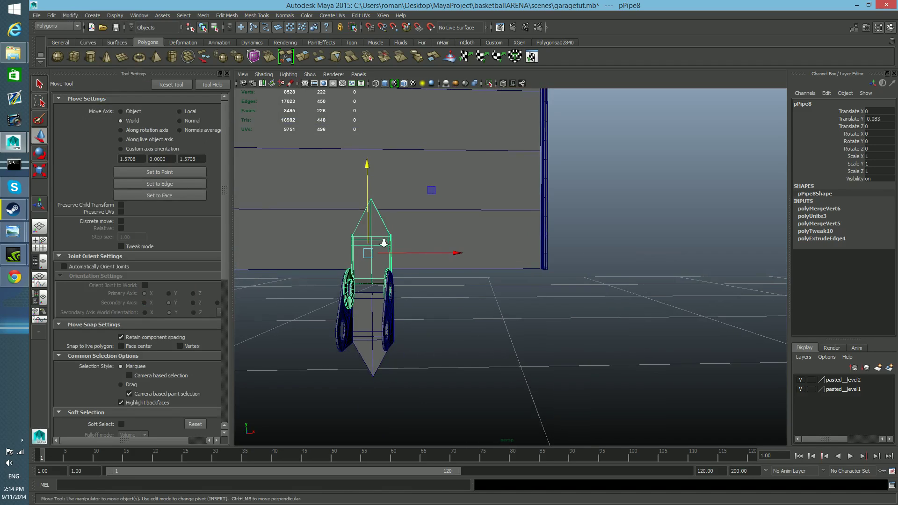
Check the overlap of the rings up close and raise the piece to a Translate Y of -0.047.
{"action": "right_click_drag", "start_coordinate": [387, 245], "coordinate": [457, 269], "text": "alt"}
{"action": "middle_click_drag", "start_coordinate": [427, 300], "coordinate": [465, 305], "text": "alt"}
{"action": "right_click_drag", "start_coordinate": [457, 295], "coordinate": [501, 307], "text": "alt"}
{"action": "middle_click_drag", "start_coordinate": [501, 306], "coordinate": [514, 307], "text": "alt"}
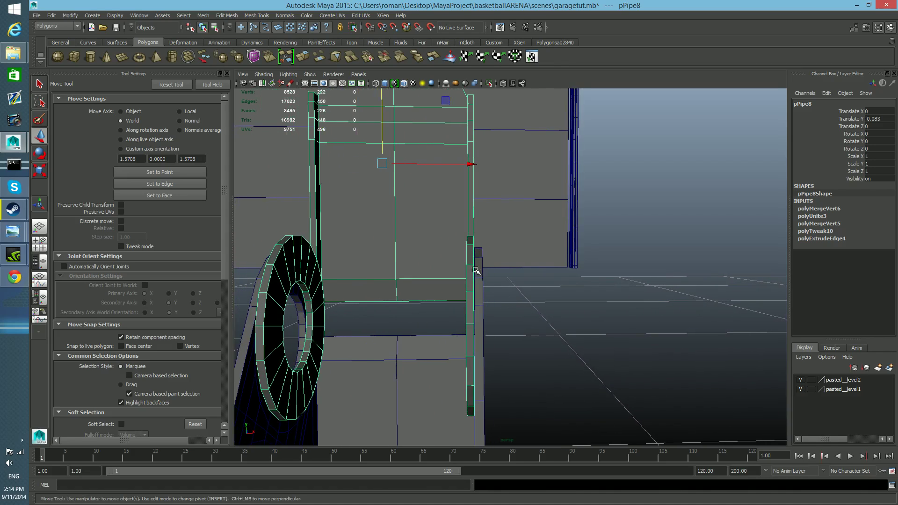
{"action": "mouse_move", "coordinate": [495, 303]}
{"action": "left_mouse_down", "text": "alt"}
{"action": "mouse_move", "coordinate": [505, 308]}
{"action": "mouse_move", "coordinate": [484, 300]}
{"action": "left_mouse_up", "text": "alt"}
{"action": "middle_click_drag", "start_coordinate": [437, 233], "coordinate": [438, 248], "text": "alt"}
{"action": "left_click_drag", "start_coordinate": [347, 128], "coordinate": [337, 61]}
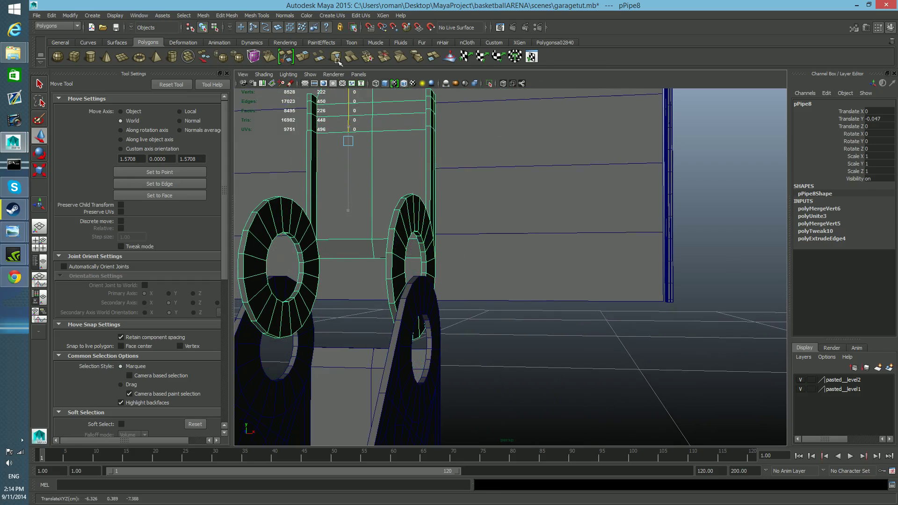
Move the combined piece's pivot onto the top vertex of one ring's hole and frame the piece.
{"action": "scroll", "coordinate": [367, 168], "scroll_direction": "up", "scroll_amount": 5}
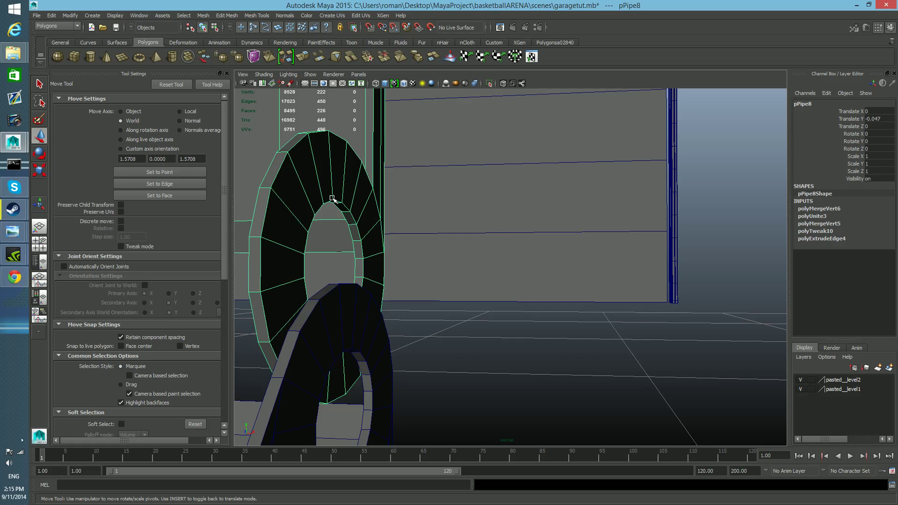
{"action": "left_click_drag", "start_coordinate": [338, 227], "coordinate": [311, 232], "text": "alt"}
{"action": "middle_click_drag", "start_coordinate": [311, 232], "coordinate": [330, 238], "text": "alt"}
{"action": "left_click_drag", "start_coordinate": [330, 238], "coordinate": [369, 231], "text": "alt"}
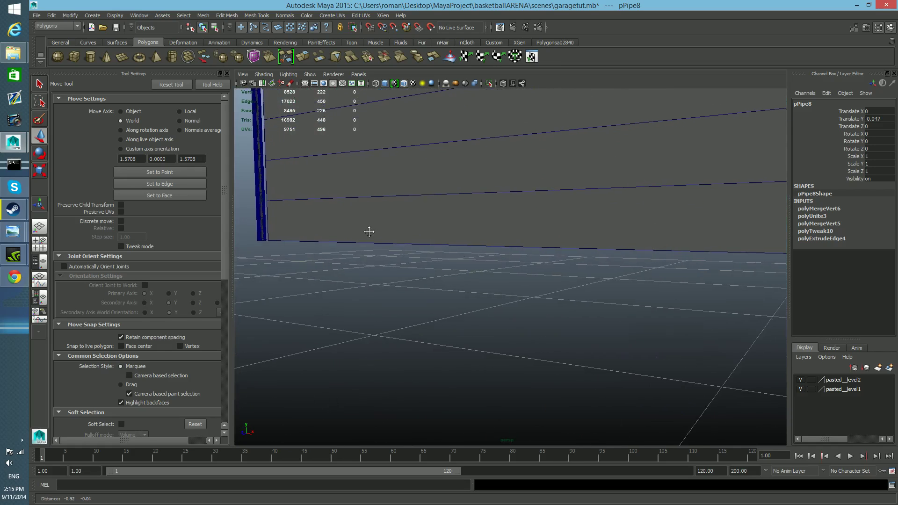
{"action": "key", "text": "f"}
{"action": "right_click_drag", "start_coordinate": [479, 321], "coordinate": [511, 332], "text": "alt"}
{"action": "left_click_drag", "start_coordinate": [511, 333], "coordinate": [481, 304], "text": "alt"}
{"action": "right_click_drag", "start_coordinate": [481, 304], "coordinate": [424, 316], "text": "alt"}
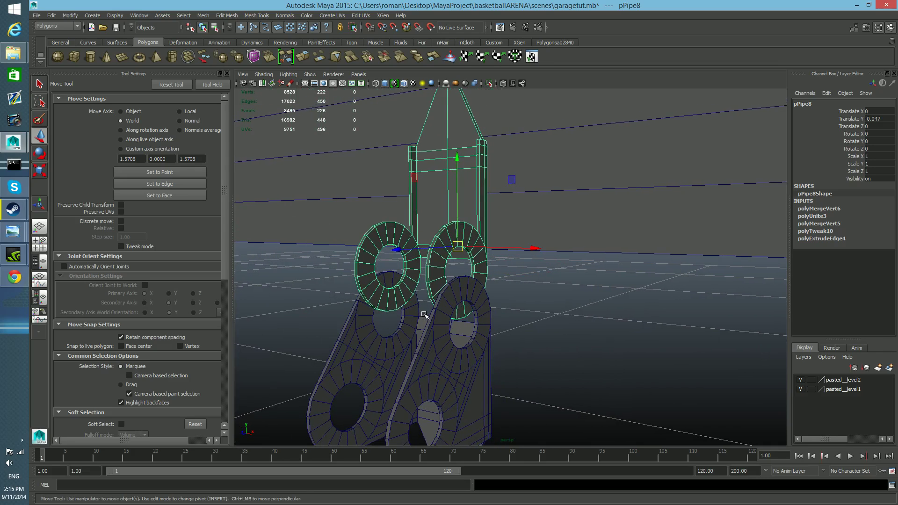
Lower the combined piece to a Translate Y of -0.087 so its ring holes meet the original hinge's holes.
{"action": "left_click_drag", "start_coordinate": [456, 157], "coordinate": [515, 313]}
{"action": "right_click_drag", "start_coordinate": [515, 313], "coordinate": [481, 345], "text": "alt"}
{"action": "left_click_drag", "start_coordinate": [475, 349], "coordinate": [471, 342], "text": "alt"}
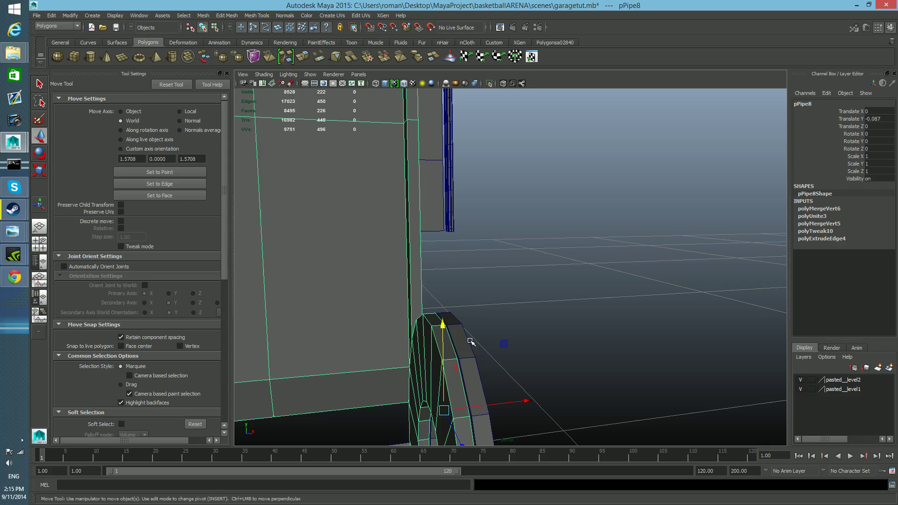
Relocate the combined piece's pivot to a vertex on the ring's outer rim.
{"action": "key", "text": "Insert"}
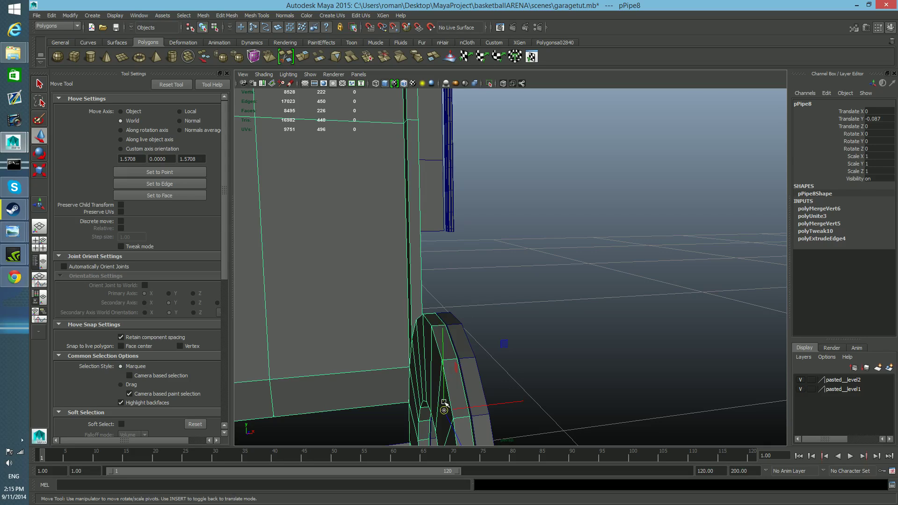
{"action": "left_click_drag", "start_coordinate": [444, 408], "coordinate": [460, 360]}
{"action": "key", "text": "Insert"}
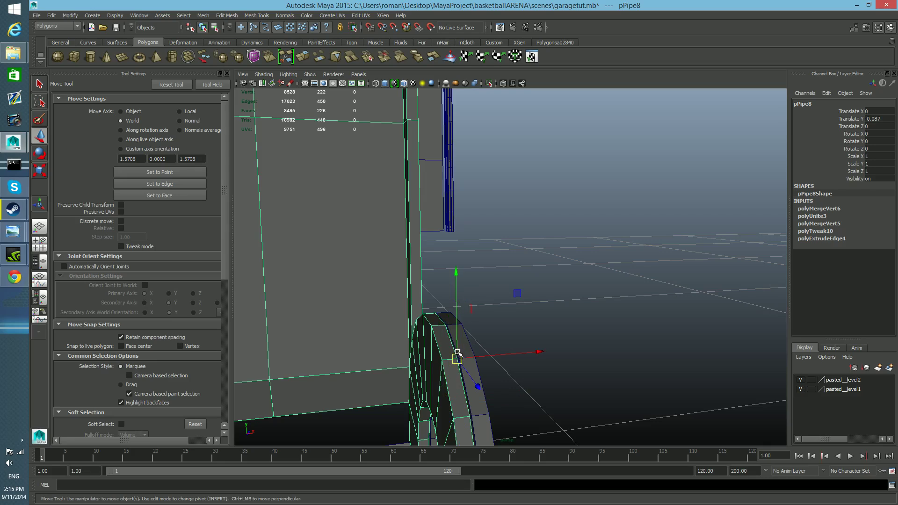
Snap the piece along Y to the original ring's outer rim and check the fit between the flanges.
{"action": "left_click_drag", "start_coordinate": [457, 359], "coordinate": [454, 374]}
{"action": "right_click_drag", "start_coordinate": [454, 374], "coordinate": [425, 366], "text": "alt"}
{"action": "middle_click_drag", "start_coordinate": [425, 367], "coordinate": [445, 367], "text": "alt"}
{"action": "right_click_drag", "start_coordinate": [444, 367], "coordinate": [456, 373], "text": "alt"}
{"action": "middle_click_drag", "start_coordinate": [455, 373], "coordinate": [465, 369], "text": "alt"}
{"action": "left_click_drag", "start_coordinate": [536, 365], "coordinate": [438, 360], "text": "alt"}
{"action": "left_click_drag", "start_coordinate": [397, 189], "coordinate": [397, 181]}
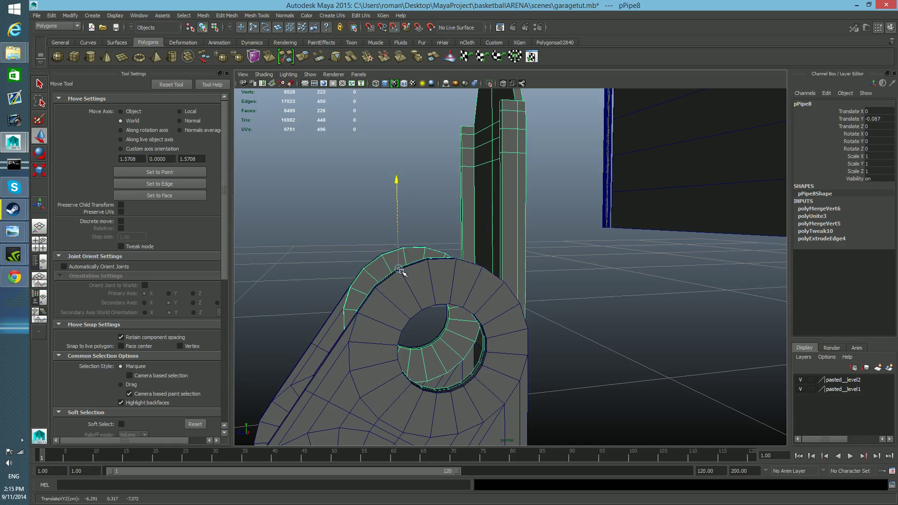
{"action": "left_click_drag", "start_coordinate": [405, 280], "coordinate": [571, 301], "text": "alt"}
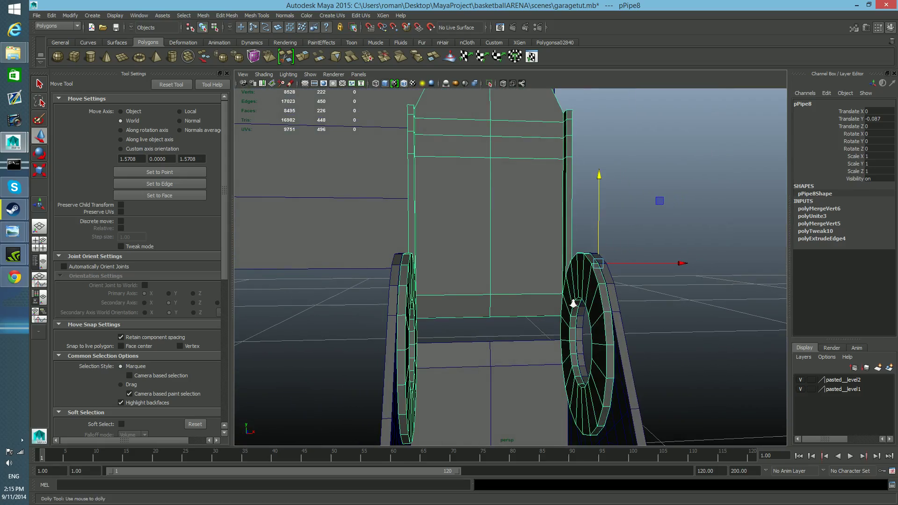
{"action": "right_click_drag", "start_coordinate": [571, 301], "coordinate": [543, 300], "text": "alt"}
{"action": "left_click_drag", "start_coordinate": [543, 301], "coordinate": [575, 313], "text": "alt"}
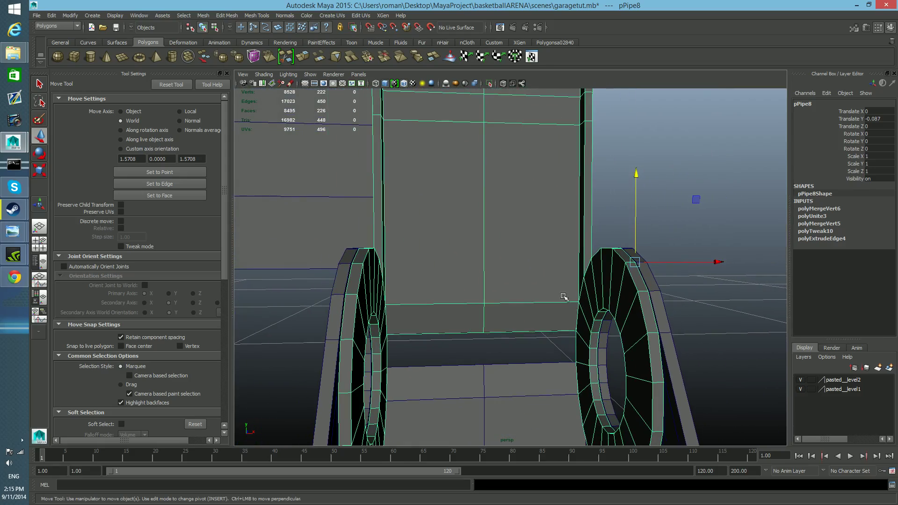
Examine how the combined piece's rings sit between the original hinge's flanges from several angles.
{"action": "scroll", "coordinate": [642, 342], "scroll_direction": "down", "scroll_amount": 4}
{"action": "left_click_drag", "start_coordinate": [629, 346], "coordinate": [598, 324], "text": "alt"}
{"action": "right_click_drag", "start_coordinate": [407, 294], "coordinate": [441, 291], "text": "alt"}
{"action": "left_click_drag", "start_coordinate": [487, 375], "coordinate": [524, 376], "text": "alt"}
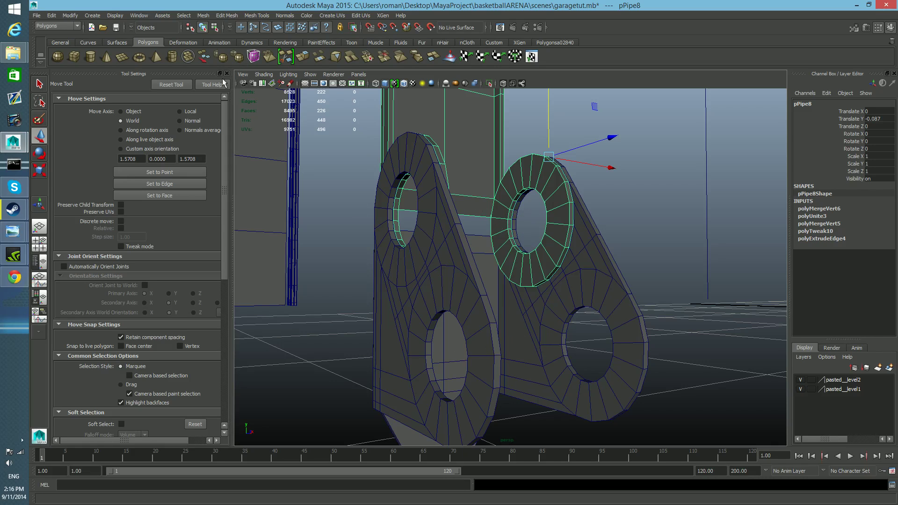
{"action": "left_click_drag", "start_coordinate": [485, 254], "coordinate": [571, 237], "text": "alt"}
{"action": "left_click_drag", "start_coordinate": [527, 260], "coordinate": [483, 263], "text": "alt"}
{"action": "left_click_drag", "start_coordinate": [487, 294], "coordinate": [519, 302], "text": "alt"}
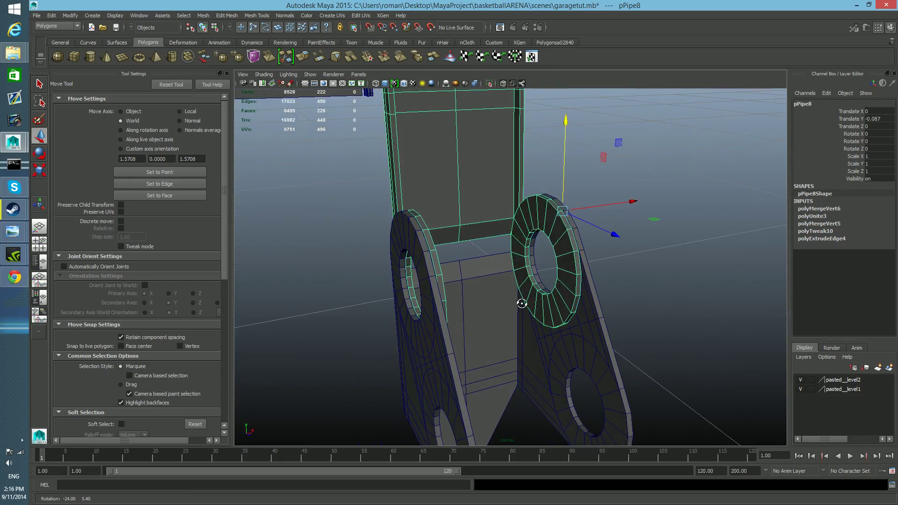
{"action": "right_click_drag", "start_coordinate": [519, 303], "coordinate": [538, 310], "text": "alt"}
{"action": "left_click_drag", "start_coordinate": [538, 310], "coordinate": [421, 239], "text": "alt"}
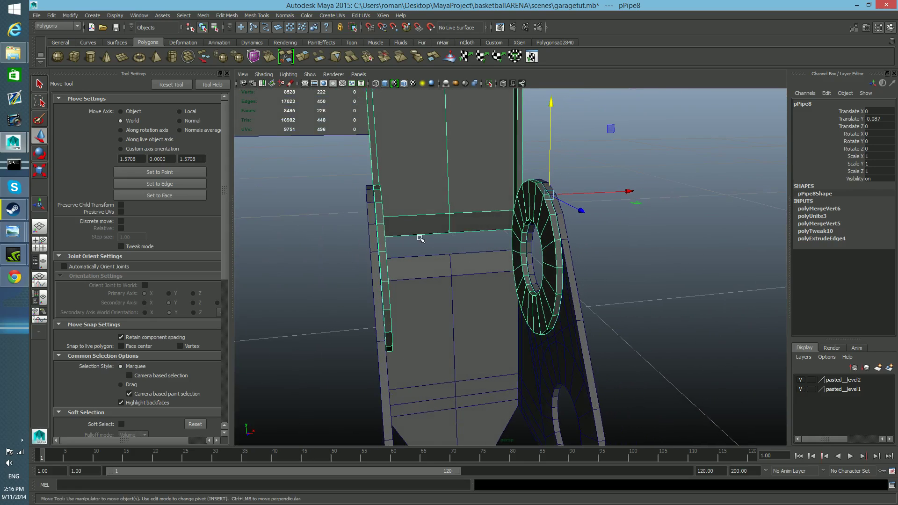
{"action": "left_click_drag", "start_coordinate": [583, 266], "coordinate": [534, 279], "text": "alt"}
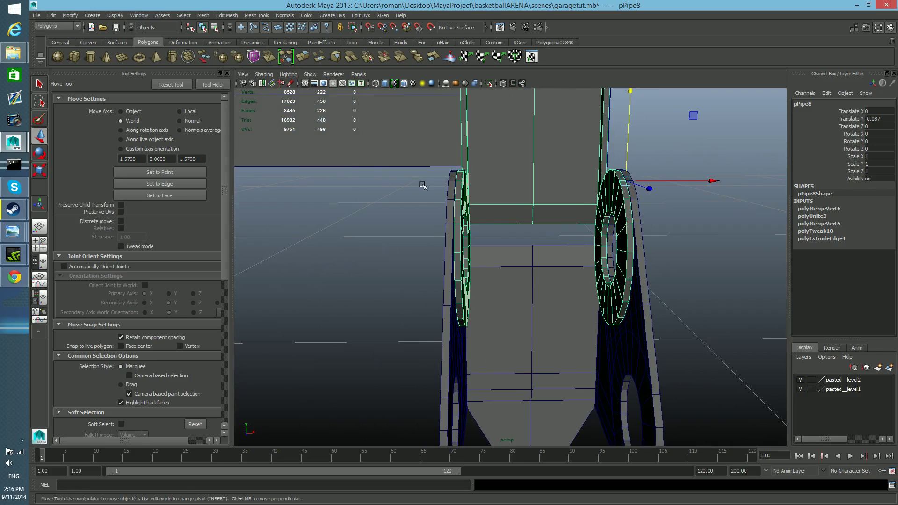
{"action": "left_click_drag", "start_coordinate": [554, 254], "coordinate": [489, 266], "text": "alt"}
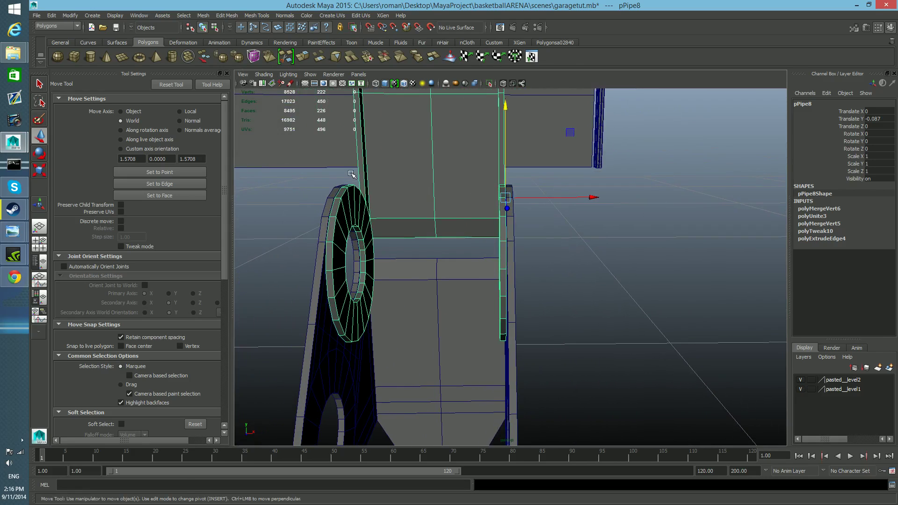
Insert an edge loop around the hole on the inward-facing side of one of the combined piece's rings.
{"action": "left_click_drag", "start_coordinate": [346, 260], "coordinate": [405, 285], "text": "alt"}
{"action": "right_click_drag", "start_coordinate": [405, 285], "coordinate": [419, 267], "text": "alt"}
{"action": "middle_click_drag", "start_coordinate": [419, 266], "coordinate": [335, 205], "text": "alt"}
{"action": "right_click", "coordinate": [335, 206]}
{"action": "right_click_drag", "start_coordinate": [334, 209], "coordinate": [302, 216], "text": "shift"}
{"action": "left_click_drag", "start_coordinate": [334, 236], "coordinate": [324, 236]}
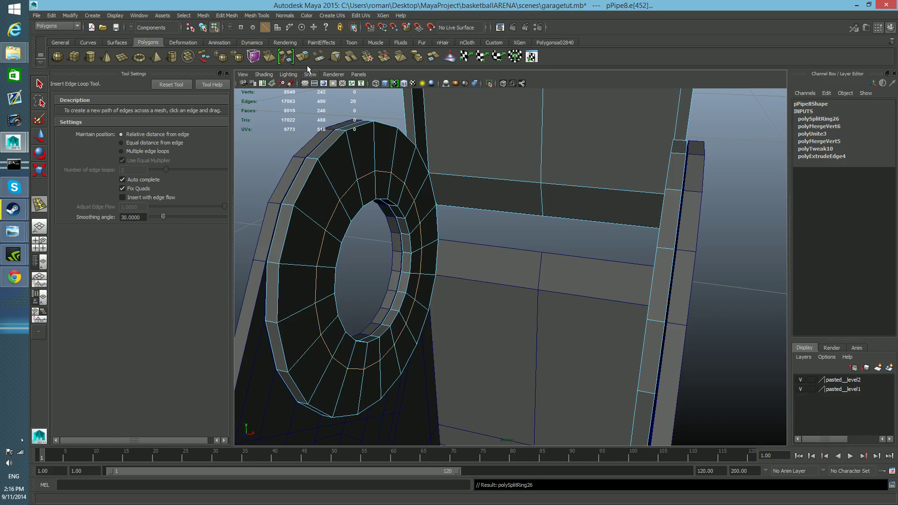
Delete the loop of faces between the new edge loop and the ring's hole.
{"action": "right_click_drag", "start_coordinate": [401, 179], "coordinate": [402, 193]}
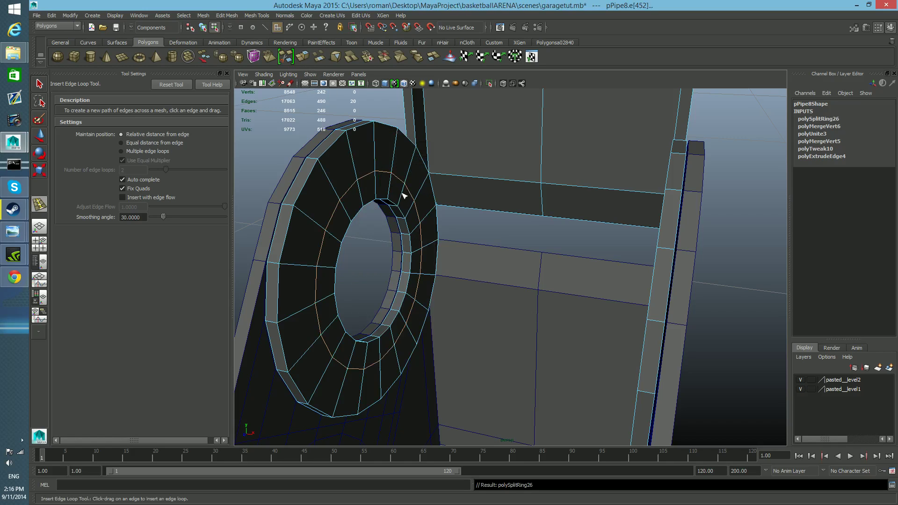
{"action": "key", "text": "q"}
{"action": "left_click", "coordinate": [394, 189]}
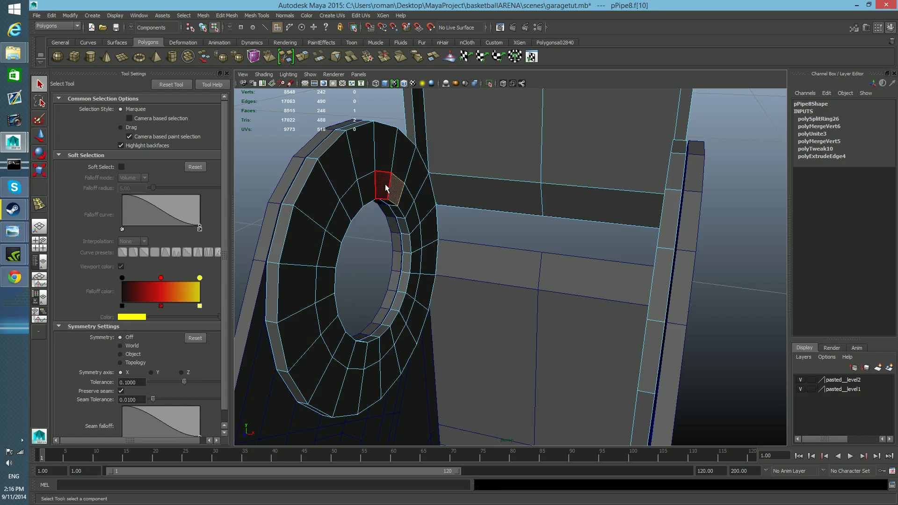
{"action": "double_click", "coordinate": [385, 187], "text": "shift"}
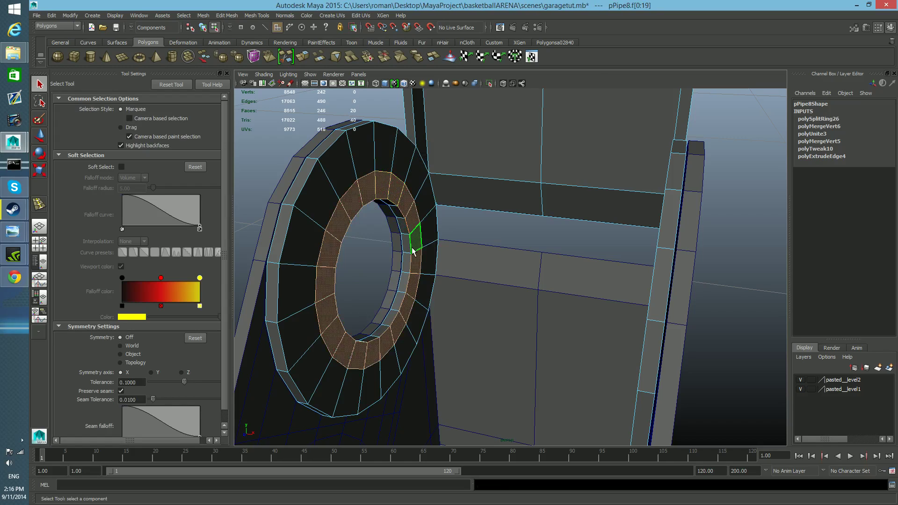
{"action": "key", "text": "Delete"}
Select the outer border edge loop of the gap left by the deleted faces.
{"action": "mouse_move", "coordinate": [391, 215]}
{"action": "left_mouse_down", "text": "alt"}
{"action": "mouse_move", "coordinate": [404, 216]}
{"action": "mouse_move", "coordinate": [400, 223]}
{"action": "left_mouse_up", "text": "alt"}
{"action": "right_click_drag", "start_coordinate": [397, 219], "coordinate": [398, 198]}
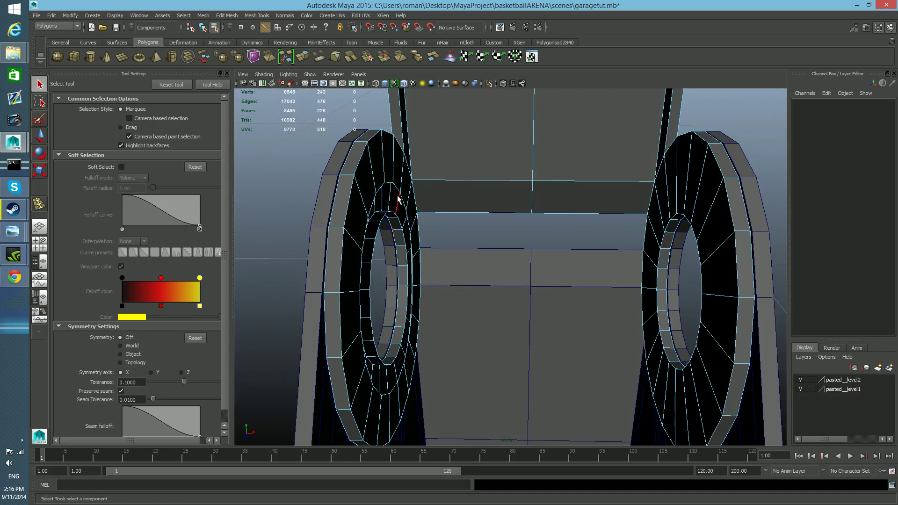
{"action": "left_click", "coordinate": [387, 183]}
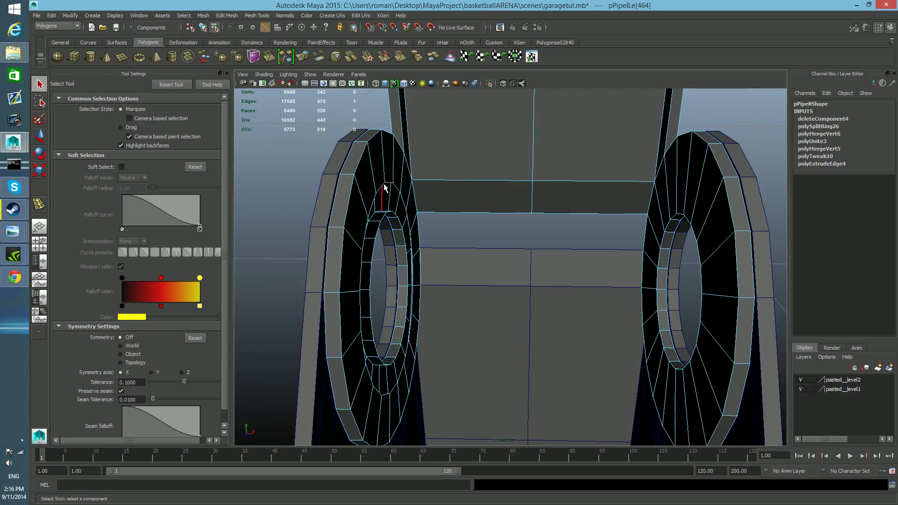
{"action": "double_click", "coordinate": [377, 188]}
{"action": "left_click_drag", "start_coordinate": [377, 189], "coordinate": [384, 223], "text": "alt"}
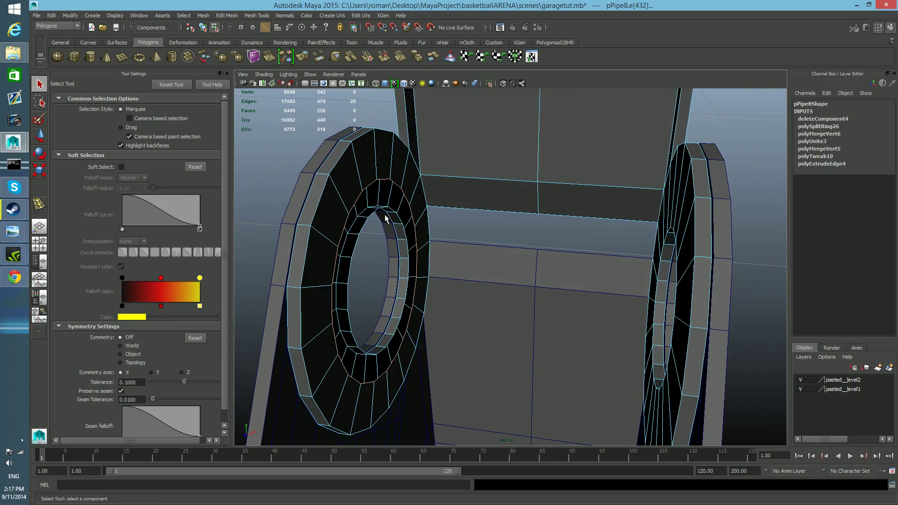
{"action": "double_click", "coordinate": [373, 215], "text": "shift"}
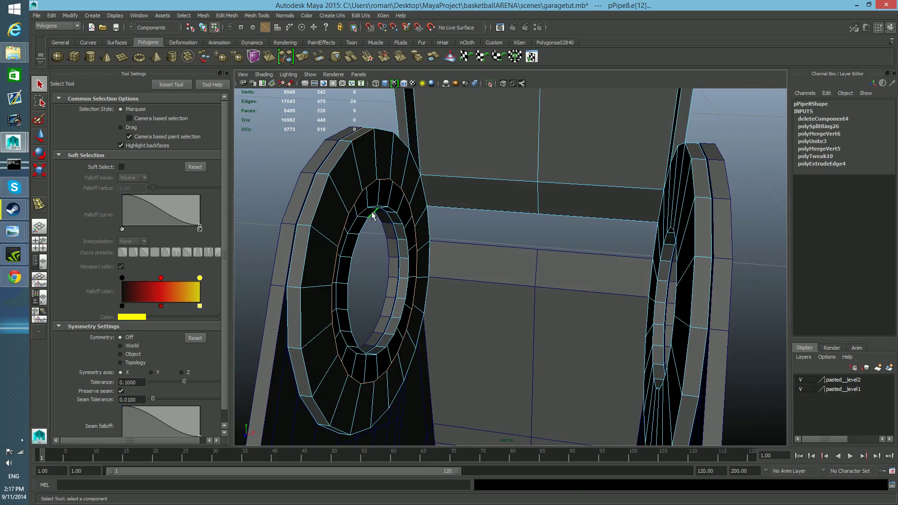
{"action": "key", "text": "ctrl+z"}
{"action": "double_click", "coordinate": [365, 228], "text": "shift"}
{"action": "left_click_drag", "start_coordinate": [379, 245], "coordinate": [383, 246], "text": "alt"}
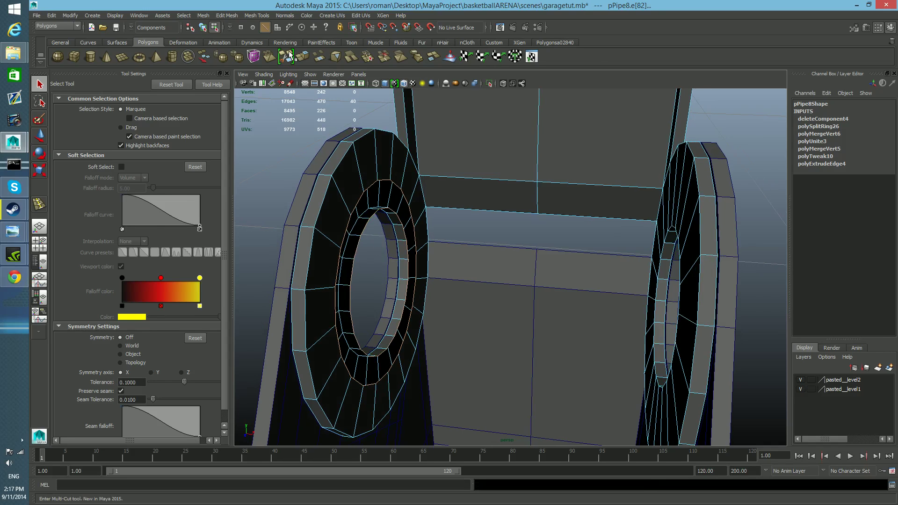
{"action": "left_click_drag", "start_coordinate": [388, 195], "coordinate": [403, 213], "text": "alt"}
{"action": "key", "text": "ctrl+z"}
{"action": "key", "text": "ctrl+z"}
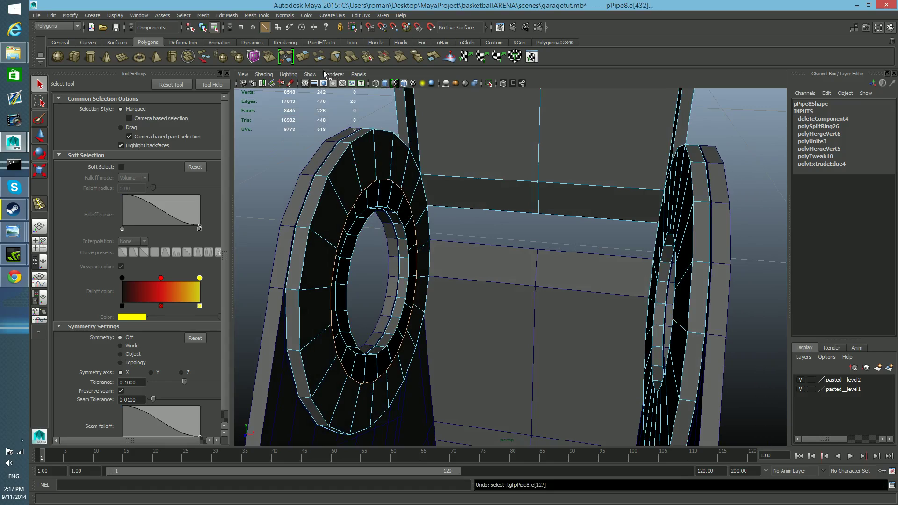
{"action": "left_click", "coordinate": [40, 136]}
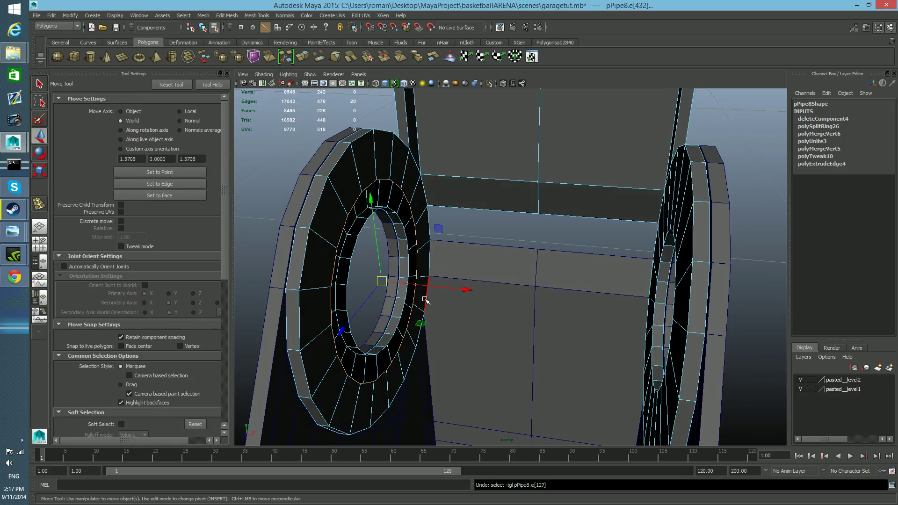
{"action": "left_click_drag", "start_coordinate": [464, 289], "coordinate": [474, 290]}
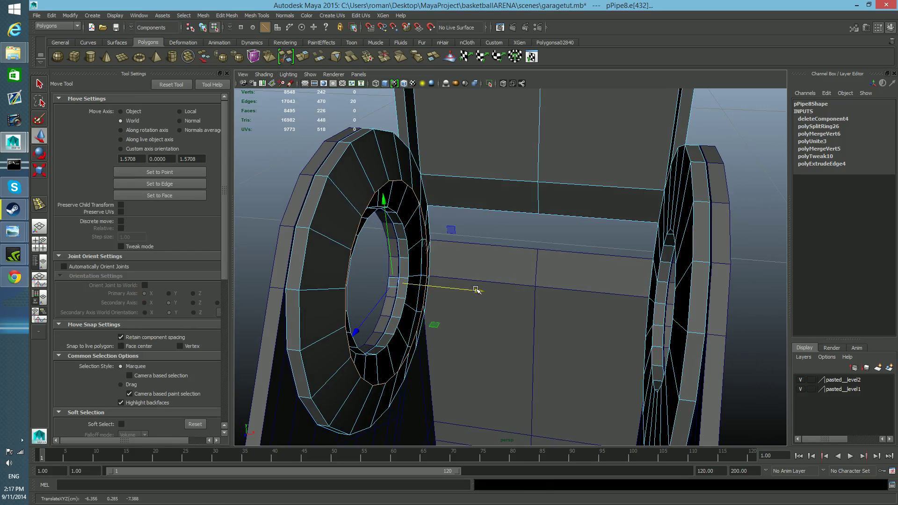
{"action": "key", "text": "ctrl+z"}
Extrude the gap's outer border loop along X toward the opposite ring and scale it down into a tapered collar.
{"action": "left_click", "coordinate": [302, 57]}
{"action": "key", "text": "w"}
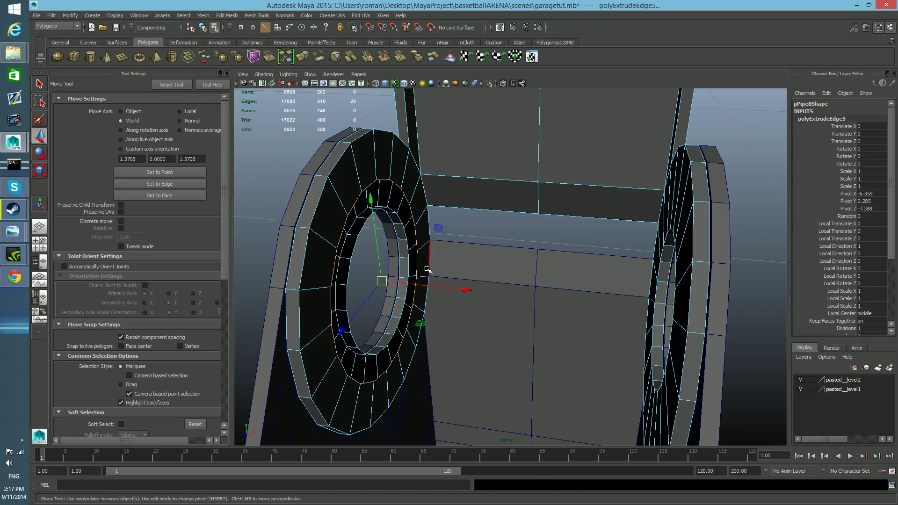
{"action": "left_click_drag", "start_coordinate": [464, 292], "coordinate": [486, 296]}
{"action": "key", "text": "r"}
{"action": "mouse_move", "coordinate": [402, 284]}
{"action": "left_mouse_down"}
{"action": "mouse_move", "coordinate": [402, 270]}
{"action": "mouse_move", "coordinate": [423, 287]}
{"action": "mouse_move", "coordinate": [426, 279]}
{"action": "mouse_move", "coordinate": [411, 276]}
{"action": "mouse_move", "coordinate": [418, 256]}
{"action": "mouse_move", "coordinate": [412, 269]}
{"action": "left_mouse_up"}
Extrude the ring hole's border loop along X to the collar, then extrude it again into a tube reaching about the hinge's middle.
{"action": "left_click", "coordinate": [304, 58]}
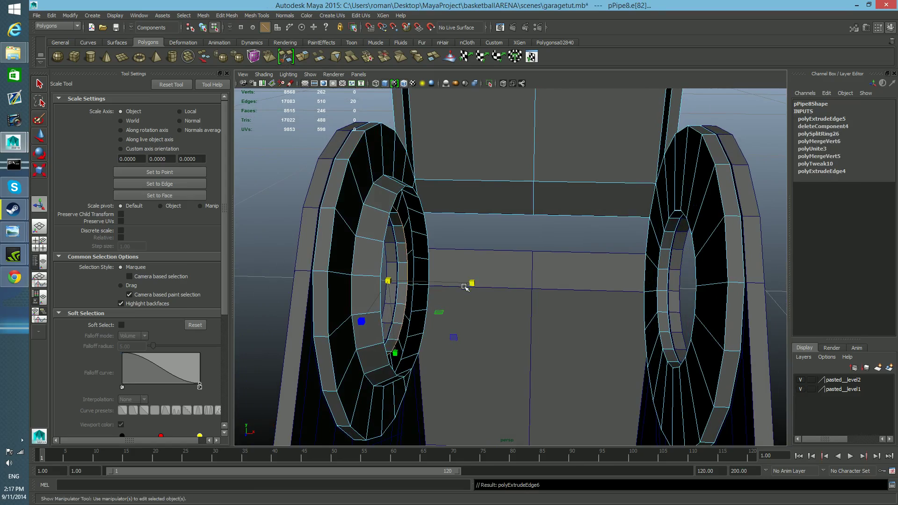
{"action": "key", "text": "w"}
{"action": "mouse_move", "coordinate": [476, 294]}
{"action": "left_mouse_down", "text": "alt"}
{"action": "mouse_move", "coordinate": [470, 276]}
{"action": "mouse_move", "coordinate": [485, 278]}
{"action": "mouse_move", "coordinate": [475, 293]}
{"action": "left_mouse_up", "text": "alt"}
{"action": "left_click", "coordinate": [304, 57]}
{"action": "key", "text": "w"}
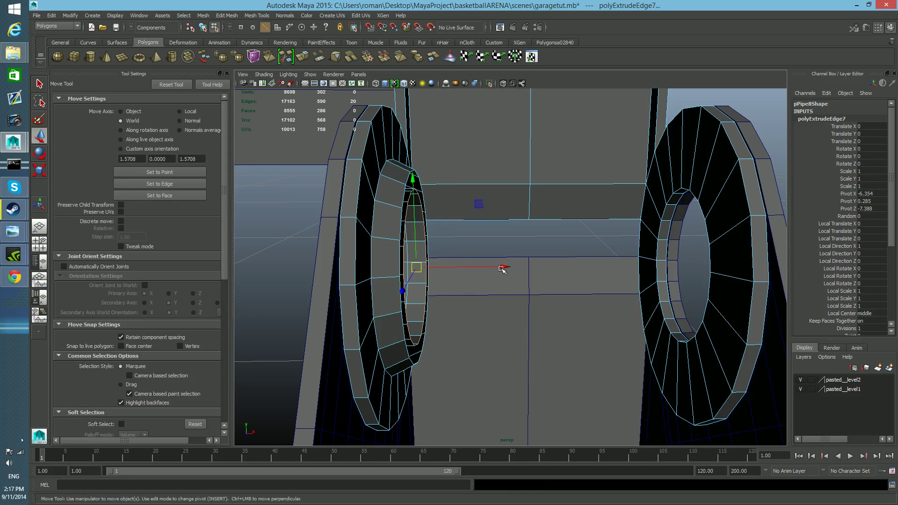
{"action": "left_click_drag", "start_coordinate": [504, 267], "coordinate": [626, 266]}
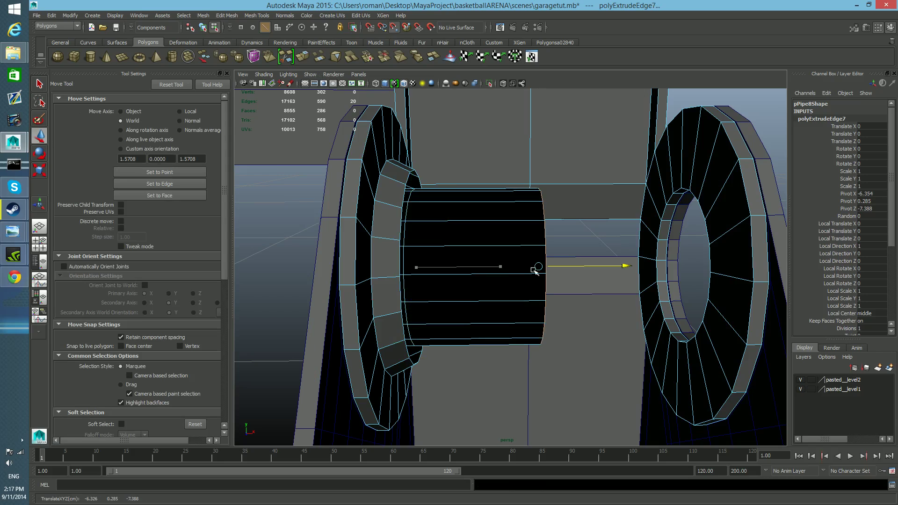
Extrude the collar's rim loop along X and snap it to the hinge's centre line as the outer tube.
{"action": "double_click", "coordinate": [400, 222]}
{"action": "left_click_drag", "start_coordinate": [453, 280], "coordinate": [405, 289], "text": "alt"}
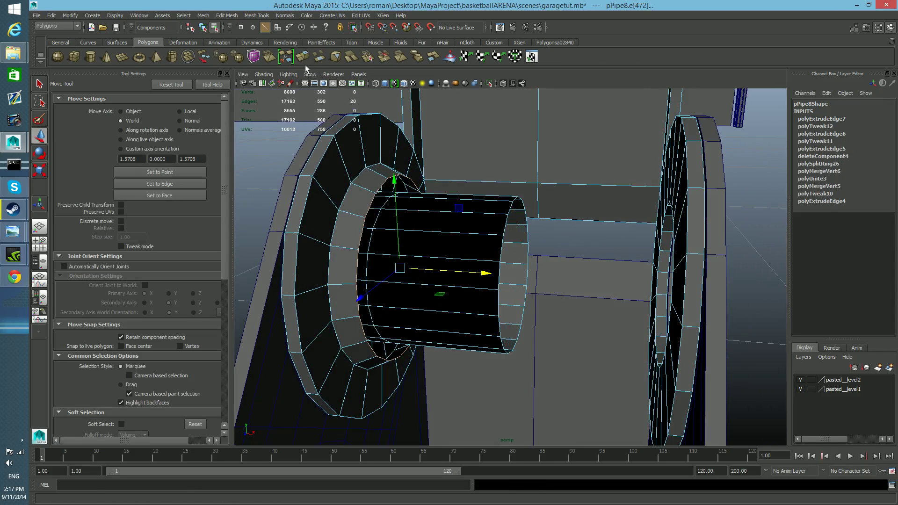
{"action": "key", "text": "ctrl+e"}
{"action": "left_click_drag", "start_coordinate": [433, 245], "coordinate": [570, 307], "text": "alt"}
{"action": "key", "text": "w"}
{"action": "key", "text": "v"}
{"action": "middle_click_drag", "start_coordinate": [569, 307], "coordinate": [526, 312], "text": "alt"}
{"action": "right_click_drag", "start_coordinate": [527, 311], "coordinate": [509, 307], "text": "alt"}
{"action": "middle_click_drag", "start_coordinate": [510, 307], "coordinate": [535, 320], "text": "alt"}
{"action": "left_click_drag", "start_coordinate": [543, 319], "coordinate": [500, 225], "text": "alt"}
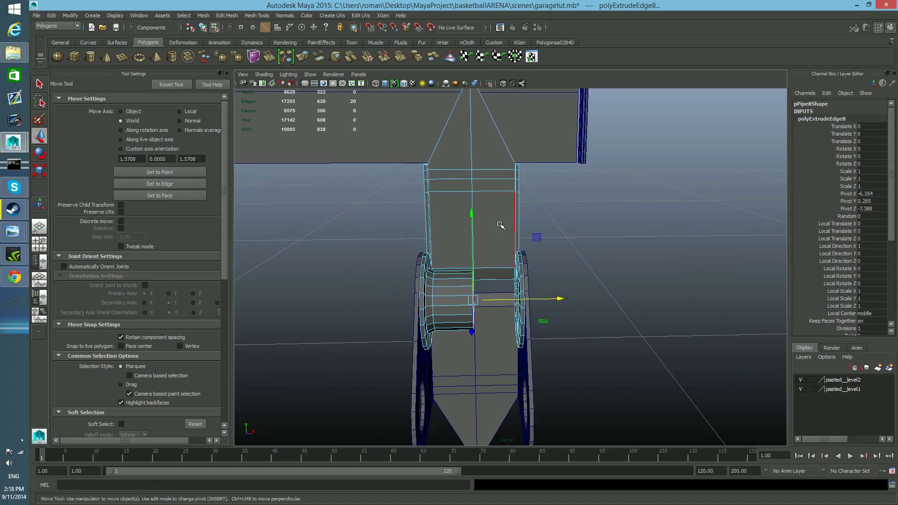
Delete all faces of the piece on the side of the centre line without the tube.
{"action": "key", "text": "F8"}
{"action": "right_click_drag", "start_coordinate": [496, 212], "coordinate": [500, 241]}
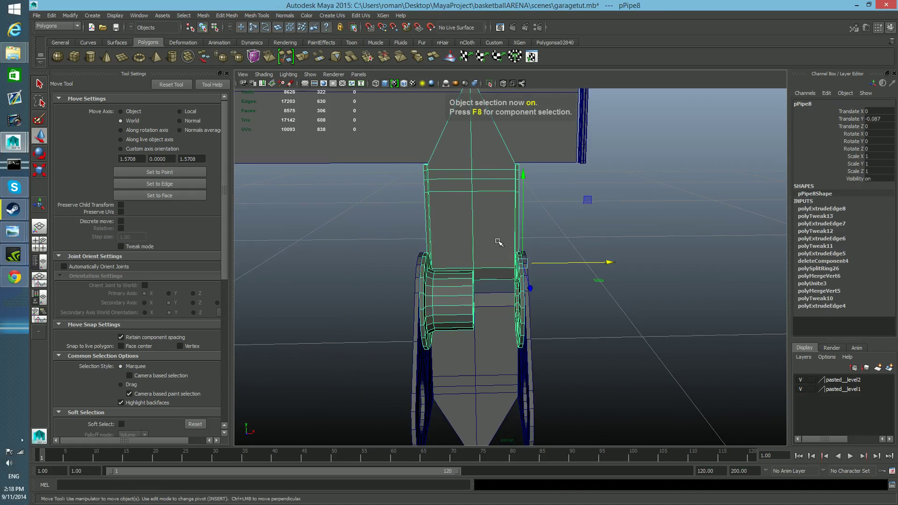
{"action": "left_click_drag", "start_coordinate": [499, 121], "coordinate": [561, 372]}
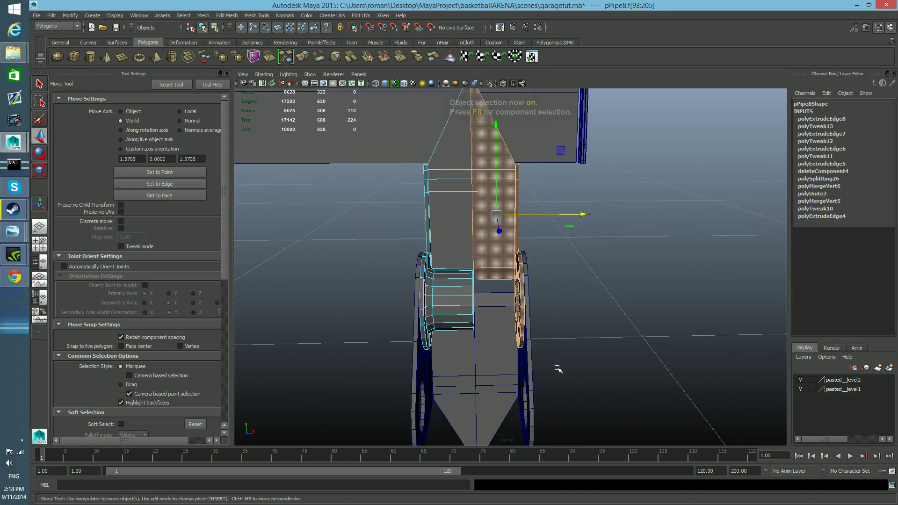
{"action": "key", "text": "Delete"}
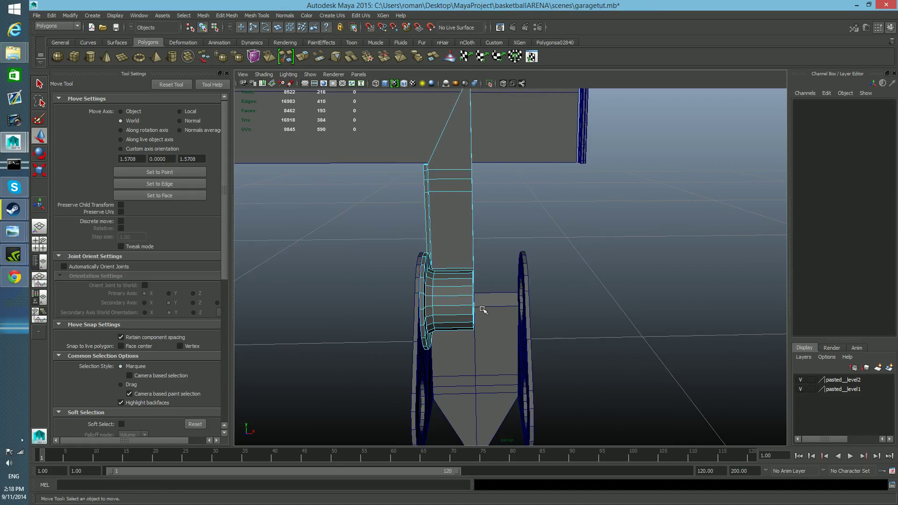
{"action": "key", "text": "F8"}
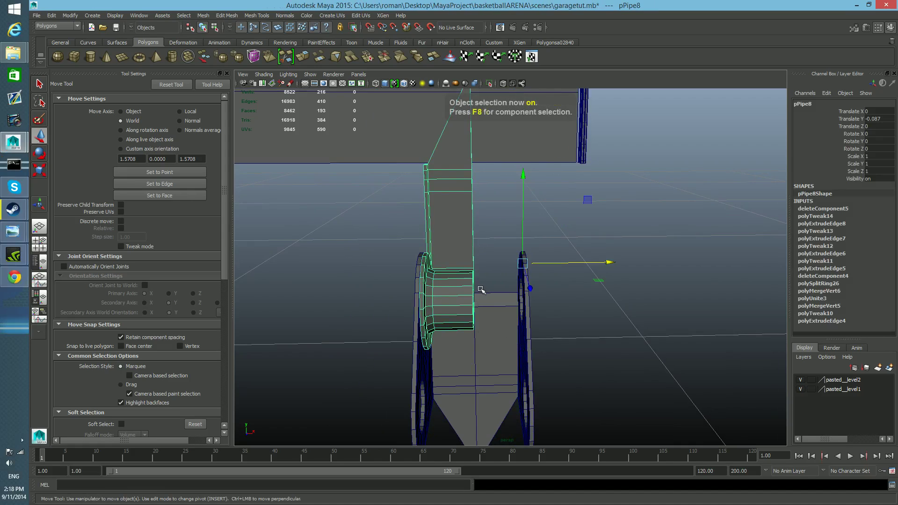
Center the remaining half's pivot and snap it onto the cut edge along the centre line.
{"action": "mouse_move", "coordinate": [468, 265]}
{"action": "right_mouse_down", "text": "shift"}
{"action": "mouse_move", "coordinate": [434, 275]}
{"action": "mouse_move", "coordinate": [467, 265]}
{"action": "right_mouse_up", "text": "shift"}
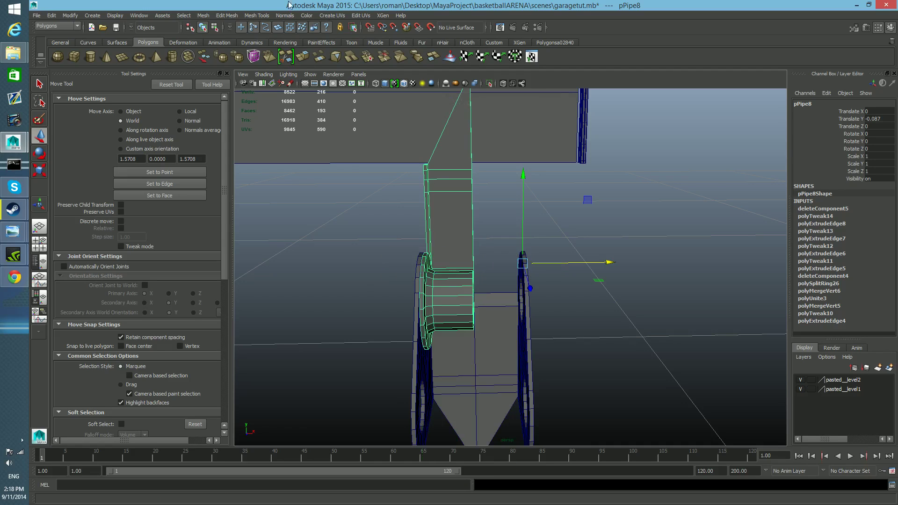
{"action": "left_click", "coordinate": [71, 15]}
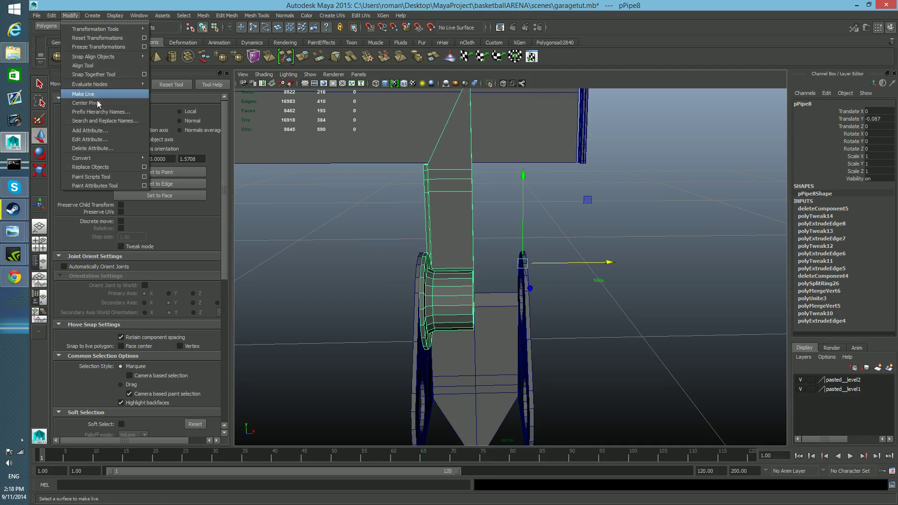
{"action": "left_click", "coordinate": [88, 113]}
{"action": "key", "text": "Insert"}
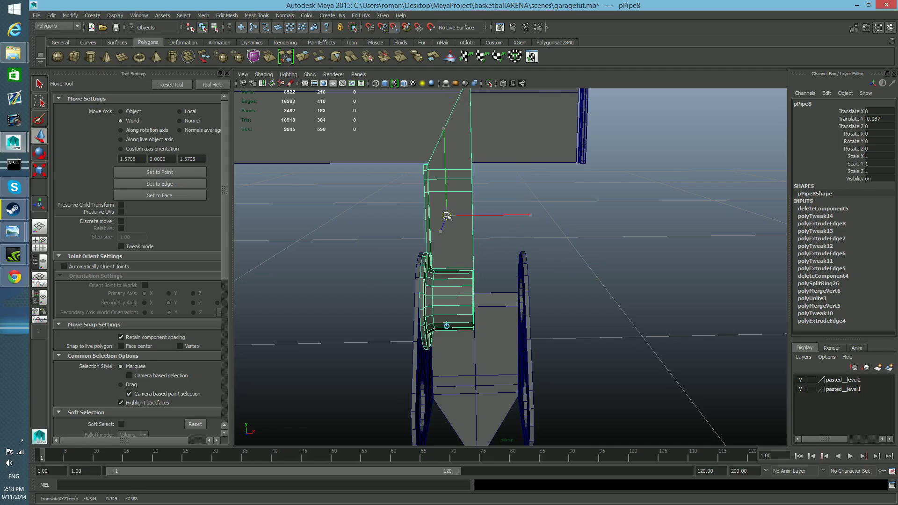
{"action": "left_click_drag", "start_coordinate": [448, 216], "coordinate": [479, 160]}
{"action": "key", "text": "Insert"}
Duplicate the half and mirror the copy across the centre line with a Scale X of -1.
{"action": "left_click_drag", "start_coordinate": [480, 221], "coordinate": [475, 209], "text": "alt"}
{"action": "key", "text": "ctrl+d"}
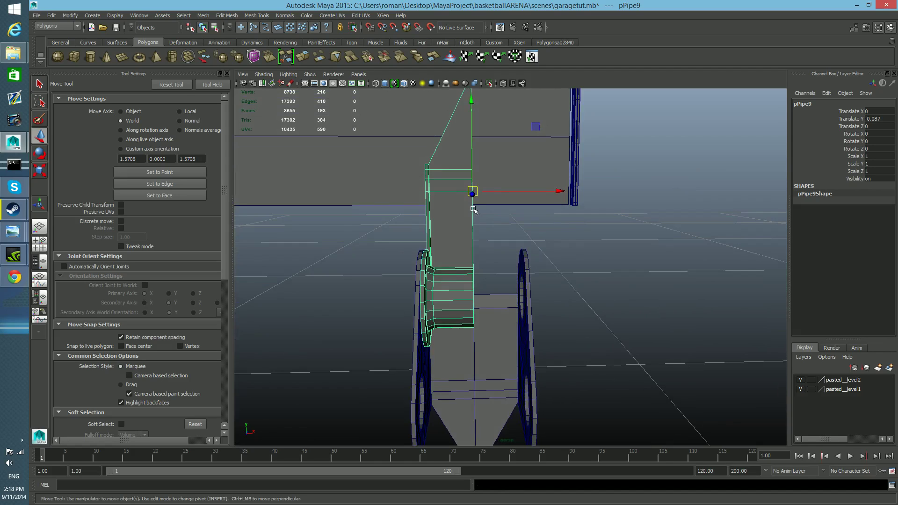
{"action": "key", "text": "e"}
{"action": "key", "text": "r"}
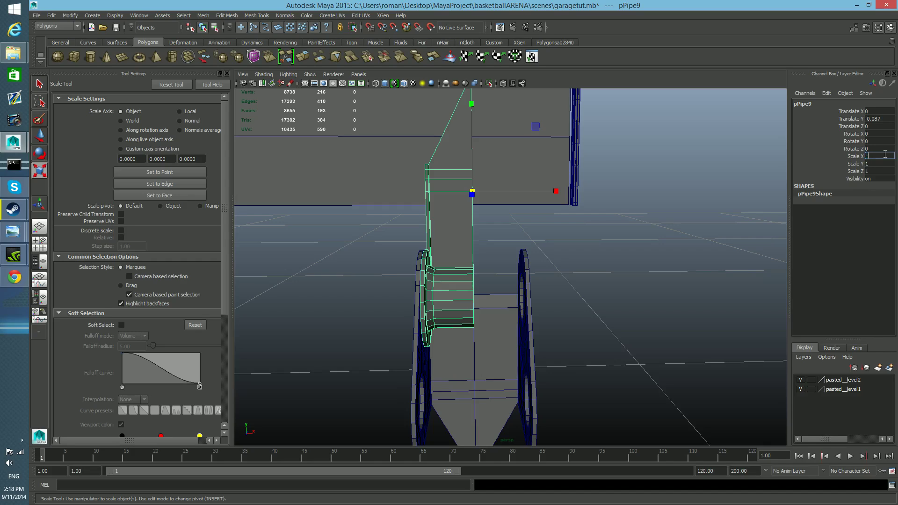
{"action": "key", "text": "Return"}
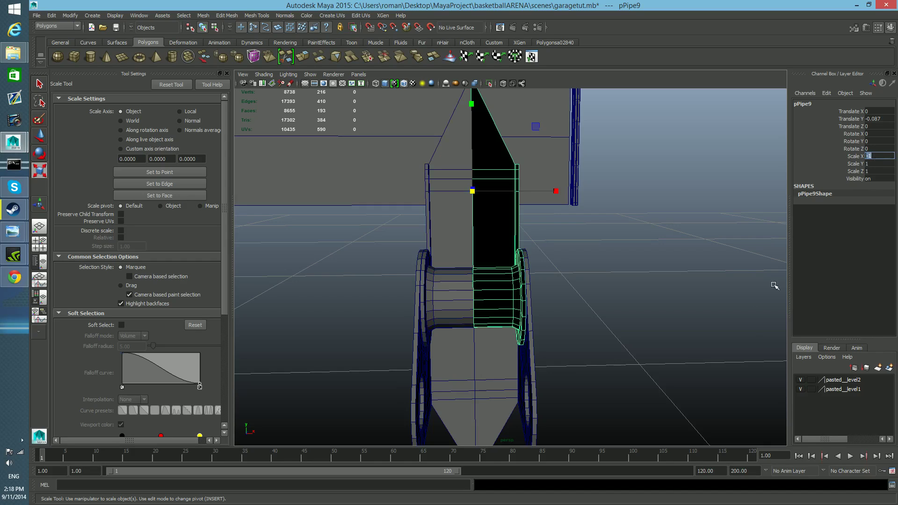
Combine the original half and its mirrored copy into one mesh.
{"action": "left_click", "coordinate": [454, 253], "text": "shift"}
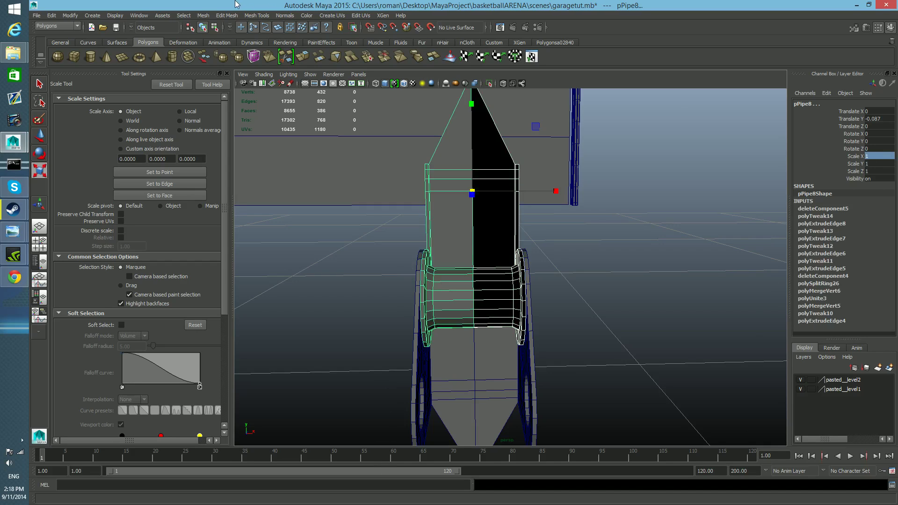
{"action": "left_click", "coordinate": [206, 16]}
{"action": "left_click", "coordinate": [213, 29]}
{"action": "key", "text": "w"}
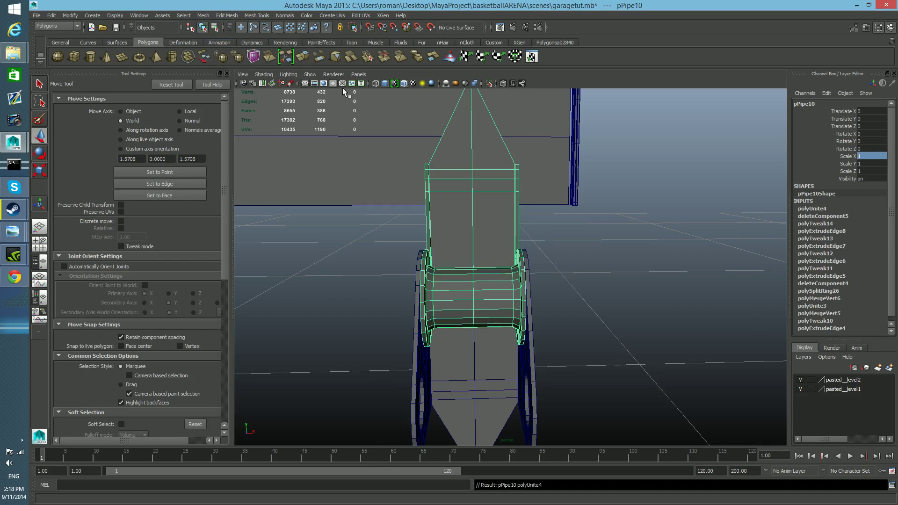
Select only the centre-line vertices of the combined half and merge them along the seam.
{"action": "right_click_drag", "start_coordinate": [478, 184], "coordinate": [452, 185]}
{"action": "scroll", "coordinate": [458, 198], "scroll_direction": "down", "scroll_amount": 3}
{"action": "left_click_drag", "start_coordinate": [484, 150], "coordinate": [504, 309]}
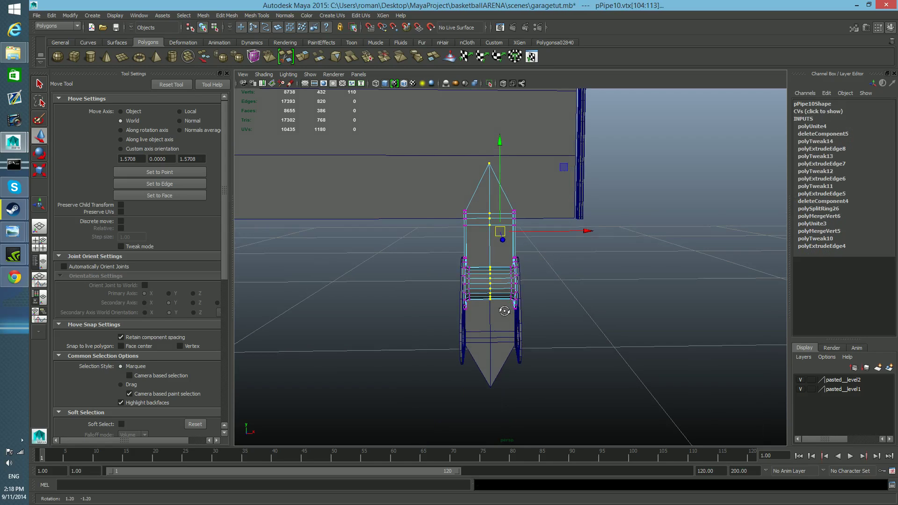
{"action": "left_click_drag", "start_coordinate": [473, 141], "coordinate": [510, 317], "text": "ctrl"}
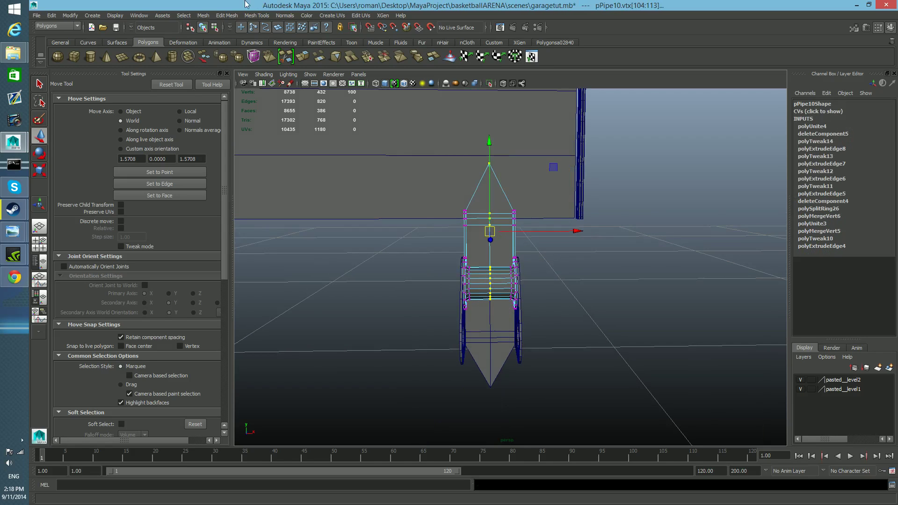
{"action": "left_click", "coordinate": [229, 16]}
{"action": "left_click", "coordinate": [285, 70]}
Select all face loops lining the inside of the connecting tube and extrude them inward to give its wall thickness.
{"action": "right_click_drag", "start_coordinate": [465, 254], "coordinate": [466, 314], "text": "alt"}
{"action": "middle_click_drag", "start_coordinate": [465, 314], "coordinate": [463, 255], "text": "alt"}
{"action": "left_click_drag", "start_coordinate": [463, 255], "coordinate": [510, 236], "text": "alt"}
{"action": "right_click_drag", "start_coordinate": [462, 236], "coordinate": [482, 241], "text": "alt"}
{"action": "left_click_drag", "start_coordinate": [482, 241], "coordinate": [468, 253], "text": "alt"}
{"action": "right_click", "coordinate": [462, 249]}
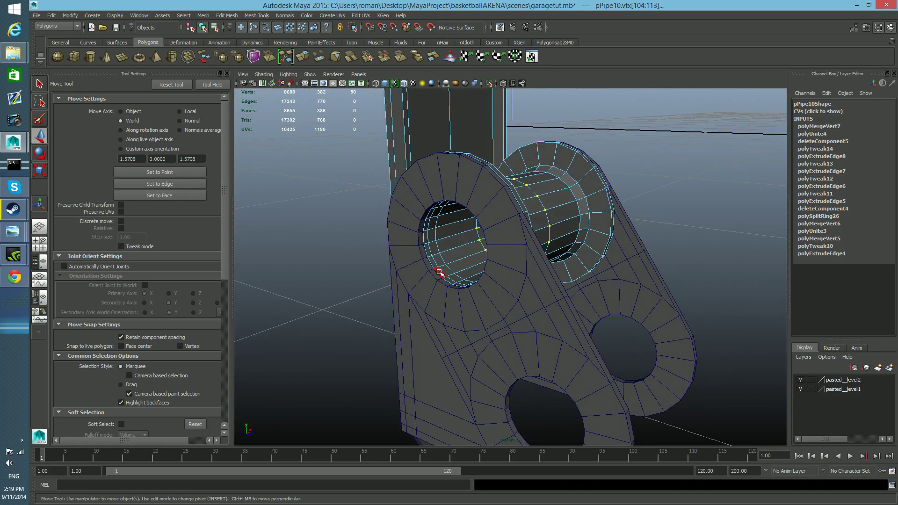
{"action": "left_click", "coordinate": [440, 272]}
{"action": "double_click", "coordinate": [437, 264], "text": "shift"}
{"action": "double_click", "coordinate": [438, 263], "text": "shift"}
{"action": "double_click", "coordinate": [457, 266], "text": "shift"}
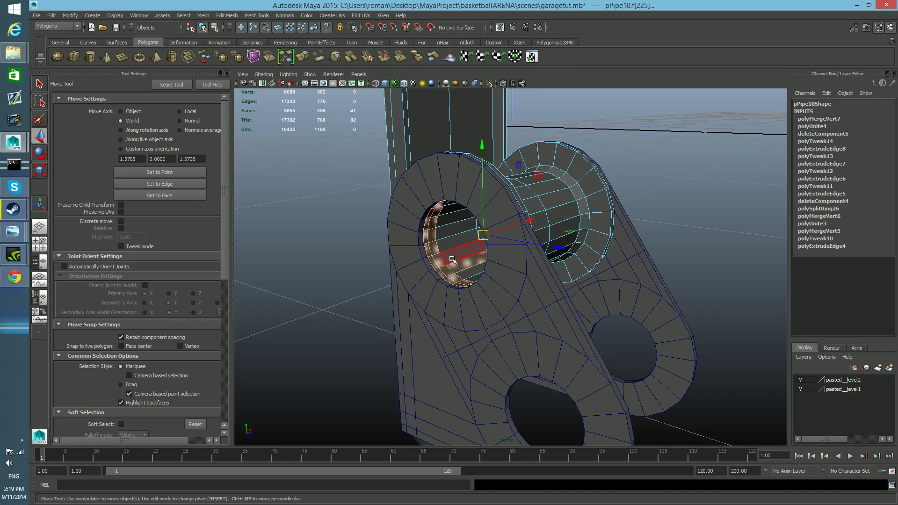
{"action": "left_click_drag", "start_coordinate": [458, 267], "coordinate": [368, 288], "text": "alt"}
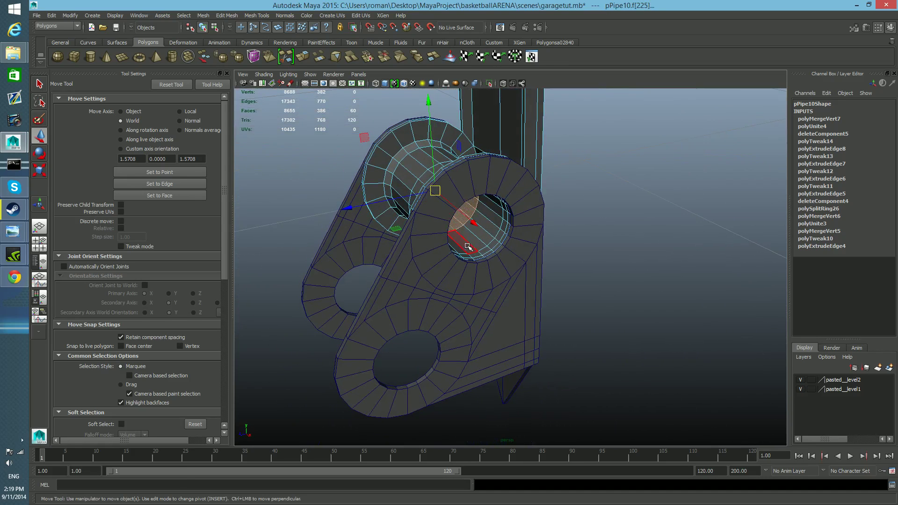
{"action": "scroll", "coordinate": [486, 257], "scroll_direction": "up", "scroll_amount": 7}
{"action": "left_click", "coordinate": [452, 201], "text": "shift"}
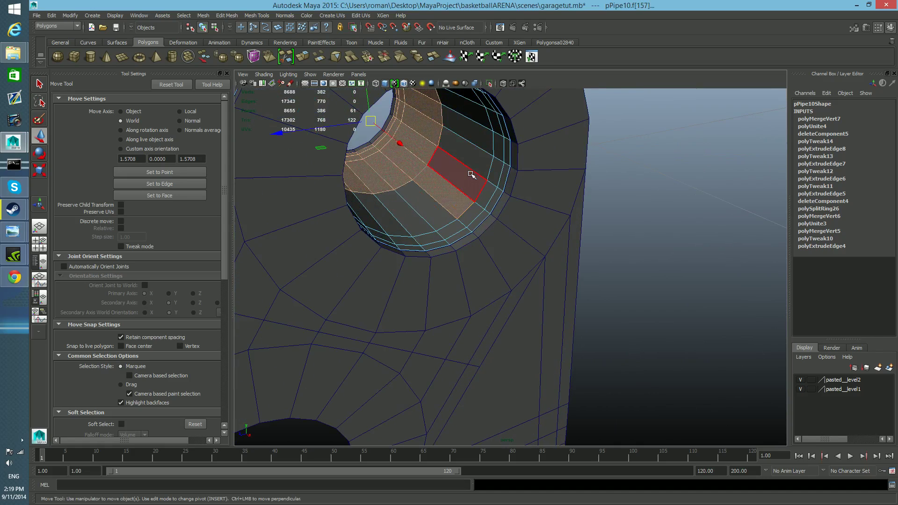
{"action": "double_click", "coordinate": [471, 174], "text": "shift"}
{"action": "left_click", "coordinate": [487, 168], "text": "shift"}
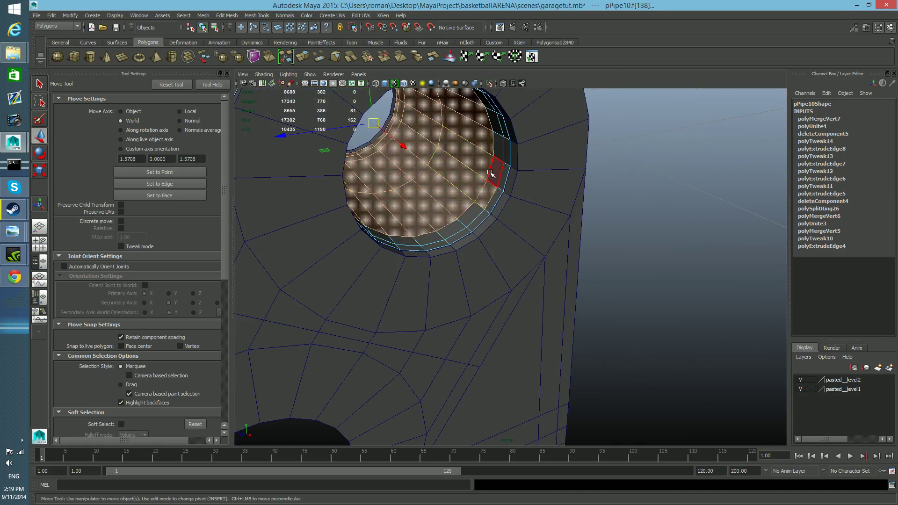
{"action": "double_click", "coordinate": [491, 173], "text": "shift"}
{"action": "left_click", "coordinate": [496, 188], "text": "shift"}
{"action": "double_click", "coordinate": [500, 184], "text": "shift"}
{"action": "left_click_drag", "start_coordinate": [485, 205], "coordinate": [513, 209], "text": "alt"}
{"action": "left_click", "coordinate": [303, 54]}
{"action": "left_click_drag", "start_coordinate": [421, 244], "coordinate": [411, 174], "text": "alt"}
Select the thin rim face loops at both open ends of the tube and extrude them outward.
{"action": "double_click", "coordinate": [496, 185]}
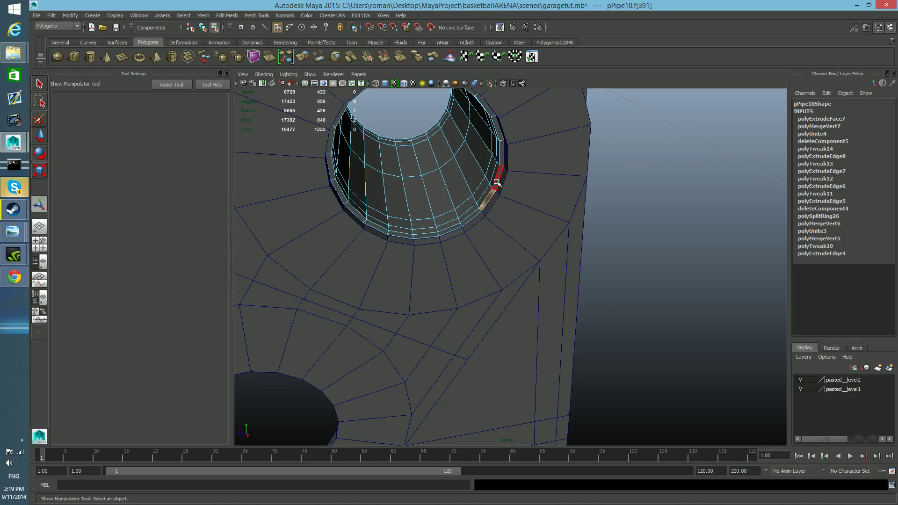
{"action": "left_click_drag", "start_coordinate": [405, 219], "coordinate": [484, 256], "text": "alt"}
{"action": "scroll", "coordinate": [468, 281], "scroll_direction": "up", "scroll_amount": 5}
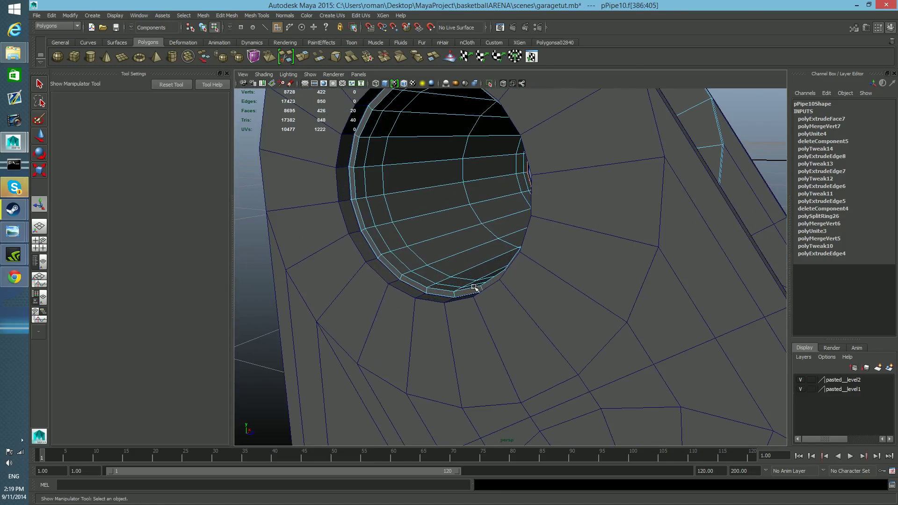
{"action": "left_click", "coordinate": [452, 292], "text": "shift"}
{"action": "double_click", "coordinate": [424, 291], "text": "shift"}
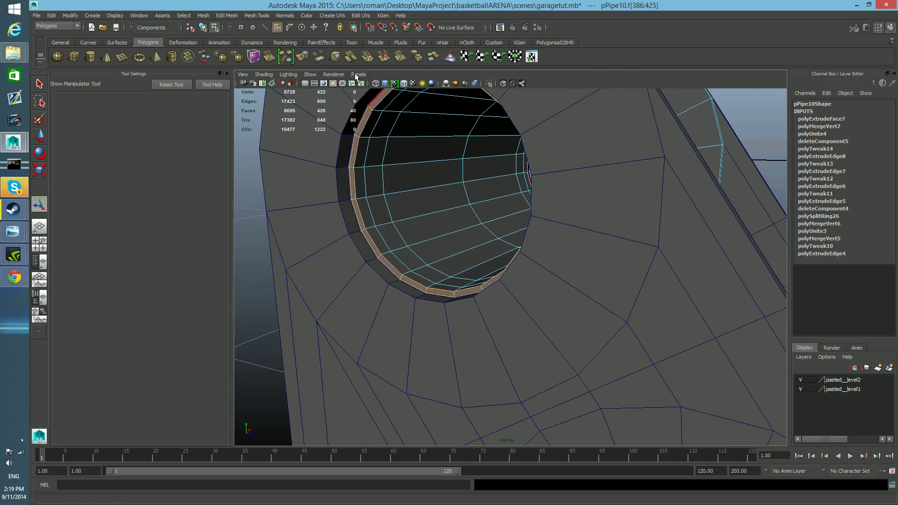
{"action": "left_click", "coordinate": [301, 57]}
{"action": "left_click_drag", "start_coordinate": [586, 189], "coordinate": [519, 210], "text": "alt"}
{"action": "mouse_move", "coordinate": [527, 252]}
{"action": "left_mouse_down"}
{"action": "mouse_move", "coordinate": [542, 256]}
{"action": "mouse_move", "coordinate": [538, 247]}
{"action": "left_mouse_up"}
Extrude the two rim face loops a second time with a local Z offset of 0.001.
{"action": "left_click", "coordinate": [317, 59]}
{"action": "key", "text": "r"}
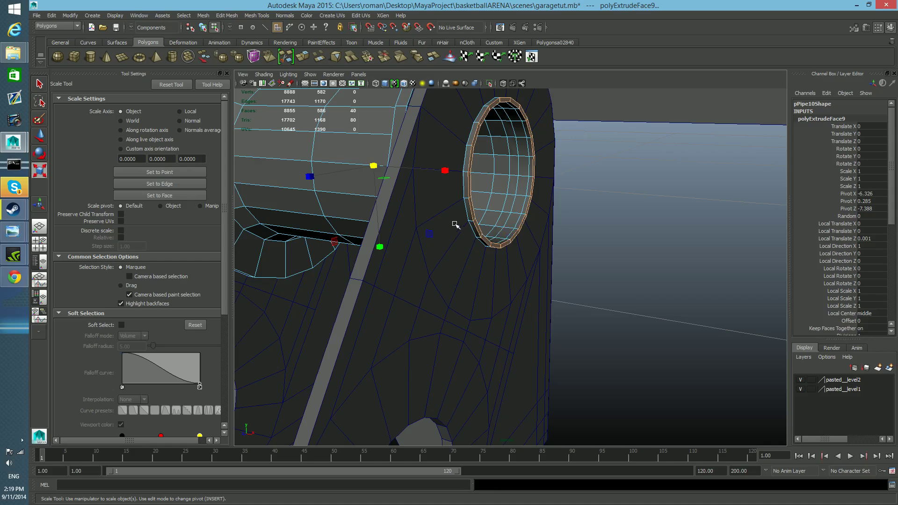
{"action": "left_click_drag", "start_coordinate": [390, 191], "coordinate": [417, 202], "text": "alt"}
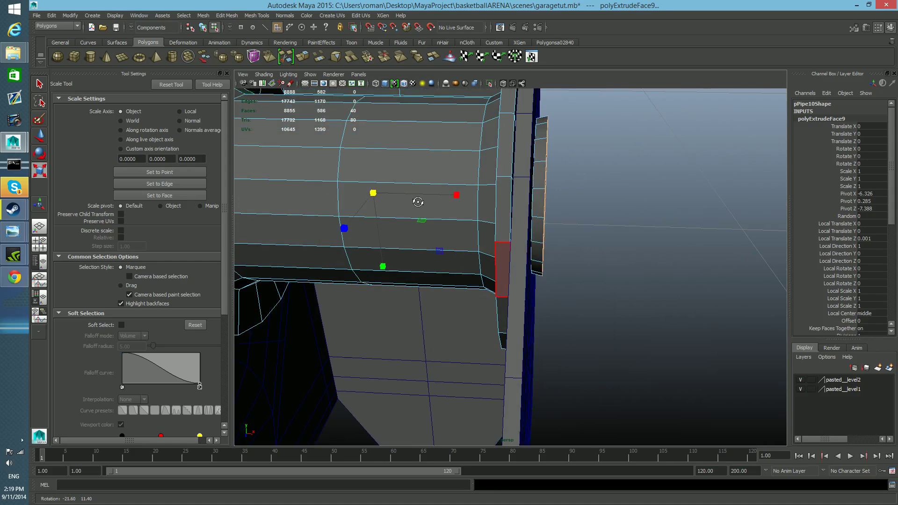
Try to extrude the rim faces once more with a local scale of 1.6, and undo the attempt.
{"action": "left_click", "coordinate": [302, 57]}
{"action": "left_click_drag", "start_coordinate": [598, 263], "coordinate": [445, 182], "text": "alt"}
{"action": "left_click_drag", "start_coordinate": [449, 255], "coordinate": [512, 286]}
{"action": "key", "text": "w"}
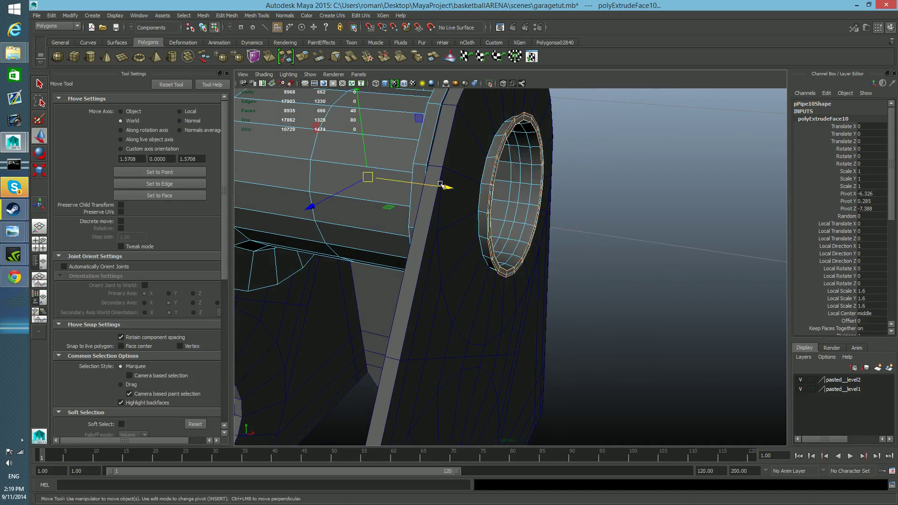
{"action": "left_click_drag", "start_coordinate": [445, 189], "coordinate": [508, 265], "text": "alt"}
{"action": "key", "text": "ctrl+z"}
{"action": "key", "text": "ctrl+z"}
{"action": "key", "text": "ctrl+z"}
{"action": "key", "text": "ctrl+z"}
Extrude the tube's rim faces with a local Z offset of 0.001, scale them up, and return to object mode.
{"action": "middle_click_drag", "start_coordinate": [654, 289], "coordinate": [541, 275], "text": "alt"}
{"action": "left_click_drag", "start_coordinate": [541, 274], "coordinate": [583, 283], "text": "alt"}
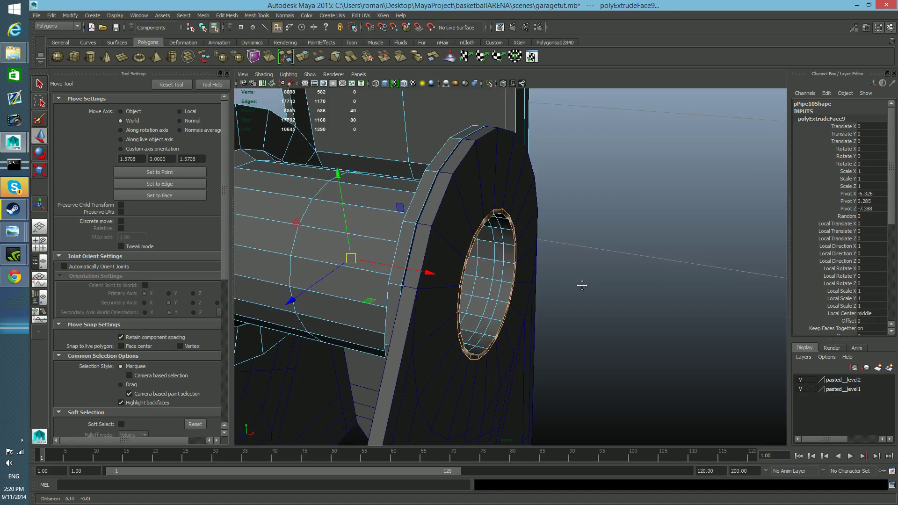
{"action": "left_click", "coordinate": [302, 56]}
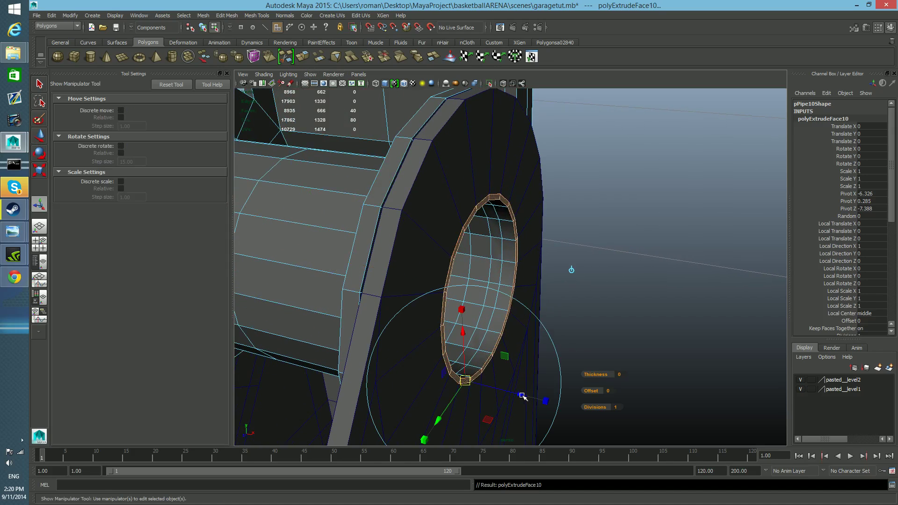
{"action": "left_click_drag", "start_coordinate": [523, 396], "coordinate": [526, 397]}
{"action": "key", "text": "r"}
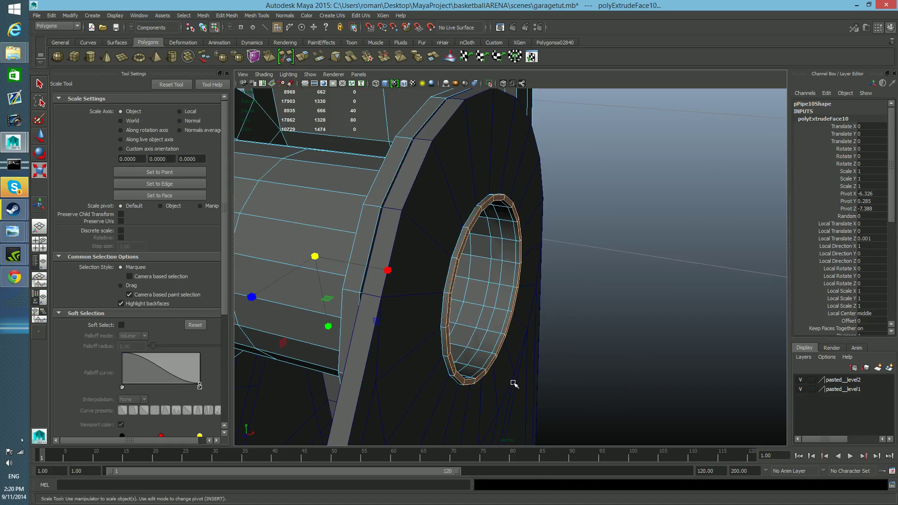
{"action": "left_click_drag", "start_coordinate": [315, 256], "coordinate": [331, 262]}
{"action": "left_click_drag", "start_coordinate": [424, 285], "coordinate": [477, 279], "text": "alt"}
{"action": "key", "text": "F8"}
{"action": "key", "text": "f"}
Delete the ring of faces around the lower hole on the inner side of one of the wider half's plates.
{"action": "left_click_drag", "start_coordinate": [602, 360], "coordinate": [468, 304], "text": "alt"}
{"action": "left_click", "coordinate": [555, 322]}
{"action": "scroll", "coordinate": [550, 315], "scroll_direction": "up", "scroll_amount": 10}
{"action": "right_click_drag", "start_coordinate": [435, 279], "coordinate": [404, 291], "text": "shift"}
{"action": "left_click_drag", "start_coordinate": [437, 286], "coordinate": [435, 282]}
{"action": "left_click_drag", "start_coordinate": [435, 282], "coordinate": [434, 281], "text": "alt"}
{"action": "right_click_drag", "start_coordinate": [431, 264], "coordinate": [431, 285]}
{"action": "key", "text": "q"}
{"action": "left_click", "coordinate": [431, 282]}
{"action": "double_click", "coordinate": [422, 268], "text": "shift"}
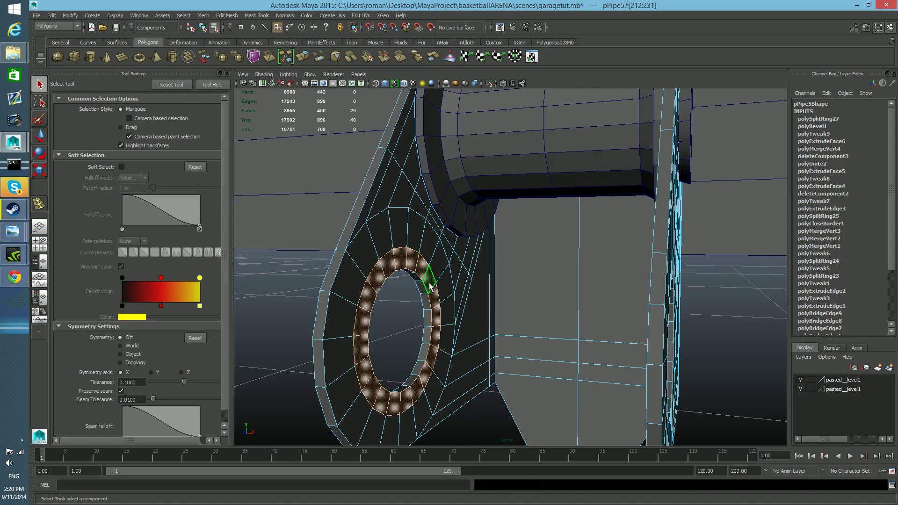
{"action": "key", "text": "Delete"}
Extrude the outer edge loop of the ring-shaped gap toward the opposite plate and scale it down into a tapered flange.
{"action": "right_click_drag", "start_coordinate": [427, 264], "coordinate": [430, 241]}
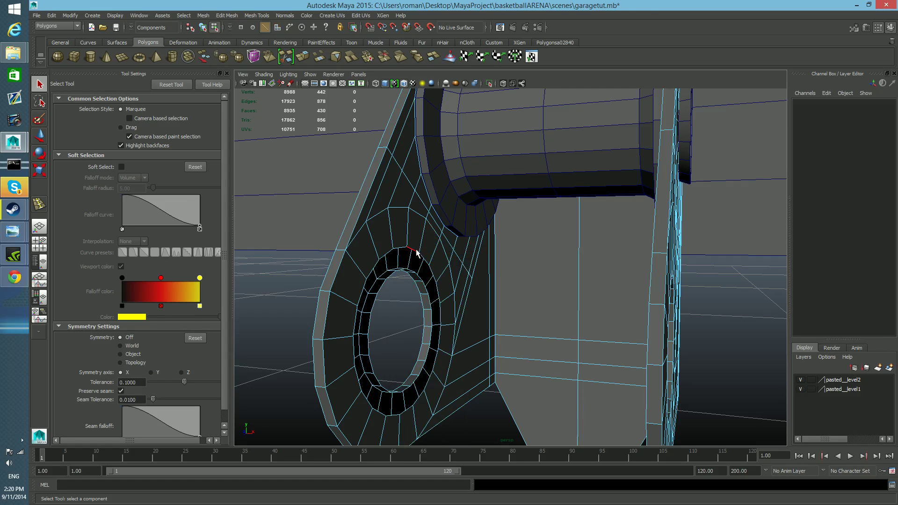
{"action": "double_click", "coordinate": [417, 253]}
{"action": "left_click_drag", "start_coordinate": [416, 253], "coordinate": [477, 284], "text": "alt"}
{"action": "key", "text": "ctrl+e"}
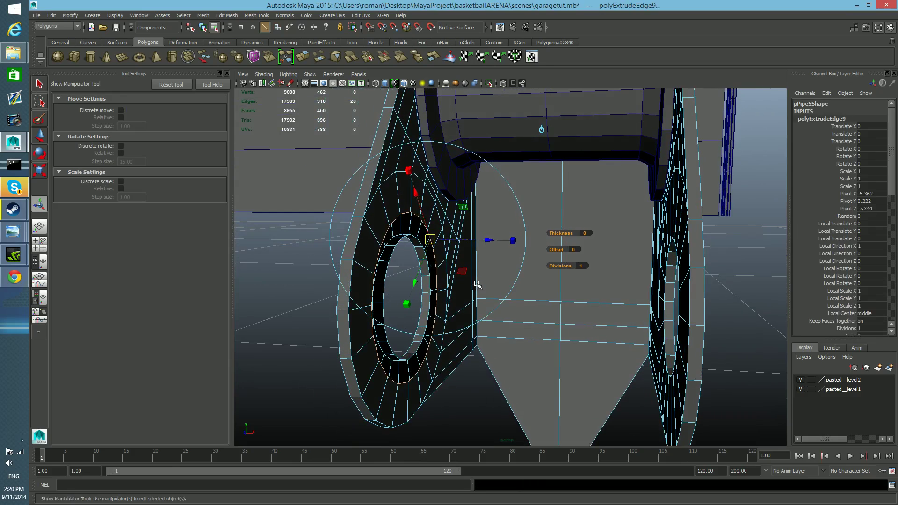
{"action": "key", "text": "w"}
{"action": "left_click_drag", "start_coordinate": [490, 300], "coordinate": [511, 308]}
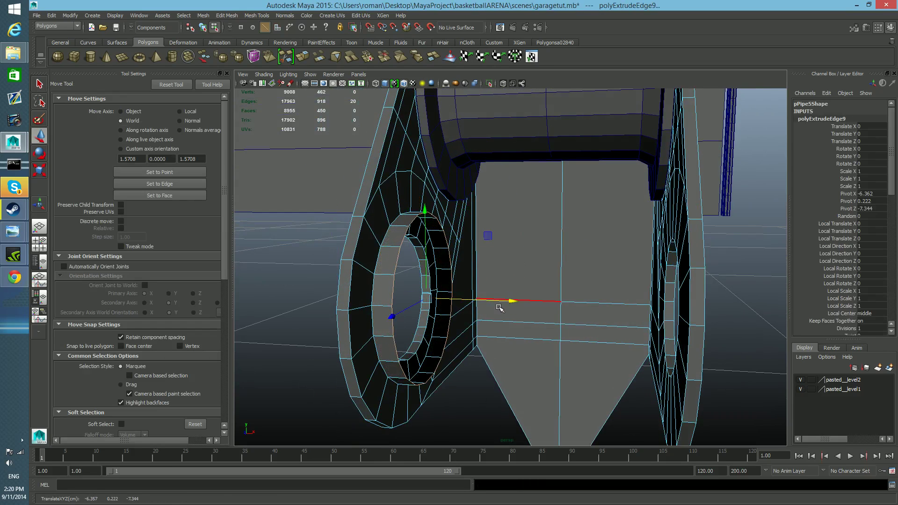
{"action": "key", "text": "r"}
{"action": "left_click_drag", "start_coordinate": [428, 300], "coordinate": [437, 321]}
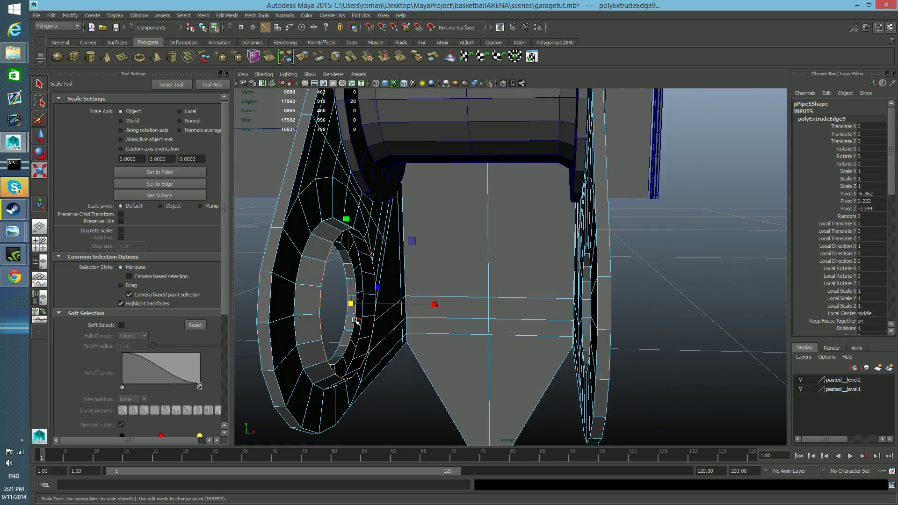
Extrude the gap's inner edge loop around the hole toward the opposite plate, level with the tapered flange.
{"action": "left_click", "coordinate": [354, 326]}
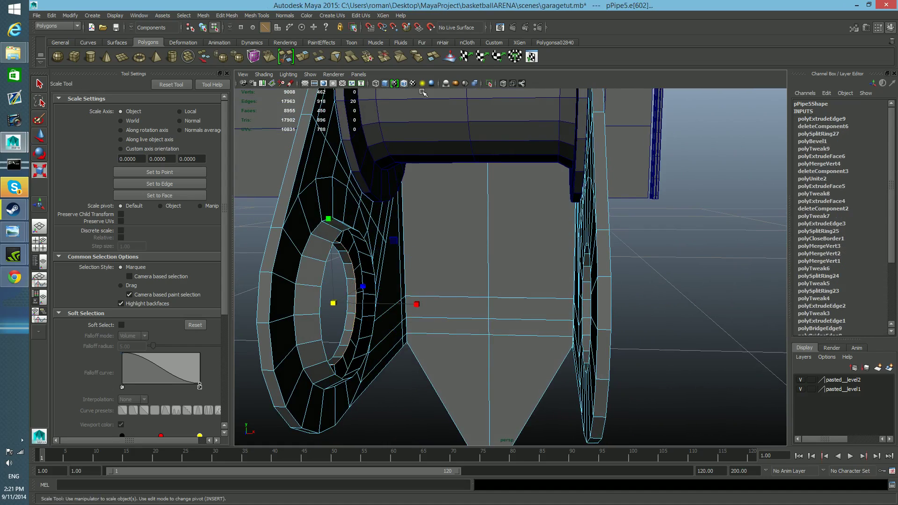
{"action": "left_click", "coordinate": [302, 57]}
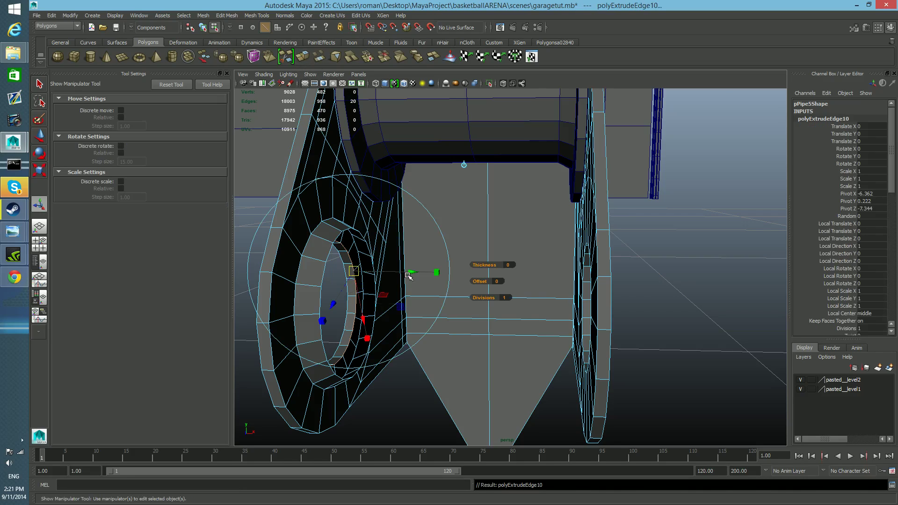
{"action": "key", "text": "w"}
{"action": "left_click_drag", "start_coordinate": [420, 305], "coordinate": [420, 305]}
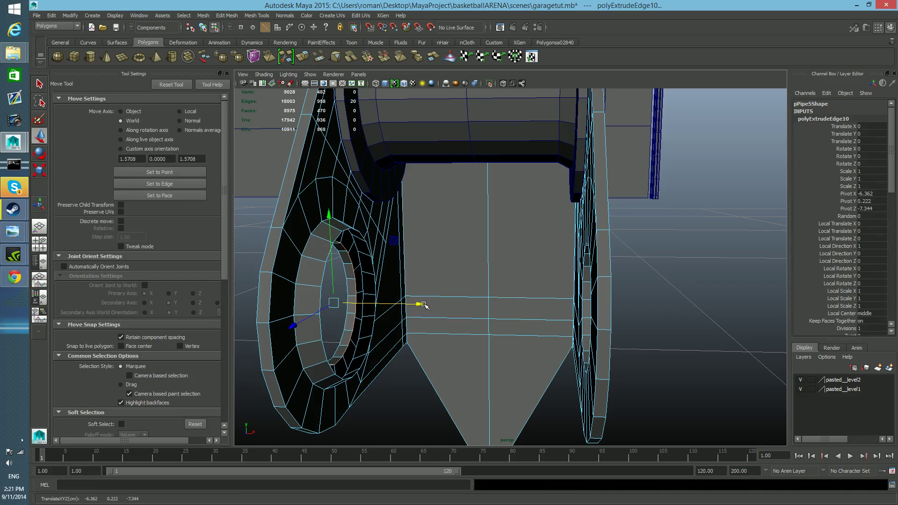
{"action": "mouse_move", "coordinate": [427, 304]}
{"action": "left_mouse_down"}
{"action": "mouse_move", "coordinate": [470, 305]}
{"action": "mouse_move", "coordinate": [371, 287]}
{"action": "mouse_move", "coordinate": [411, 302]}
{"action": "left_mouse_up"}
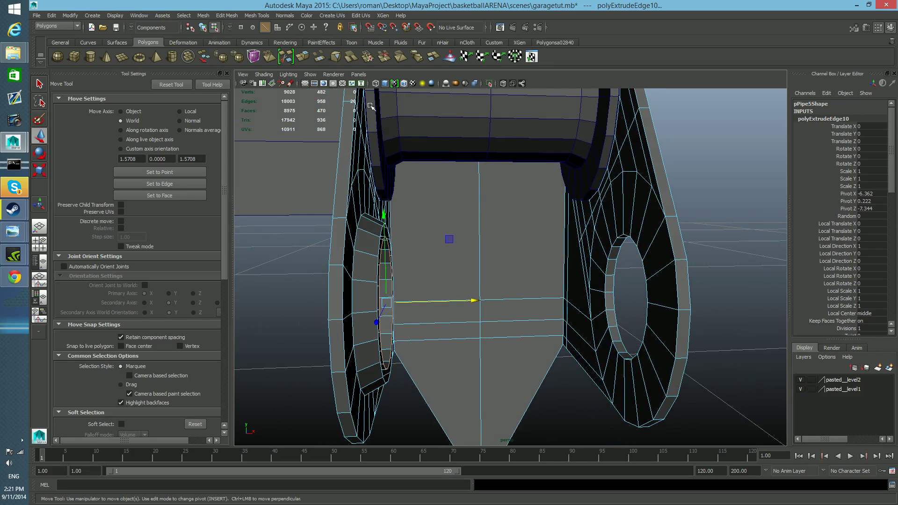
Extrude the inner hole edge loop again to about the centre line to form the tube's inner wall.
{"action": "left_click", "coordinate": [304, 57]}
{"action": "key", "text": "w"}
{"action": "left_click_drag", "start_coordinate": [474, 299], "coordinate": [587, 299]}
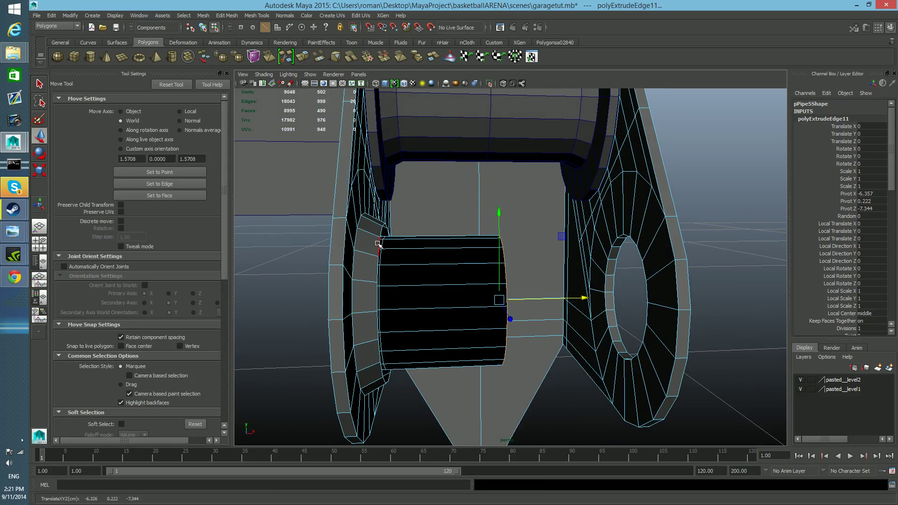
Extrude the flange's end edge loop to about the centre line to form the tube's outer wall.
{"action": "double_click", "coordinate": [379, 244]}
{"action": "left_click_drag", "start_coordinate": [461, 278], "coordinate": [421, 275], "text": "alt"}
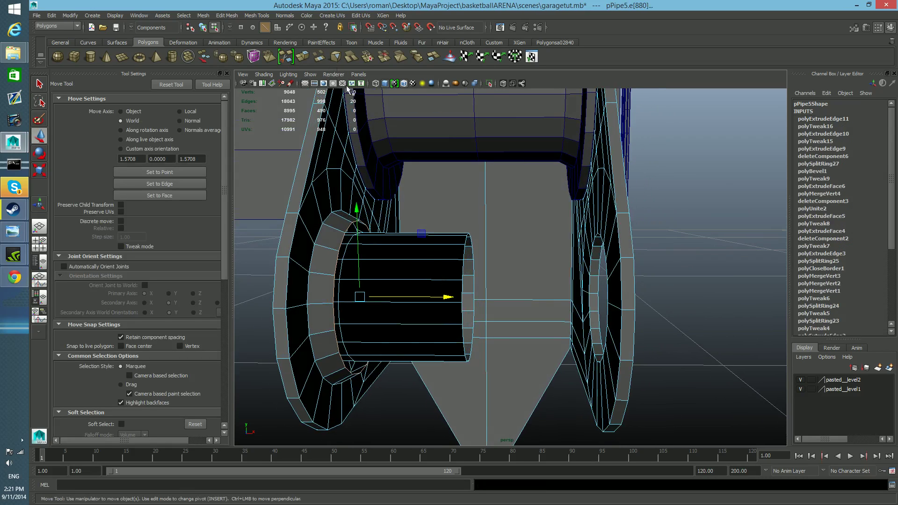
{"action": "left_click", "coordinate": [304, 57]}
{"action": "key", "text": "w"}
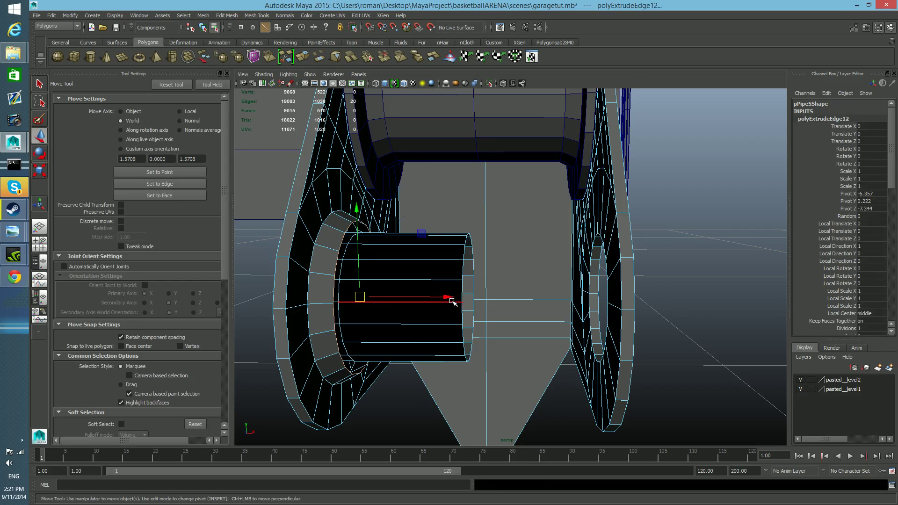
{"action": "left_click_drag", "start_coordinate": [451, 300], "coordinate": [543, 355], "text": "alt"}
{"action": "right_click_drag", "start_coordinate": [543, 355], "coordinate": [536, 354], "text": "alt"}
{"action": "left_click_drag", "start_coordinate": [536, 353], "coordinate": [566, 351], "text": "alt"}
Select the three face loops lining the lower hole and its tube and extrude them with a local Z offset of 0.001.
{"action": "right_click_drag", "start_coordinate": [502, 303], "coordinate": [488, 335]}
{"action": "double_click", "coordinate": [485, 327]}
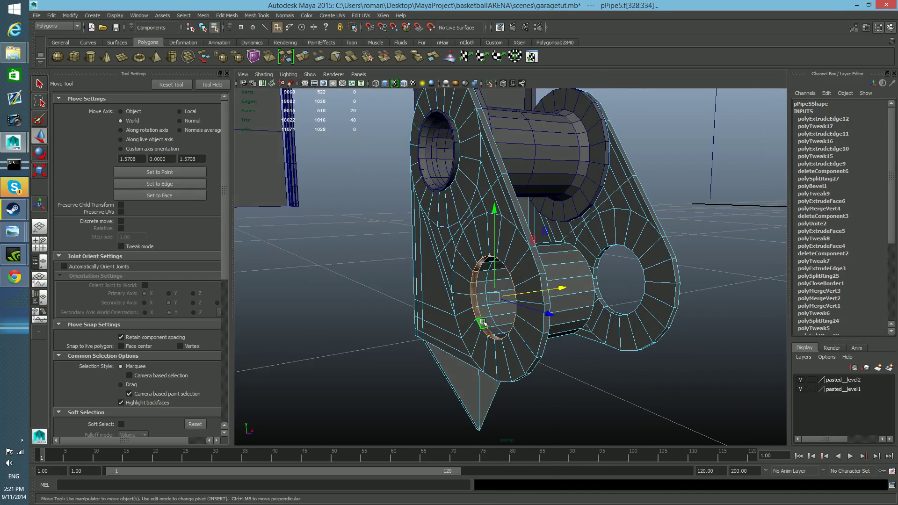
{"action": "left_click", "coordinate": [489, 323], "text": "shift"}
{"action": "double_click", "coordinate": [489, 323], "text": "shift"}
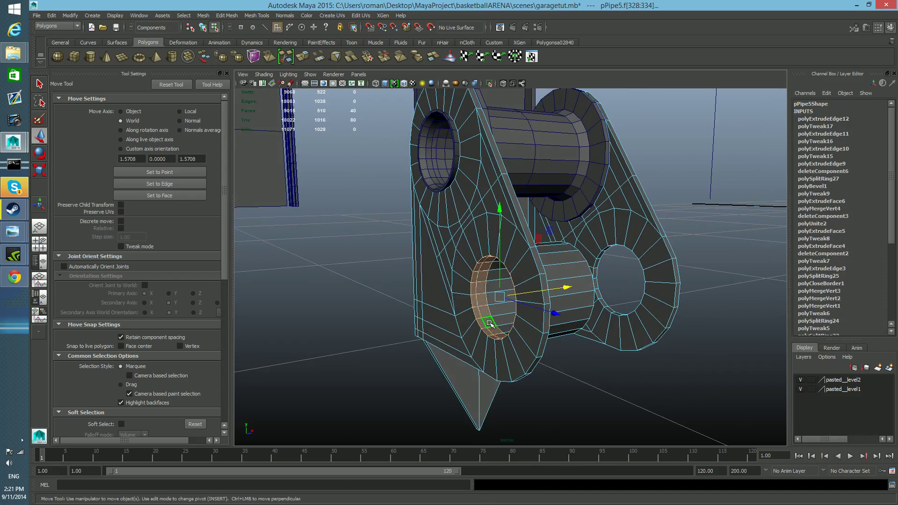
{"action": "left_click", "coordinate": [498, 322], "text": "shift"}
{"action": "double_click", "coordinate": [494, 309], "text": "shift"}
{"action": "mouse_move", "coordinate": [518, 332]}
{"action": "left_mouse_down", "text": "alt"}
{"action": "mouse_move", "coordinate": [440, 333]}
{"action": "mouse_move", "coordinate": [400, 241]}
{"action": "mouse_move", "coordinate": [444, 328]}
{"action": "mouse_move", "coordinate": [527, 325]}
{"action": "left_mouse_up", "text": "alt"}
{"action": "key", "text": "ctrl+e"}
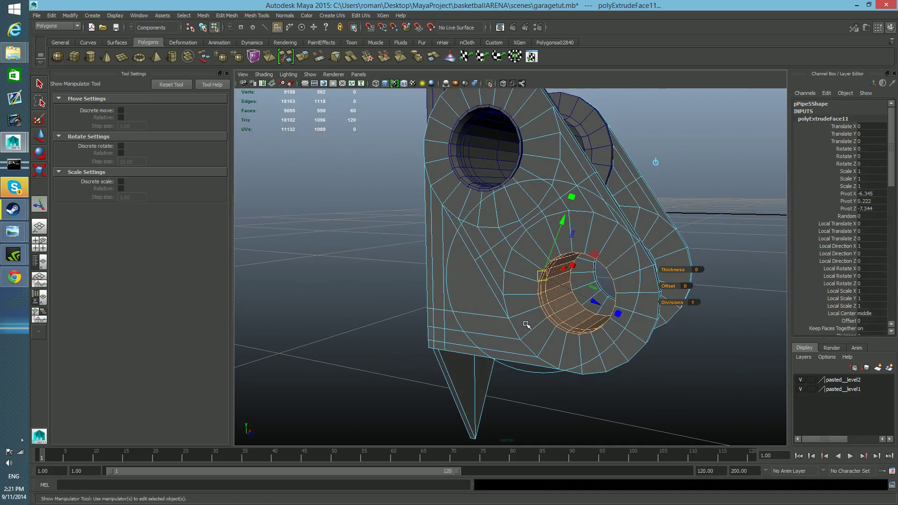
{"action": "left_click_drag", "start_coordinate": [584, 307], "coordinate": [591, 307]}
{"action": "right_click_drag", "start_coordinate": [591, 307], "coordinate": [604, 314], "text": "alt"}
{"action": "left_click_drag", "start_coordinate": [603, 315], "coordinate": [491, 314], "text": "alt"}
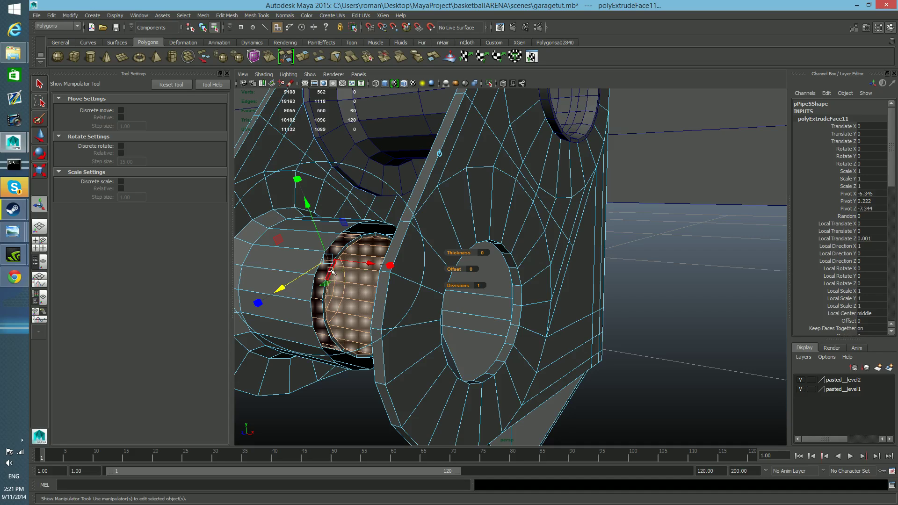
Delete the narrow face loop that the extrusion left at the open centre end of the new half tube.
{"action": "left_click", "coordinate": [331, 271]}
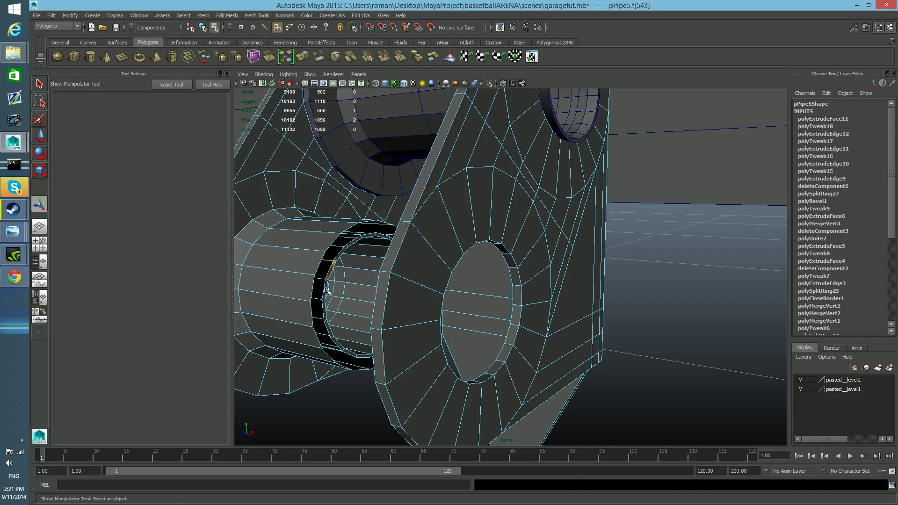
{"action": "double_click", "coordinate": [324, 292], "text": "shift"}
{"action": "left_click_drag", "start_coordinate": [338, 306], "coordinate": [395, 313], "text": "alt"}
{"action": "key", "text": "Delete"}
{"action": "scroll", "coordinate": [400, 317], "scroll_direction": "down", "scroll_amount": 5}
{"action": "left_click_drag", "start_coordinate": [489, 310], "coordinate": [510, 299], "text": "alt"}
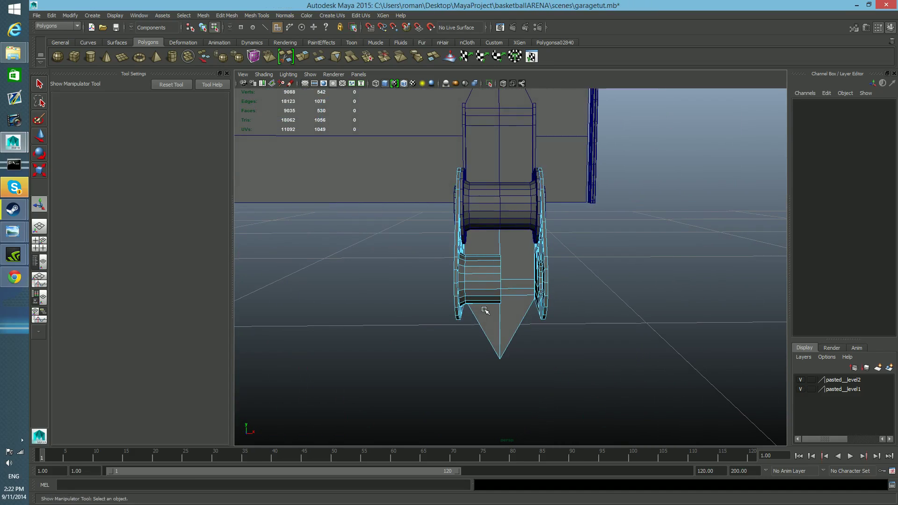
Delete all faces of the wider hinge piece on the side of the centre line that has no tube.
{"action": "key", "text": "F8"}
{"action": "right_click", "coordinate": [518, 279]}
{"action": "left_click", "coordinate": [518, 299]}
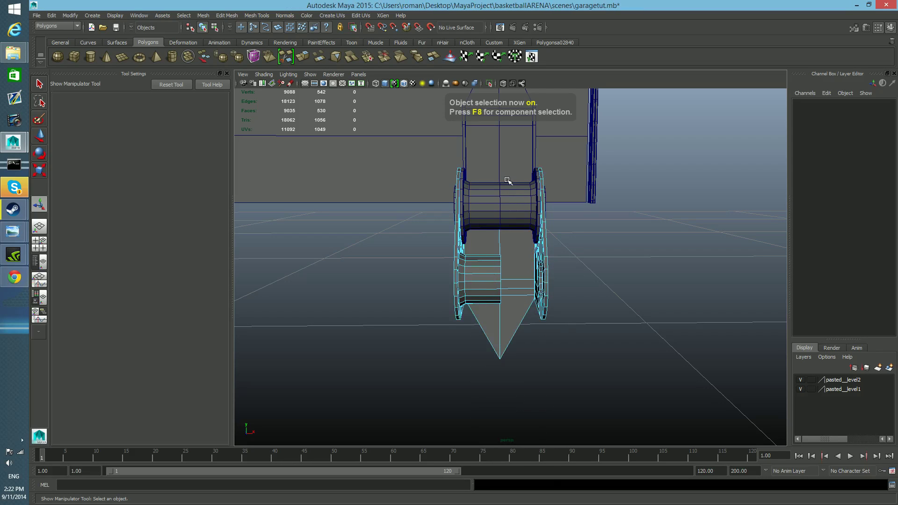
{"action": "left_click_drag", "start_coordinate": [547, 307], "coordinate": [582, 411]}
{"action": "key", "text": "Delete"}
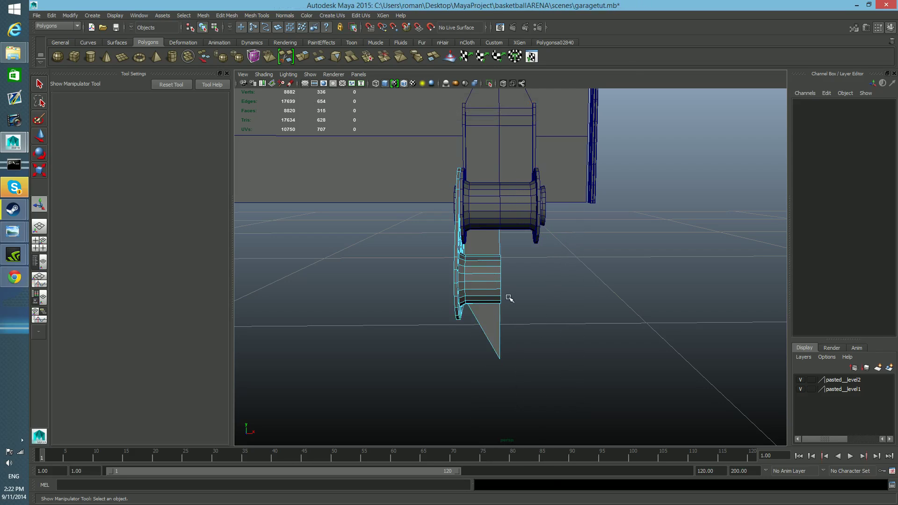
Extrude the narrow face ring around the remaining half's lower hole outward into a short rim, and adjust the rim's scale.
{"action": "key", "text": "F8"}
{"action": "left_click_drag", "start_coordinate": [493, 285], "coordinate": [521, 265], "text": "alt"}
{"action": "scroll", "coordinate": [533, 297], "scroll_direction": "up", "scroll_amount": 8}
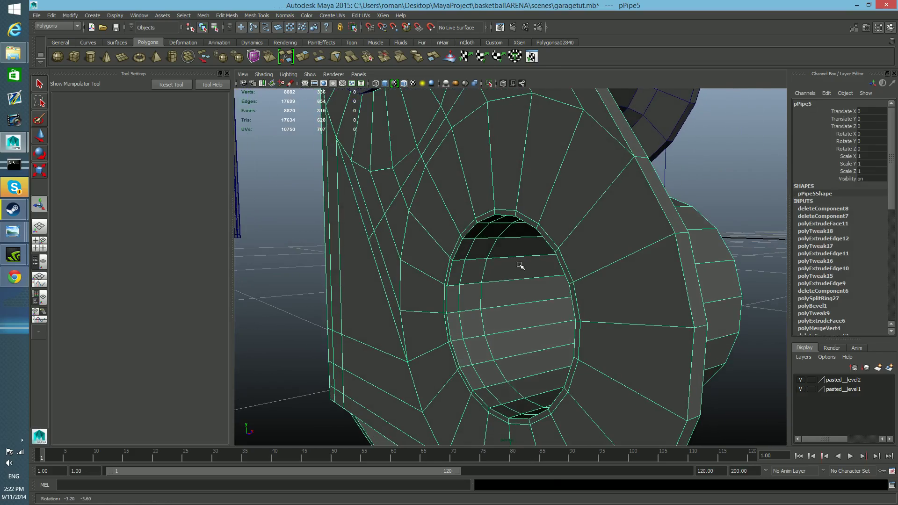
{"action": "right_click", "coordinate": [550, 226]}
{"action": "left_click", "coordinate": [550, 249]}
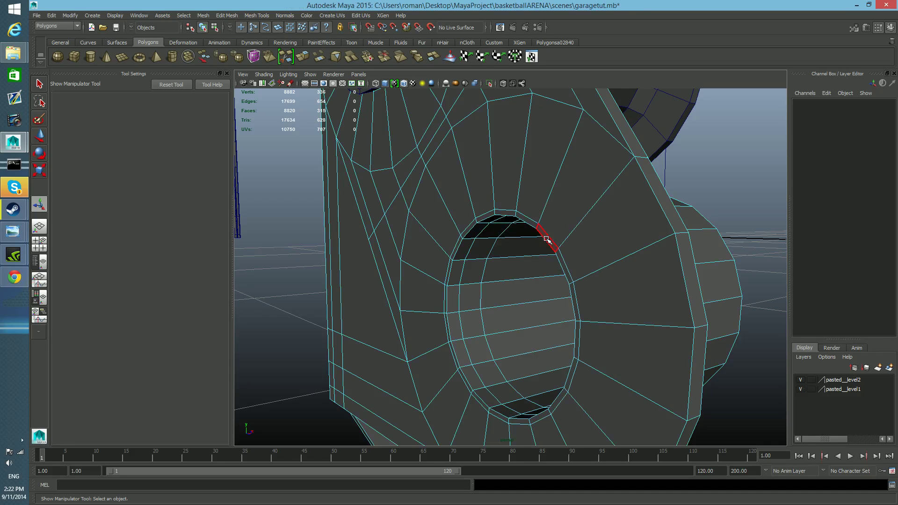
{"action": "left_click", "coordinate": [530, 226]}
{"action": "double_click", "coordinate": [527, 223]}
{"action": "left_click_drag", "start_coordinate": [572, 275], "coordinate": [542, 280], "text": "alt"}
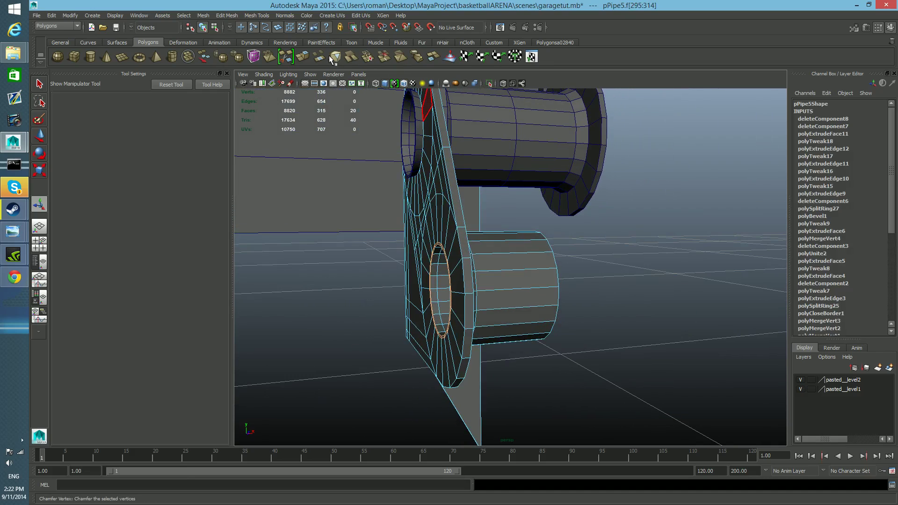
{"action": "key", "text": "ctrl+e"}
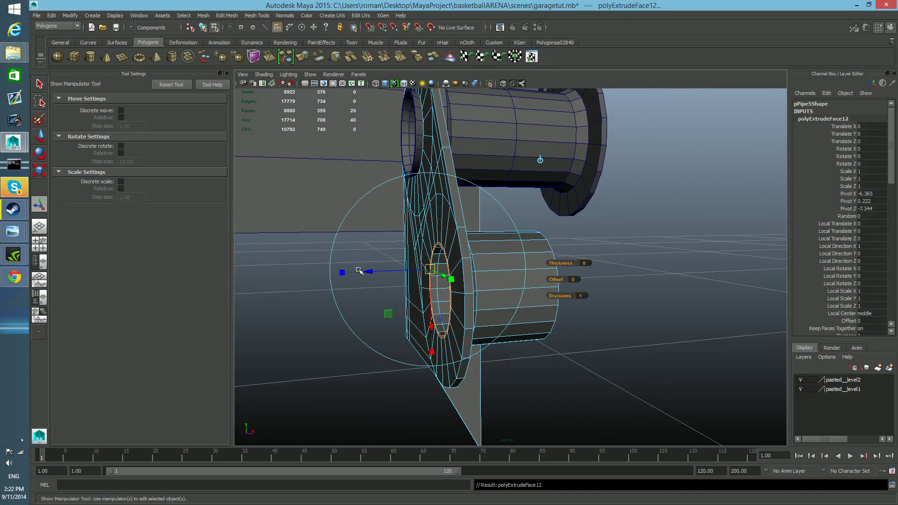
{"action": "left_click_drag", "start_coordinate": [369, 273], "coordinate": [363, 274]}
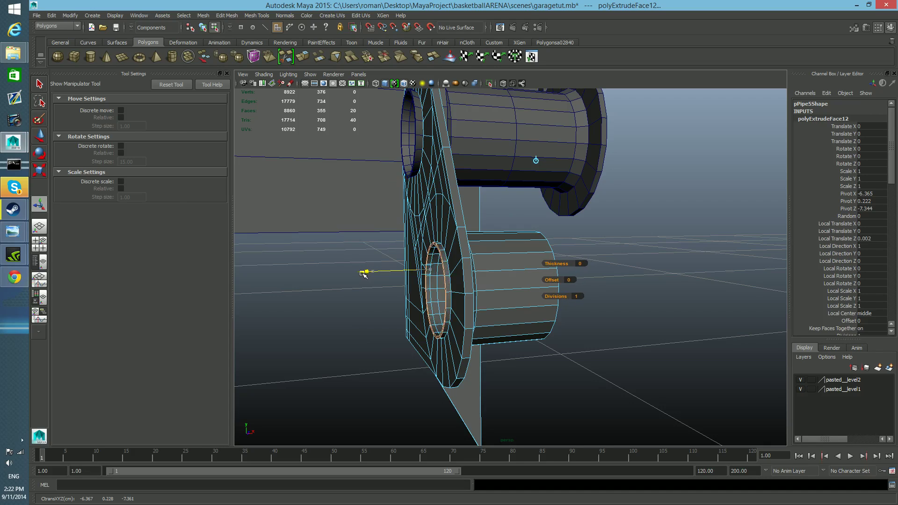
{"action": "key", "text": "r"}
{"action": "left_click_drag", "start_coordinate": [435, 292], "coordinate": [452, 301]}
{"action": "key", "text": "w"}
{"action": "left_click_drag", "start_coordinate": [526, 294], "coordinate": [482, 308]}
{"action": "key", "text": "F8"}
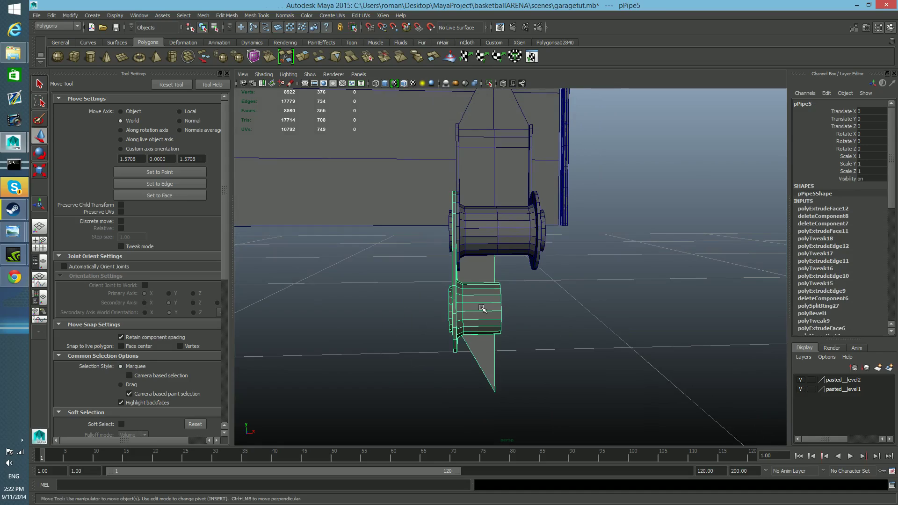
Mirror a duplicate of the half hinge piece across the centre line, using a pivot at the tube's open end and Scale X -1.
{"action": "key", "text": "ctrl+d"}
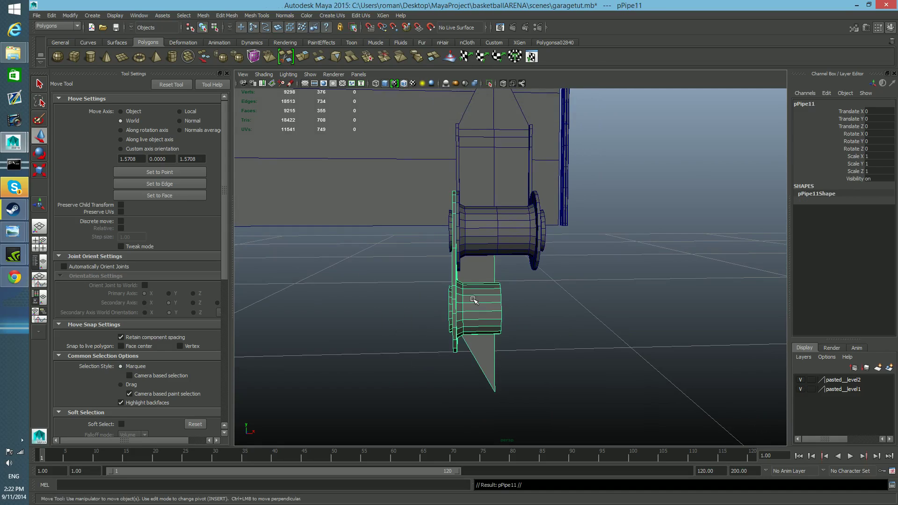
{"action": "left_click", "coordinate": [70, 16]}
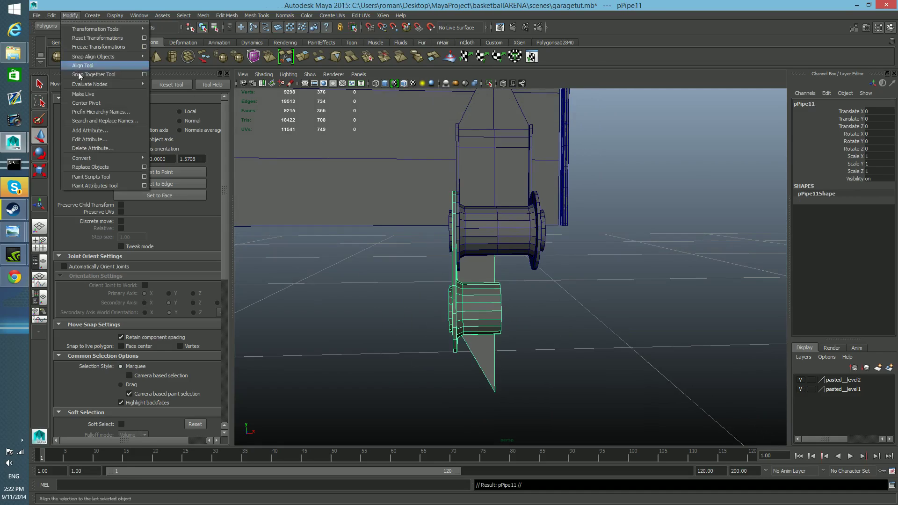
{"action": "left_click", "coordinate": [92, 106]}
{"action": "key", "text": "Insert"}
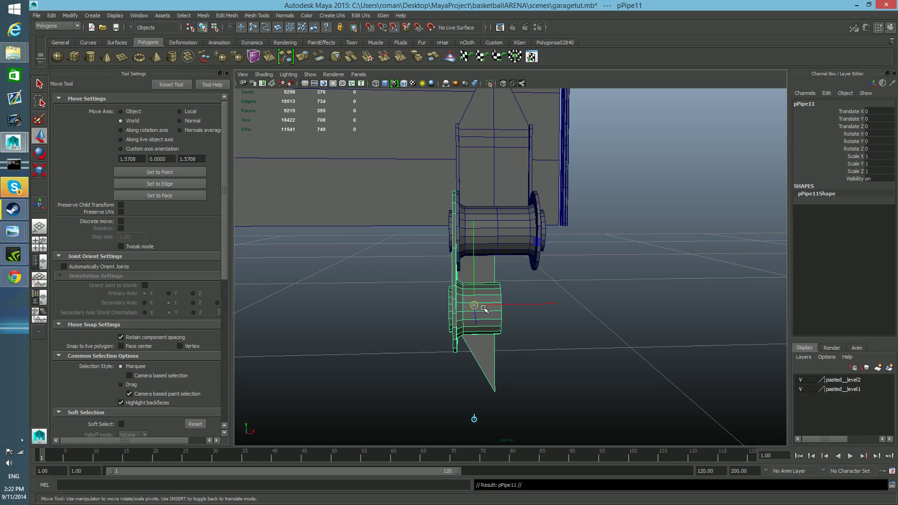
{"action": "left_click_drag", "start_coordinate": [475, 305], "coordinate": [498, 310]}
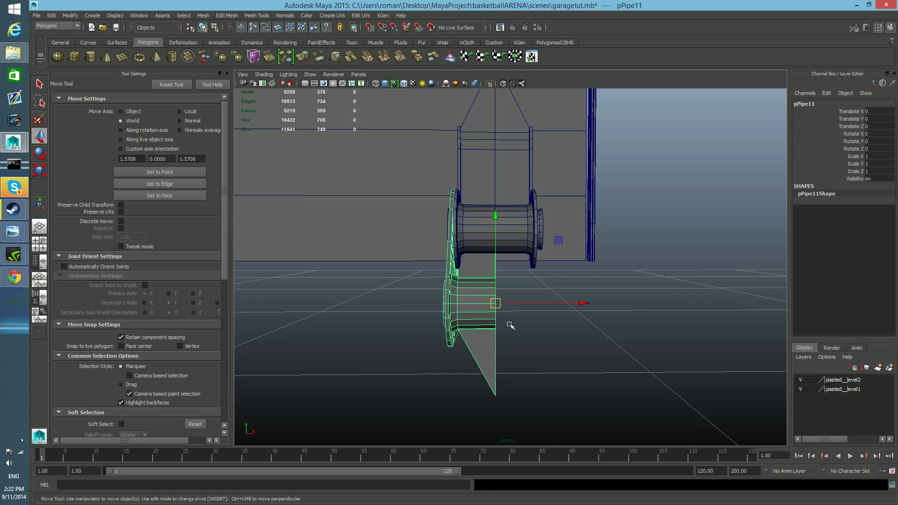
{"action": "key", "text": "r"}
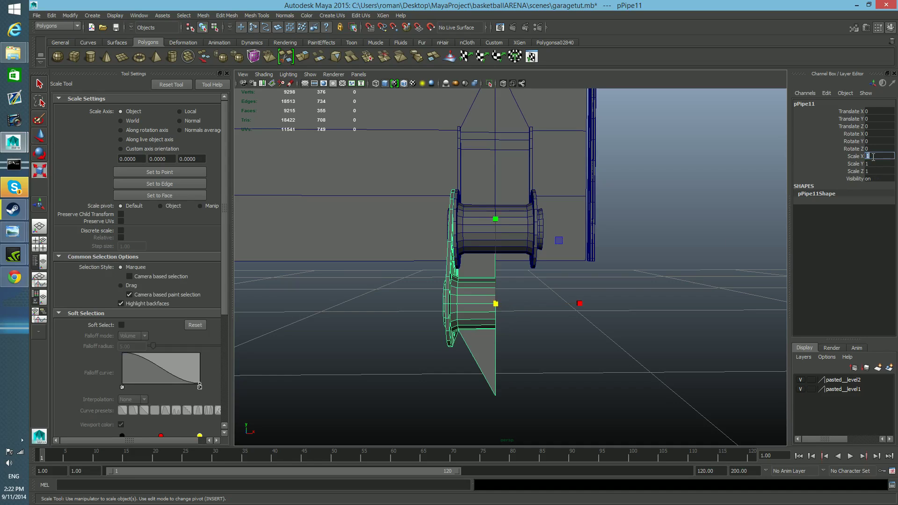
{"action": "key", "text": "Return"}
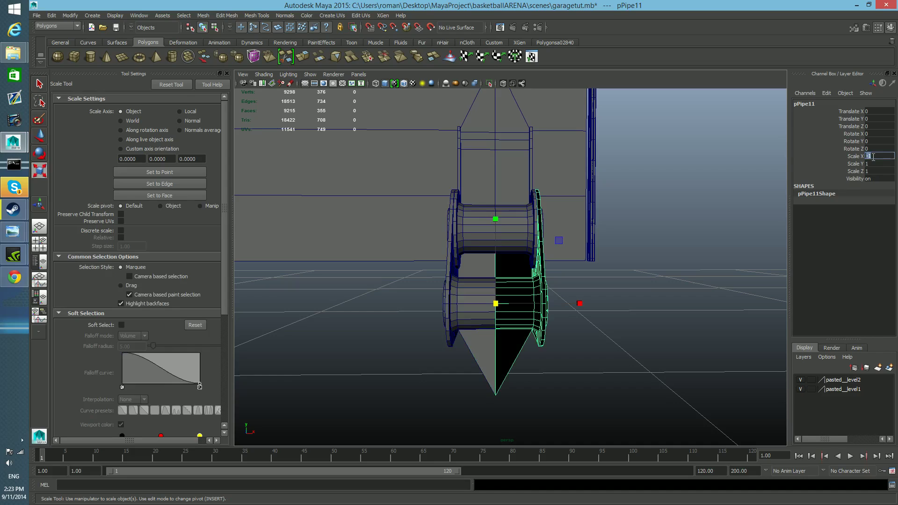
Combine the original half and its mirrored copy into one mesh.
{"action": "left_click", "coordinate": [485, 292], "text": "shift"}
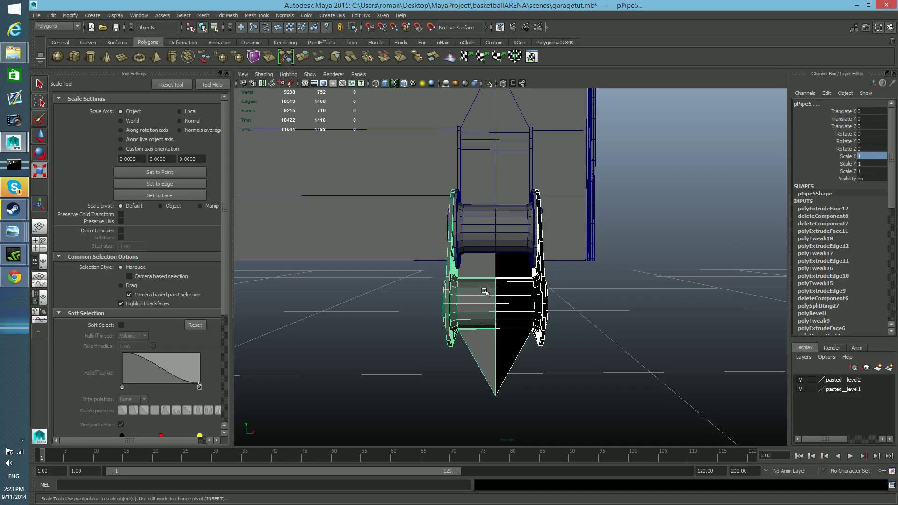
{"action": "left_click", "coordinate": [202, 15]}
{"action": "left_click", "coordinate": [220, 41]}
Merge the vertices along the centre seam of the combined wider hinge piece.
{"action": "right_click", "coordinate": [514, 289]}
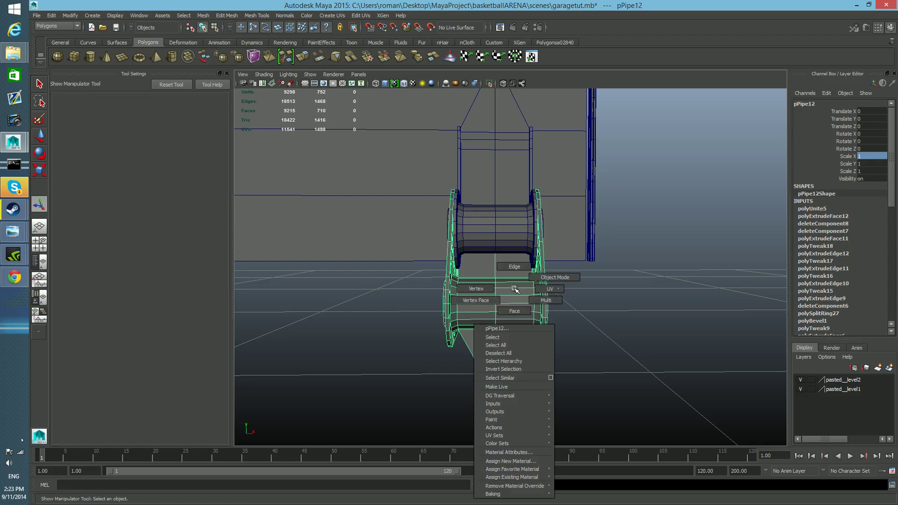
{"action": "left_click", "coordinate": [485, 289]}
{"action": "left_click_drag", "start_coordinate": [485, 167], "coordinate": [507, 458]}
{"action": "left_click", "coordinate": [506, 458]}
{"action": "mouse_move", "coordinate": [507, 407]}
{"action": "left_mouse_down", "text": "alt"}
{"action": "mouse_move", "coordinate": [510, 297]}
{"action": "mouse_move", "coordinate": [515, 406]}
{"action": "left_mouse_up", "text": "alt"}
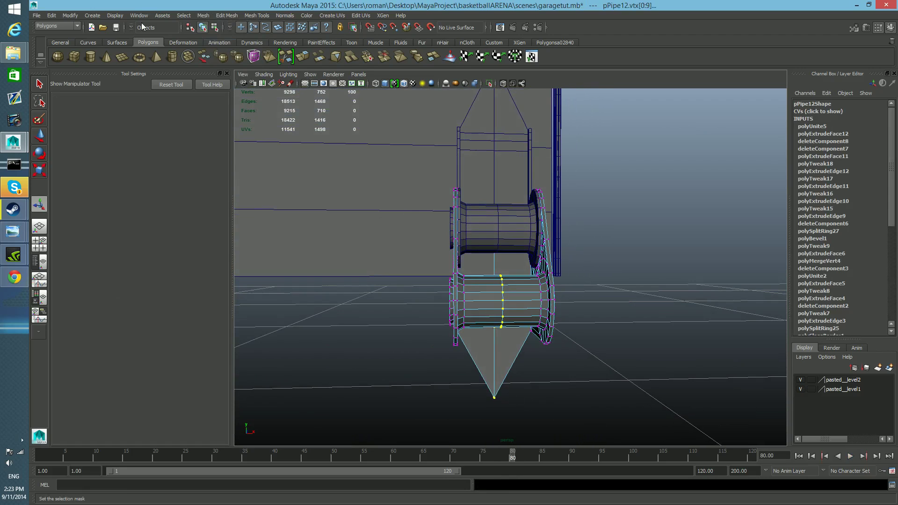
{"action": "left_click", "coordinate": [202, 16]}
{"action": "mouse_move", "coordinate": [222, 16]}
{"action": "left_click", "coordinate": [234, 38]}
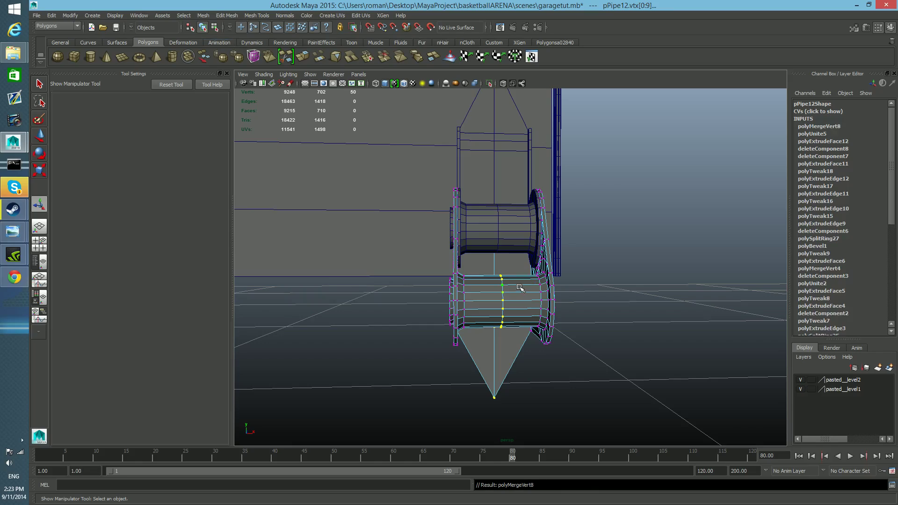
{"action": "key", "text": "F8"}
Duplicate the narrower hinge piece, centre the copy's pivot and move the copy along X, clear of the hinge.
{"action": "left_click_drag", "start_coordinate": [511, 295], "coordinate": [499, 244], "text": "alt"}
{"action": "left_click", "coordinate": [524, 251]}
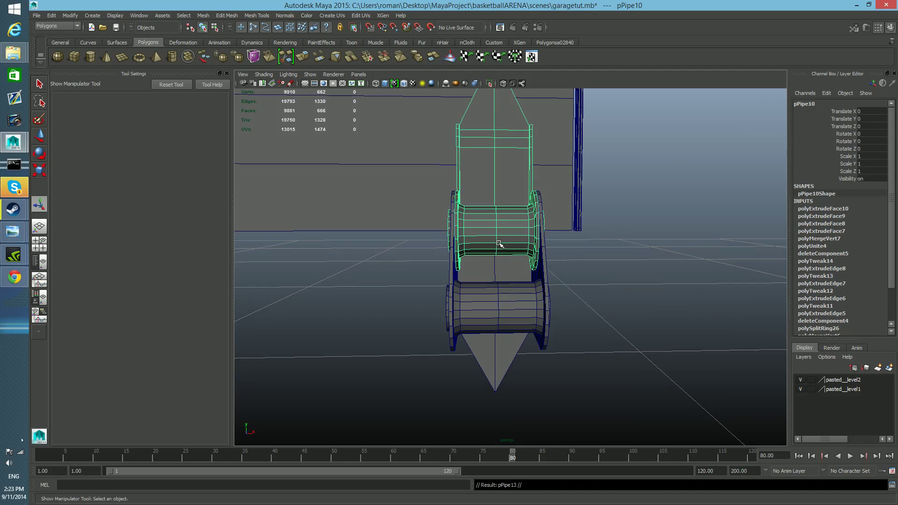
{"action": "key", "text": "w"}
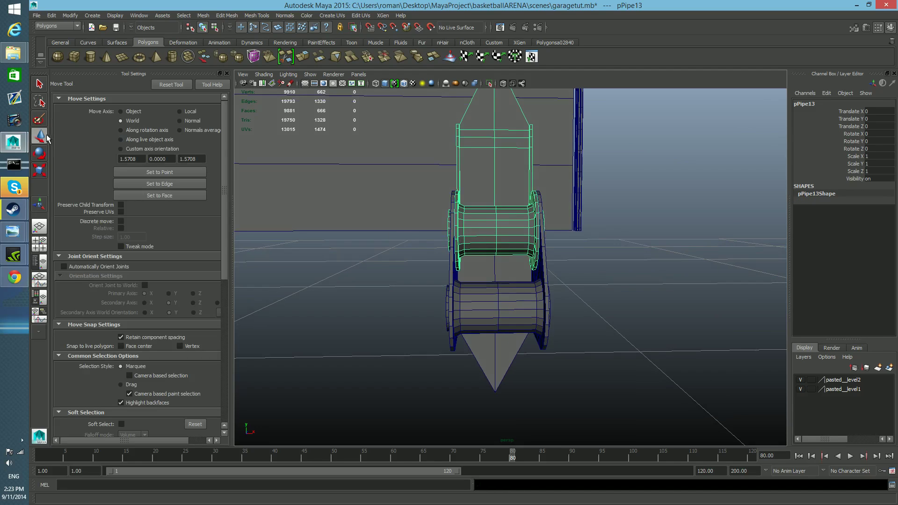
{"action": "left_click", "coordinate": [70, 15]}
{"action": "left_click", "coordinate": [102, 98]}
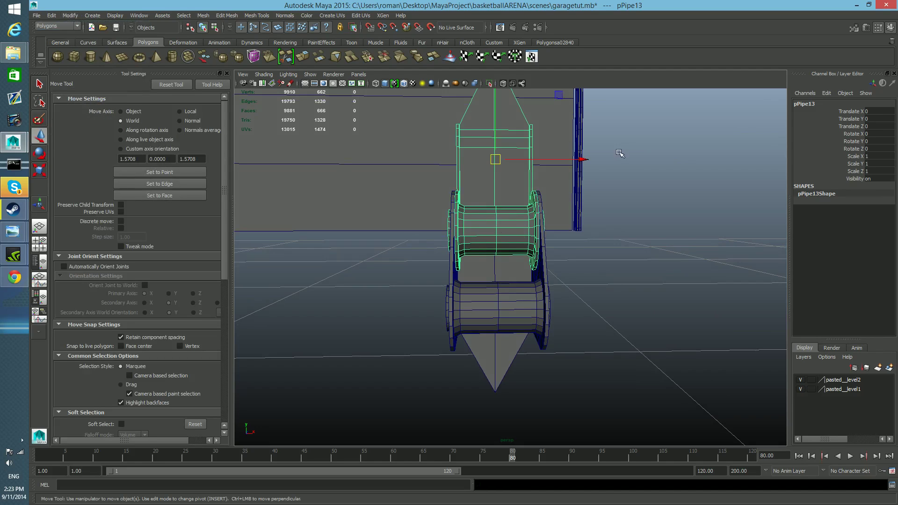
{"action": "left_click_drag", "start_coordinate": [583, 162], "coordinate": [390, 185]}
Select the overlapping narrower and wider hinge pieces and examine their plates, tubes and hole alignment from the front and the side.
{"action": "left_click_drag", "start_coordinate": [394, 253], "coordinate": [535, 338], "text": "alt"}
{"action": "left_click", "coordinate": [490, 276]}
{"action": "scroll", "coordinate": [529, 355], "scroll_direction": "up", "scroll_amount": 5}
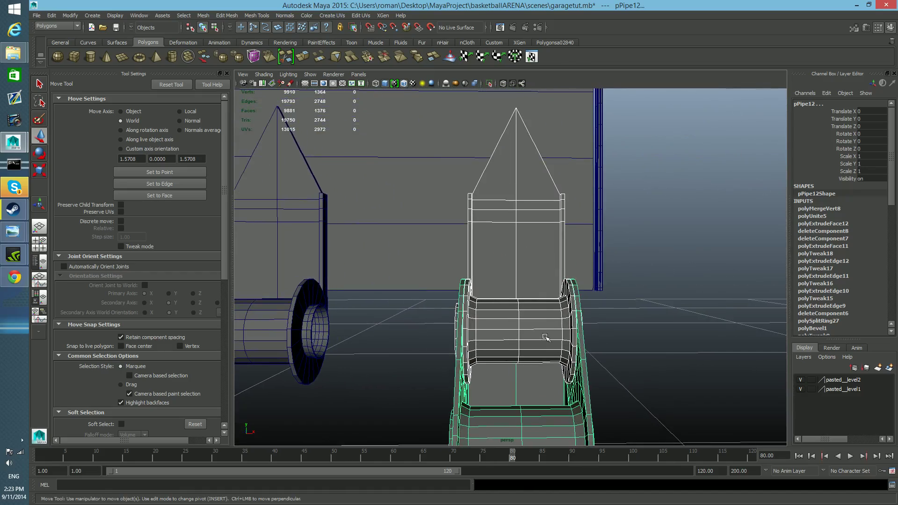
{"action": "scroll", "coordinate": [531, 366], "scroll_direction": "down", "scroll_amount": 5}
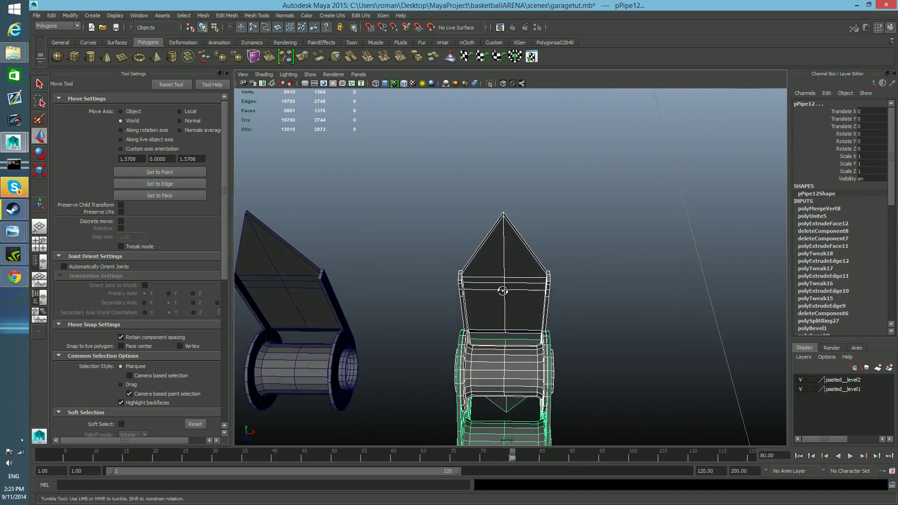
{"action": "scroll", "coordinate": [513, 313], "scroll_direction": "up", "scroll_amount": 5}
{"action": "left_click_drag", "start_coordinate": [513, 313], "coordinate": [443, 300], "text": "alt"}
{"action": "right_click_drag", "start_coordinate": [443, 300], "coordinate": [511, 355], "text": "alt"}
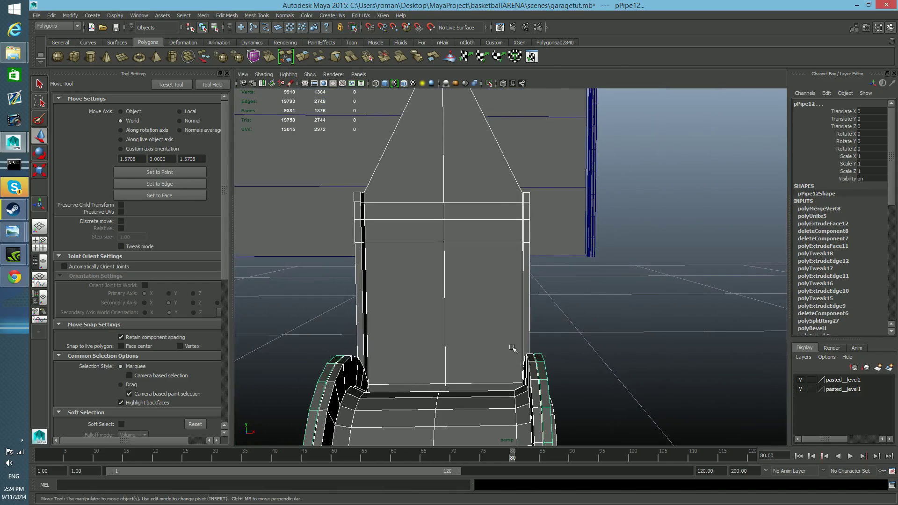
{"action": "middle_click_drag", "start_coordinate": [452, 177], "coordinate": [460, 230], "text": "alt"}
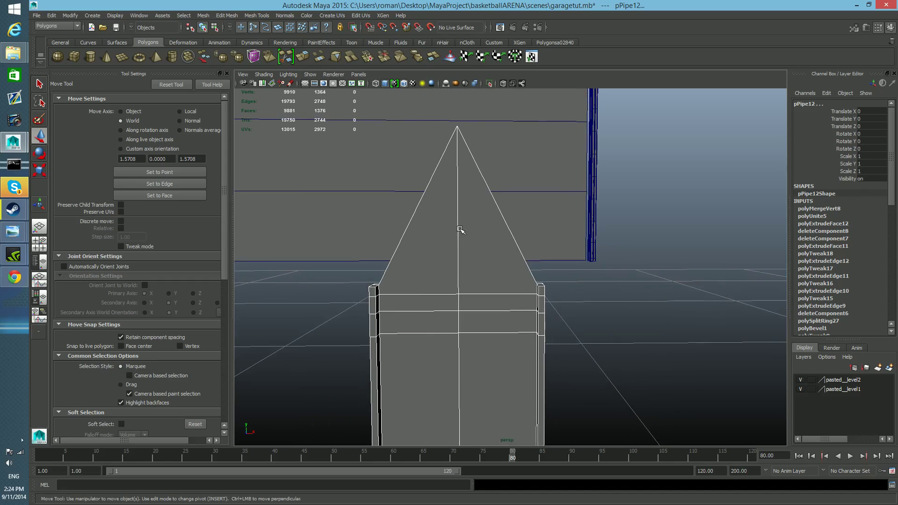
{"action": "right_click_drag", "start_coordinate": [487, 262], "coordinate": [468, 264], "text": "alt"}
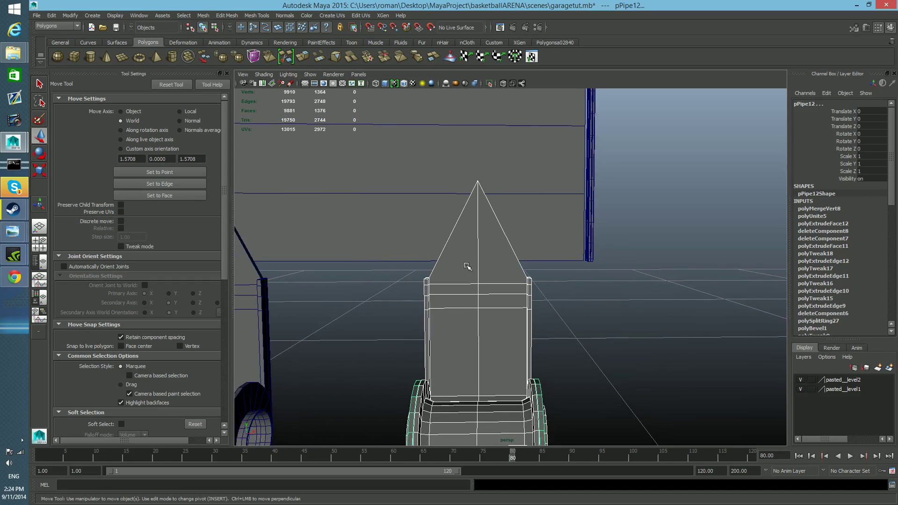
{"action": "left_click_drag", "start_coordinate": [471, 281], "coordinate": [498, 324], "text": "alt"}
{"action": "right_click_drag", "start_coordinate": [497, 323], "coordinate": [477, 327], "text": "alt"}
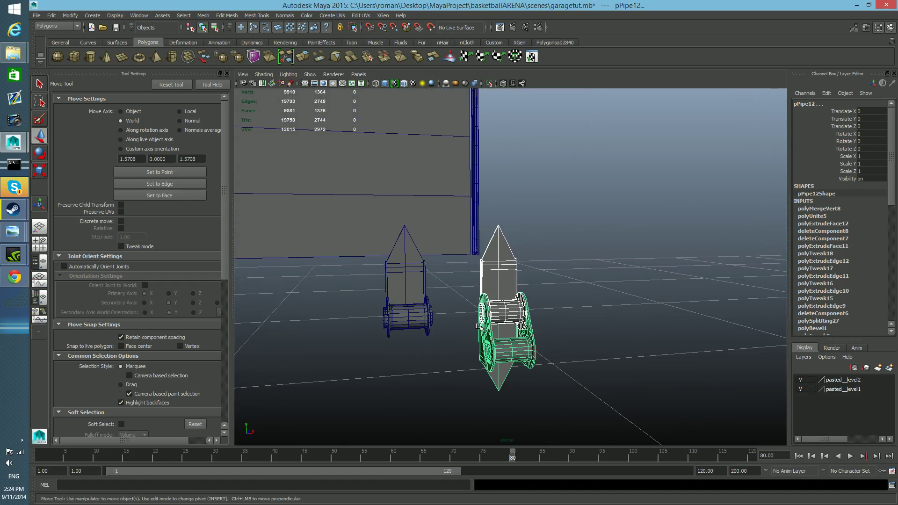
{"action": "mouse_move", "coordinate": [478, 327]}
{"action": "left_mouse_down", "text": "alt"}
{"action": "mouse_move", "coordinate": [531, 304]}
{"action": "mouse_move", "coordinate": [381, 321]}
{"action": "mouse_move", "coordinate": [397, 306]}
{"action": "mouse_move", "coordinate": [588, 300]}
{"action": "mouse_move", "coordinate": [373, 319]}
{"action": "mouse_move", "coordinate": [399, 301]}
{"action": "mouse_move", "coordinate": [588, 301]}
{"action": "mouse_move", "coordinate": [427, 323]}
{"action": "mouse_move", "coordinate": [373, 315]}
{"action": "mouse_move", "coordinate": [449, 308]}
{"action": "mouse_move", "coordinate": [466, 321]}
{"action": "left_mouse_up", "text": "alt"}
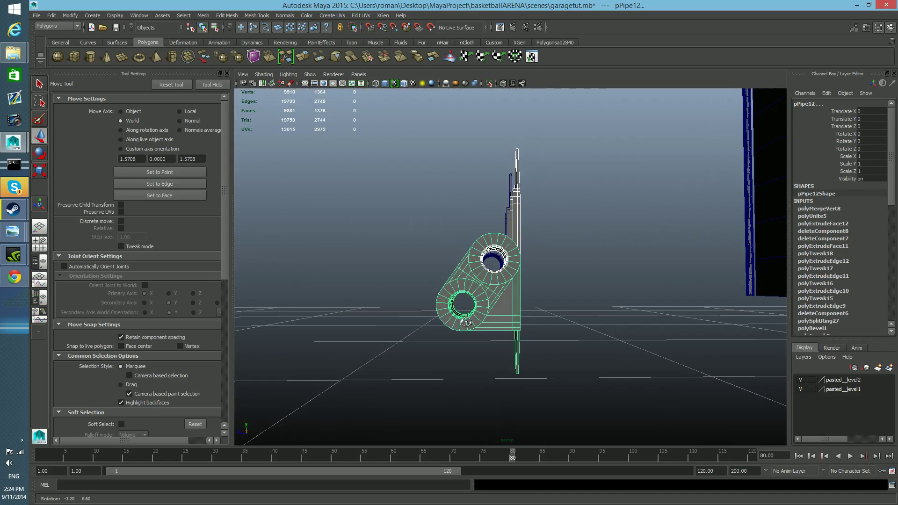
{"action": "left_click_drag", "start_coordinate": [477, 283], "coordinate": [472, 289], "text": "alt"}
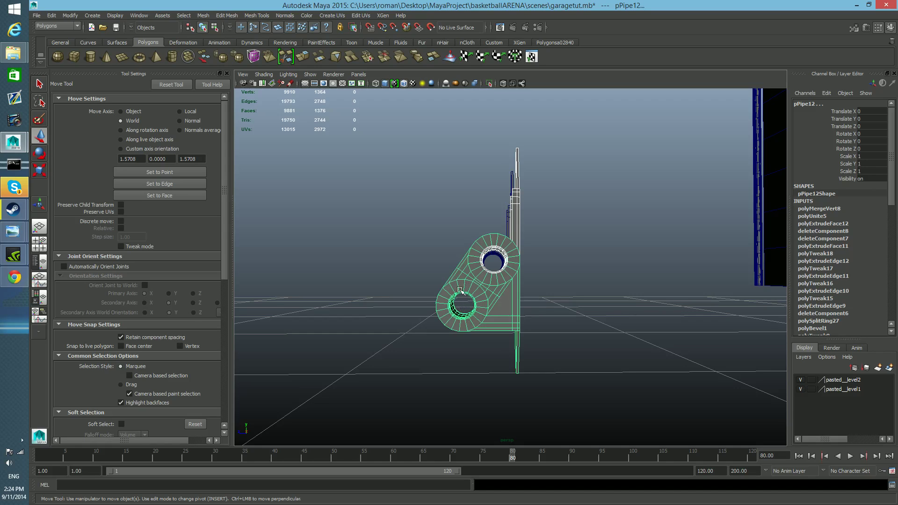
{"action": "left_click_drag", "start_coordinate": [481, 317], "coordinate": [478, 276], "text": "alt"}
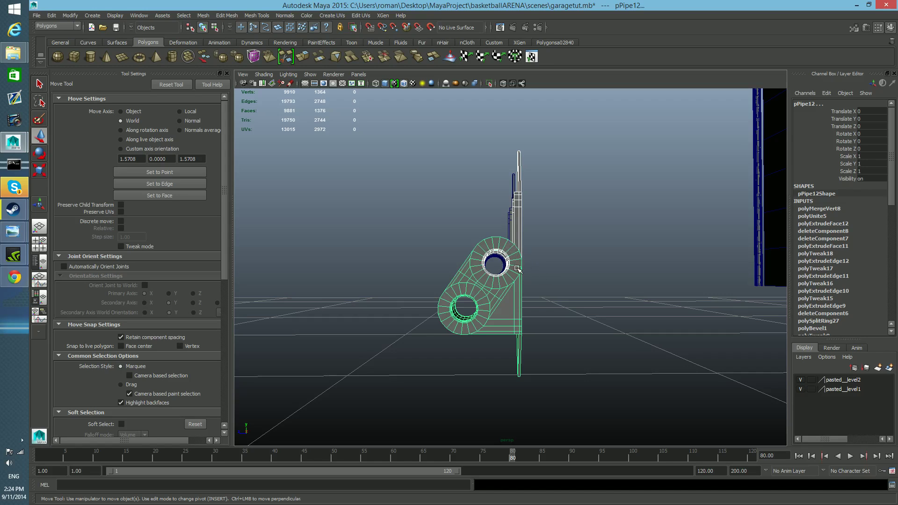
{"action": "left_click_drag", "start_coordinate": [510, 280], "coordinate": [590, 294], "text": "alt"}
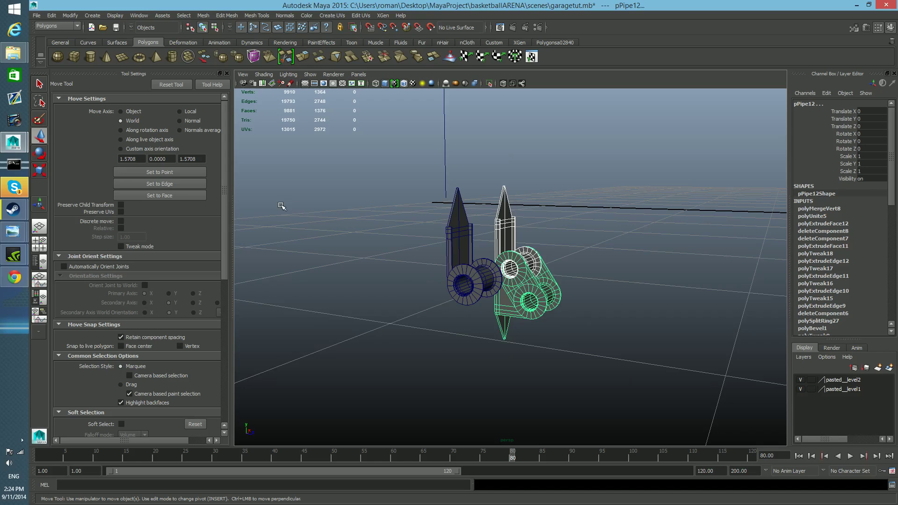
Combine the two selected hinge pieces into a single mesh and centre its pivot.
{"action": "left_click", "coordinate": [198, 15]}
{"action": "left_click", "coordinate": [210, 27]}
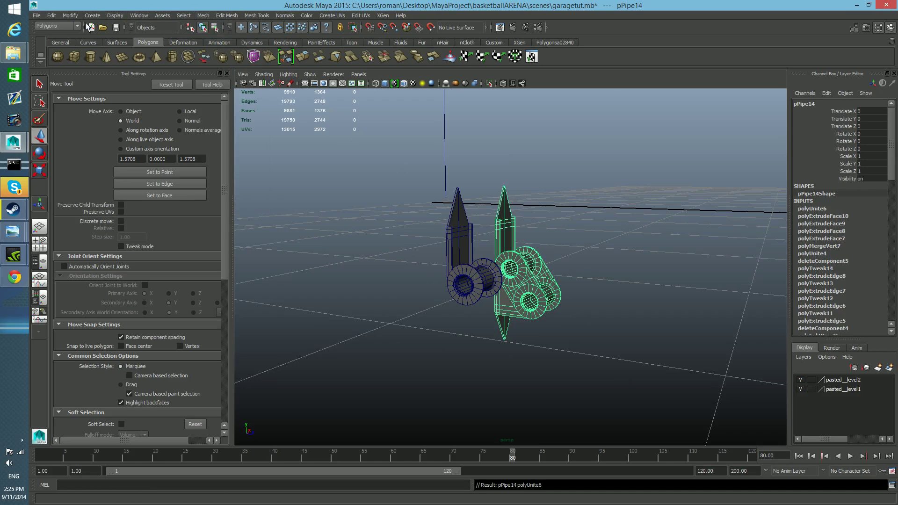
{"action": "left_click", "coordinate": [70, 15]}
{"action": "left_click", "coordinate": [120, 102]}
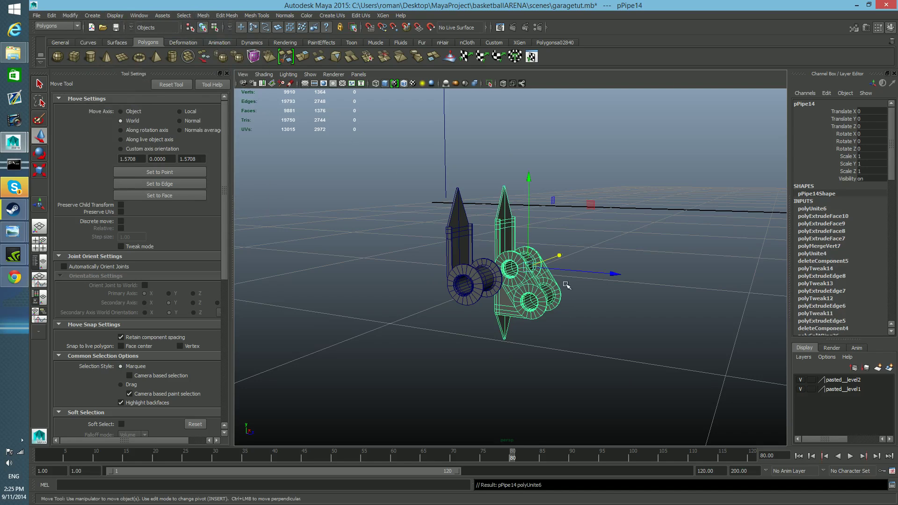
Move the combined hinge to Translate Z -4.443 by the garage door, and show the side view full size.
{"action": "left_click_drag", "start_coordinate": [619, 275], "coordinate": [369, 263]}
{"action": "middle_click_drag", "start_coordinate": [369, 262], "coordinate": [610, 349], "text": "alt"}
{"action": "right_click_drag", "start_coordinate": [609, 349], "coordinate": [424, 307], "text": "alt"}
{"action": "left_click_drag", "start_coordinate": [424, 308], "coordinate": [255, 316], "text": "alt"}
{"action": "middle_click_drag", "start_coordinate": [315, 320], "coordinate": [617, 316], "text": "alt"}
{"action": "left_click_drag", "start_coordinate": [542, 315], "coordinate": [460, 305]}
{"action": "middle_click_drag", "start_coordinate": [415, 345], "coordinate": [487, 334], "text": "alt"}
{"action": "key", "text": "space"}
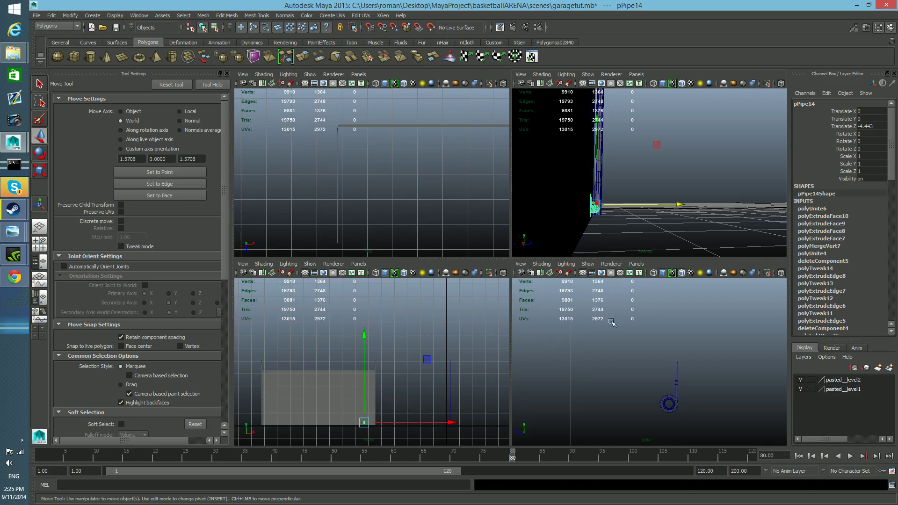
{"action": "key", "text": "space"}
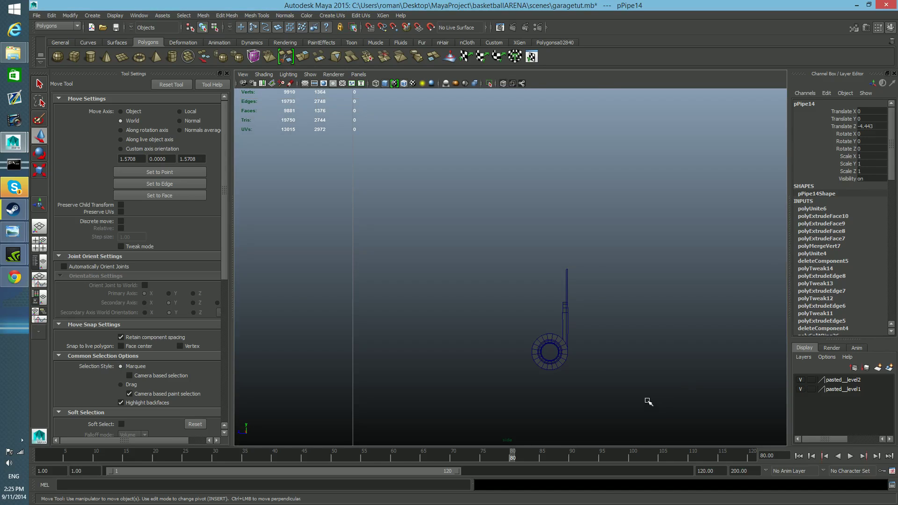
In the side view, move the combined hinge along Z to Translate Z -4.437, toward the garage door's surface.
{"action": "key", "text": "f"}
{"action": "scroll", "coordinate": [554, 341], "scroll_direction": "up", "scroll_amount": 6}
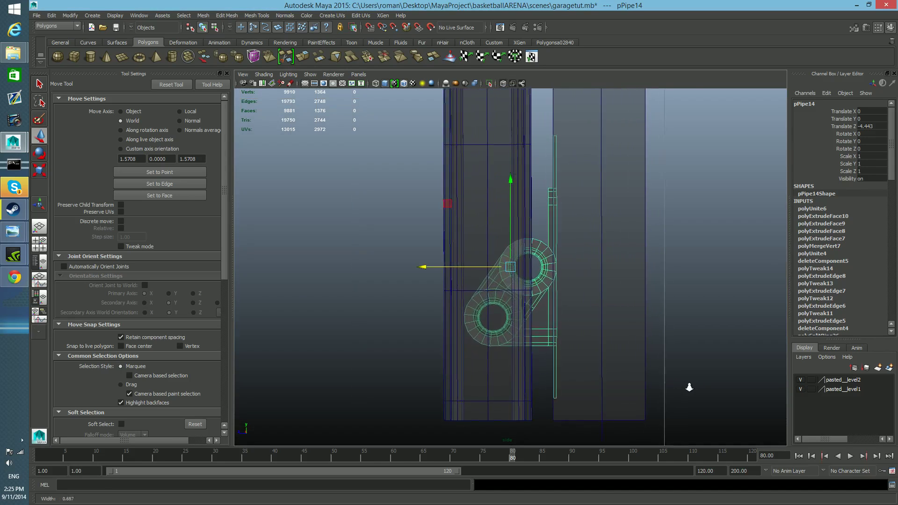
{"action": "left_click_drag", "start_coordinate": [422, 266], "coordinate": [417, 266]}
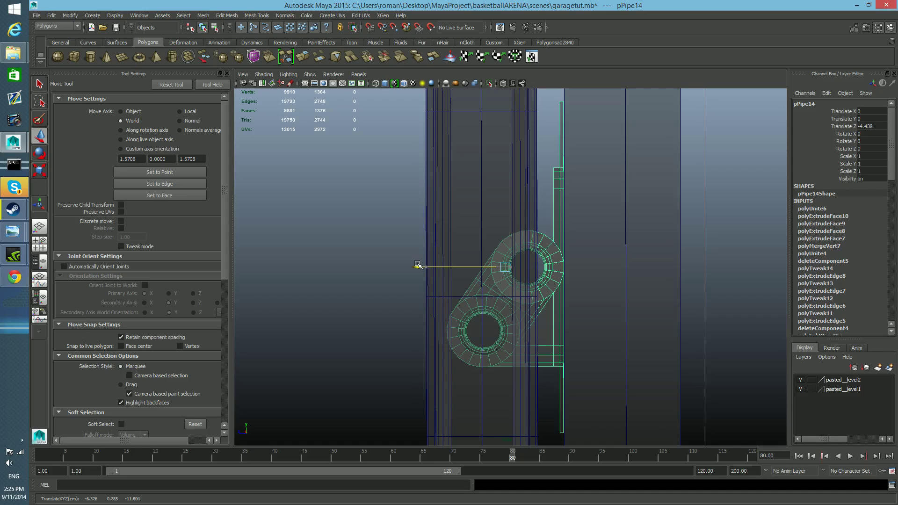
{"action": "left_click_drag", "start_coordinate": [417, 266], "coordinate": [418, 260]}
{"action": "mouse_move", "coordinate": [415, 265]}
{"action": "left_mouse_down"}
{"action": "mouse_move", "coordinate": [427, 266]}
{"action": "mouse_move", "coordinate": [407, 266]}
{"action": "mouse_move", "coordinate": [416, 268]}
{"action": "left_mouse_up"}
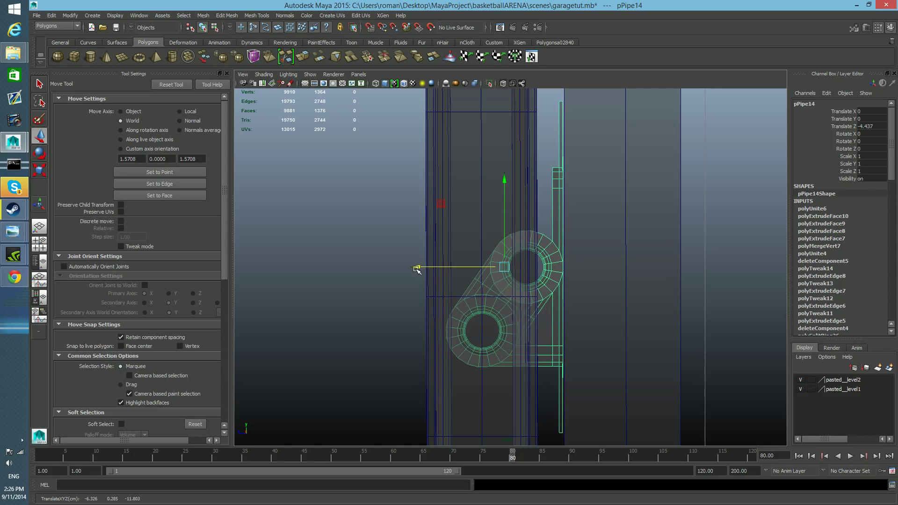
{"action": "right_click_drag", "start_coordinate": [562, 179], "coordinate": [533, 182]}
{"action": "right_click_drag", "start_coordinate": [559, 120], "coordinate": [551, 121]}
{"action": "key", "text": "ctrl+z"}
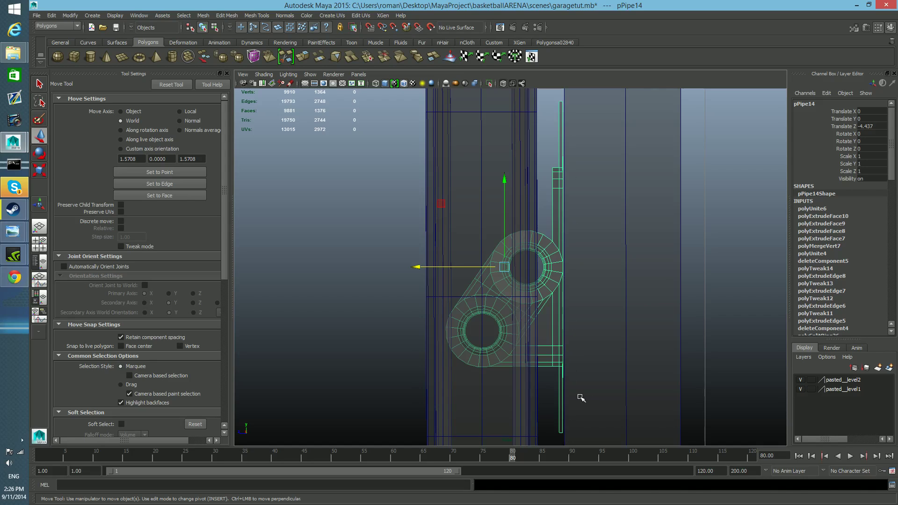
In the perspective view, move the hinge beside the vertical rail at Translate X 0.789 and raise it to Translate Y 0.432.
{"action": "key", "text": "space"}
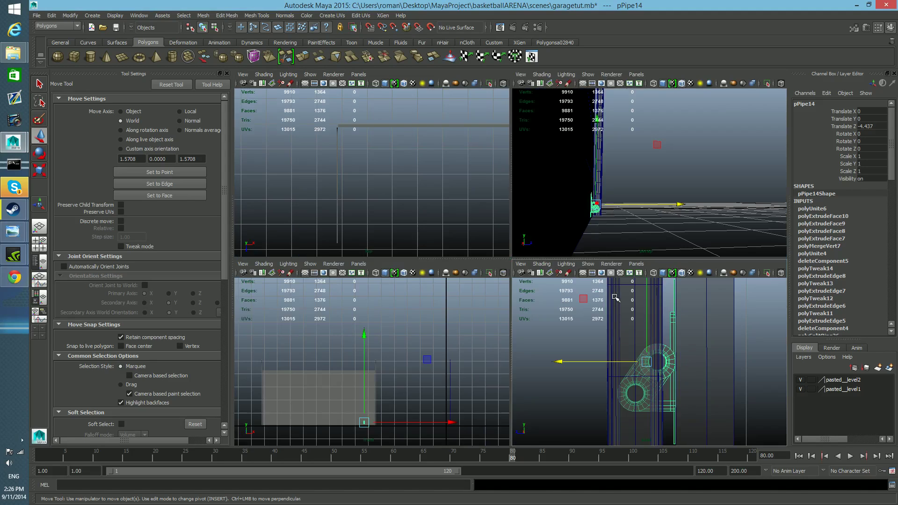
{"action": "key", "text": "space"}
{"action": "left_click_drag", "start_coordinate": [612, 277], "coordinate": [620, 302], "text": "alt"}
{"action": "left_click_drag", "start_coordinate": [678, 318], "coordinate": [787, 326]}
{"action": "left_click_drag", "start_coordinate": [705, 230], "coordinate": [702, 168]}
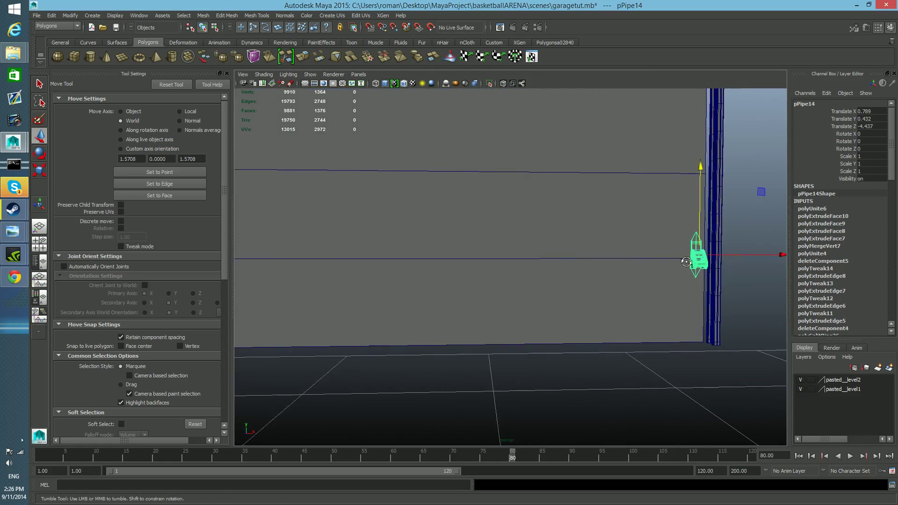
Examine how the hinge sits against the door panels and the vertical rail from the front and the side.
{"action": "left_click_drag", "start_coordinate": [683, 259], "coordinate": [766, 263], "text": "alt"}
{"action": "right_click_drag", "start_coordinate": [520, 292], "coordinate": [692, 306], "text": "alt"}
{"action": "right_click_drag", "start_coordinate": [480, 290], "coordinate": [503, 295], "text": "alt"}
{"action": "right_click_drag", "start_coordinate": [447, 273], "coordinate": [472, 289], "text": "alt"}
{"action": "middle_click_drag", "start_coordinate": [469, 289], "coordinate": [559, 341], "text": "alt"}
{"action": "left_click_drag", "start_coordinate": [594, 342], "coordinate": [509, 343], "text": "alt"}
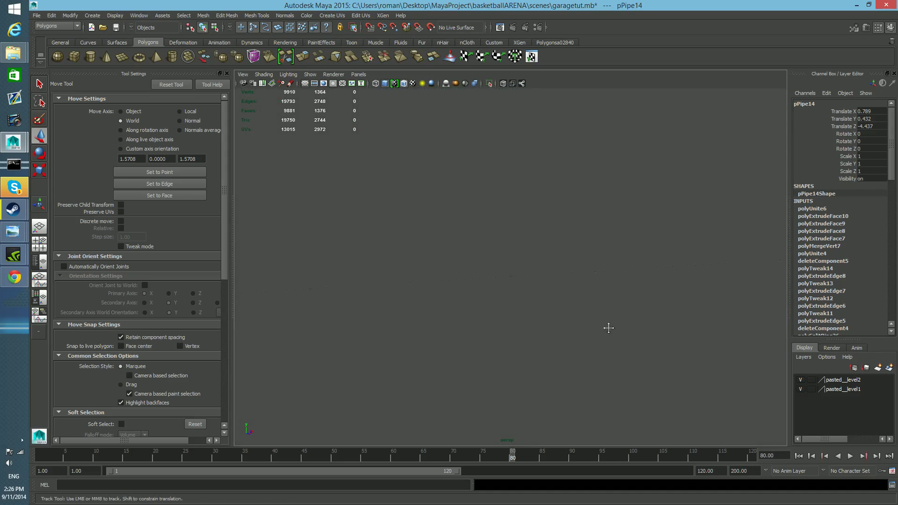
{"action": "middle_click_drag", "start_coordinate": [664, 327], "coordinate": [374, 346], "text": "alt"}
{"action": "left_click_drag", "start_coordinate": [376, 347], "coordinate": [361, 351], "text": "alt"}
{"action": "middle_click_drag", "start_coordinate": [467, 362], "coordinate": [366, 351], "text": "alt"}
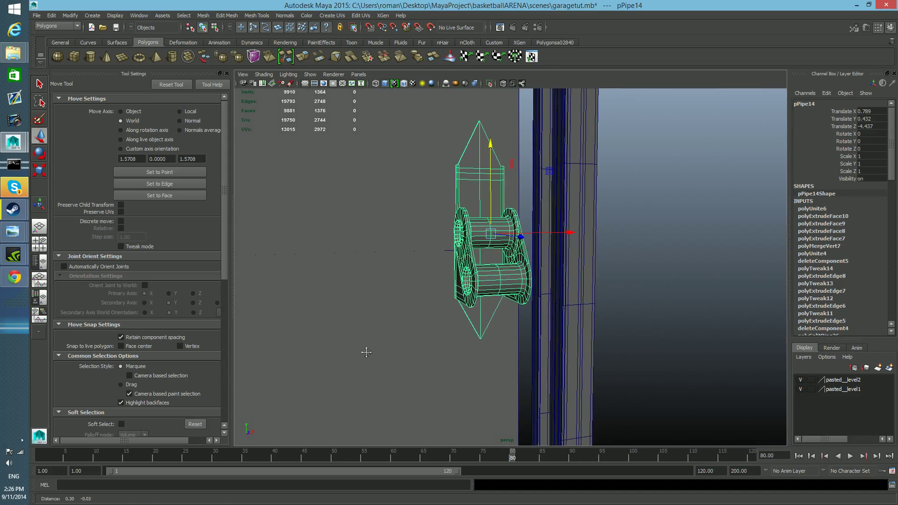
{"action": "left_click_drag", "start_coordinate": [366, 352], "coordinate": [435, 345], "text": "alt"}
{"action": "middle_click_drag", "start_coordinate": [655, 346], "coordinate": [461, 345], "text": "alt"}
{"action": "left_click_drag", "start_coordinate": [461, 345], "coordinate": [430, 330], "text": "alt"}
{"action": "middle_click_drag", "start_coordinate": [431, 331], "coordinate": [664, 317], "text": "alt"}
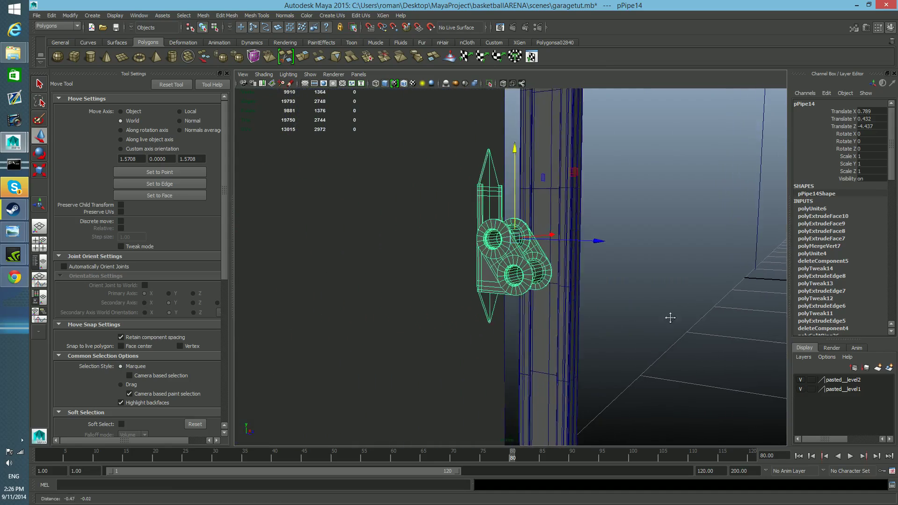
Pull the hinge away from the door to Translate Z -4.179 and examine its mounting plate from the side.
{"action": "left_click_drag", "start_coordinate": [606, 237], "coordinate": [770, 269]}
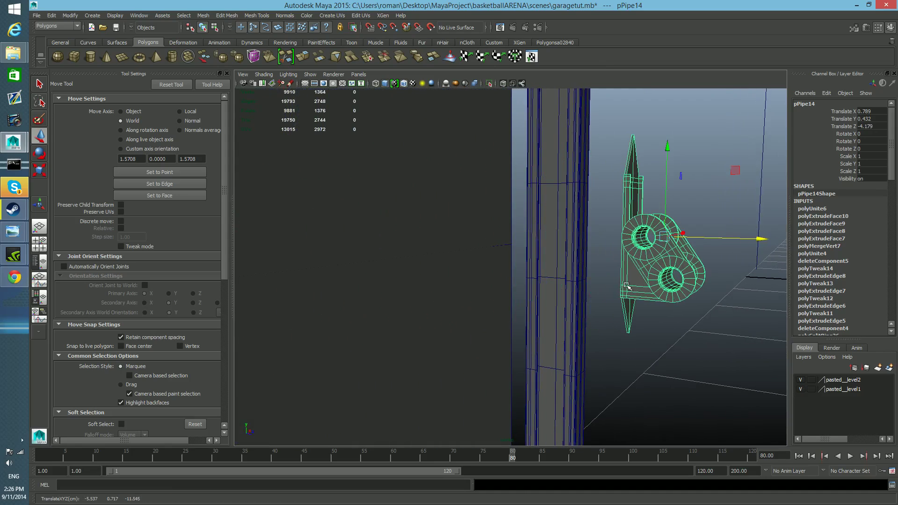
{"action": "left_click_drag", "start_coordinate": [628, 286], "coordinate": [692, 284], "text": "alt"}
{"action": "middle_click_drag", "start_coordinate": [323, 288], "coordinate": [415, 280], "text": "alt"}
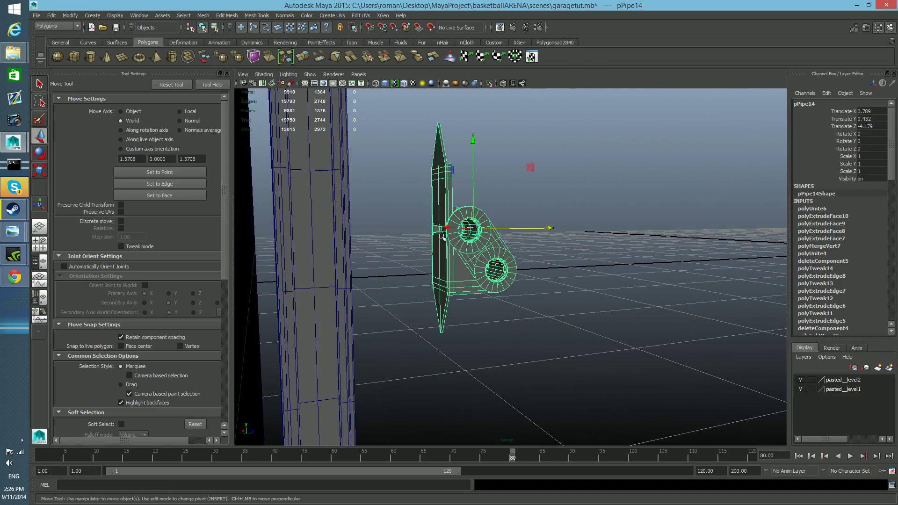
{"action": "left_click_drag", "start_coordinate": [516, 237], "coordinate": [477, 243], "text": "alt"}
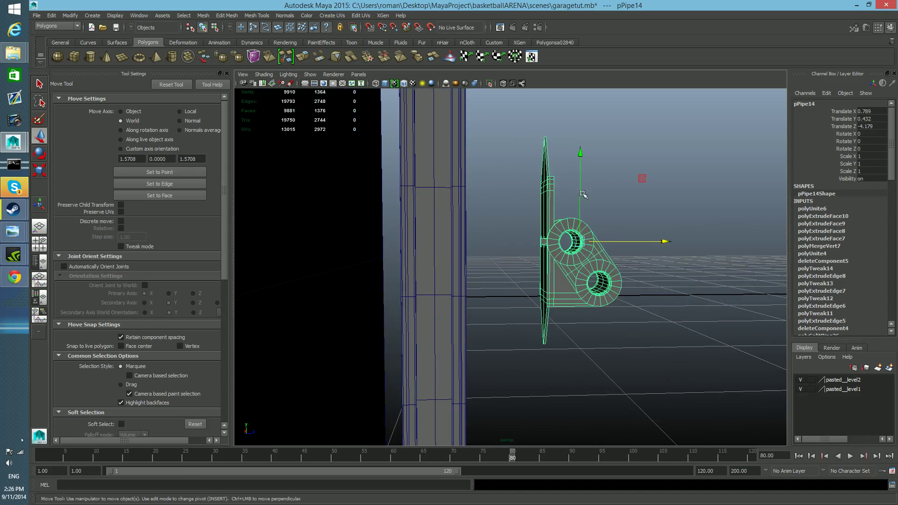
Lower the hinge to Translate Y 0.406 and move it back against the door at Translate Z -4.437.
{"action": "left_click_drag", "start_coordinate": [579, 152], "coordinate": [579, 168]}
{"action": "left_click_drag", "start_coordinate": [664, 255], "coordinate": [505, 254]}
{"action": "left_click_drag", "start_coordinate": [414, 170], "coordinate": [413, 172]}
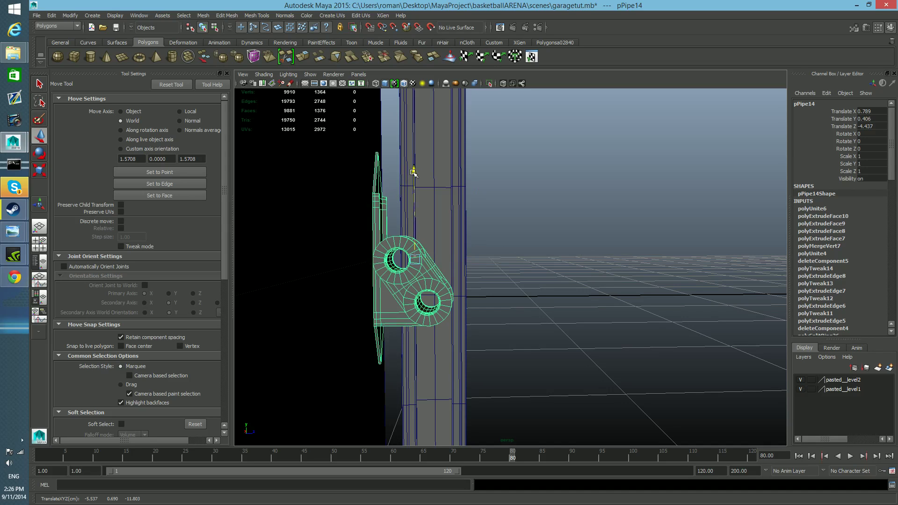
Move the hinge closer to the vertical rail at Translate X 0.804 and check its placement from both sides of the door.
{"action": "left_click_drag", "start_coordinate": [416, 211], "coordinate": [375, 254], "text": "alt"}
{"action": "right_click_drag", "start_coordinate": [552, 304], "coordinate": [277, 286], "text": "alt"}
{"action": "left_click_drag", "start_coordinate": [421, 331], "coordinate": [370, 343], "text": "alt"}
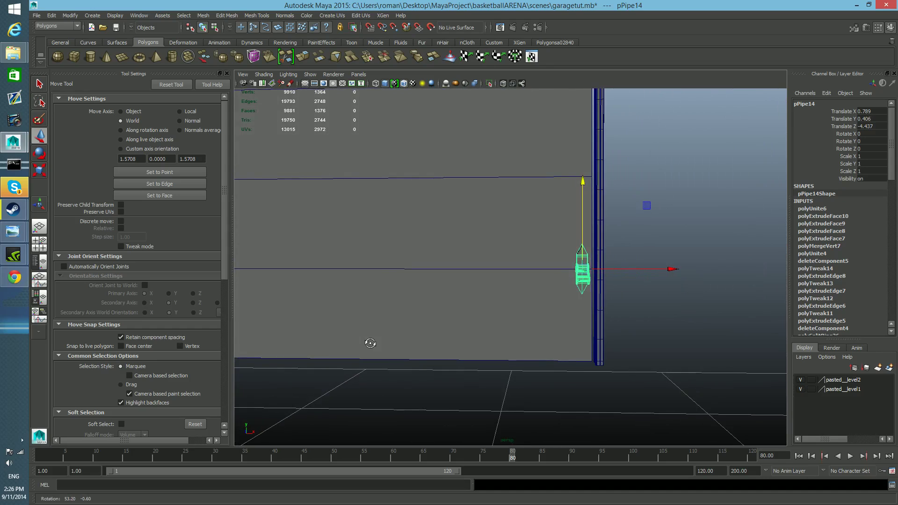
{"action": "right_click_drag", "start_coordinate": [379, 348], "coordinate": [456, 368], "text": "alt"}
{"action": "left_click_drag", "start_coordinate": [456, 368], "coordinate": [387, 421], "text": "alt"}
{"action": "left_click_drag", "start_coordinate": [615, 324], "coordinate": [463, 375]}
{"action": "left_click_drag", "start_coordinate": [616, 298], "coordinate": [615, 299]}
{"action": "right_click_drag", "start_coordinate": [603, 300], "coordinate": [307, 255], "text": "alt"}
{"action": "left_click_drag", "start_coordinate": [418, 358], "coordinate": [641, 320], "text": "alt"}
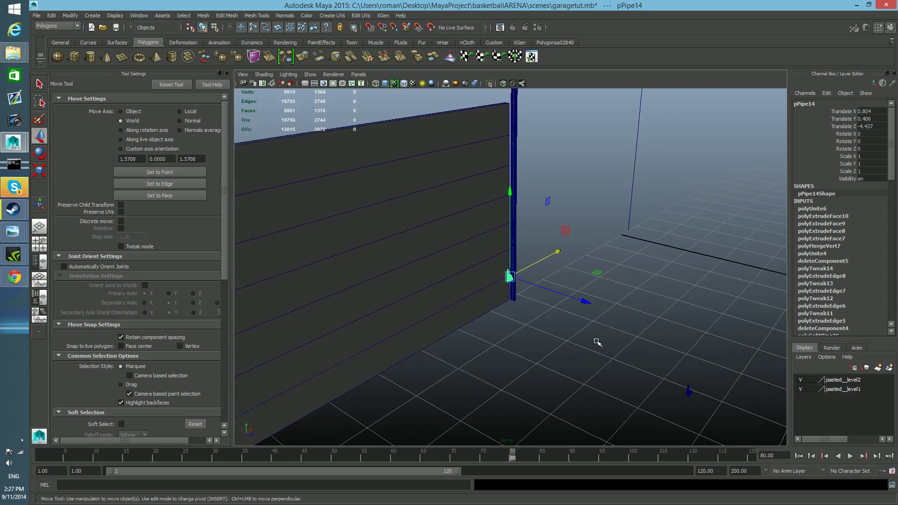
Undo all the hinge moves until its Translate X, Y and Z are back at 0.
{"action": "key", "text": "ctrl+z"}
{"action": "key", "text": "ctrl+z"}
{"action": "key", "text": "ctrl+z"}
{"action": "key", "text": "ctrl+z"}
{"action": "key", "text": "ctrl+z"}
{"action": "key", "text": "ctrl+z"}
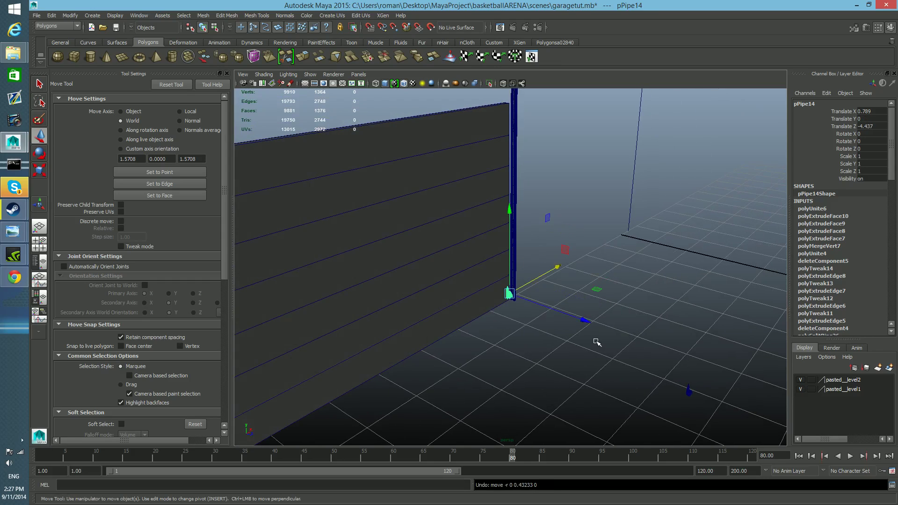
{"action": "key", "text": "ctrl+z"}
{"action": "key", "text": "ctrl+z"}
{"action": "key", "text": "ctrl+z"}
{"action": "key", "text": "ctrl+z"}
{"action": "key", "text": "ctrl+z"}
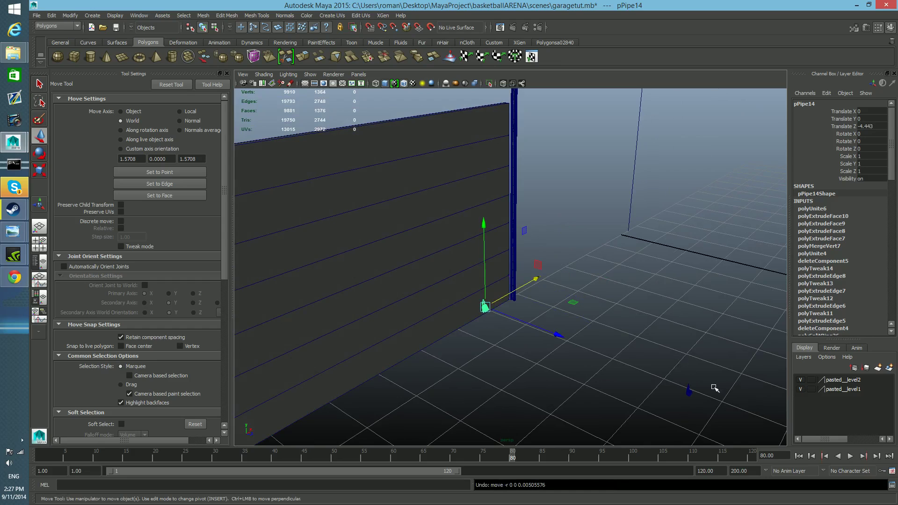
{"action": "key", "text": "ctrl+z"}
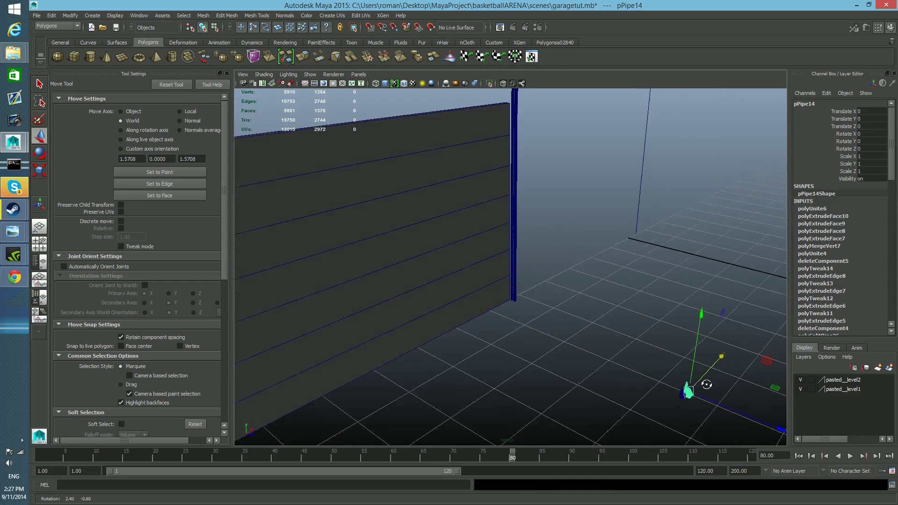
Save the scene under the new name garagetut1.mb in the project's scenes folder.
{"action": "left_click_drag", "start_coordinate": [702, 380], "coordinate": [647, 367], "text": "alt"}
{"action": "left_click", "coordinate": [36, 16]}
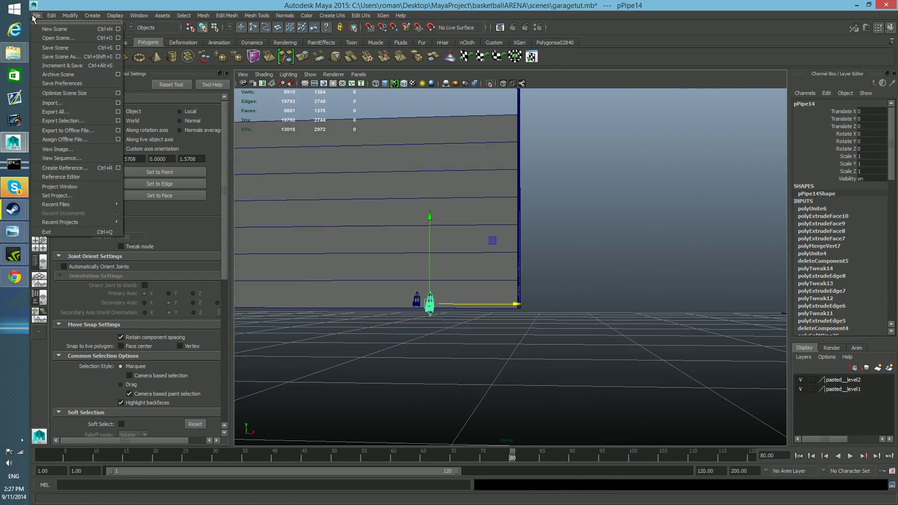
{"action": "left_click", "coordinate": [66, 57]}
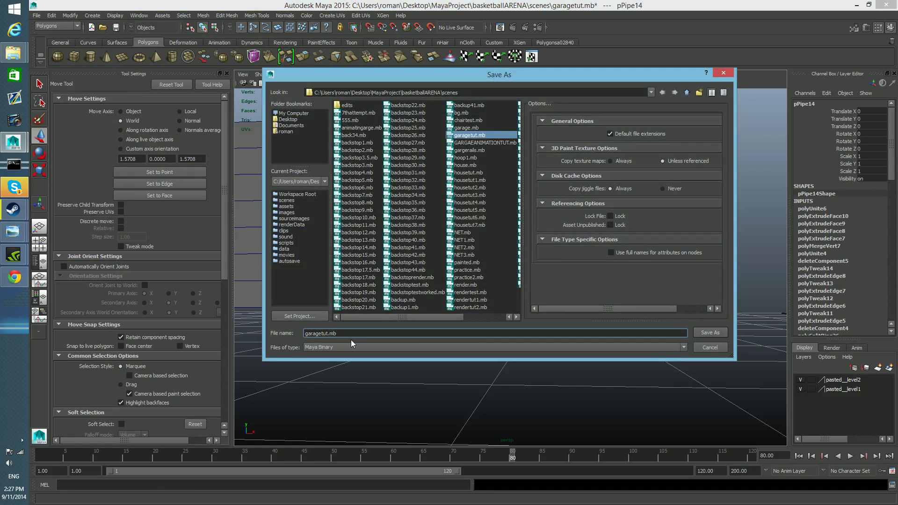
{"action": "type", "text": "1"}
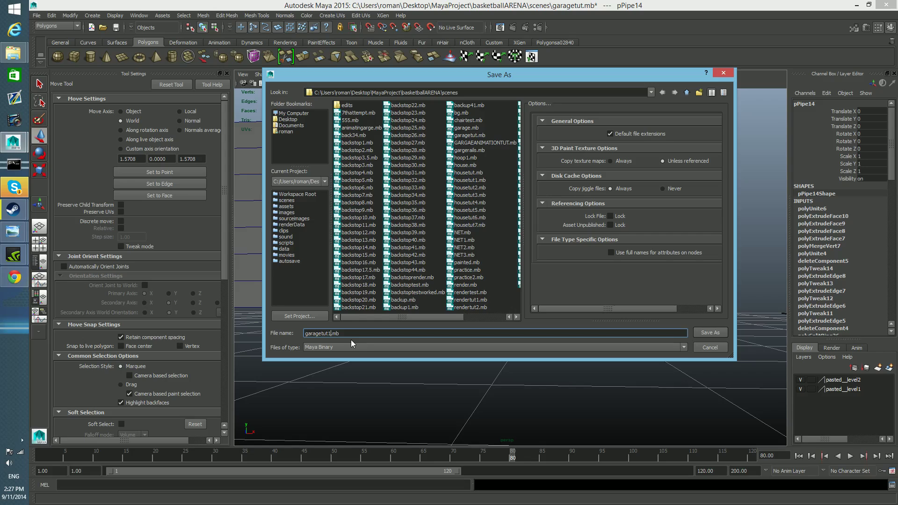
{"action": "left_click", "coordinate": [717, 332]}
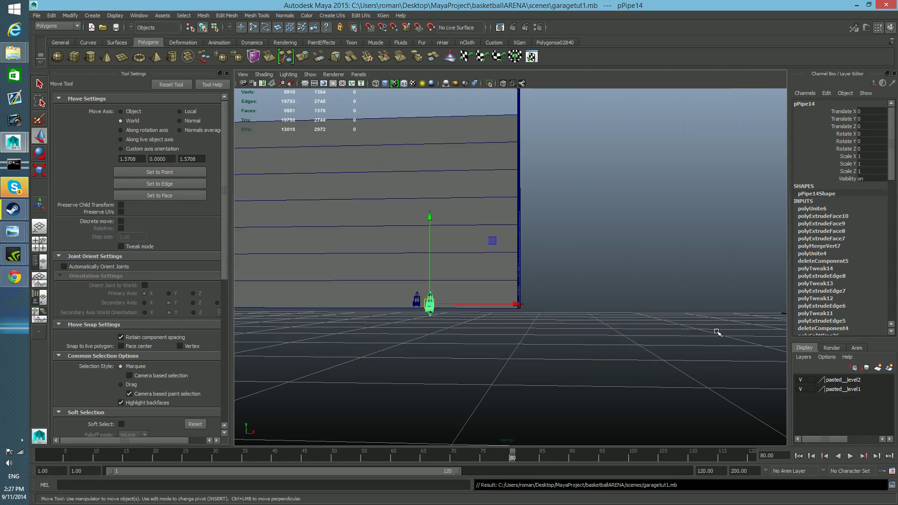